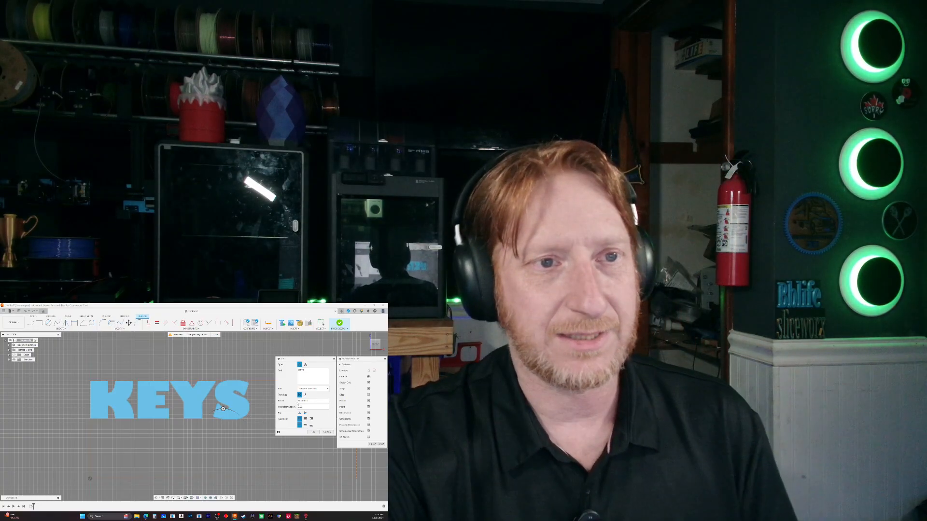
{"action": "left_click_drag", "start_coordinate": [301, 401], "coordinate": [297, 403]}
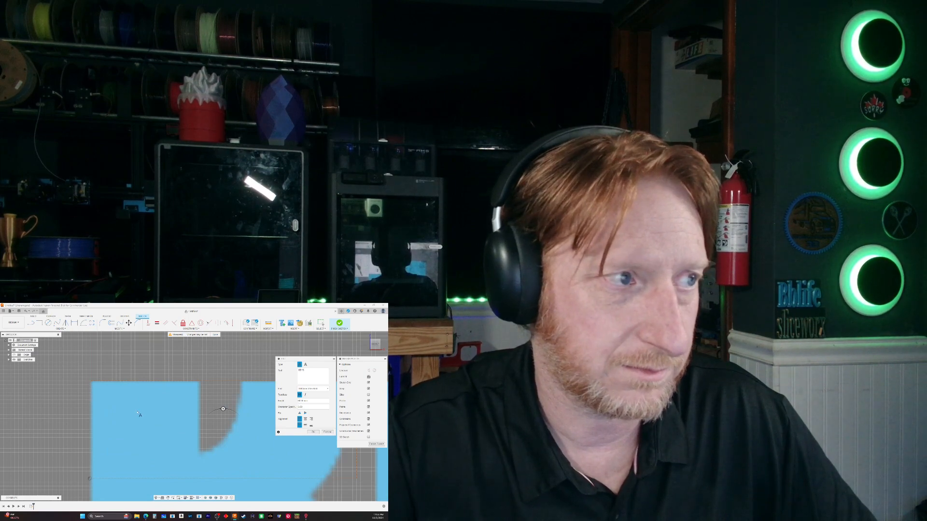
{"action": "scroll", "coordinate": [138, 414], "scroll_direction": "down", "scroll_amount": 5}
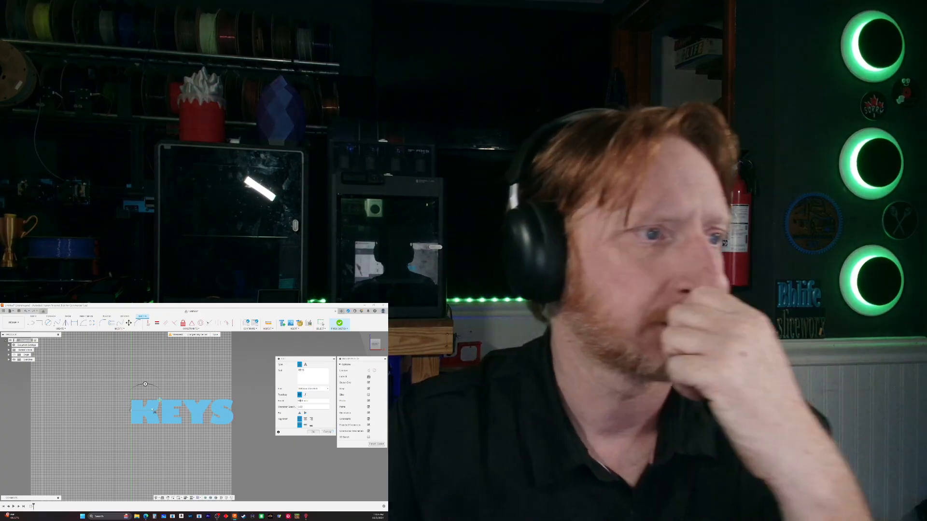
{"action": "scroll", "coordinate": [153, 410], "scroll_direction": "up", "scroll_amount": 5}
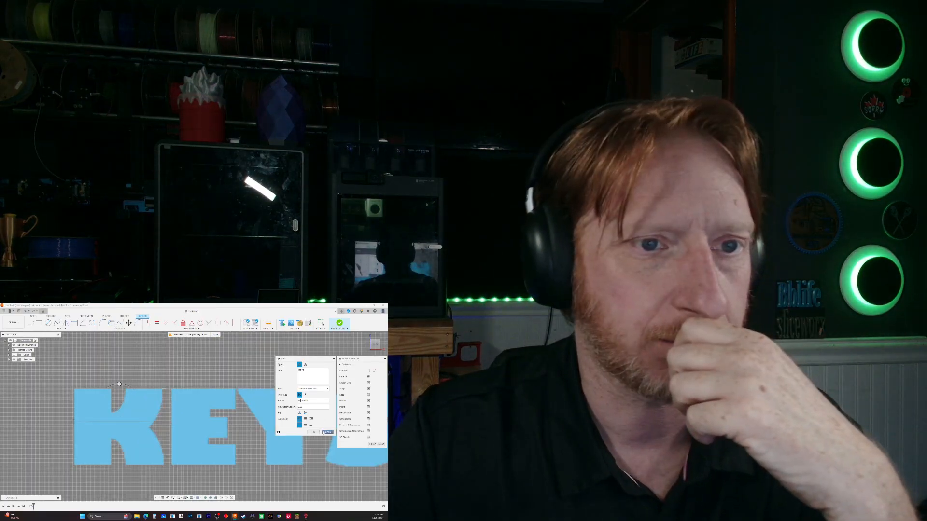
{"action": "left_click", "coordinate": [324, 432]}
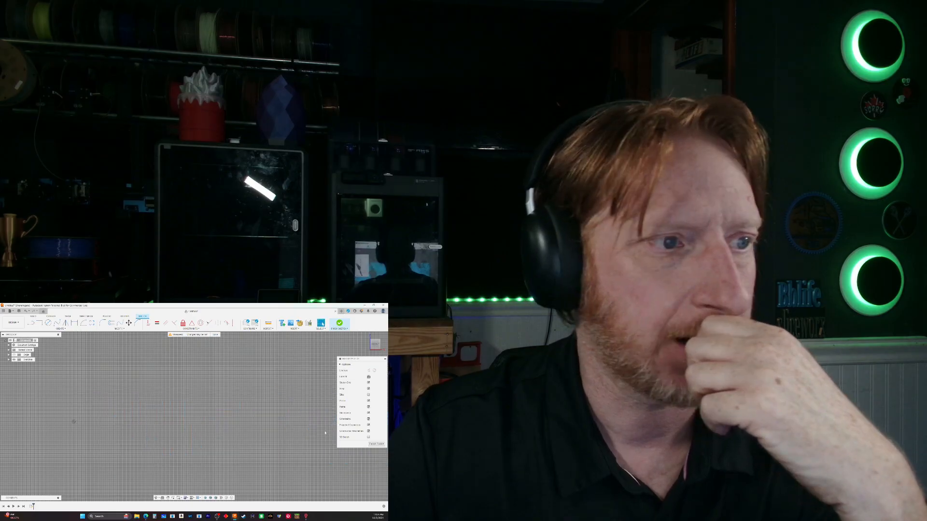
Sketch a center rectangle 120 mm wide and 40 mm high, centred on the origin
{"action": "scroll", "coordinate": [202, 432], "scroll_direction": "down", "scroll_amount": 3}
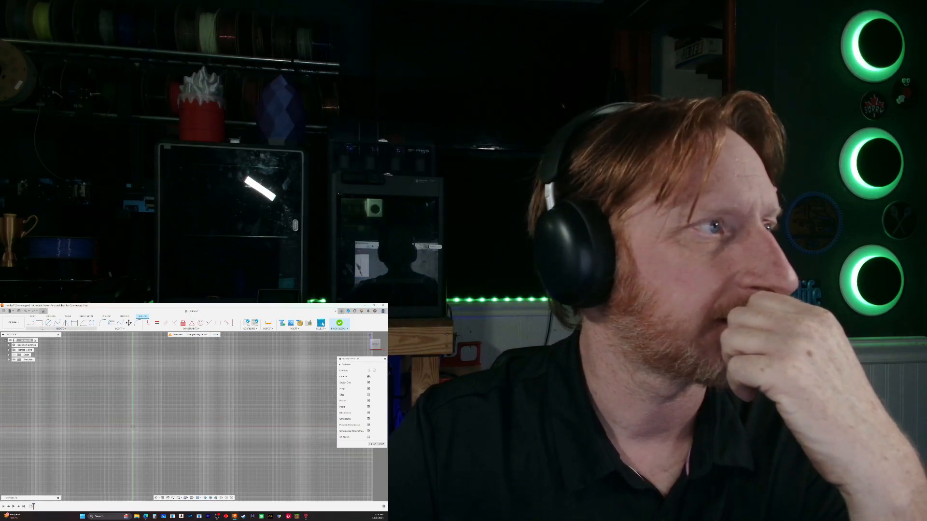
{"action": "key", "text": "r"}
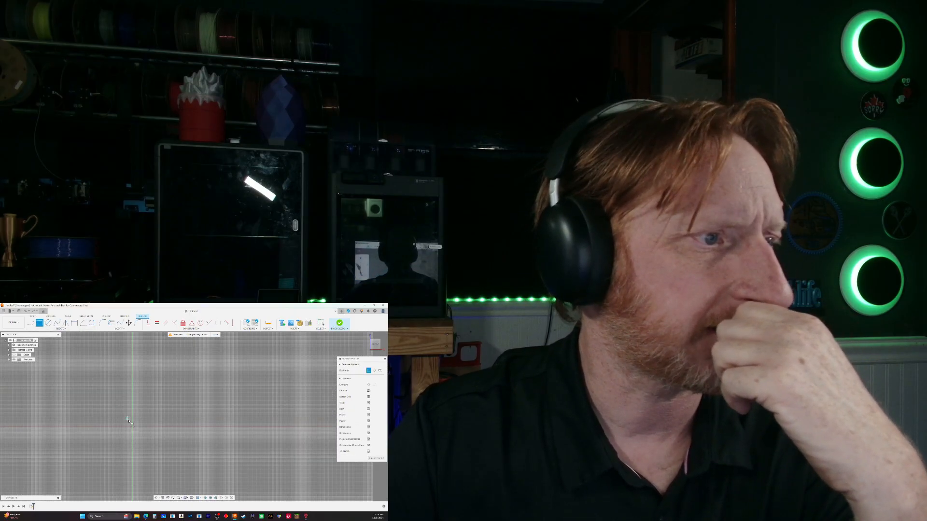
{"action": "left_click", "coordinate": [380, 371]}
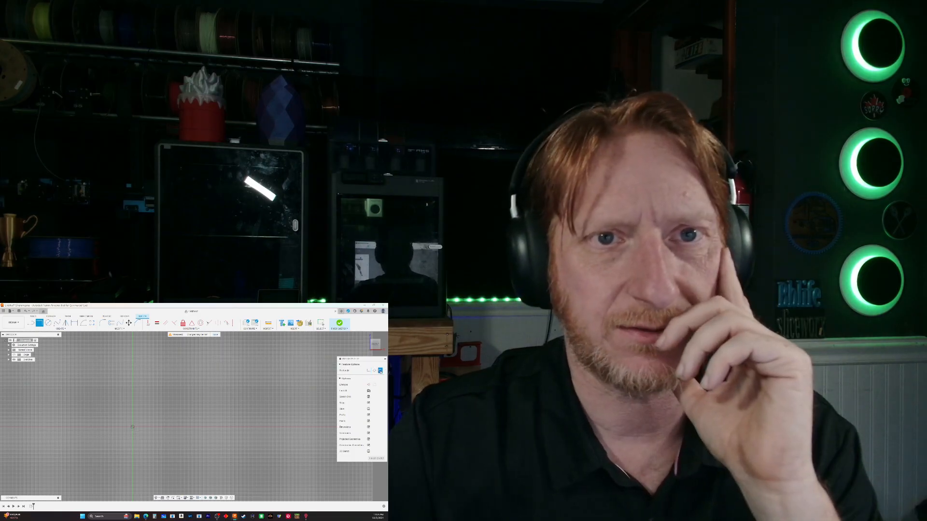
{"action": "left_click", "coordinate": [134, 428]}
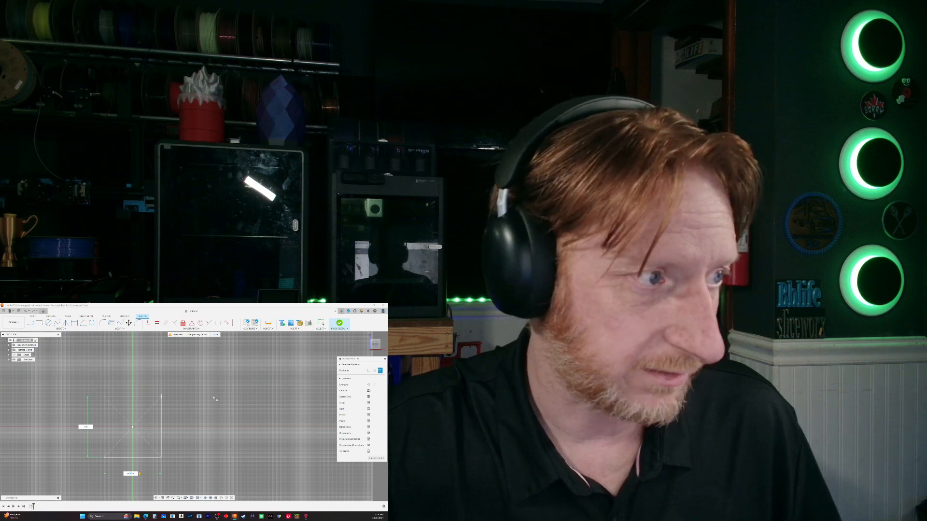
{"action": "type", "text": "0"}
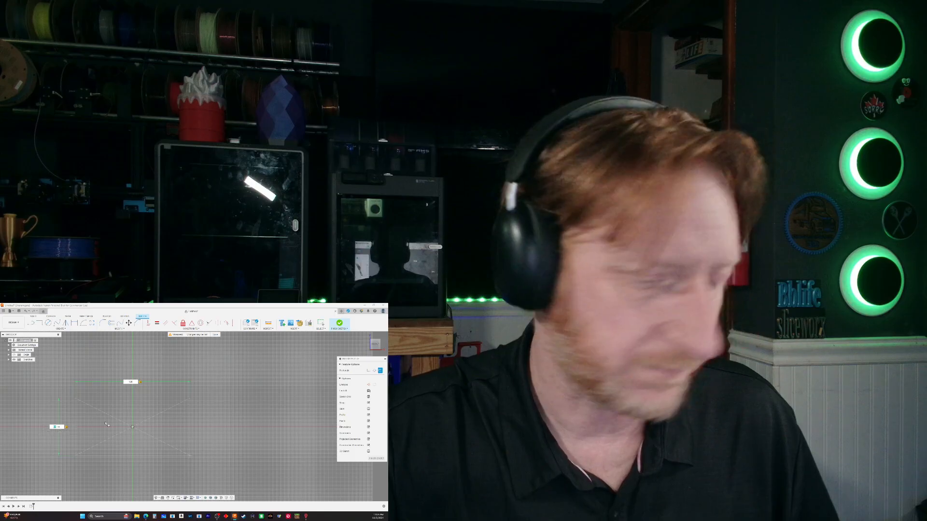
{"action": "type", "text": "40"}
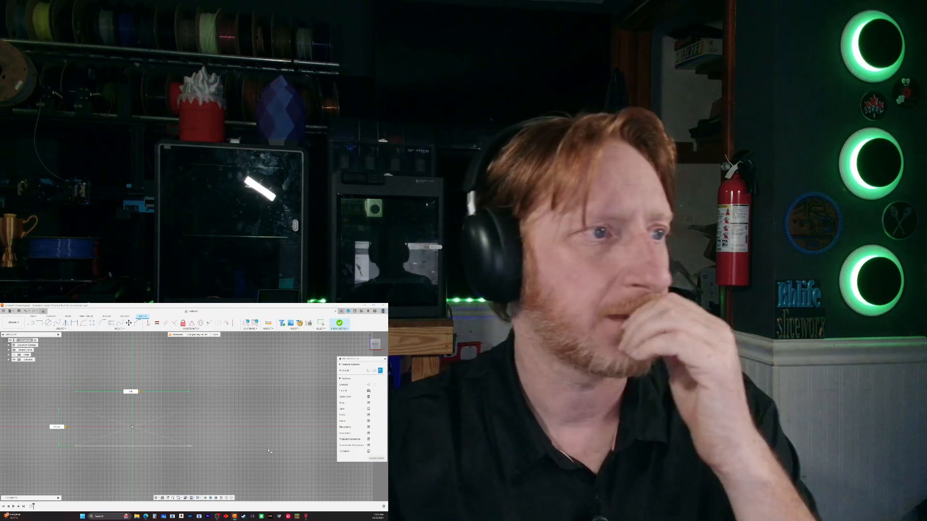
{"action": "key", "text": "Return"}
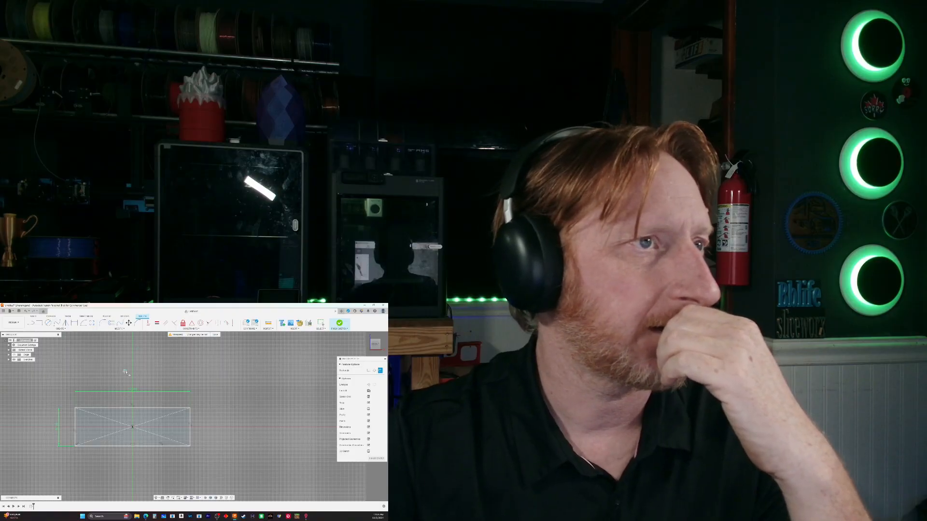
{"action": "left_click", "coordinate": [60, 328]}
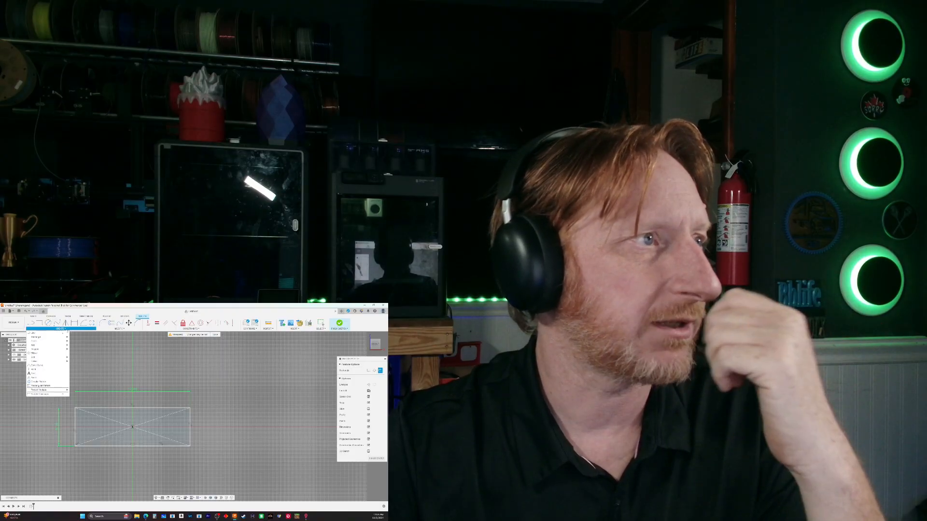
{"action": "left_click", "coordinate": [34, 373]}
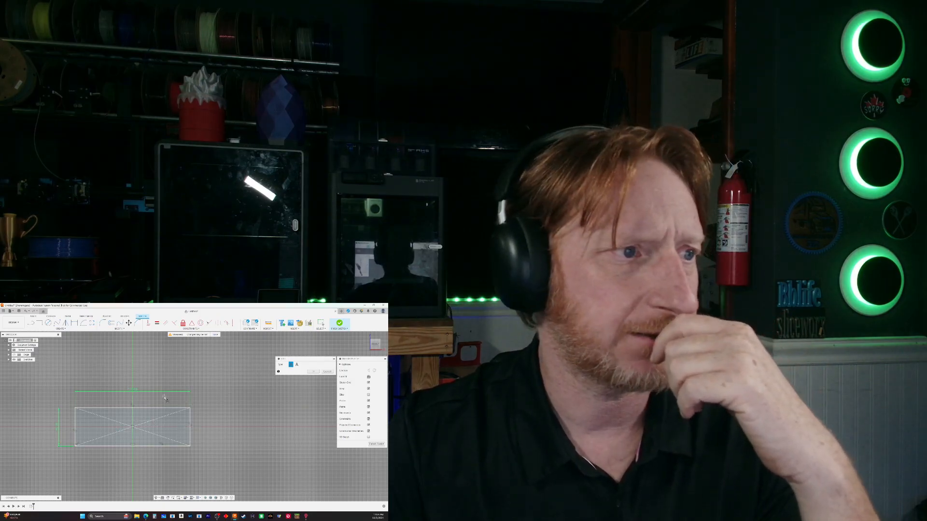
{"action": "right_click", "coordinate": [220, 382]}
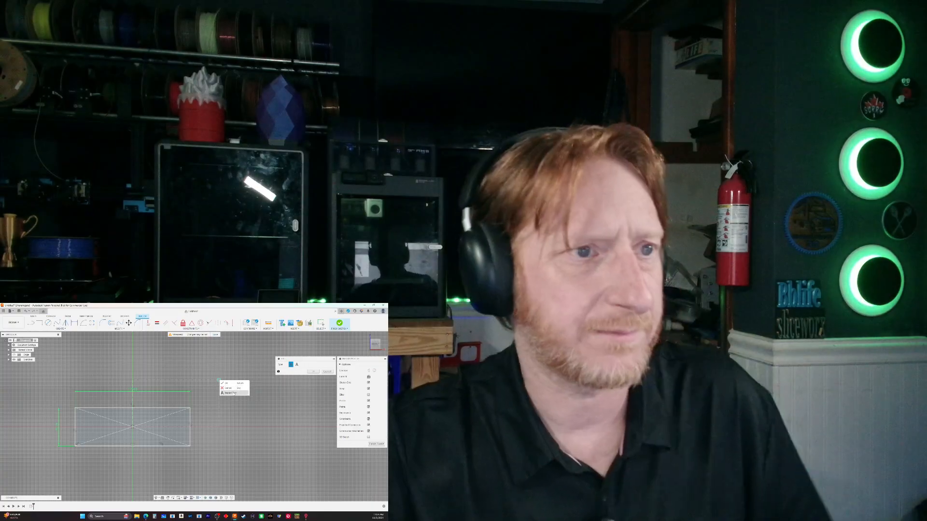
{"action": "left_click", "coordinate": [234, 388]}
Place a sketch text frame from the rectangle's lower-left corner to its upper-right corner and enter KEYS as the text
{"action": "scroll", "coordinate": [231, 382], "scroll_direction": "down", "scroll_amount": 2}
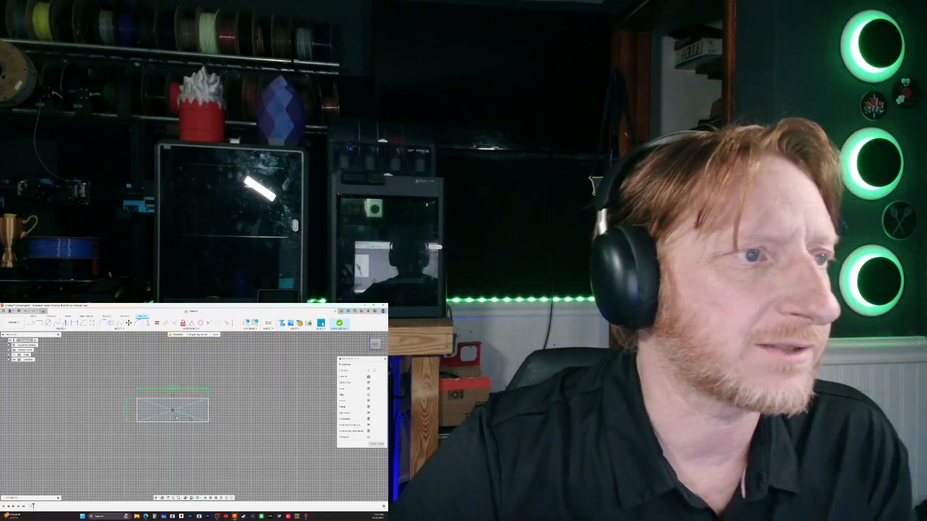
{"action": "scroll", "coordinate": [133, 421], "scroll_direction": "up", "scroll_amount": 3}
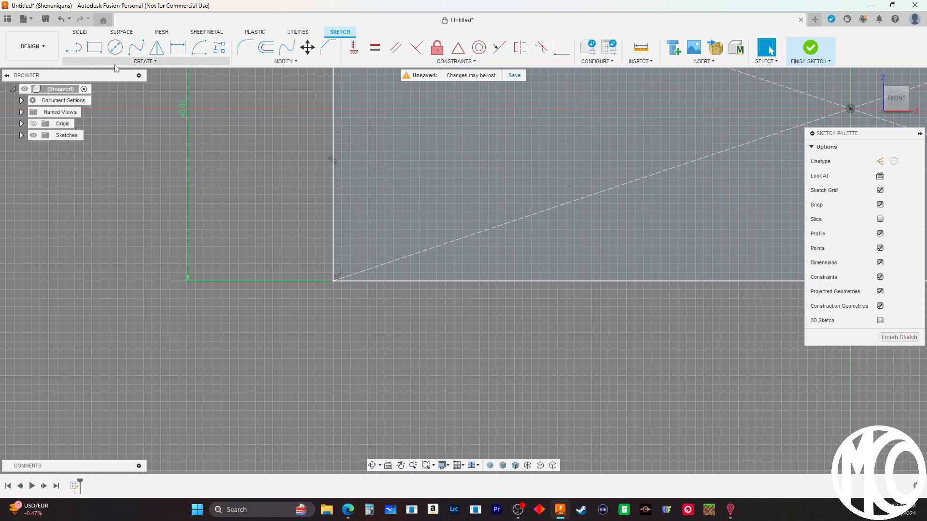
{"action": "left_click", "coordinate": [144, 61]}
{"action": "left_click", "coordinate": [79, 168]}
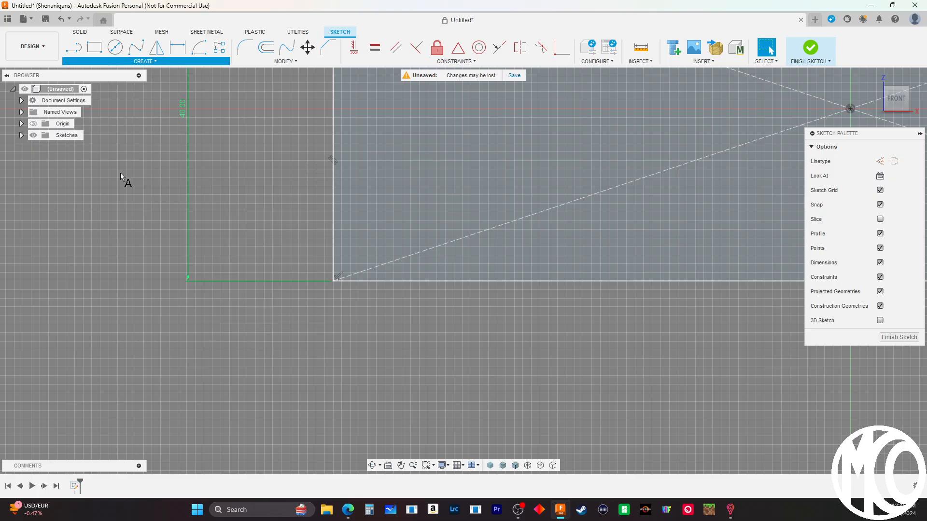
{"action": "scroll", "coordinate": [331, 268], "scroll_direction": "up", "scroll_amount": 5}
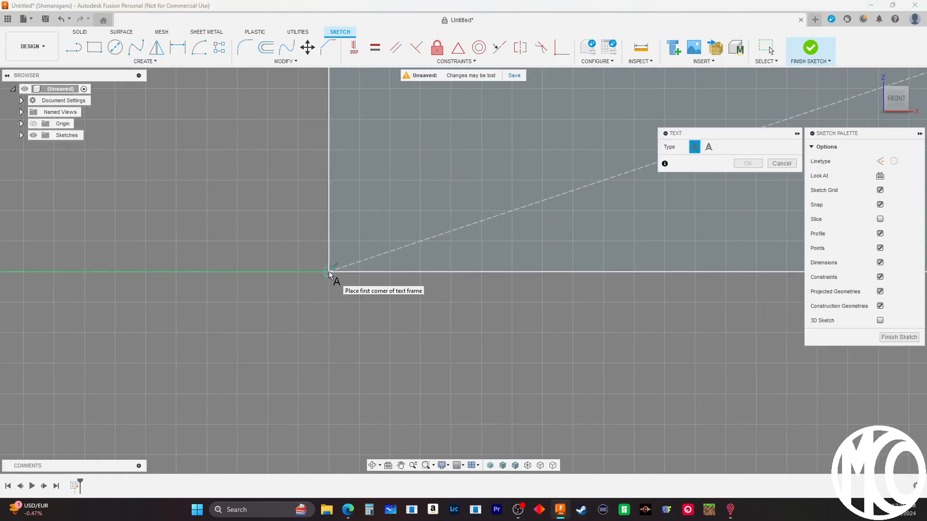
{"action": "scroll", "coordinate": [187, 335], "scroll_direction": "down", "scroll_amount": 5}
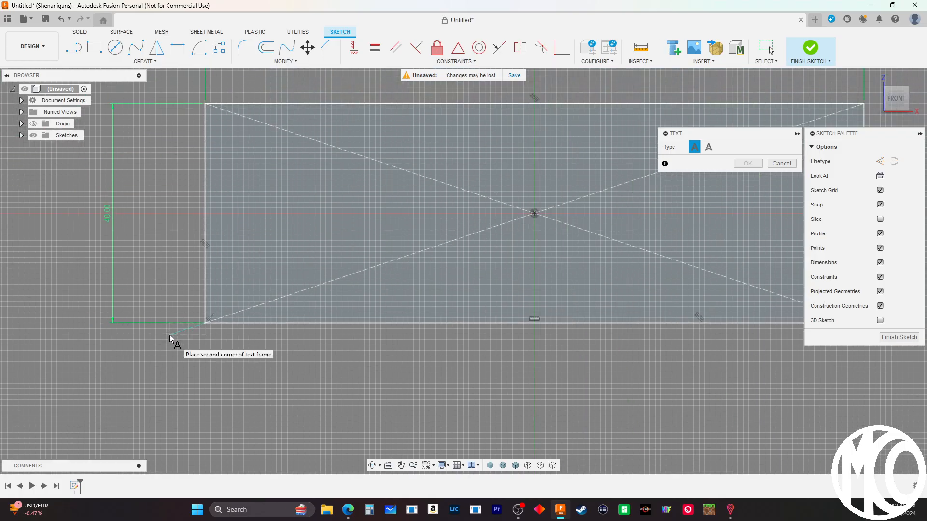
{"action": "scroll", "coordinate": [560, 213], "scroll_direction": "up", "scroll_amount": 5}
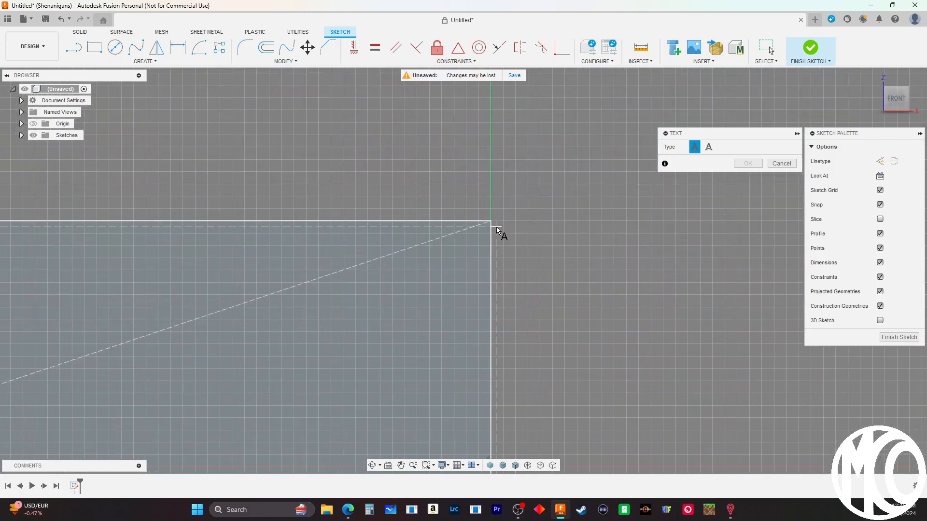
{"action": "left_click", "coordinate": [490, 221]}
{"action": "scroll", "coordinate": [557, 206], "scroll_direction": "down", "scroll_amount": 5}
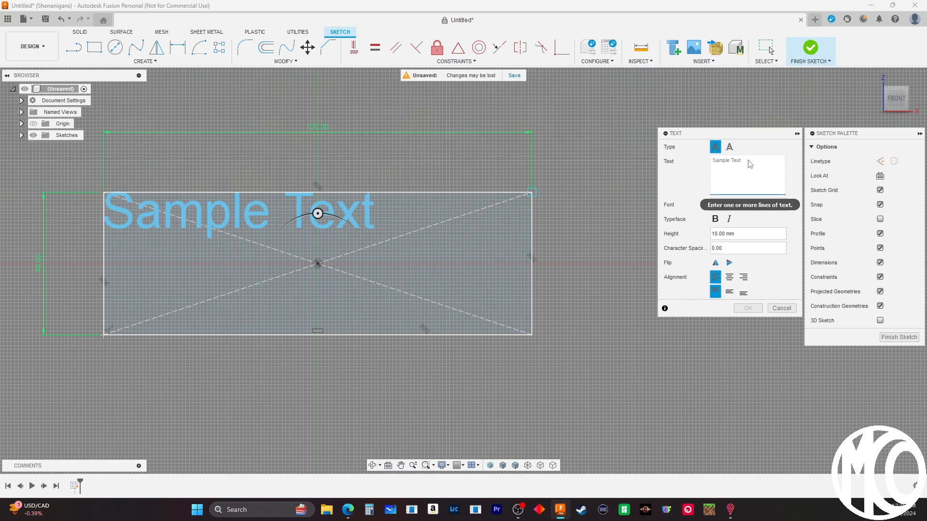
{"action": "type", "text": "KEYS"}
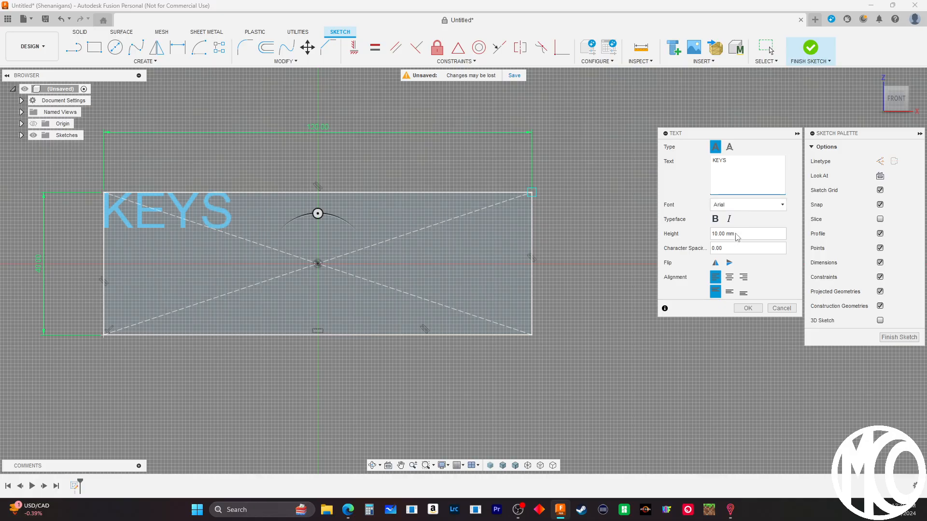
Set the font of the KEYS text to Segoe UI Black
{"action": "left_click", "coordinate": [772, 205]}
{"action": "scroll", "coordinate": [753, 302], "scroll_direction": "down", "scroll_amount": 6}
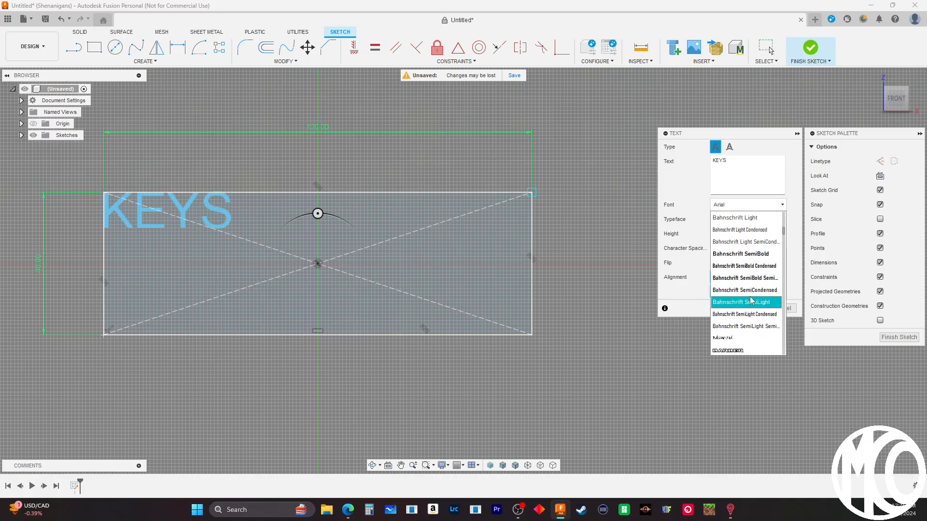
{"action": "scroll", "coordinate": [753, 302], "scroll_direction": "down", "scroll_amount": 15}
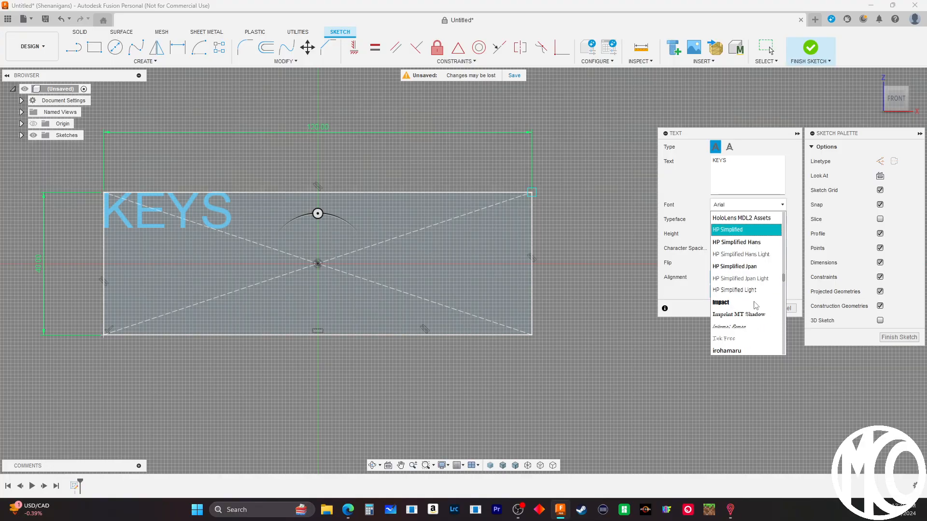
{"action": "scroll", "coordinate": [755, 305], "scroll_direction": "down", "scroll_amount": 15}
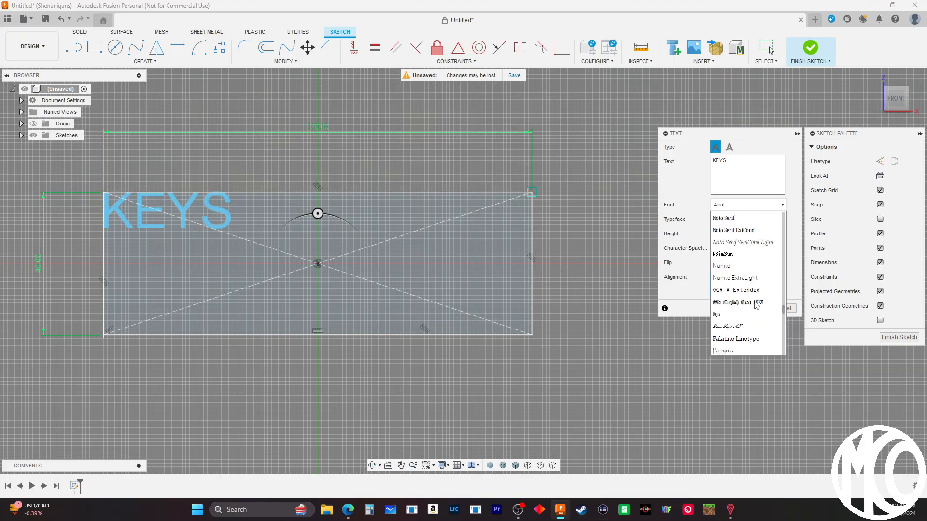
{"action": "scroll", "coordinate": [756, 305], "scroll_direction": "down", "scroll_amount": 8}
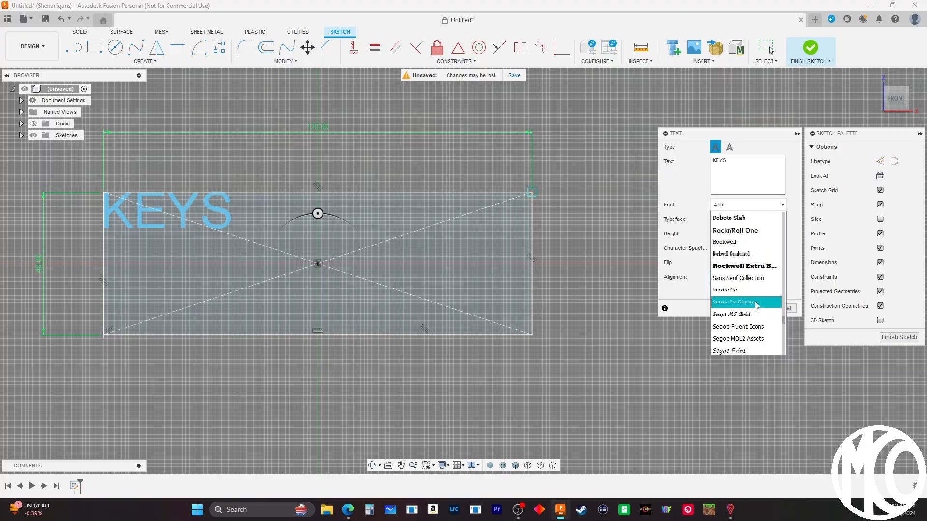
{"action": "scroll", "coordinate": [756, 305], "scroll_direction": "down", "scroll_amount": 9}
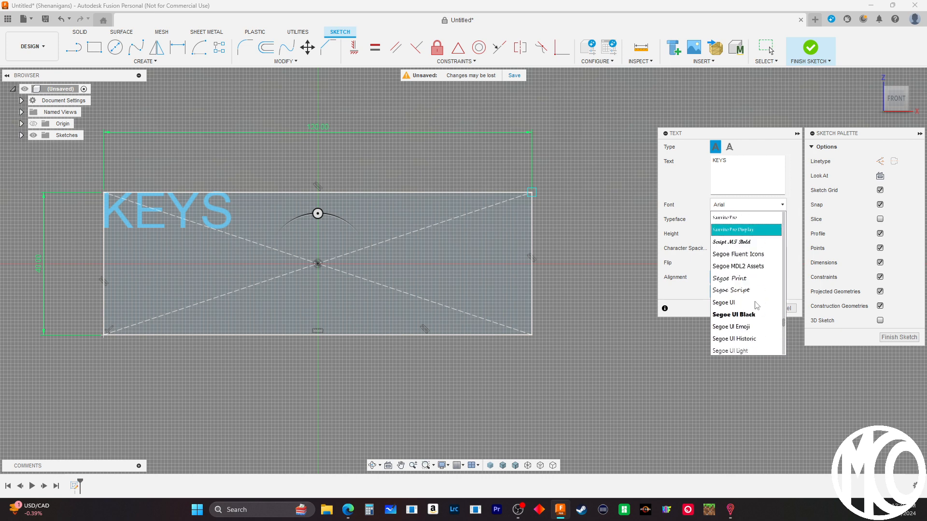
{"action": "left_click", "coordinate": [746, 280]}
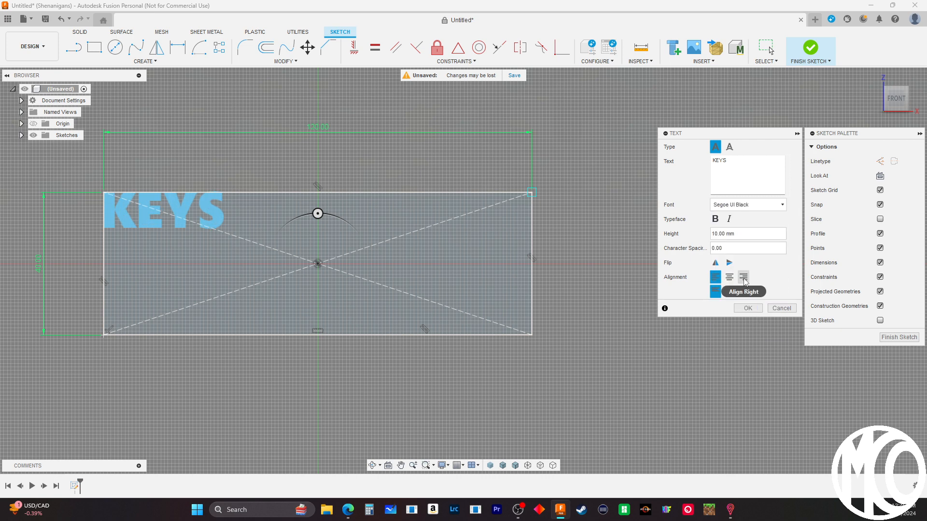
Look through the available fonts for a heavier typeface for the KEYS text
{"action": "left_click", "coordinate": [742, 212]}
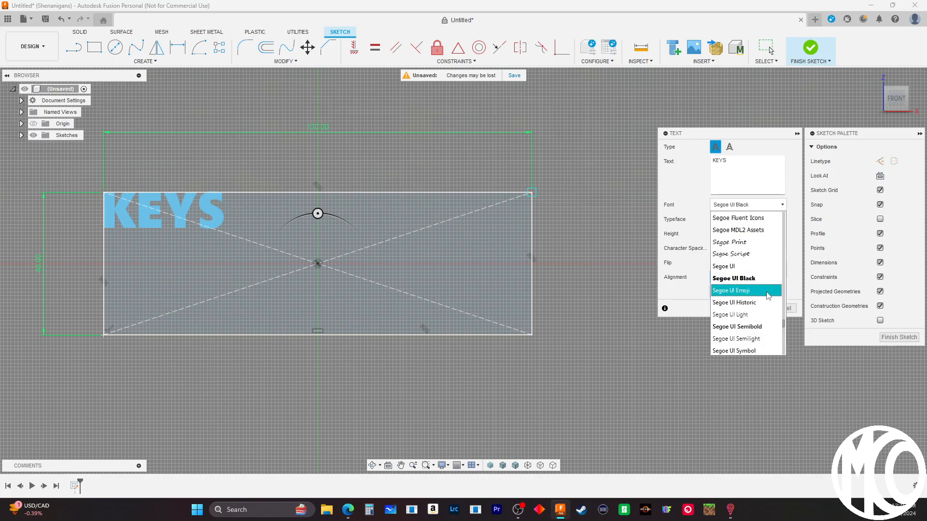
{"action": "scroll", "coordinate": [768, 287], "scroll_direction": "up", "scroll_amount": 5}
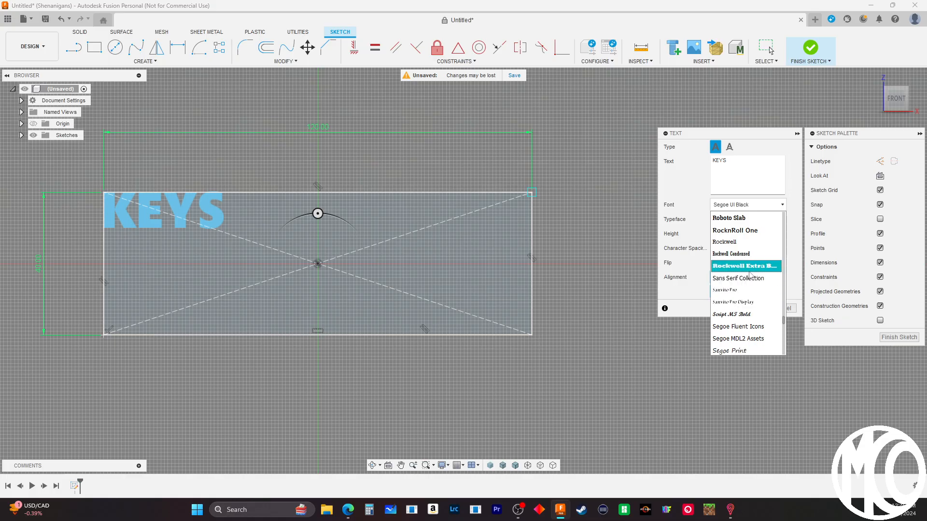
{"action": "scroll", "coordinate": [751, 276], "scroll_direction": "up", "scroll_amount": 1}
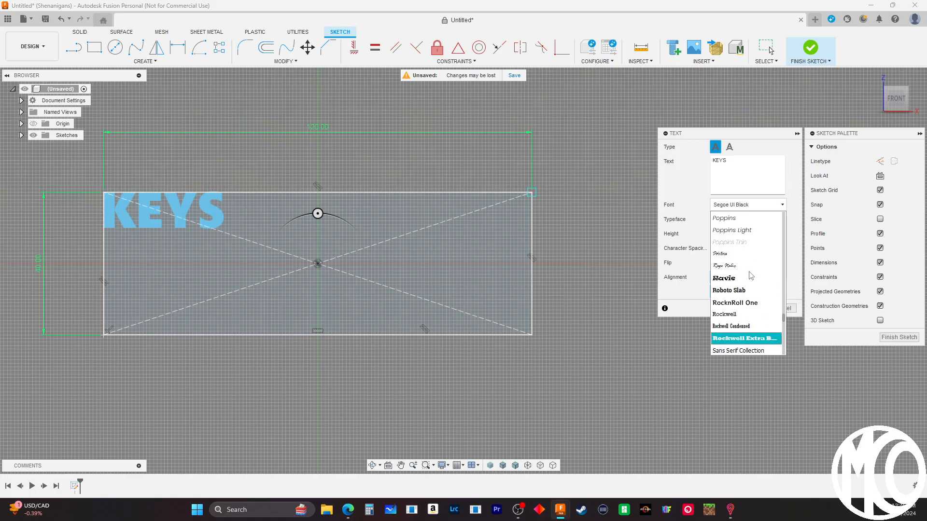
{"action": "scroll", "coordinate": [751, 275], "scroll_direction": "down", "scroll_amount": 4}
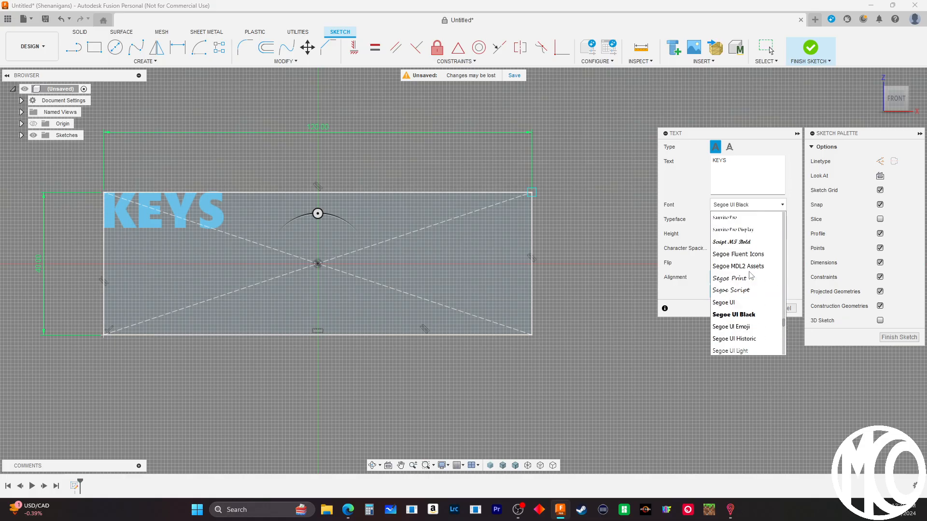
{"action": "scroll", "coordinate": [751, 275], "scroll_direction": "down", "scroll_amount": 1}
{"action": "scroll", "coordinate": [769, 268], "scroll_direction": "down", "scroll_amount": 1}
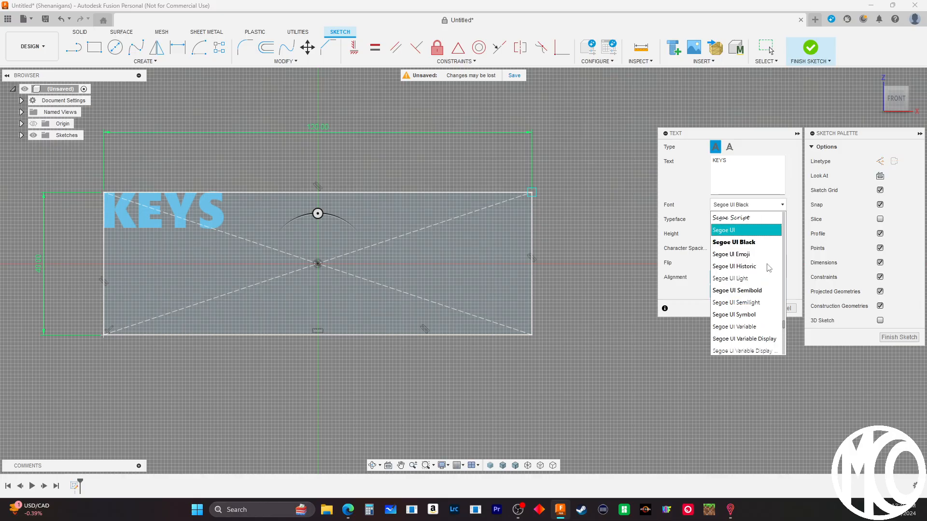
{"action": "scroll", "coordinate": [769, 268], "scroll_direction": "down", "scroll_amount": 4}
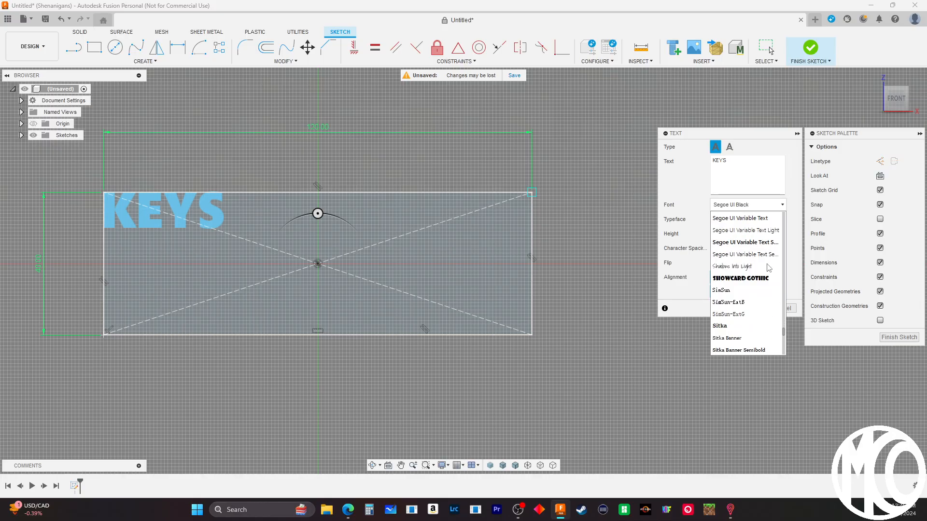
{"action": "scroll", "coordinate": [769, 268], "scroll_direction": "down", "scroll_amount": 6}
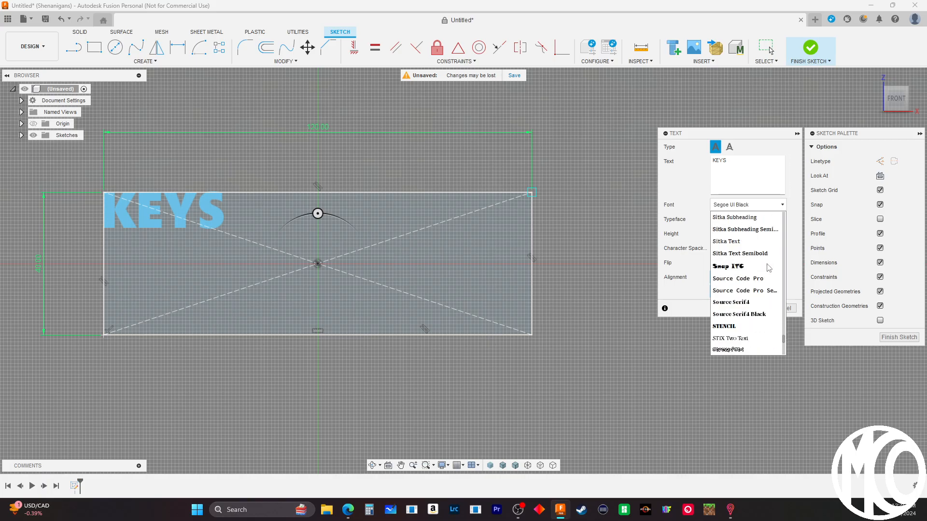
{"action": "scroll", "coordinate": [769, 267], "scroll_direction": "up", "scroll_amount": 6}
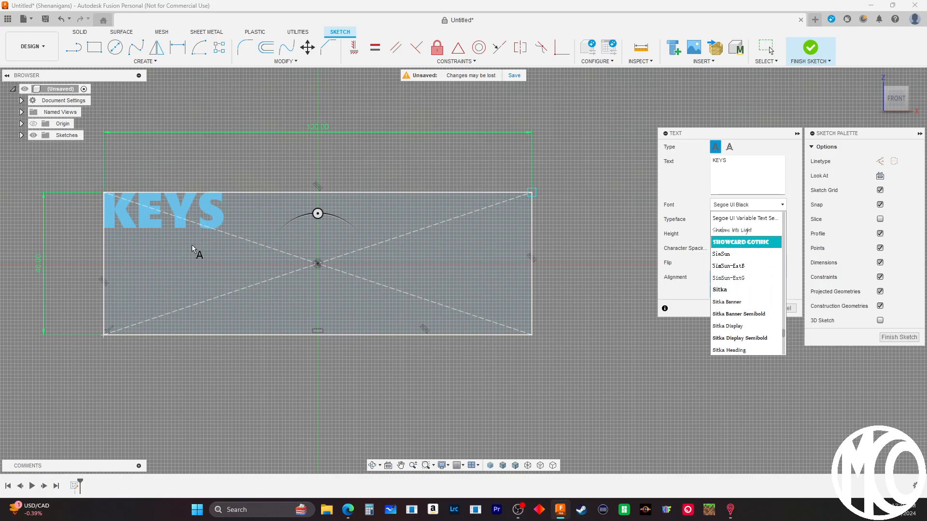
Discard the unfinished KEYS text, and undo and restore the center rectangle
{"action": "left_click", "coordinate": [69, 19]}
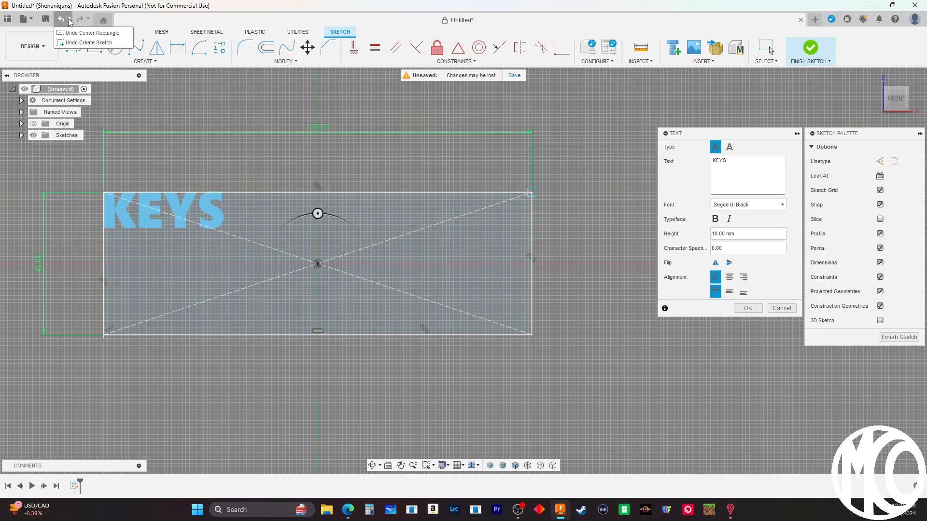
{"action": "key", "text": "Escape"}
{"action": "key", "text": "Escape"}
{"action": "left_click", "coordinate": [70, 20]}
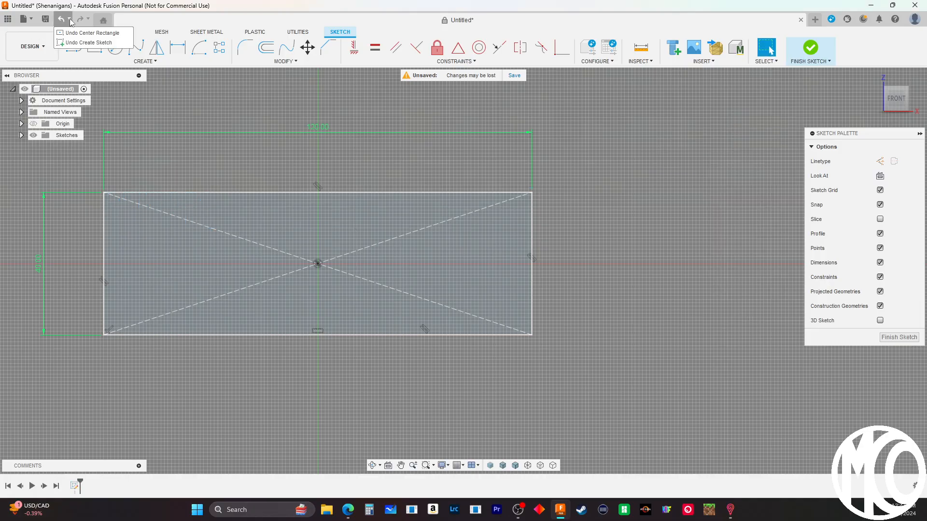
{"action": "key", "text": "ctrl+z"}
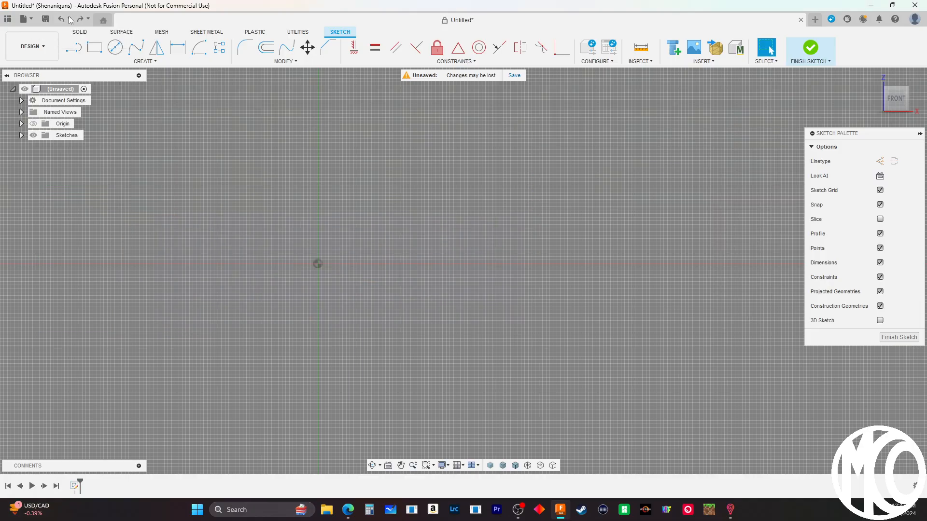
{"action": "left_click", "coordinate": [80, 19]}
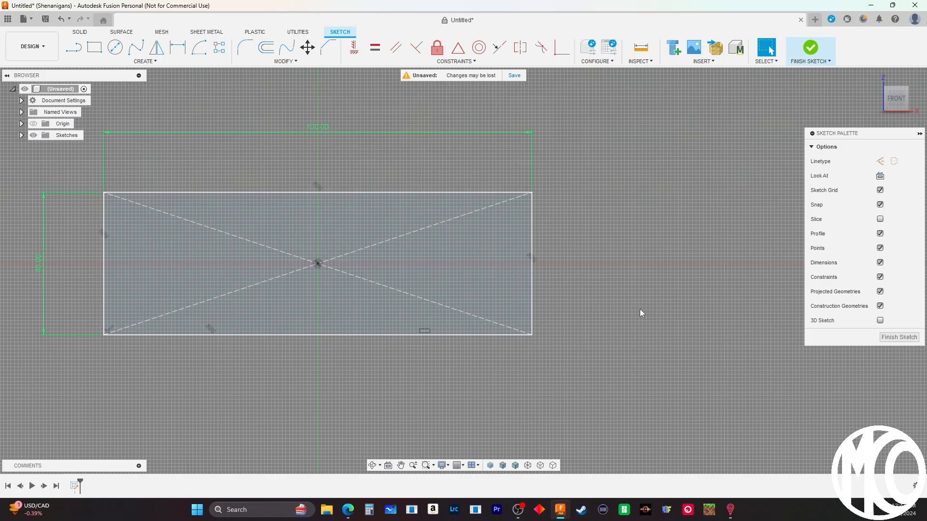
Place a sketch text frame spanning the rectangle corner to corner, with KEYS as the text in Arial Black
{"action": "left_click", "coordinate": [145, 61]}
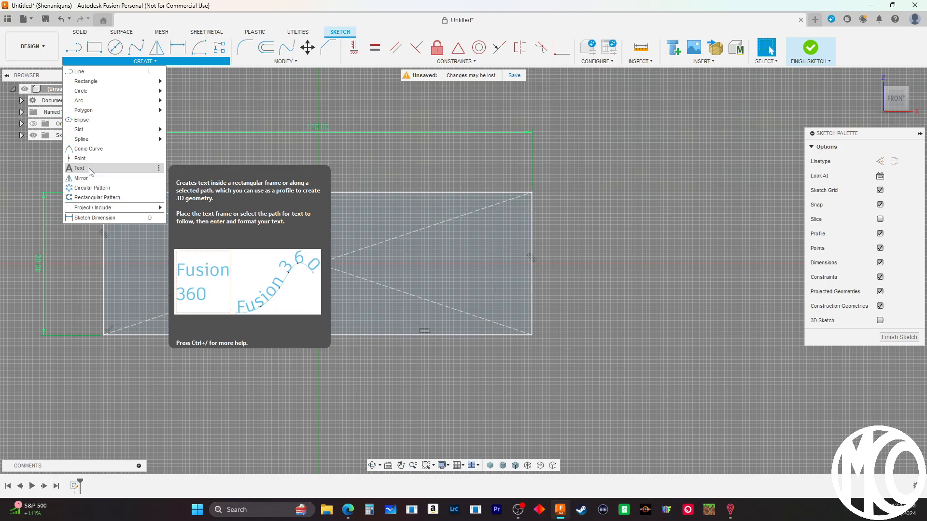
{"action": "left_click", "coordinate": [79, 168]}
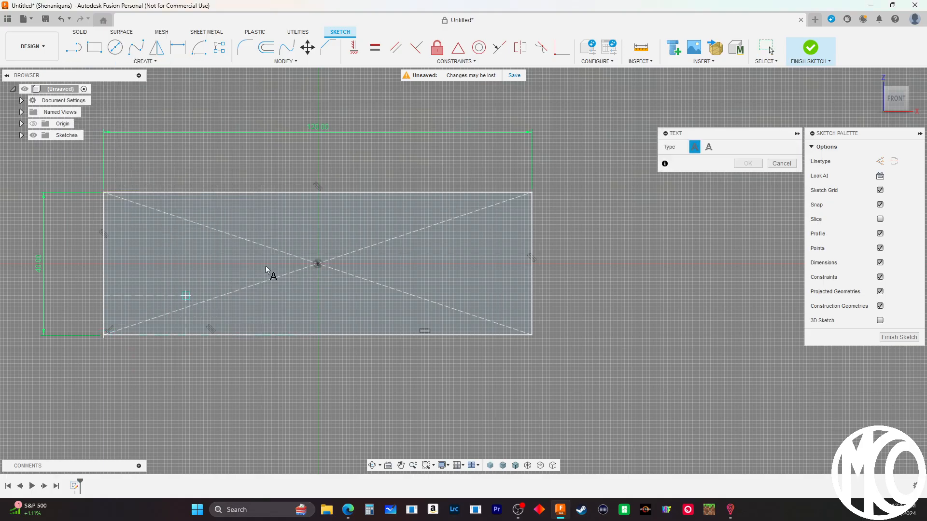
{"action": "left_click", "coordinate": [532, 192]}
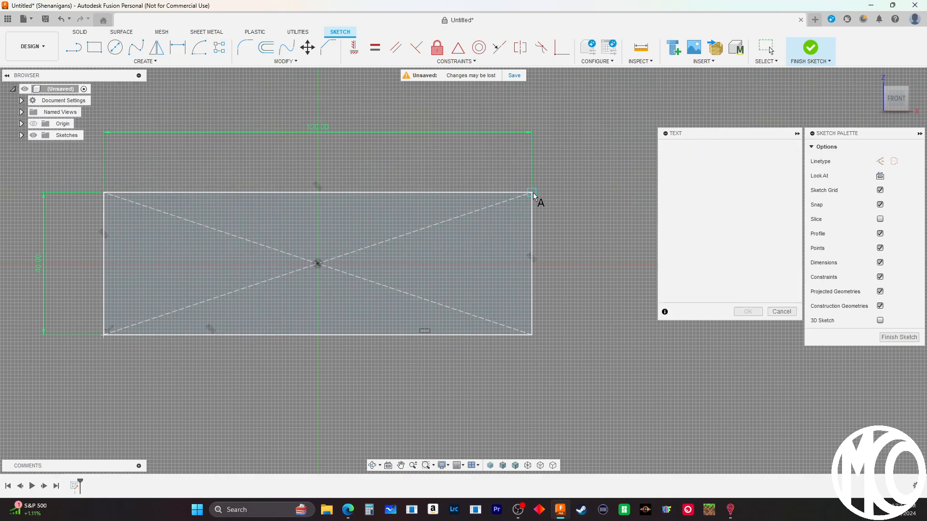
{"action": "left_click", "coordinate": [776, 207]}
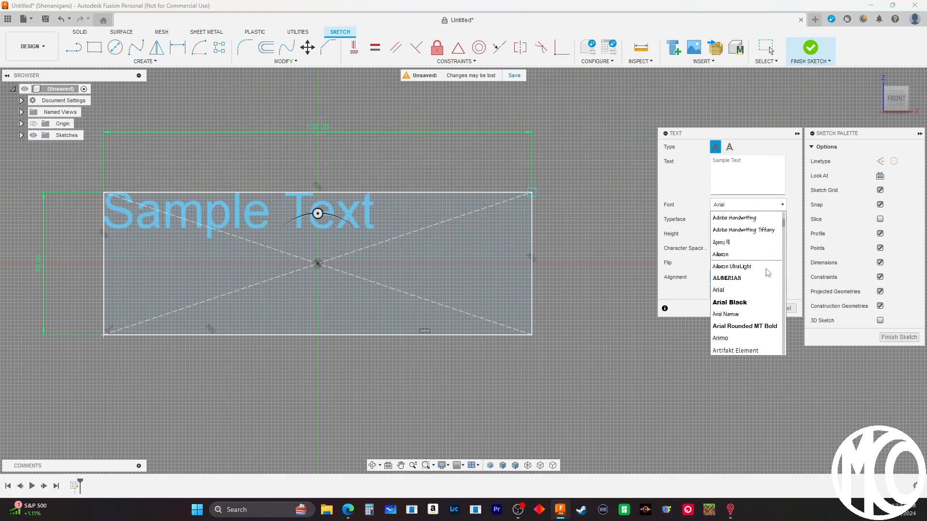
{"action": "left_click", "coordinate": [747, 302]}
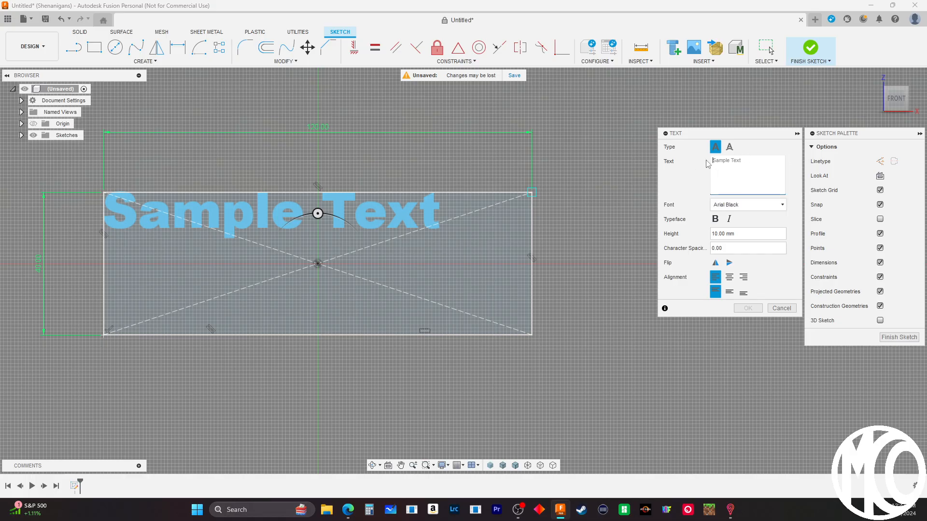
{"action": "type", "text": "K"}
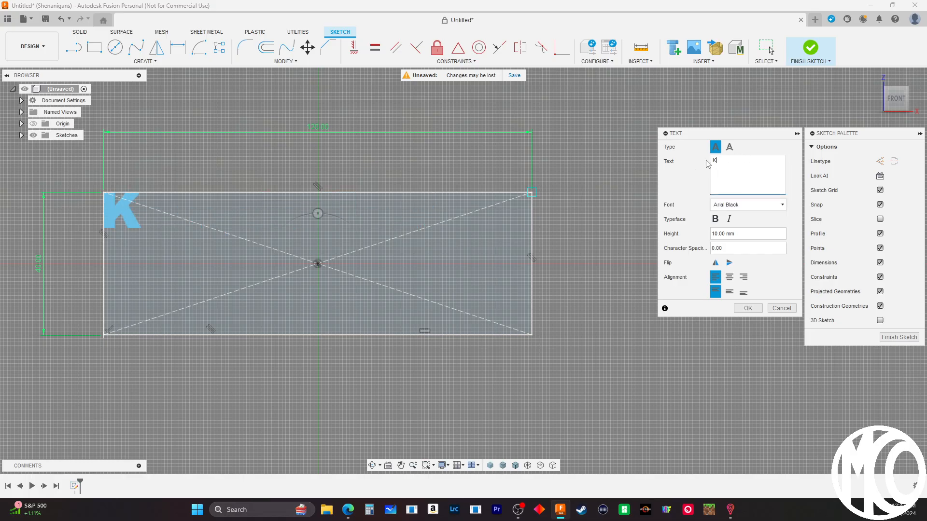
{"action": "type", "text": "EYS"}
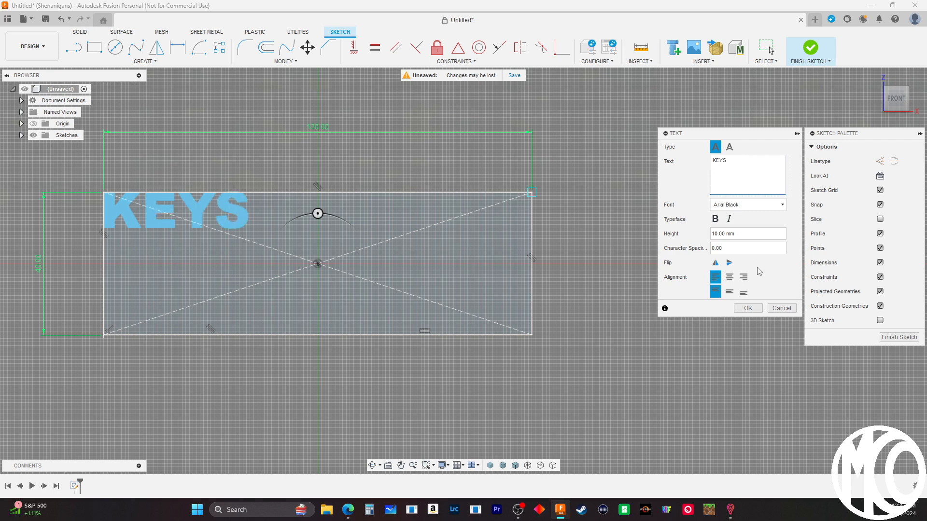
Change the KEYS text's font to Gill Sans Ultra Bold and centre it horizontally and vertically in its frame
{"action": "left_click", "coordinate": [751, 204]}
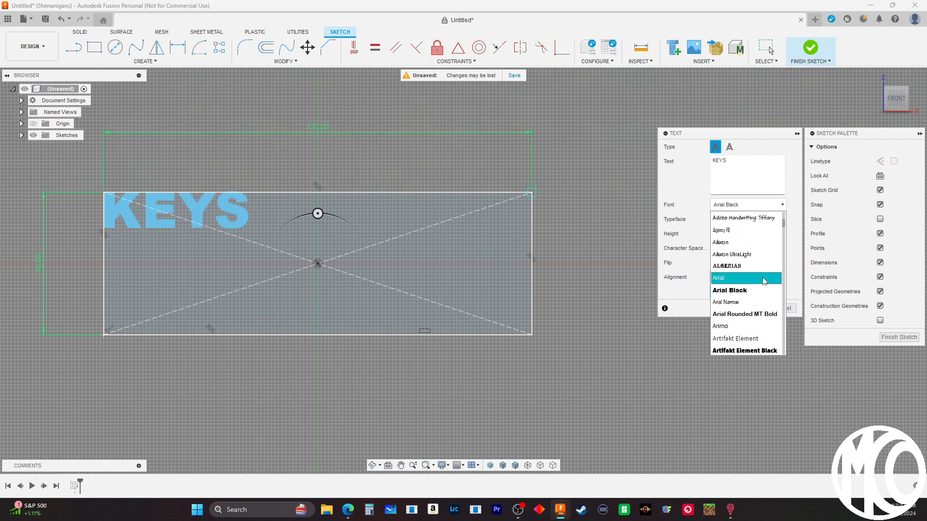
{"action": "scroll", "coordinate": [764, 281], "scroll_direction": "down", "scroll_amount": 10}
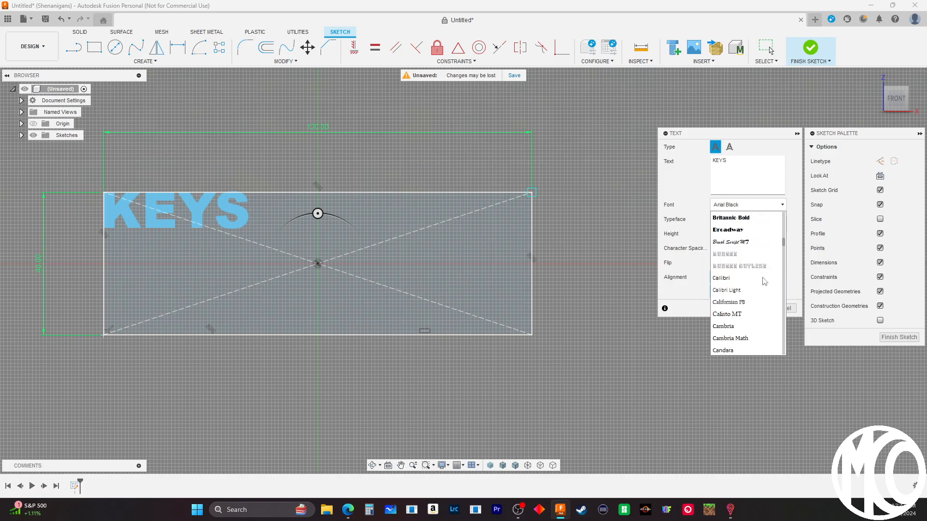
{"action": "scroll", "coordinate": [764, 281], "scroll_direction": "down", "scroll_amount": 10}
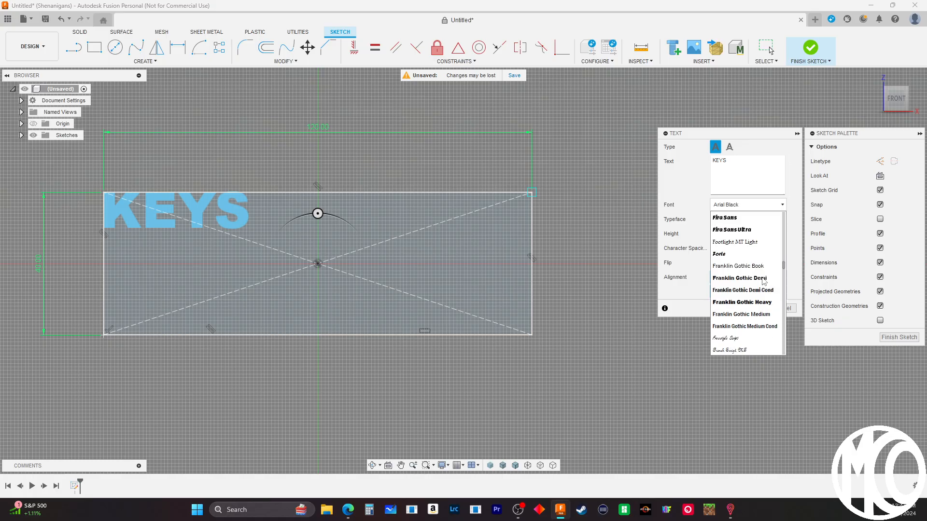
{"action": "scroll", "coordinate": [764, 281], "scroll_direction": "down", "scroll_amount": 4}
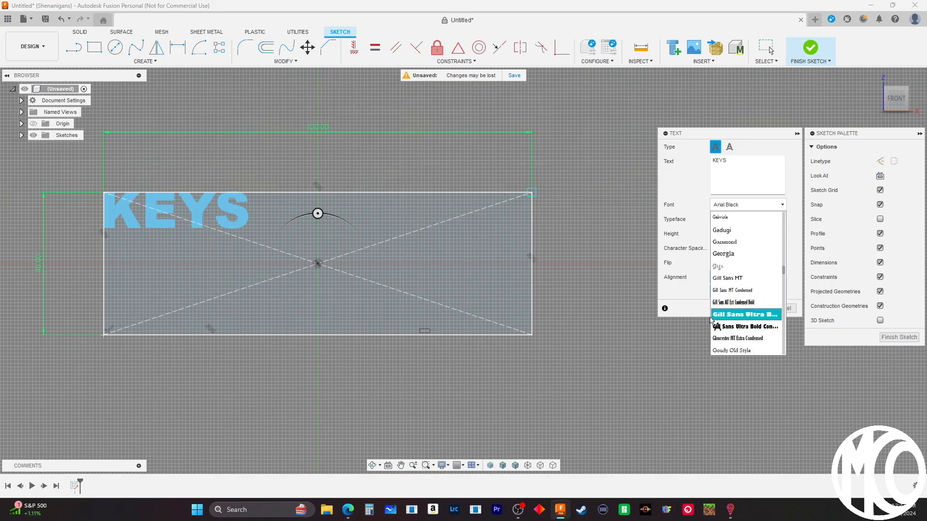
{"action": "left_click", "coordinate": [735, 316]}
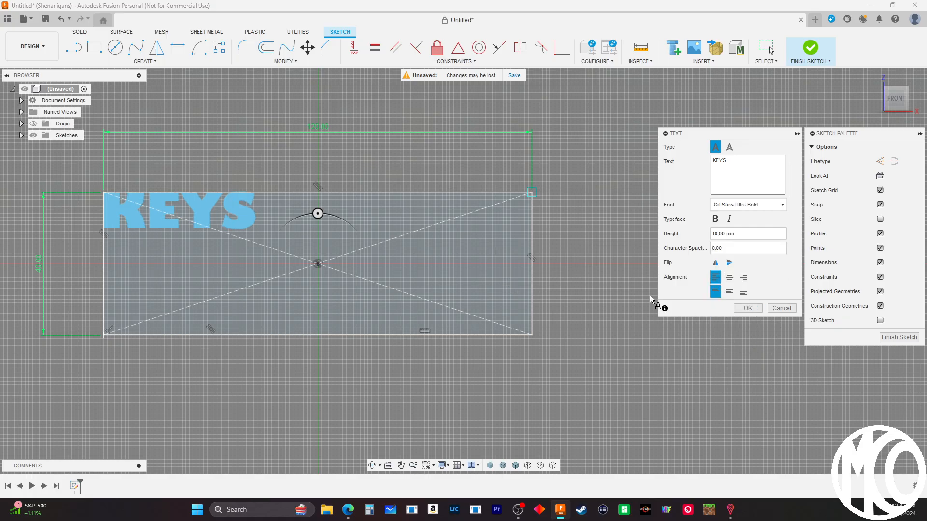
{"action": "left_click", "coordinate": [728, 293]}
{"action": "left_click", "coordinate": [730, 278]}
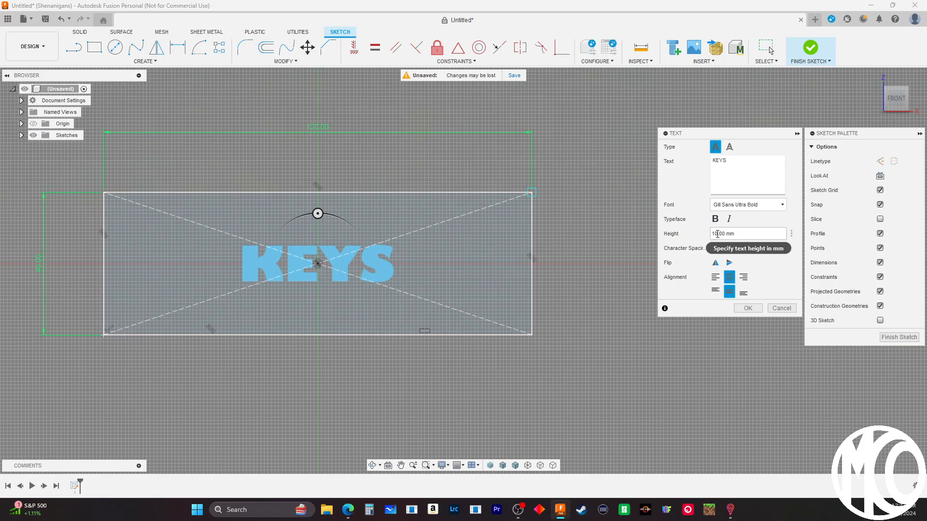
Set the height of the KEYS text to 28 mm and finish the sketch
{"action": "left_click", "coordinate": [792, 235]}
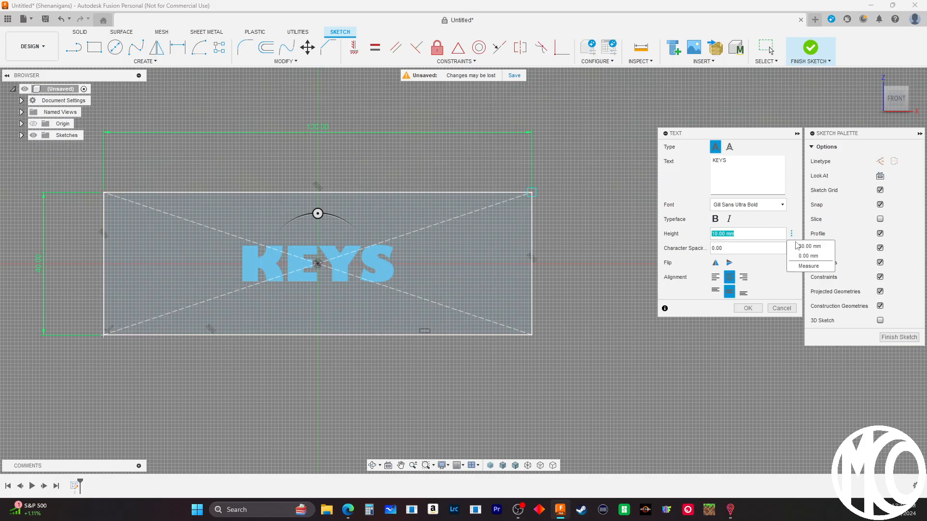
{"action": "left_click", "coordinate": [809, 246]}
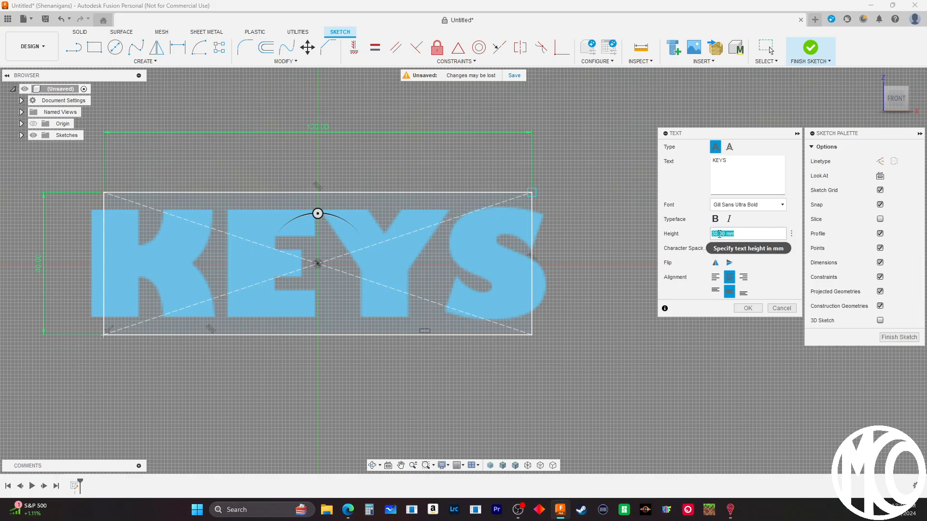
{"action": "left_click_drag", "start_coordinate": [718, 234], "coordinate": [705, 237]}
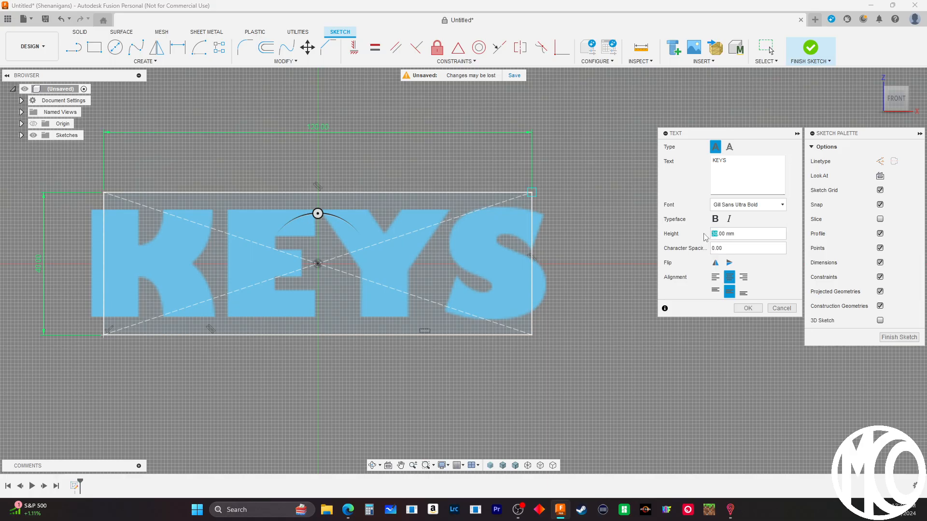
{"action": "type", "text": "25"}
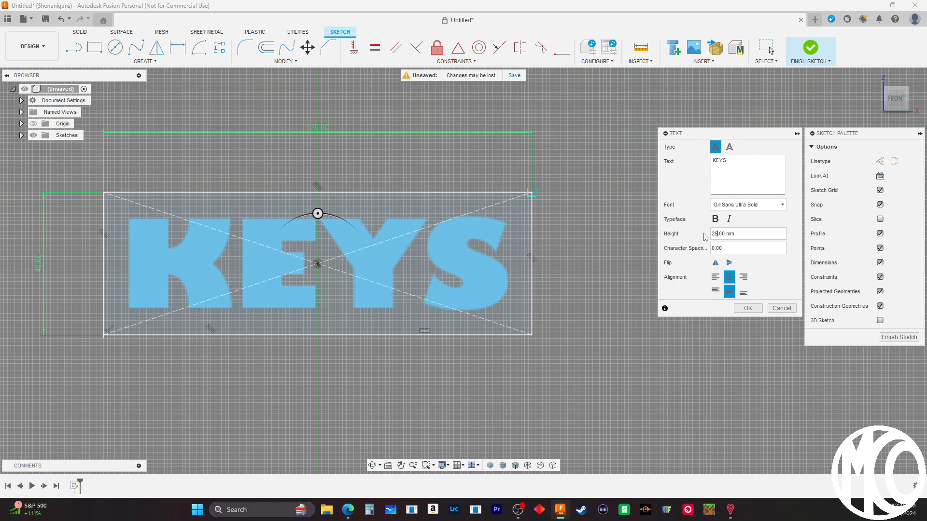
{"action": "key", "text": "BackSpace"}
{"action": "type", "text": "8"}
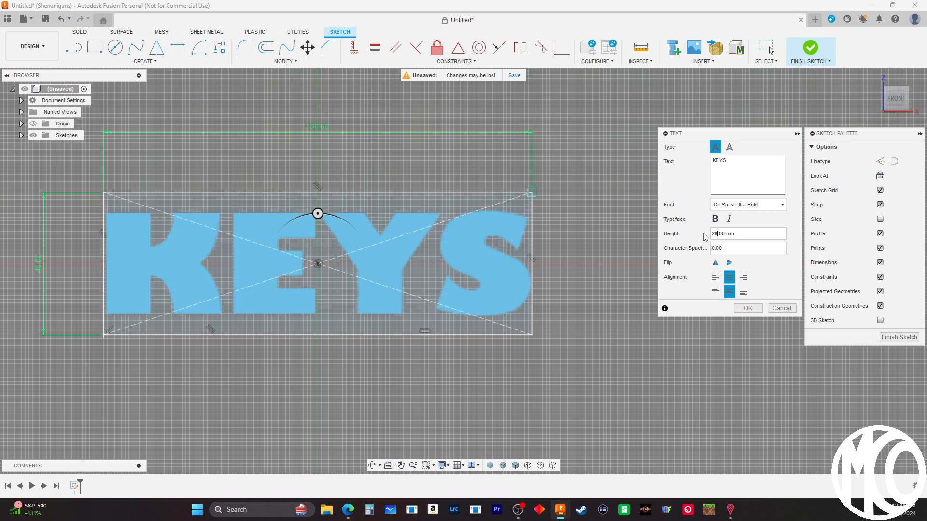
{"action": "left_click", "coordinate": [748, 308]}
{"action": "left_click", "coordinate": [899, 337]}
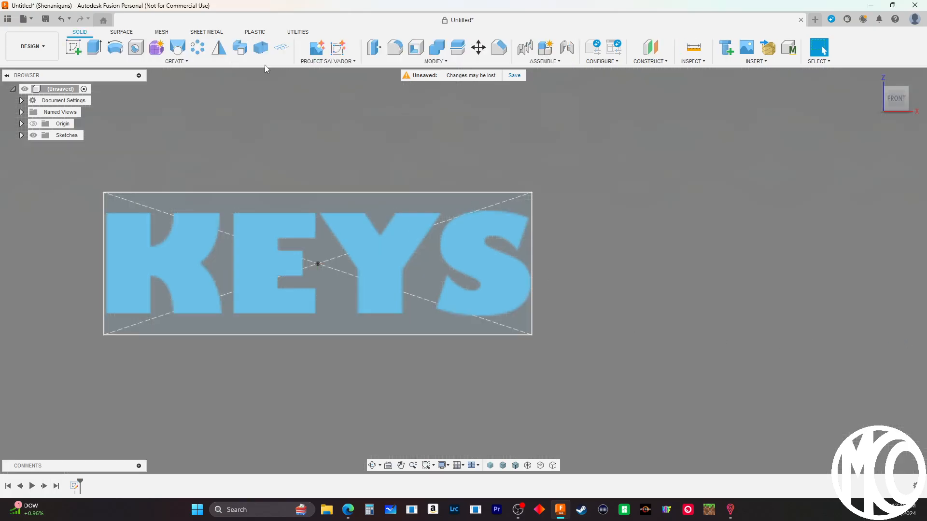
Try to extrude the rectangle and the KEYS text profiles together by 10 mm as a new body, and undo it
{"action": "left_click", "coordinate": [94, 46]}
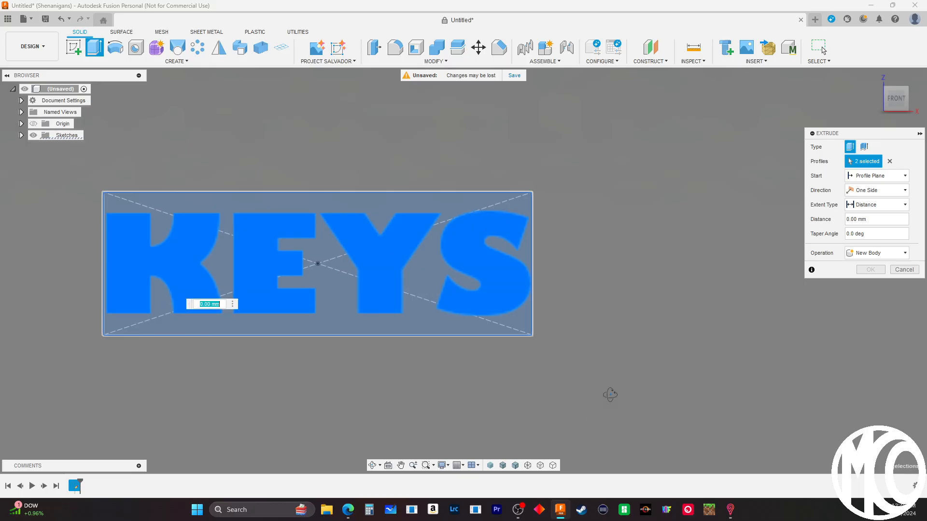
{"action": "middle_click_drag", "start_coordinate": [611, 393], "coordinate": [678, 362], "text": "shift"}
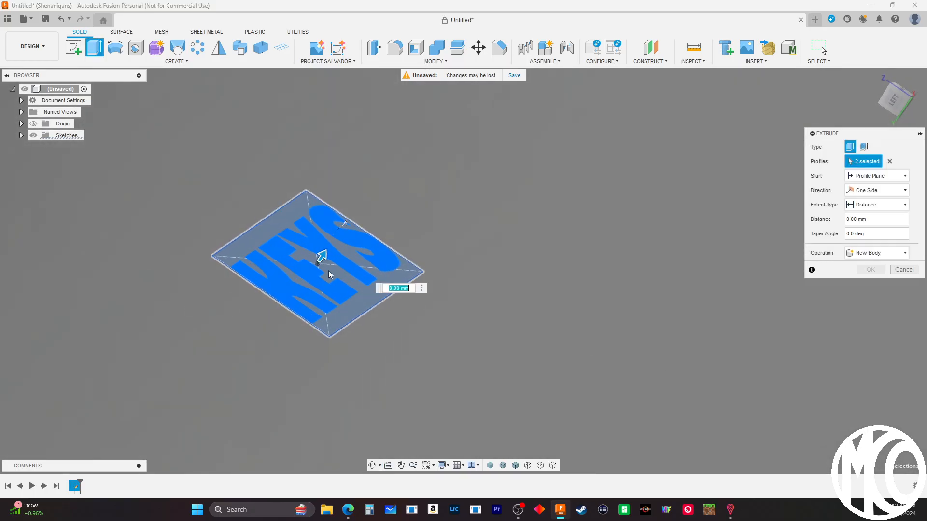
{"action": "left_click_drag", "start_coordinate": [321, 257], "coordinate": [332, 240]}
{"action": "middle_click_drag", "start_coordinate": [434, 292], "coordinate": [520, 331], "text": "shift"}
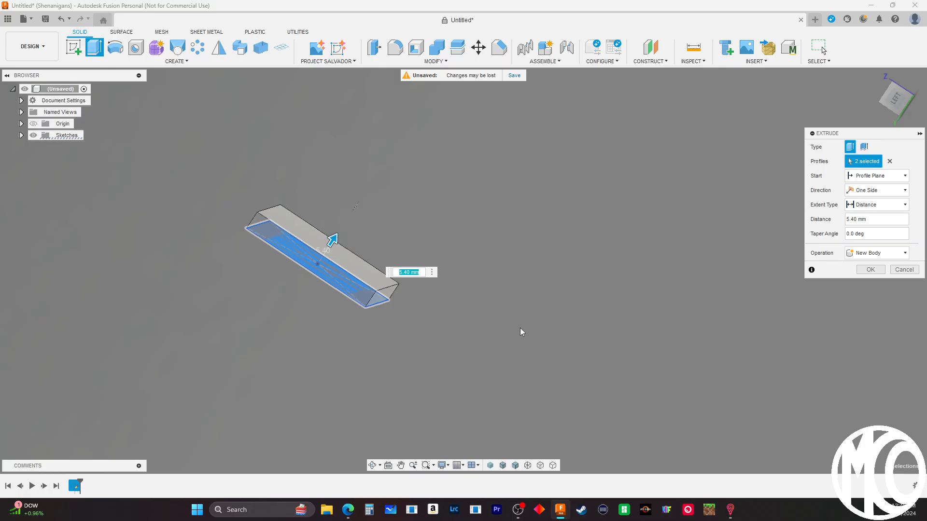
{"action": "type", "text": "10"}
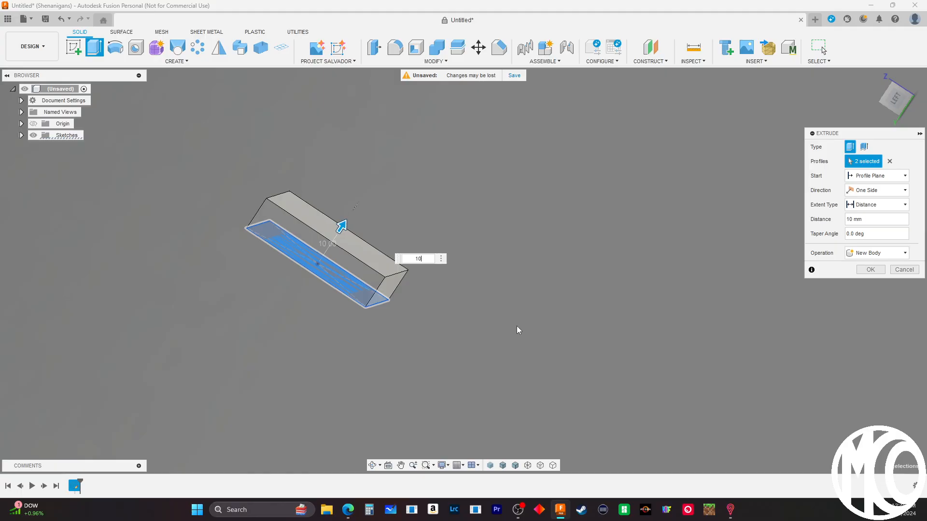
{"action": "left_click", "coordinate": [874, 271]}
{"action": "middle_click_drag", "start_coordinate": [615, 280], "coordinate": [602, 256], "text": "shift"}
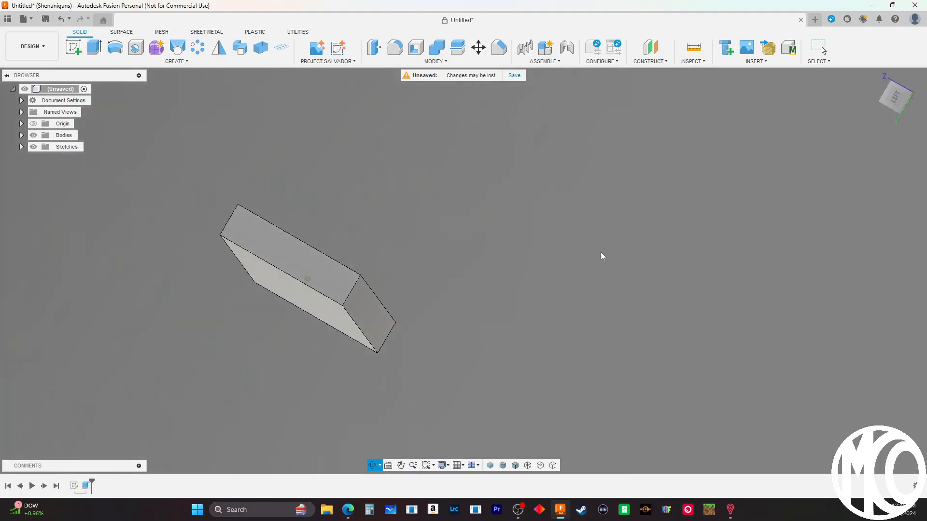
{"action": "left_click", "coordinate": [59, 19]}
Extrude only the KEYS text profile 20 mm to one side as a new body
{"action": "mouse_move", "coordinate": [334, 164]}
{"action": "middle_mouse_down", "text": "shift"}
{"action": "mouse_move", "coordinate": [534, 269]}
{"action": "mouse_move", "coordinate": [532, 290]}
{"action": "middle_mouse_up", "text": "shift"}
{"action": "left_click", "coordinate": [442, 238]}
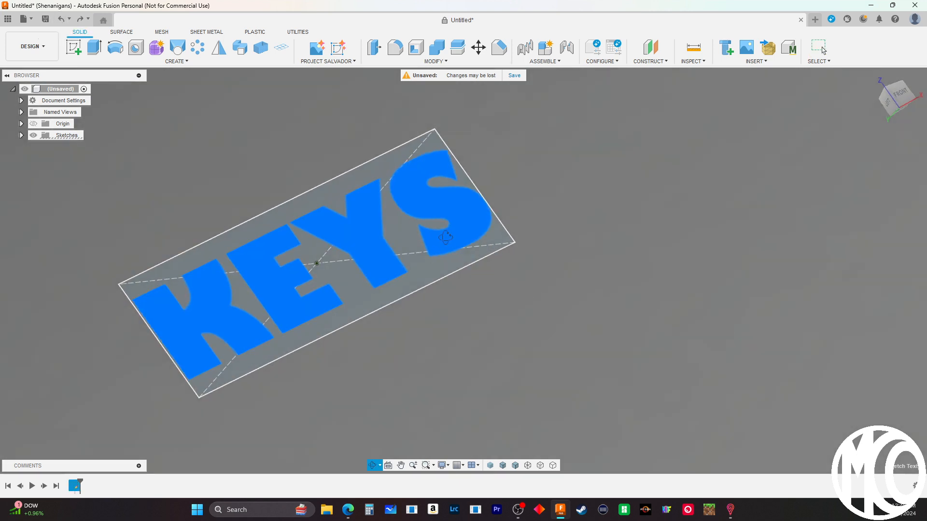
{"action": "right_click", "coordinate": [445, 239]}
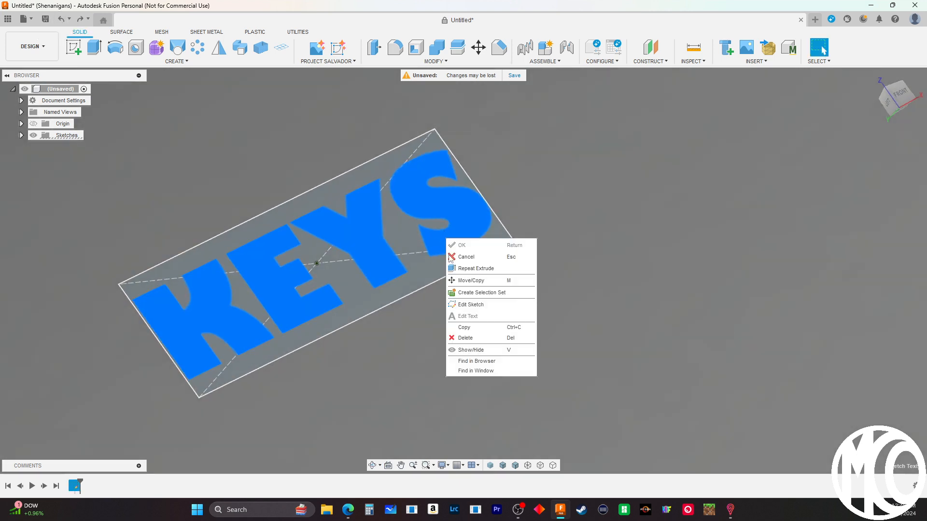
{"action": "left_click", "coordinate": [93, 49]}
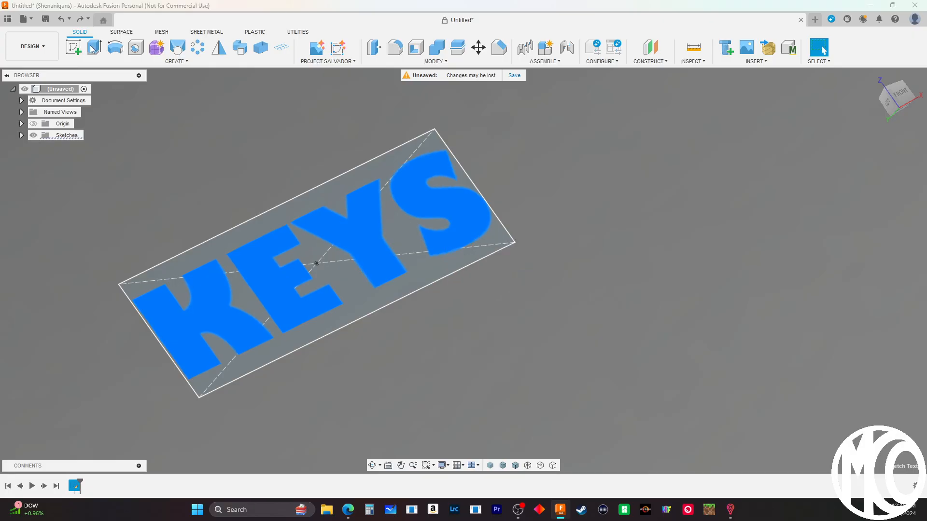
{"action": "left_click_drag", "start_coordinate": [319, 259], "coordinate": [327, 248]}
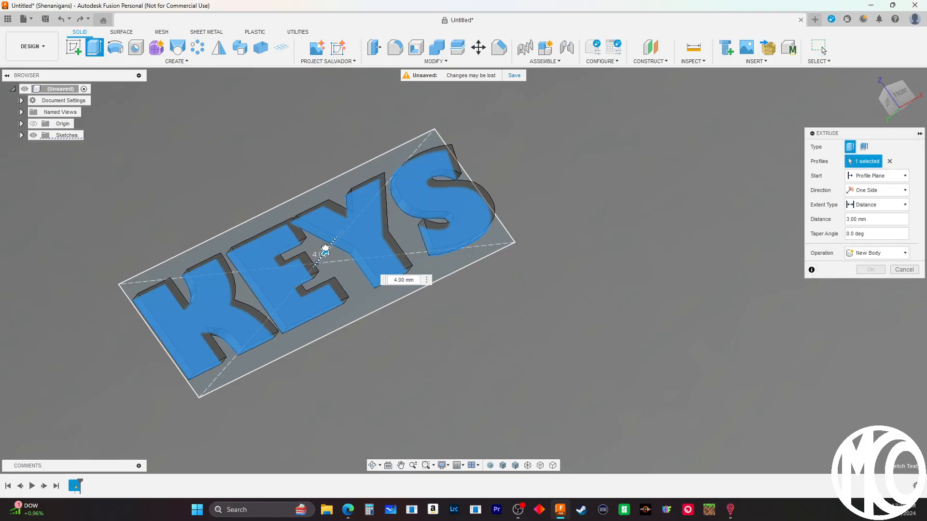
{"action": "middle_click_drag", "start_coordinate": [561, 348], "coordinate": [526, 334], "text": "shift"}
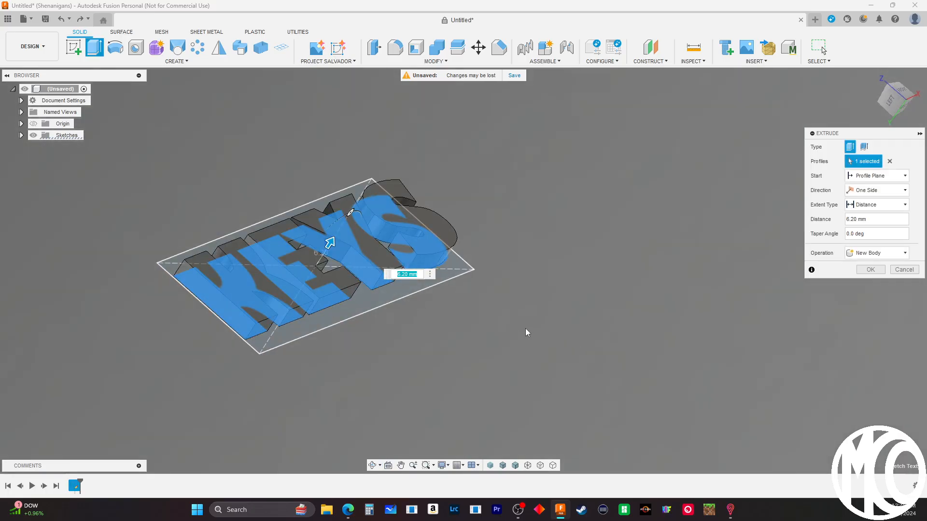
{"action": "type", "text": "12"}
{"action": "middle_click_drag", "start_coordinate": [537, 319], "coordinate": [560, 314], "text": "shift"}
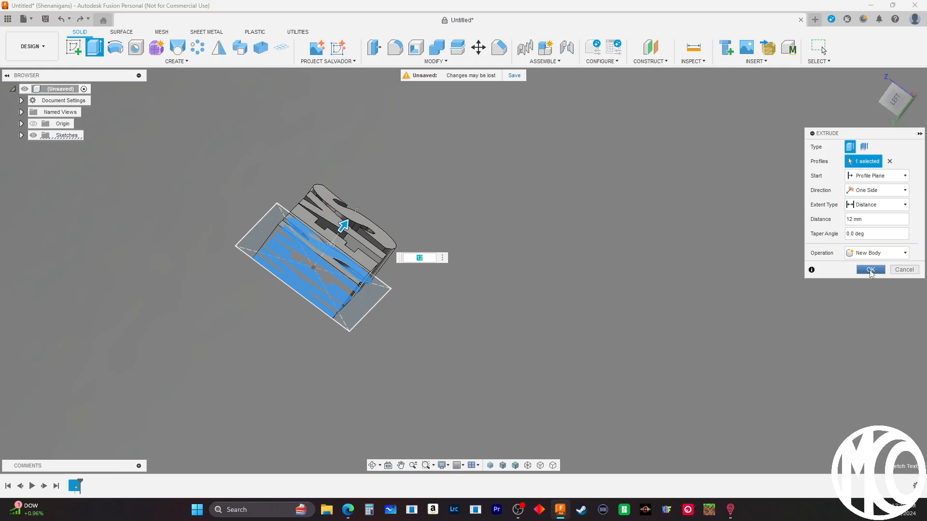
{"action": "type", "text": "20"}
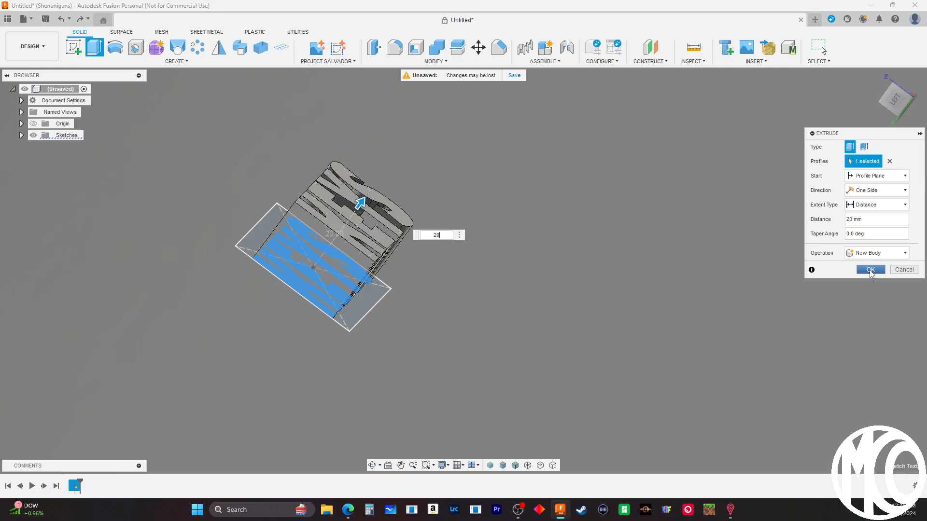
{"action": "left_click", "coordinate": [870, 271]}
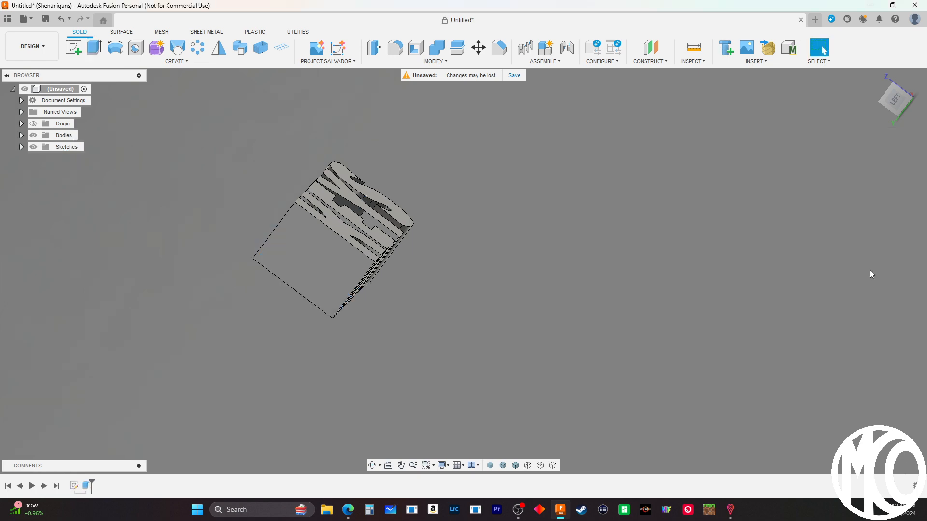
{"action": "mouse_move", "coordinate": [602, 390]}
{"action": "middle_mouse_down", "text": "shift"}
{"action": "mouse_move", "coordinate": [581, 316]}
{"action": "mouse_move", "coordinate": [505, 362]}
{"action": "mouse_move", "coordinate": [503, 376]}
{"action": "mouse_move", "coordinate": [488, 374]}
{"action": "middle_mouse_up", "text": "shift"}
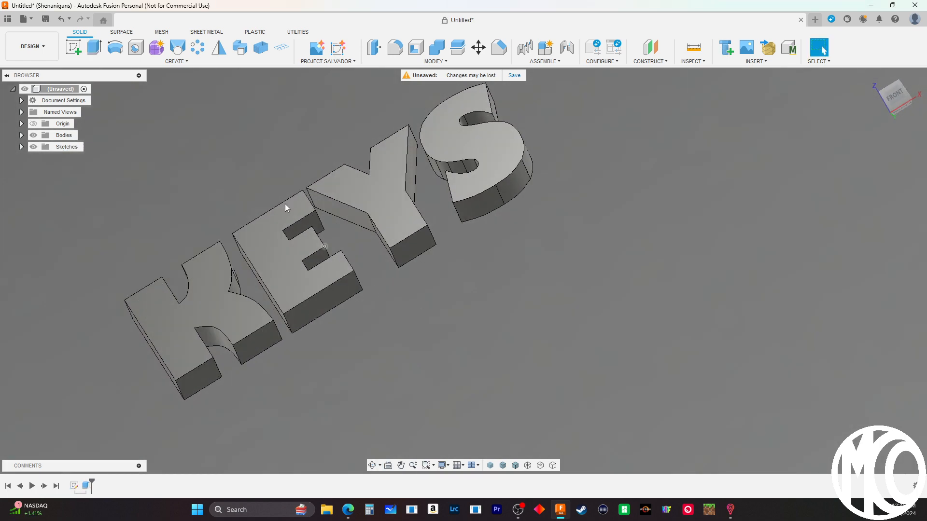
Start a new sketch on the back face of the extruded letter K
{"action": "left_click", "coordinate": [71, 48]}
{"action": "mouse_move", "coordinate": [277, 209]}
{"action": "middle_mouse_down", "text": "shift"}
{"action": "mouse_move", "coordinate": [476, 279]}
{"action": "mouse_move", "coordinate": [523, 244]}
{"action": "mouse_move", "coordinate": [536, 219]}
{"action": "middle_mouse_up", "text": "shift"}
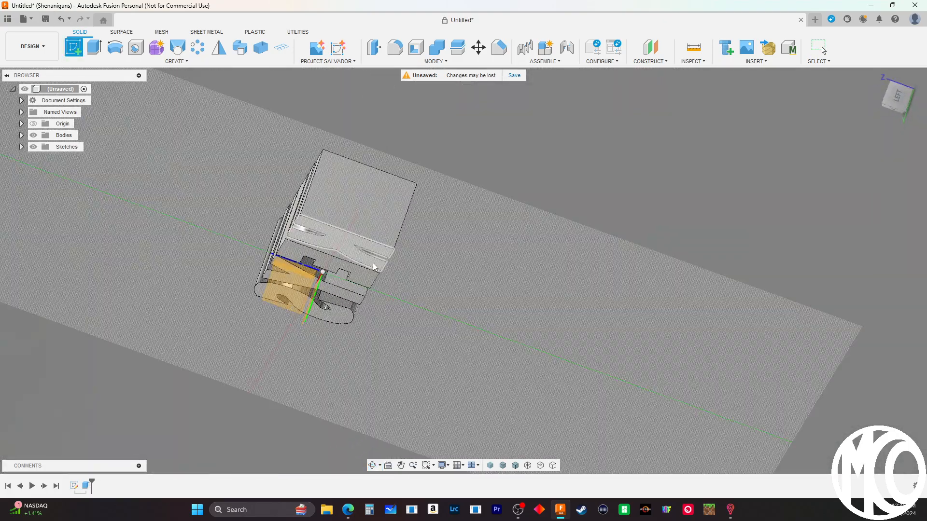
{"action": "left_click", "coordinate": [374, 266]}
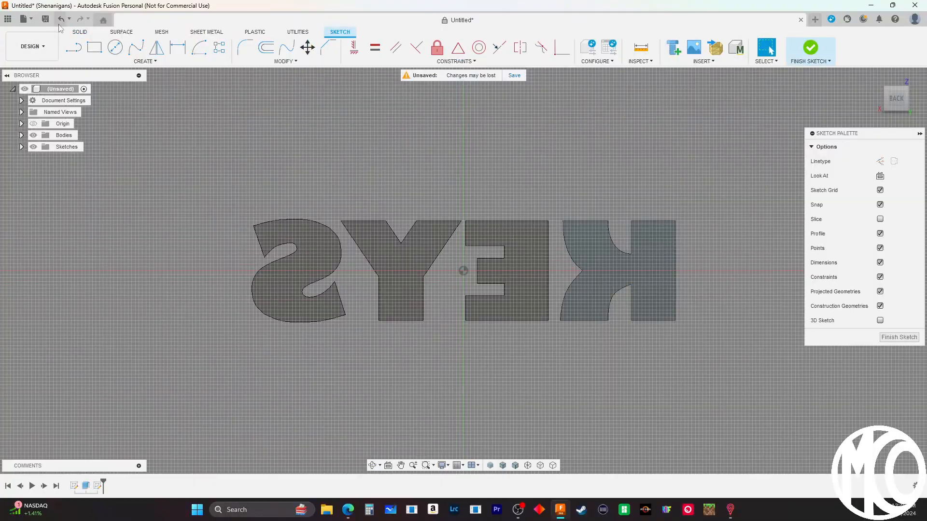
{"action": "left_click", "coordinate": [92, 48]}
{"action": "scroll", "coordinate": [673, 321], "scroll_direction": "up", "scroll_amount": 10}
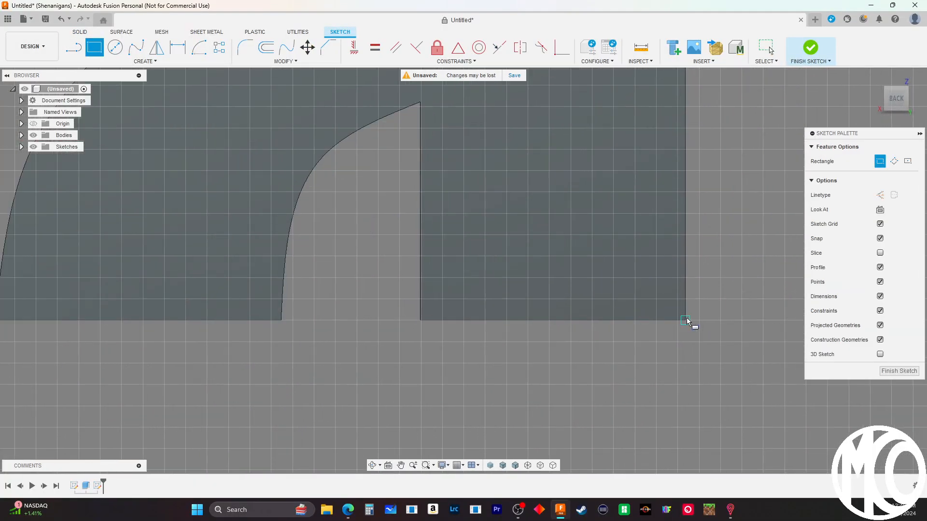
{"action": "left_click", "coordinate": [689, 318]}
{"action": "scroll", "coordinate": [723, 292], "scroll_direction": "down", "scroll_amount": 4}
{"action": "scroll", "coordinate": [722, 291], "scroll_direction": "down", "scroll_amount": 5}
{"action": "scroll", "coordinate": [381, 312], "scroll_direction": "up", "scroll_amount": 8}
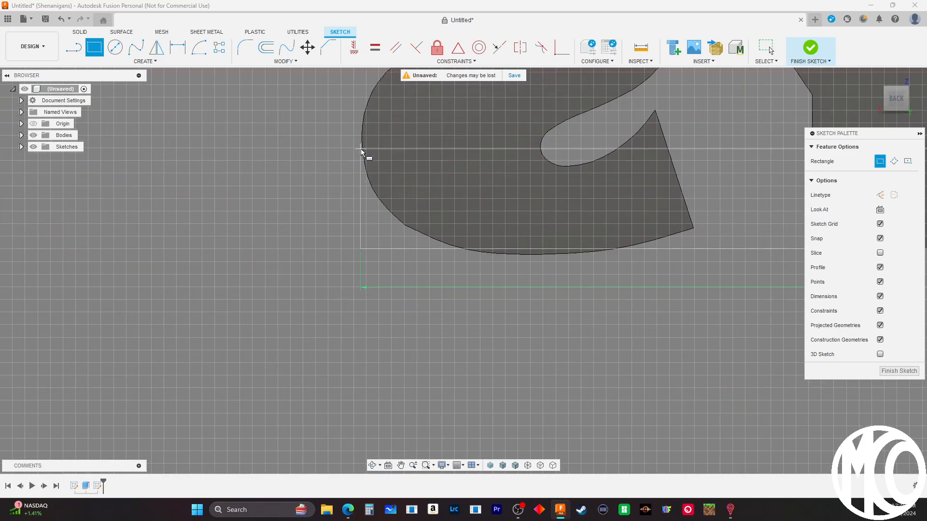
{"action": "scroll", "coordinate": [382, 272], "scroll_direction": "down", "scroll_amount": 3}
{"action": "scroll", "coordinate": [389, 232], "scroll_direction": "down", "scroll_amount": 3}
{"action": "scroll", "coordinate": [388, 180], "scroll_direction": "up", "scroll_amount": 6}
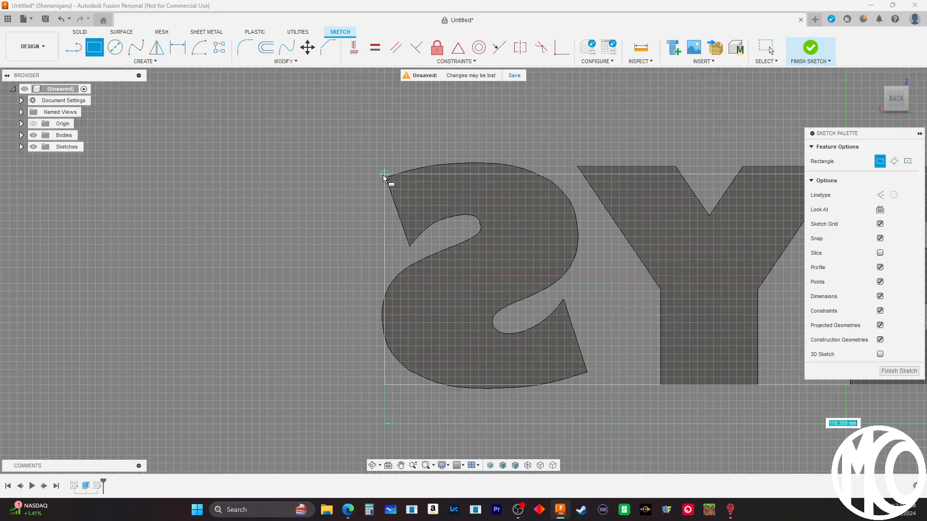
{"action": "scroll", "coordinate": [390, 181], "scroll_direction": "down", "scroll_amount": 4}
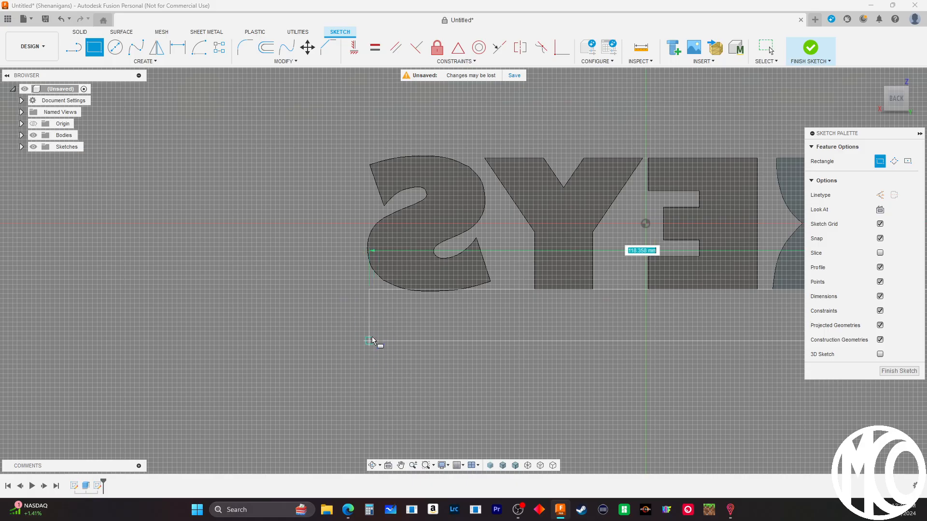
{"action": "scroll", "coordinate": [370, 326], "scroll_direction": "up", "scroll_amount": 3}
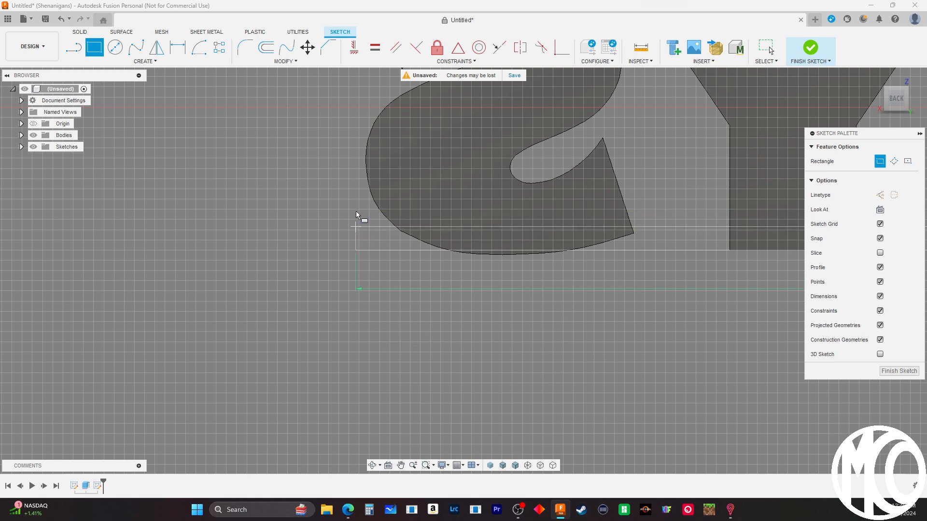
{"action": "right_click", "coordinate": [563, 356]}
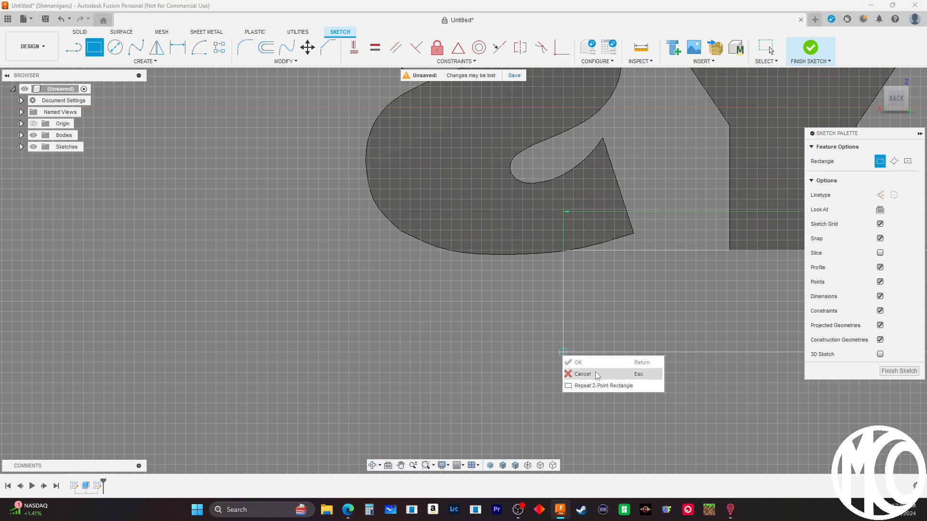
{"action": "left_click", "coordinate": [577, 375]}
Draw a vertical construction line from the outermost point of the S's lower curve down past the letter's bottom edge
{"action": "left_click", "coordinate": [880, 161]}
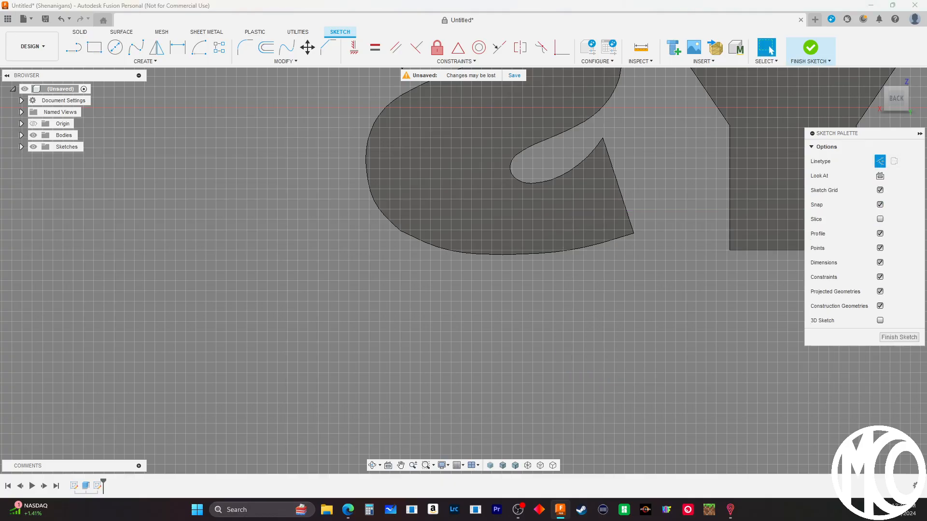
{"action": "left_click", "coordinate": [68, 48]}
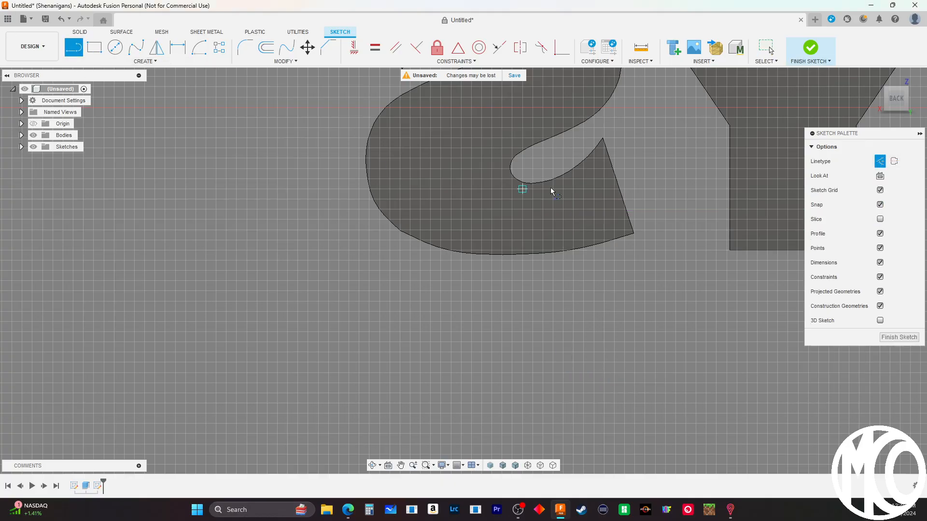
{"action": "scroll", "coordinate": [380, 129], "scroll_direction": "up", "scroll_amount": 5}
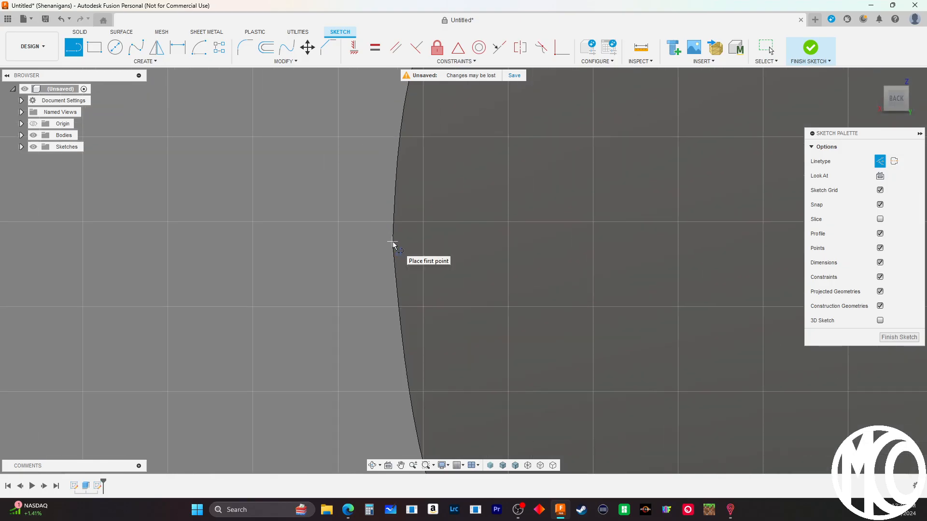
{"action": "left_click", "coordinate": [392, 245]}
{"action": "scroll", "coordinate": [392, 244], "scroll_direction": "down", "scroll_amount": 5}
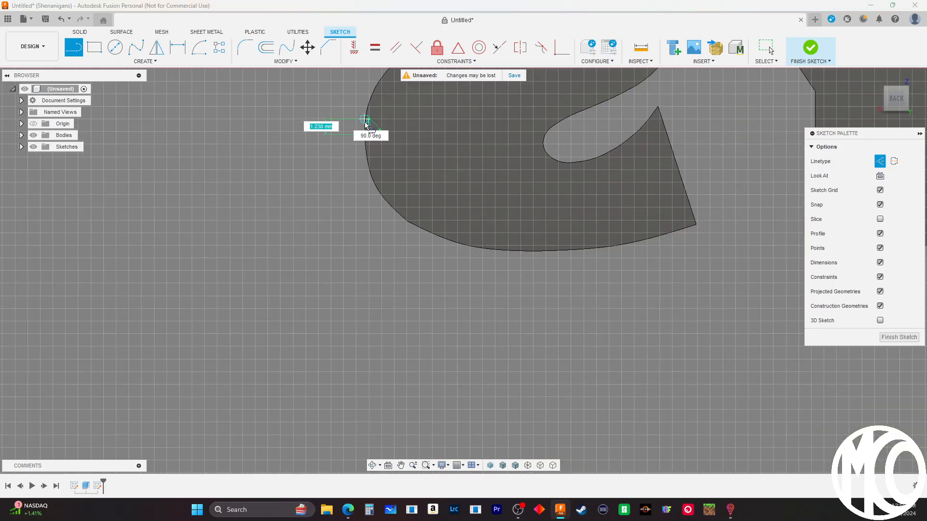
{"action": "left_click", "coordinate": [364, 417]}
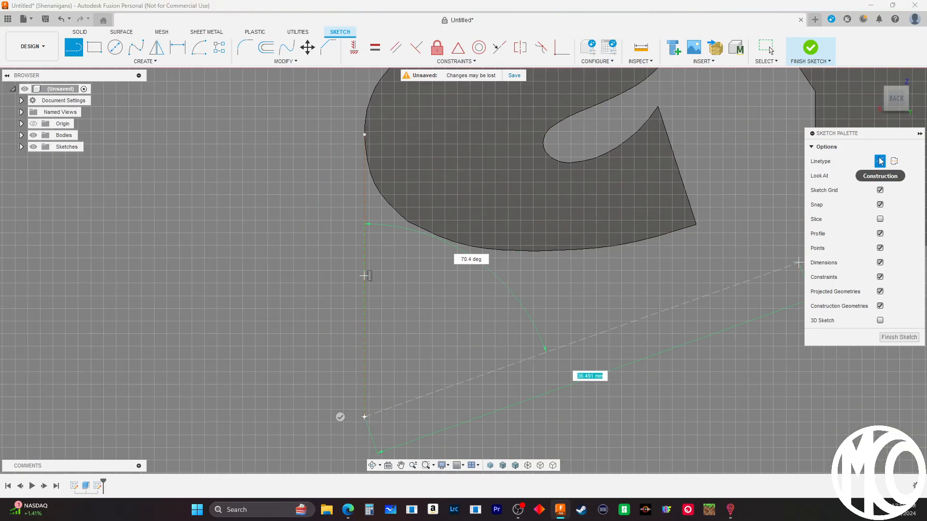
{"action": "right_click", "coordinate": [676, 311]}
{"action": "left_click", "coordinate": [699, 316]}
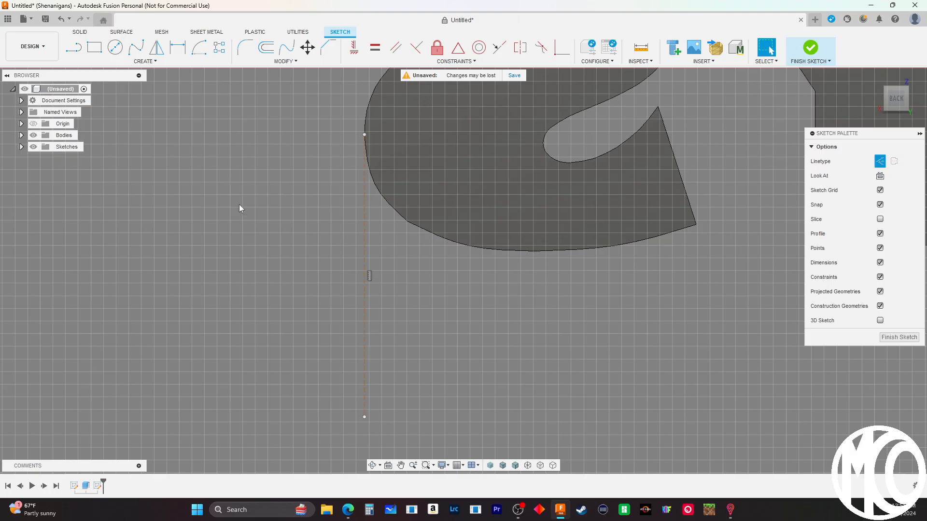
{"action": "scroll", "coordinate": [228, 274], "scroll_direction": "down", "scroll_amount": 5}
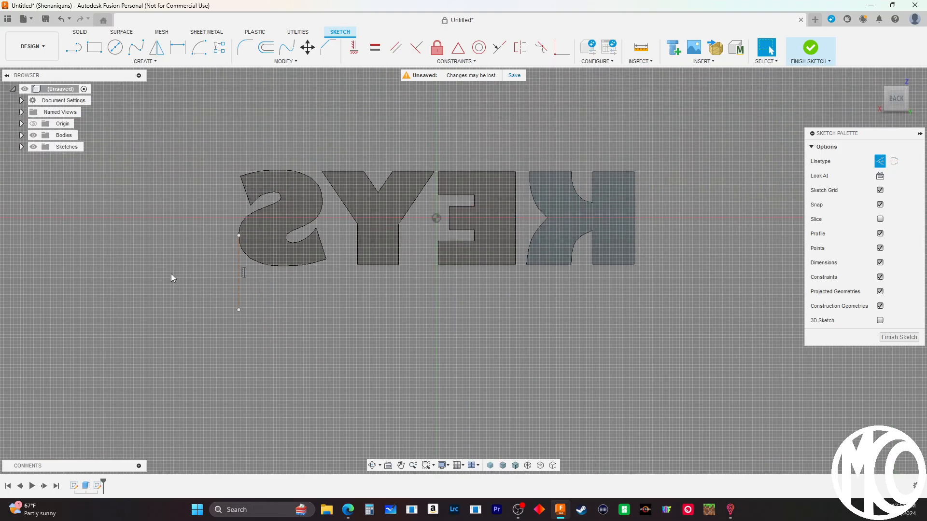
{"action": "scroll", "coordinate": [609, 243], "scroll_direction": "up", "scroll_amount": 5}
{"action": "scroll", "coordinate": [689, 253], "scroll_direction": "down", "scroll_amount": 5}
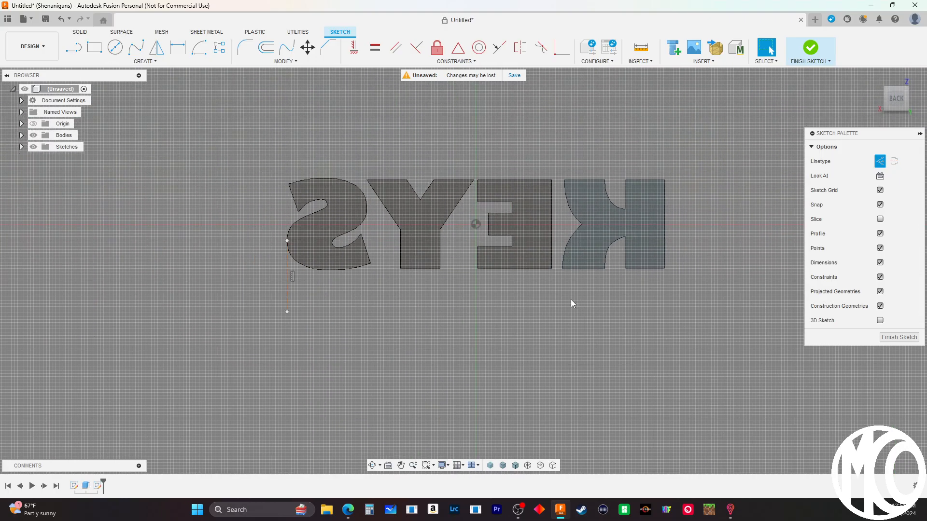
{"action": "scroll", "coordinate": [508, 301], "scroll_direction": "up", "scroll_amount": 5}
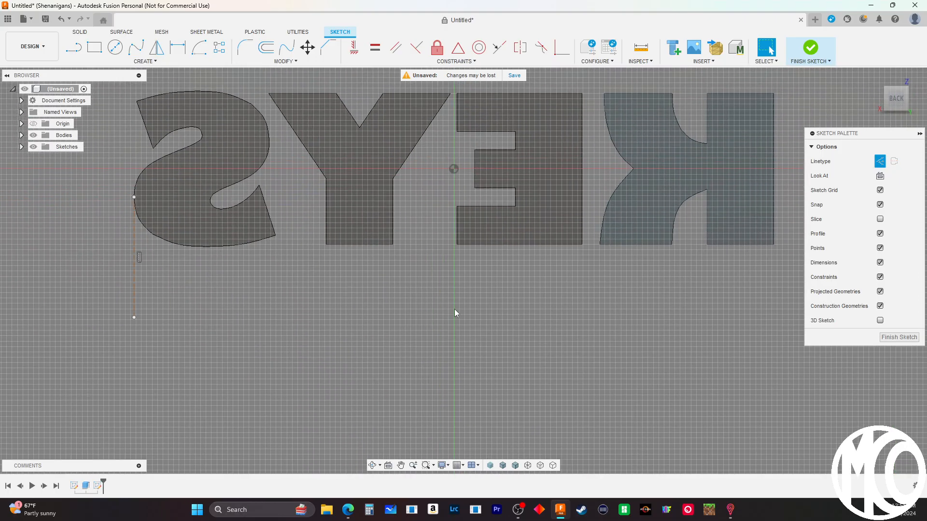
{"action": "scroll", "coordinate": [428, 313], "scroll_direction": "down", "scroll_amount": 2}
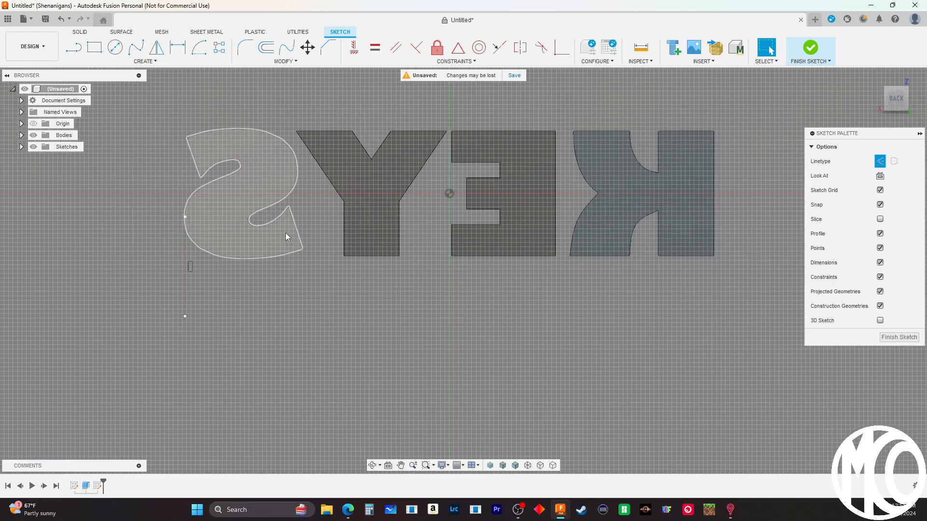
{"action": "left_click", "coordinate": [94, 47]}
{"action": "scroll", "coordinate": [708, 254], "scroll_direction": "up", "scroll_amount": 6}
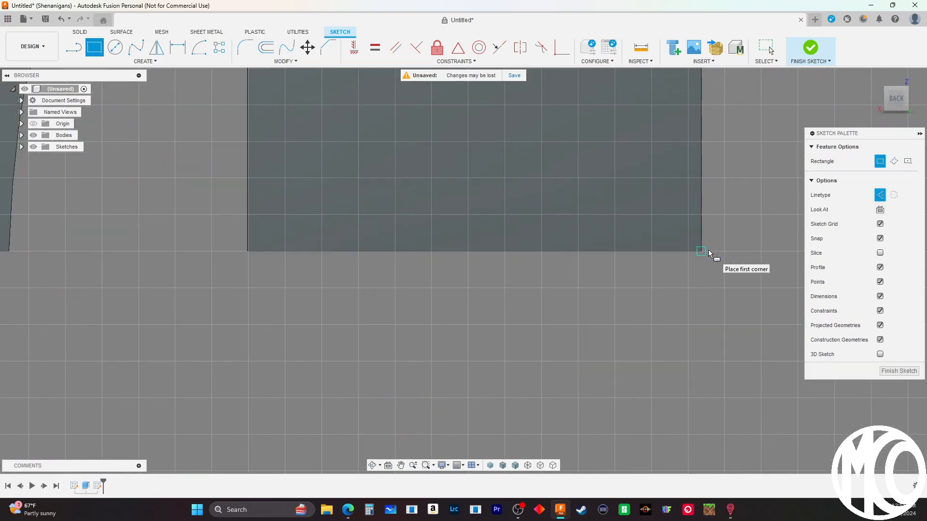
{"action": "scroll", "coordinate": [709, 253], "scroll_direction": "up", "scroll_amount": 4}
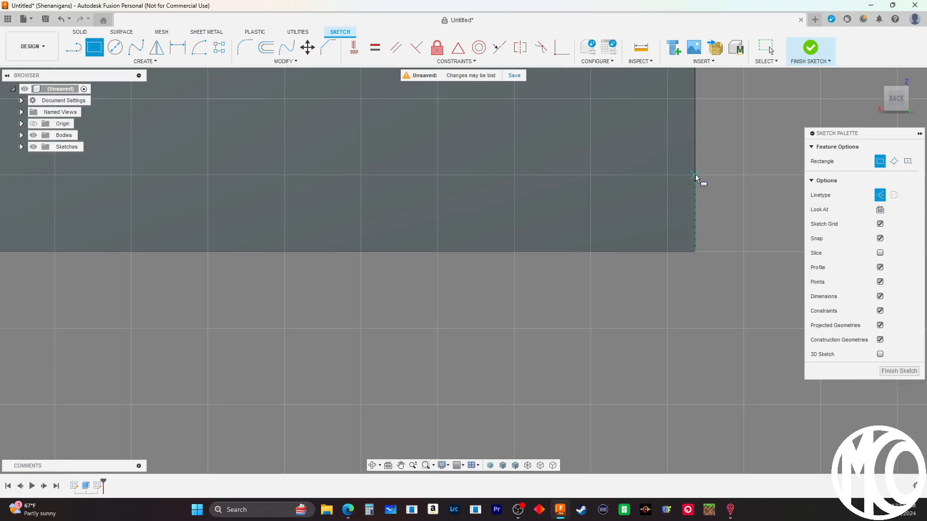
{"action": "scroll", "coordinate": [696, 257], "scroll_direction": "down", "scroll_amount": 5}
{"action": "scroll", "coordinate": [688, 263], "scroll_direction": "up", "scroll_amount": 2}
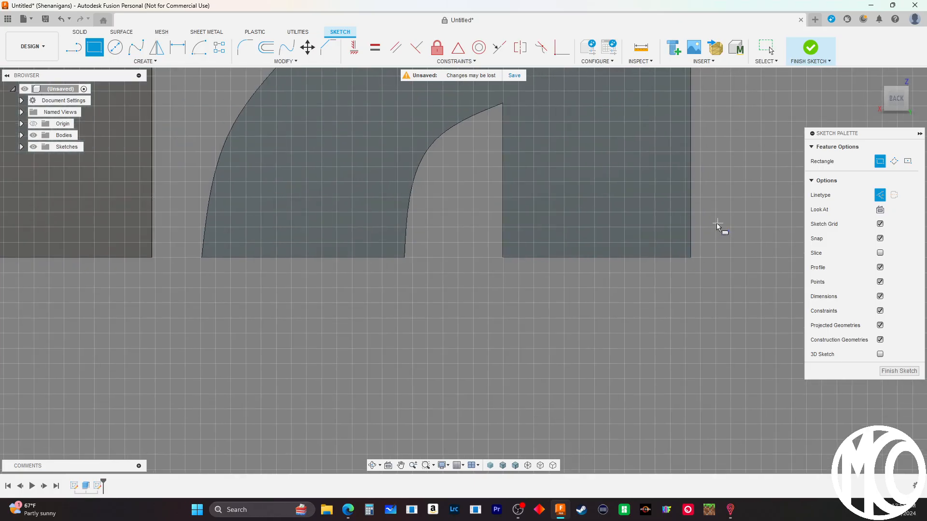
{"action": "scroll", "coordinate": [694, 219], "scroll_direction": "up", "scroll_amount": 4}
{"action": "scroll", "coordinate": [688, 205], "scroll_direction": "up", "scroll_amount": 1}
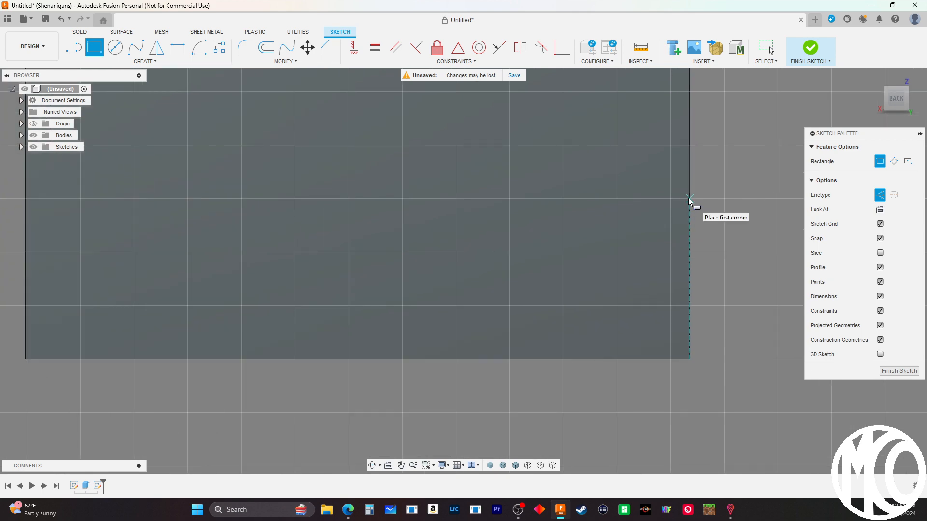
{"action": "left_click", "coordinate": [689, 201]}
{"action": "scroll", "coordinate": [724, 217], "scroll_direction": "down", "scroll_amount": 6}
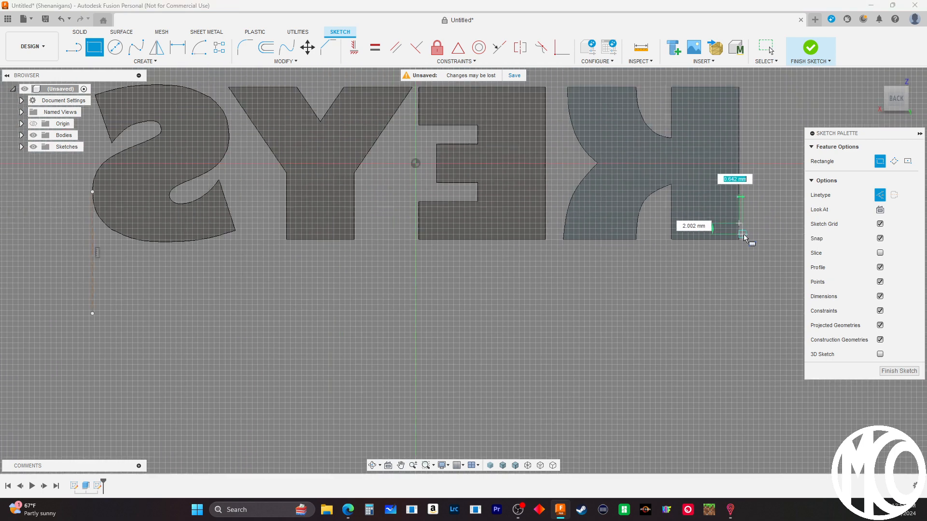
{"action": "scroll", "coordinate": [743, 236], "scroll_direction": "down", "scroll_amount": 2}
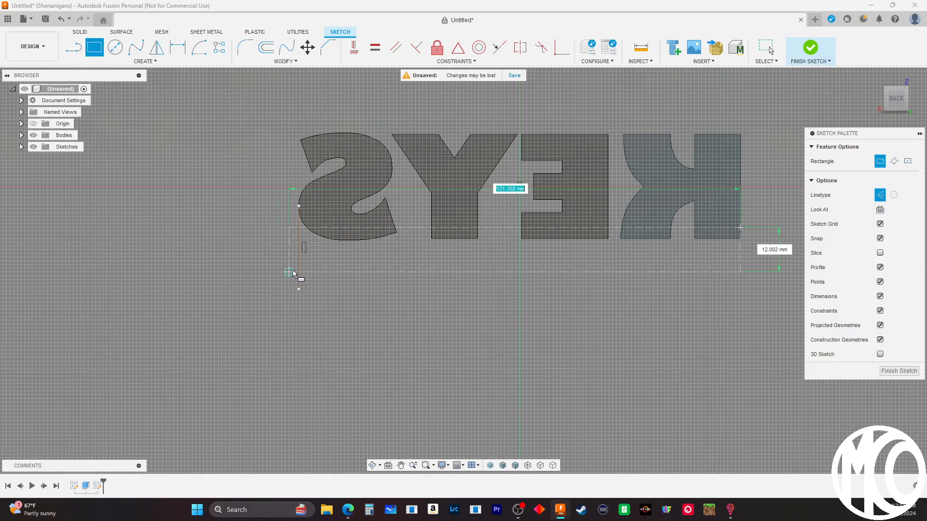
{"action": "scroll", "coordinate": [301, 271], "scroll_direction": "up", "scroll_amount": 1}
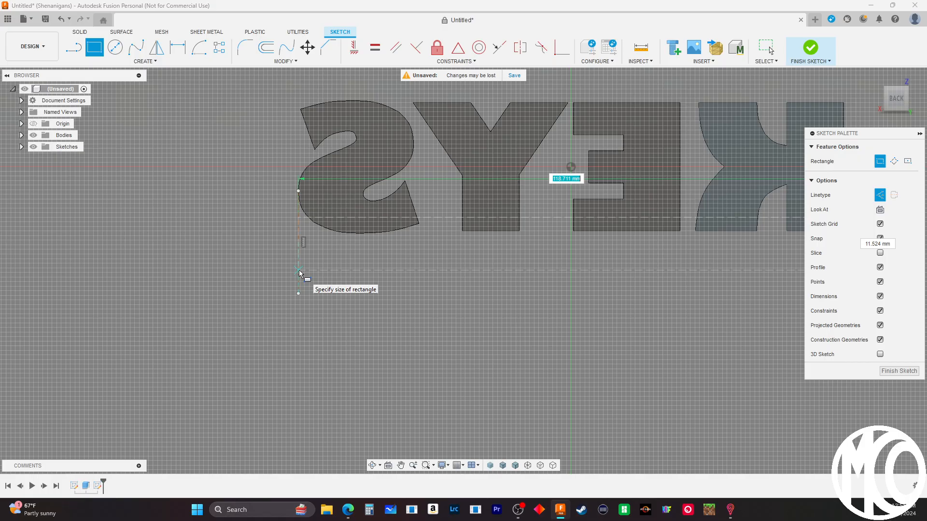
{"action": "scroll", "coordinate": [299, 270], "scroll_direction": "down", "scroll_amount": 3}
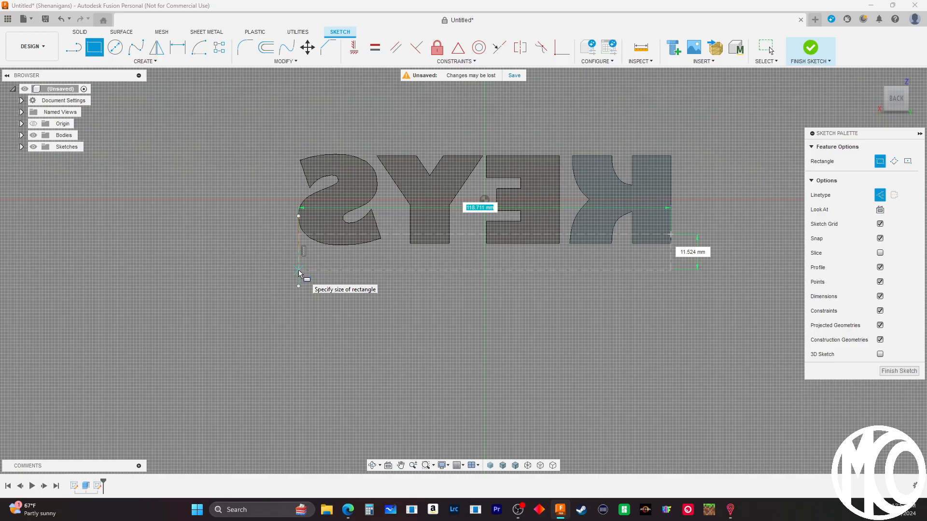
{"action": "type", "text": "30"}
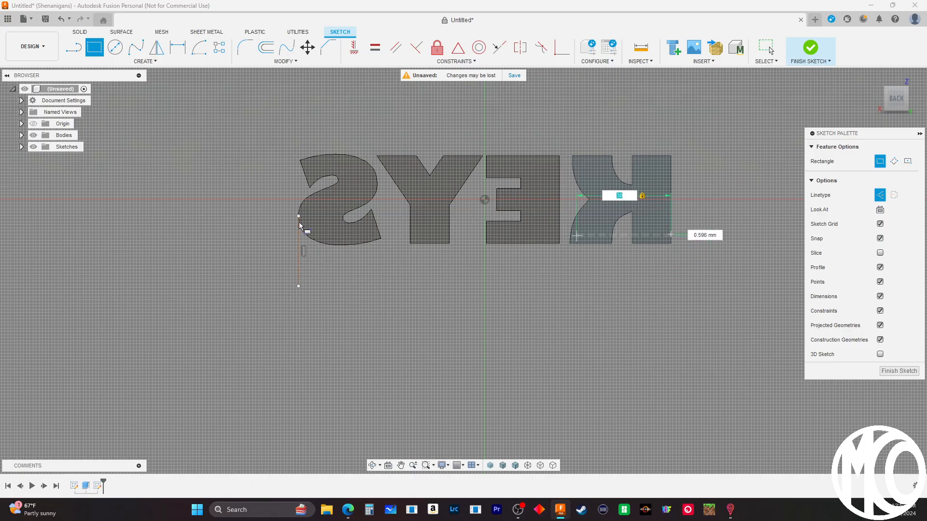
{"action": "left_click", "coordinate": [61, 20]}
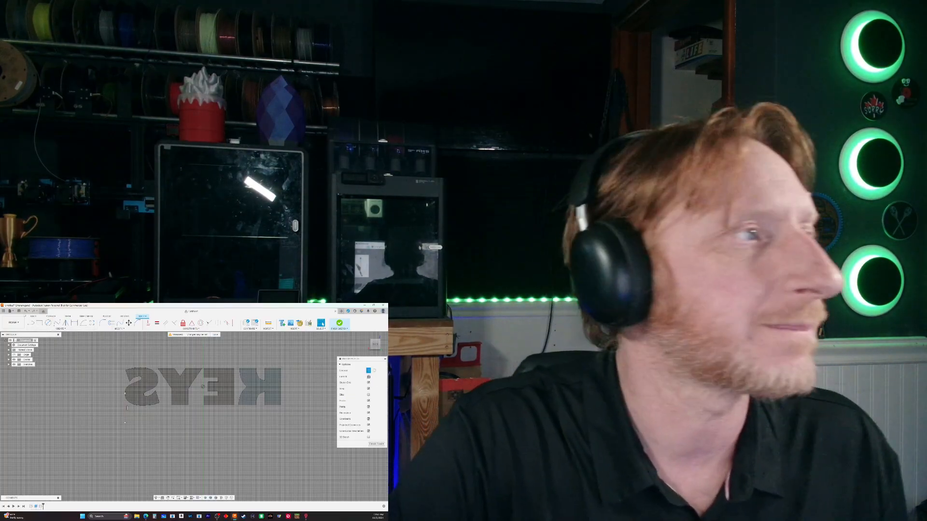
{"action": "left_click", "coordinate": [38, 324]}
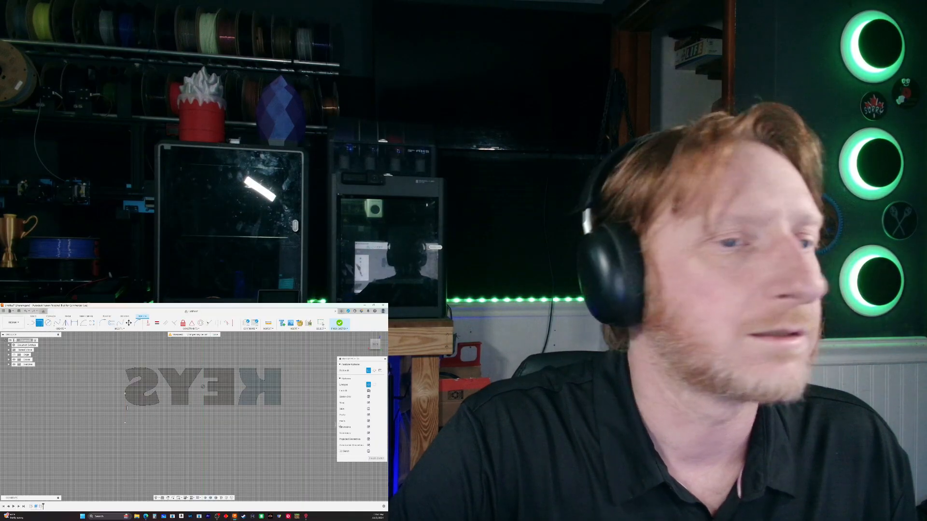
{"action": "scroll", "coordinate": [286, 400], "scroll_direction": "up", "scroll_amount": 3}
{"action": "scroll", "coordinate": [283, 407], "scroll_direction": "up", "scroll_amount": 5}
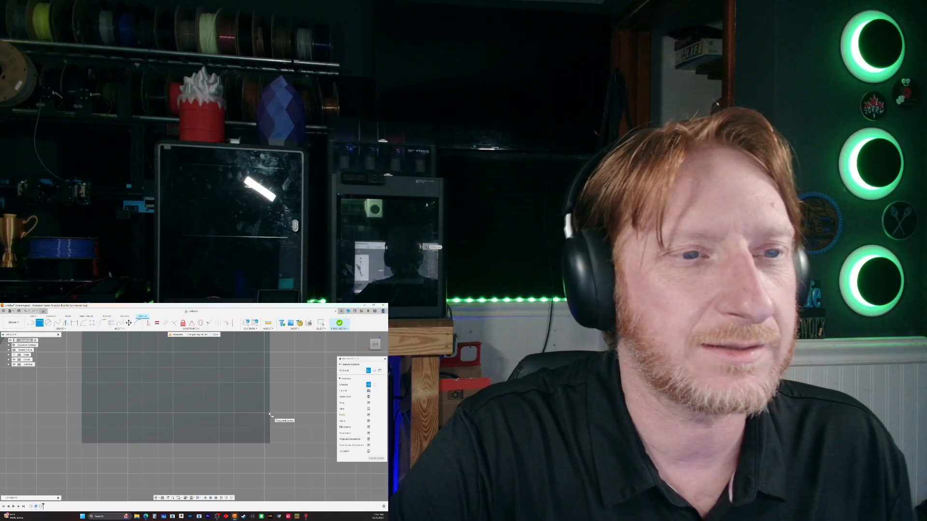
{"action": "scroll", "coordinate": [293, 389], "scroll_direction": "down", "scroll_amount": 8}
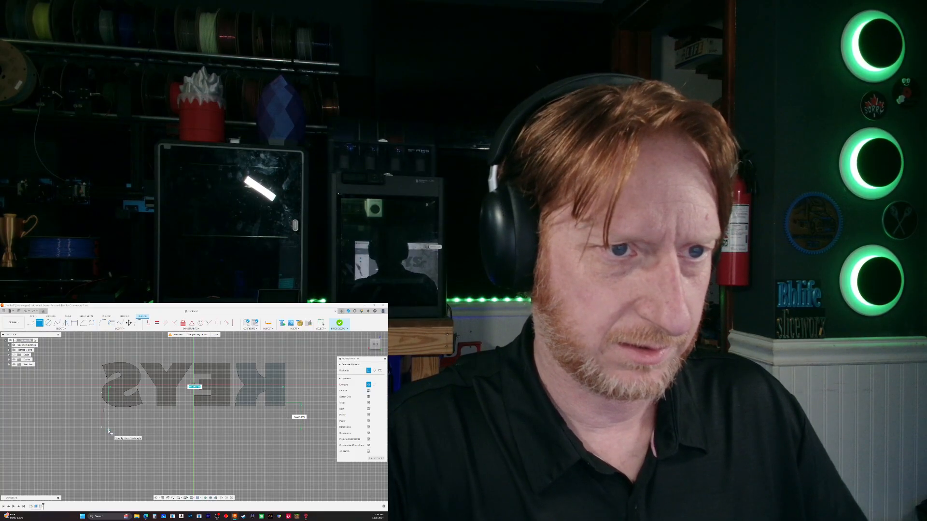
{"action": "type", "text": "22"}
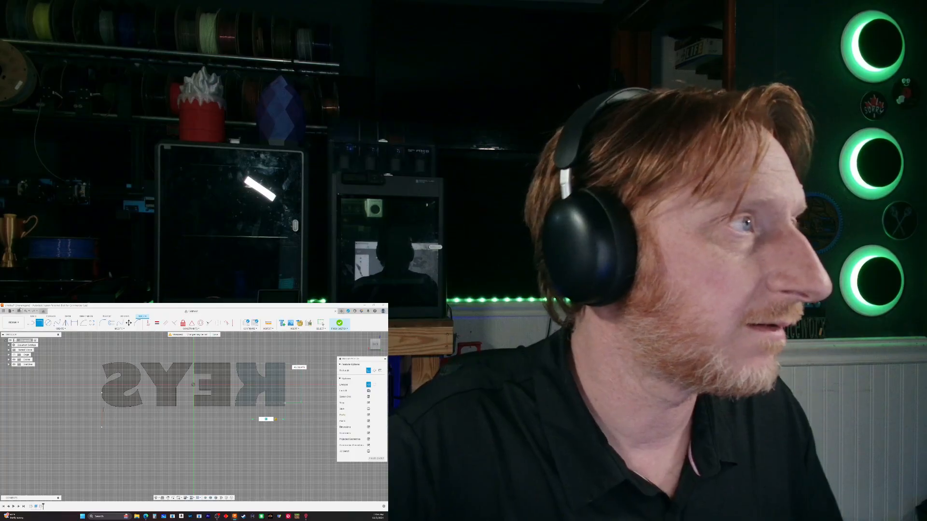
{"action": "left_click", "coordinate": [26, 311]}
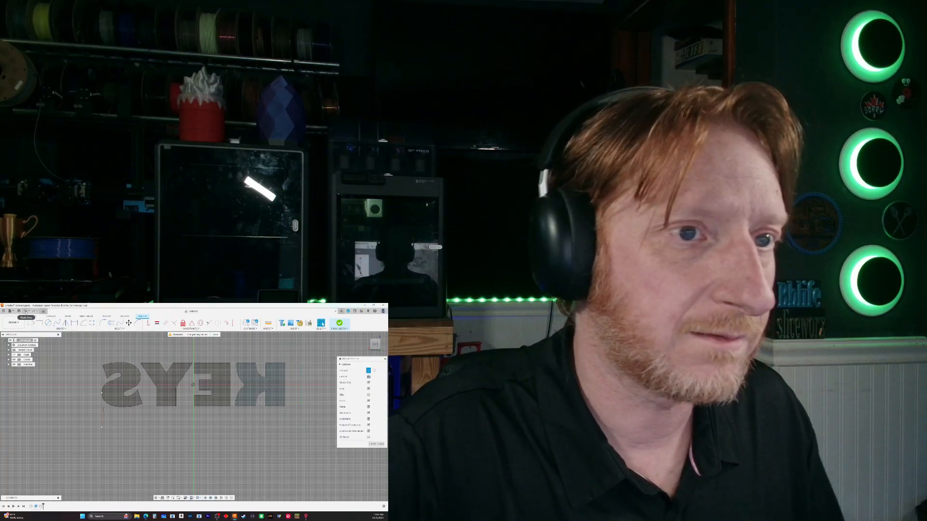
Draw a rectangle from the K's outer edge, just above its bottom corner, across to the vertical construction line, with a 20 mm height
{"action": "left_click", "coordinate": [39, 323]}
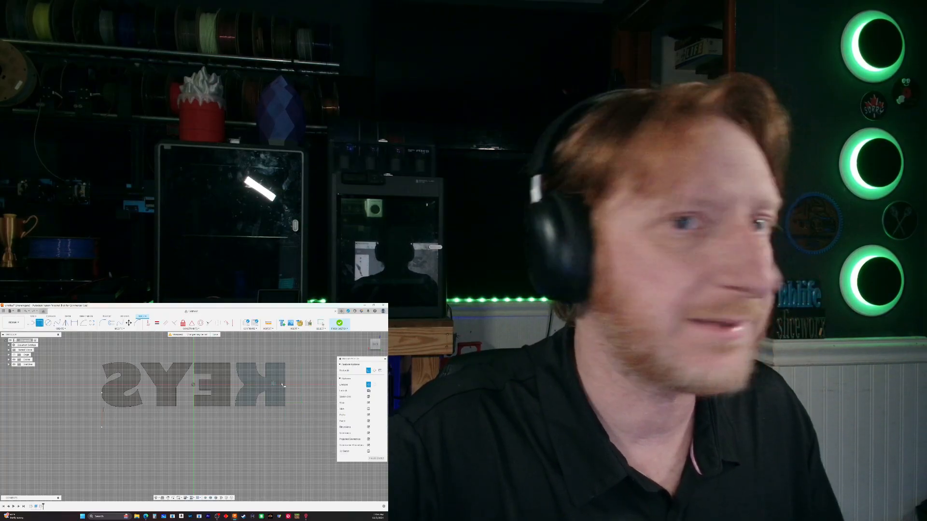
{"action": "scroll", "coordinate": [273, 411], "scroll_direction": "up", "scroll_amount": 6}
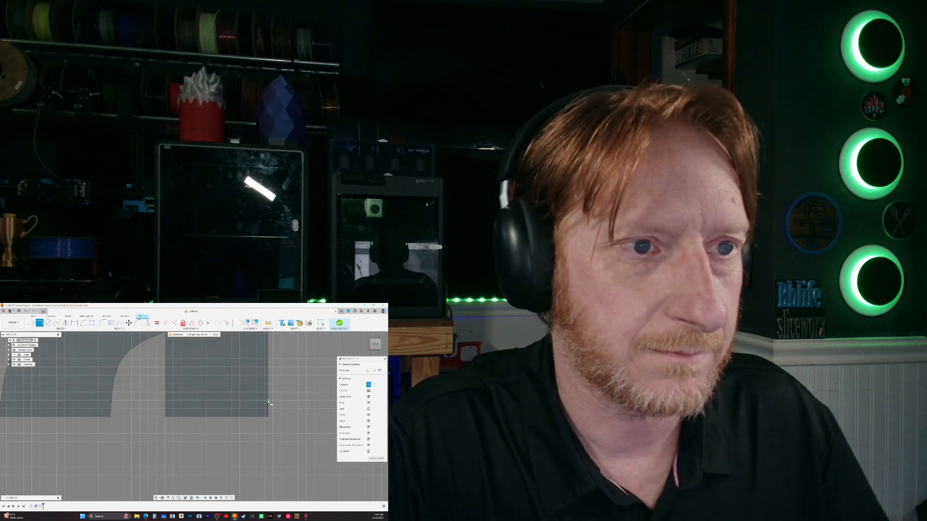
{"action": "scroll", "coordinate": [268, 402], "scroll_direction": "up", "scroll_amount": 3}
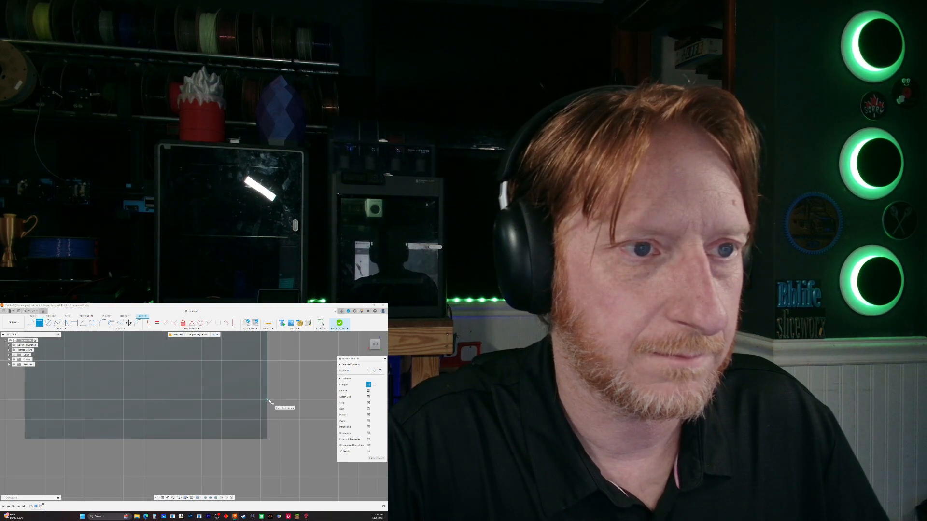
{"action": "left_click", "coordinate": [269, 400]}
{"action": "scroll", "coordinate": [290, 387], "scroll_direction": "down", "scroll_amount": 3}
{"action": "scroll", "coordinate": [292, 388], "scroll_direction": "down", "scroll_amount": 4}
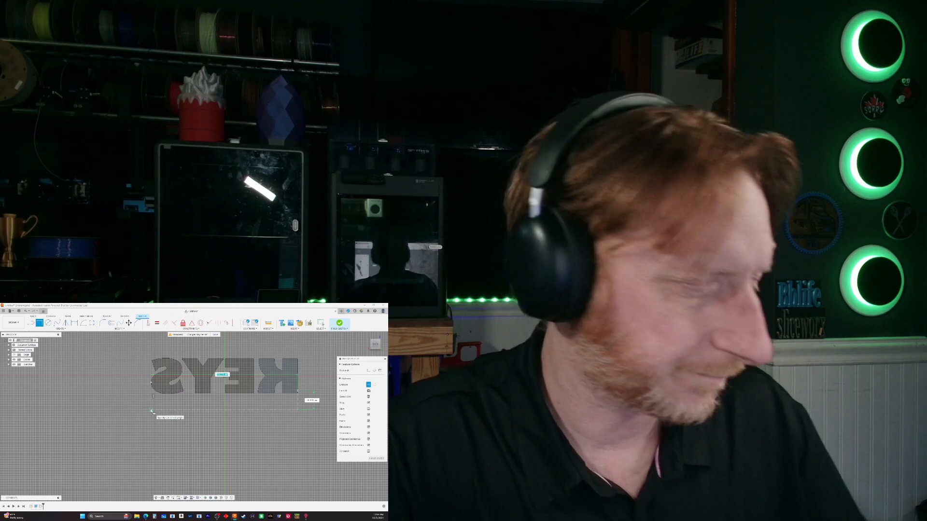
{"action": "key", "text": "Tab"}
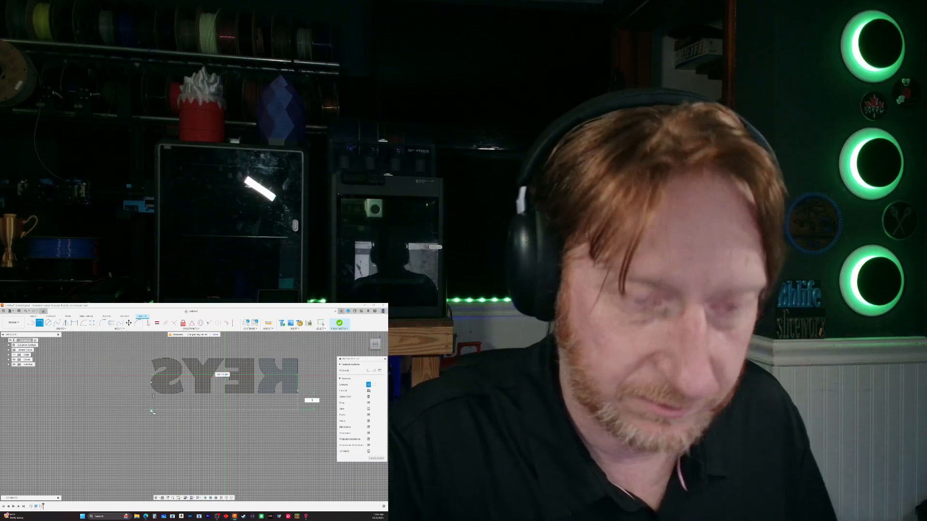
{"action": "type", "text": "20"}
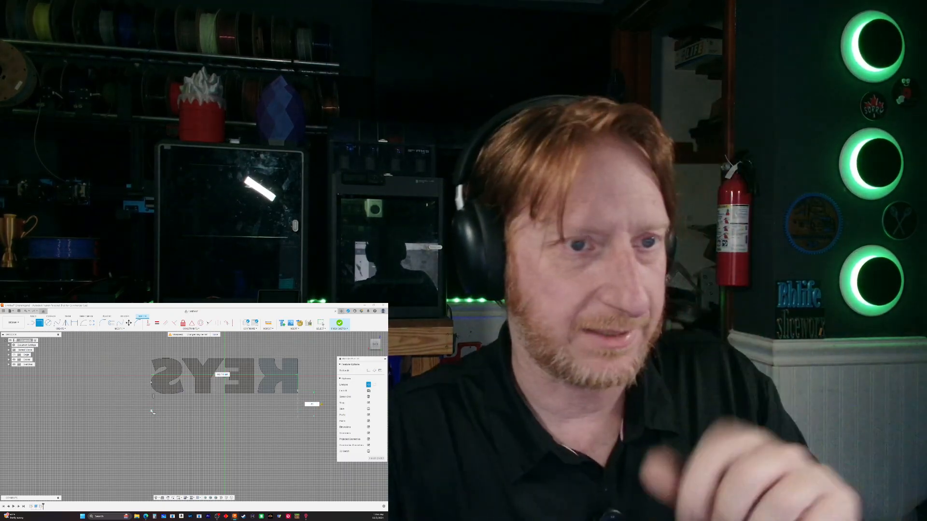
{"action": "key", "text": "Return"}
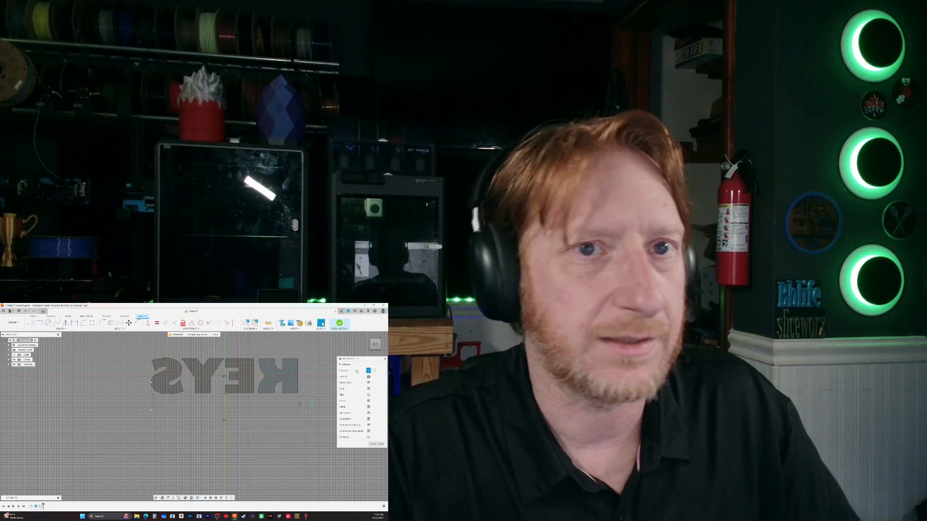
Delete the vertical construction line, convert the rectangle's construction edges to regular sketch lines, and finish the sketch
{"action": "left_click", "coordinate": [152, 392]}
{"action": "key", "text": "Delete"}
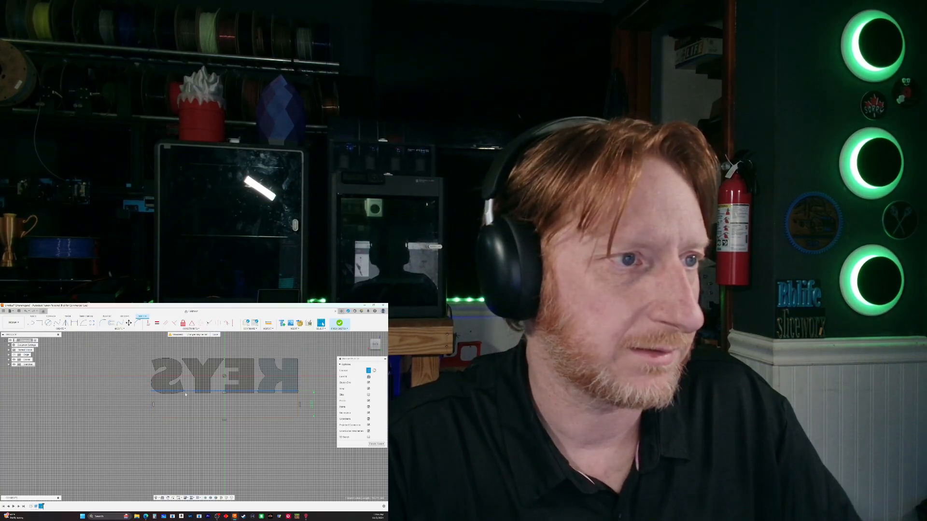
{"action": "left_click", "coordinate": [151, 410], "text": "ctrl"}
{"action": "left_click", "coordinate": [164, 418], "text": "ctrl"}
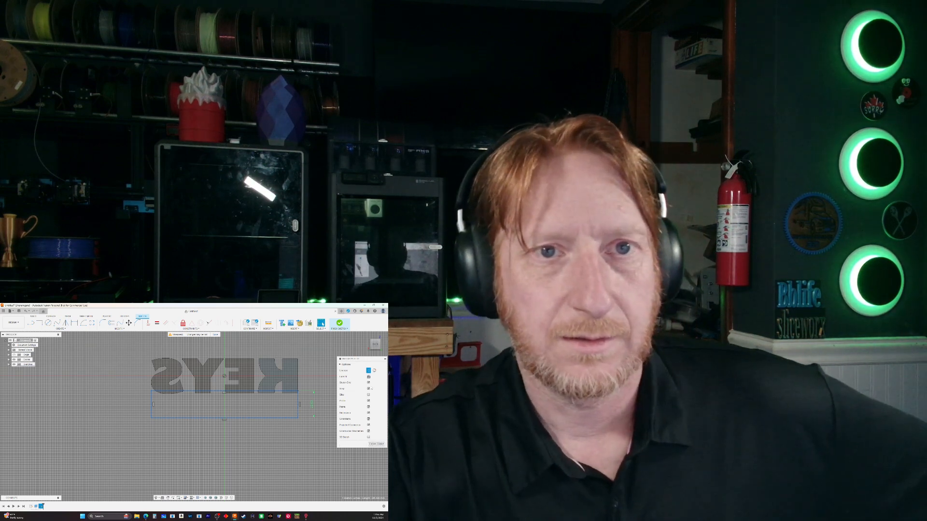
{"action": "left_click", "coordinate": [369, 371]}
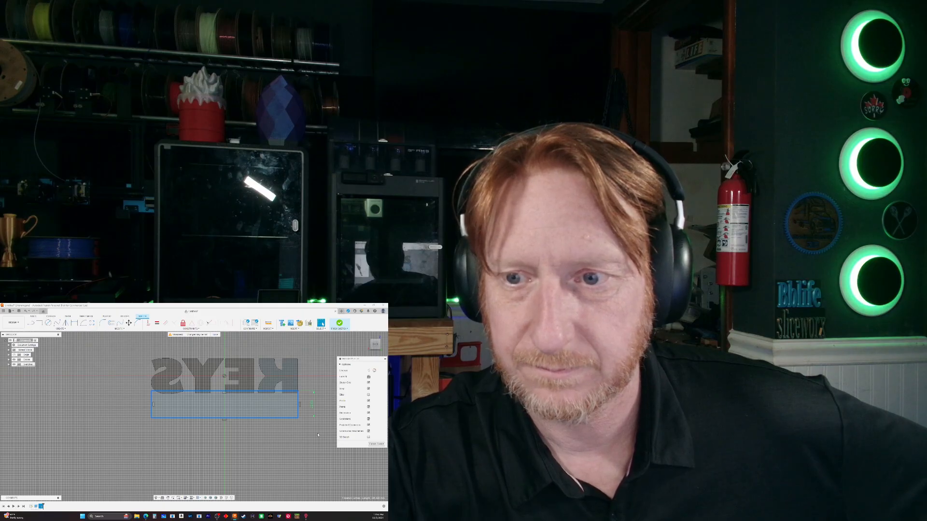
{"action": "mouse_move", "coordinate": [317, 435]}
{"action": "middle_mouse_down", "text": "shift"}
{"action": "mouse_move", "coordinate": [273, 443]}
{"action": "mouse_move", "coordinate": [305, 447]}
{"action": "middle_mouse_up", "text": "shift"}
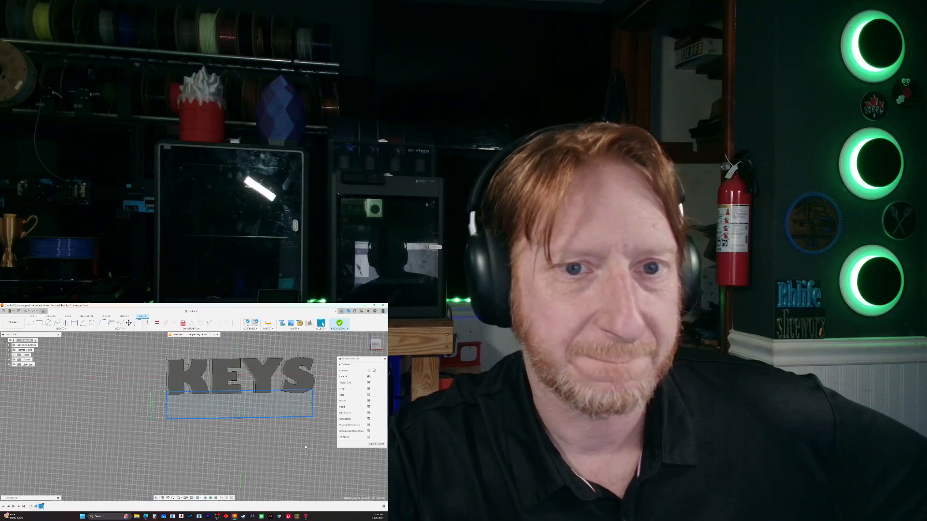
{"action": "left_click", "coordinate": [376, 445]}
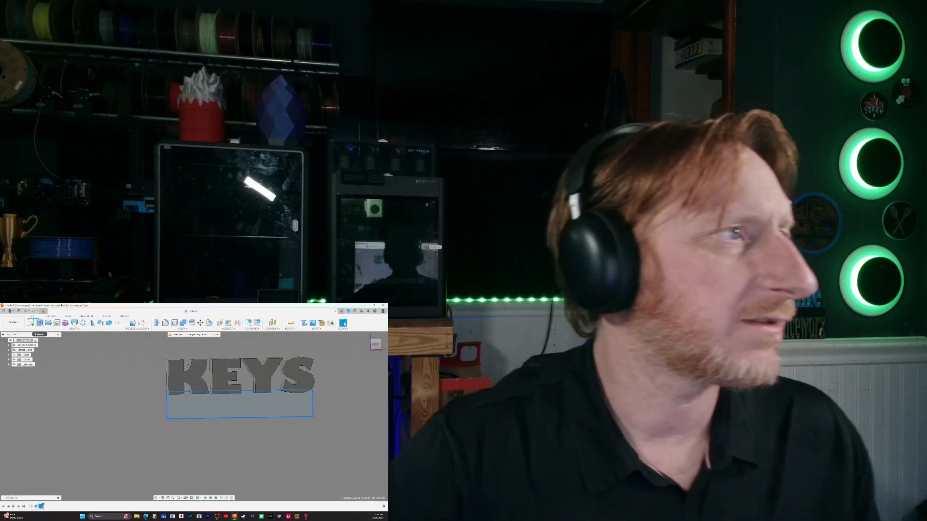
Start extruding the rectangle below the KEYS letters with a distance of 10 mm
{"action": "left_click", "coordinate": [40, 324]}
{"action": "left_click", "coordinate": [212, 411]}
{"action": "middle_click_drag", "start_coordinate": [313, 453], "coordinate": [287, 452], "text": "shift"}
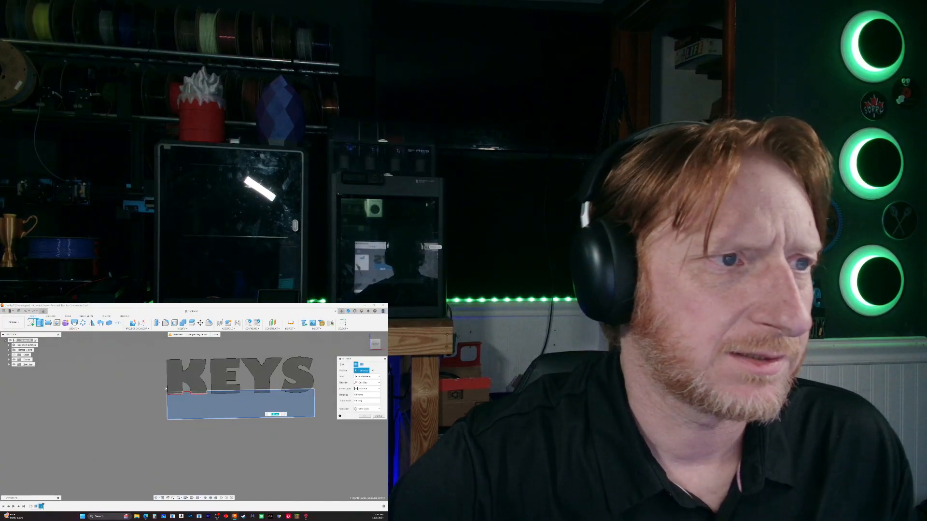
{"action": "scroll", "coordinate": [185, 392], "scroll_direction": "up", "scroll_amount": 5}
{"action": "scroll", "coordinate": [185, 391], "scroll_direction": "up", "scroll_amount": 2}
{"action": "middle_click_drag", "start_coordinate": [128, 439], "coordinate": [120, 412], "text": "shift"}
{"action": "left_click", "coordinate": [138, 433]}
{"action": "scroll", "coordinate": [120, 412], "scroll_direction": "down", "scroll_amount": 4}
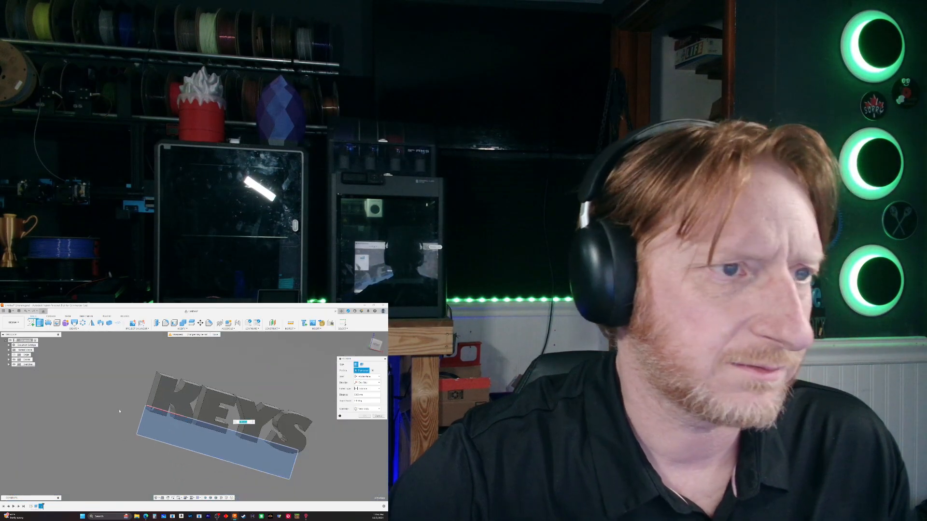
{"action": "scroll", "coordinate": [176, 357], "scroll_direction": "down", "scroll_amount": 1}
{"action": "middle_click_drag", "start_coordinate": [236, 440], "coordinate": [303, 458], "text": "shift"}
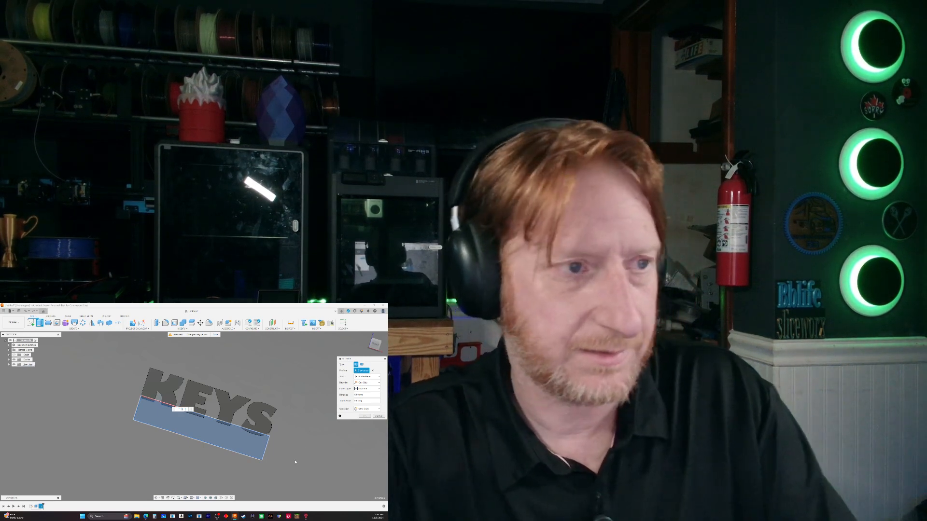
{"action": "type", "text": "10"}
Reverse the rectangle's extrusion to -10 mm, join it to the letters, and complete the extrusion
{"action": "middle_click_drag", "start_coordinate": [305, 452], "coordinate": [335, 457], "text": "shift"}
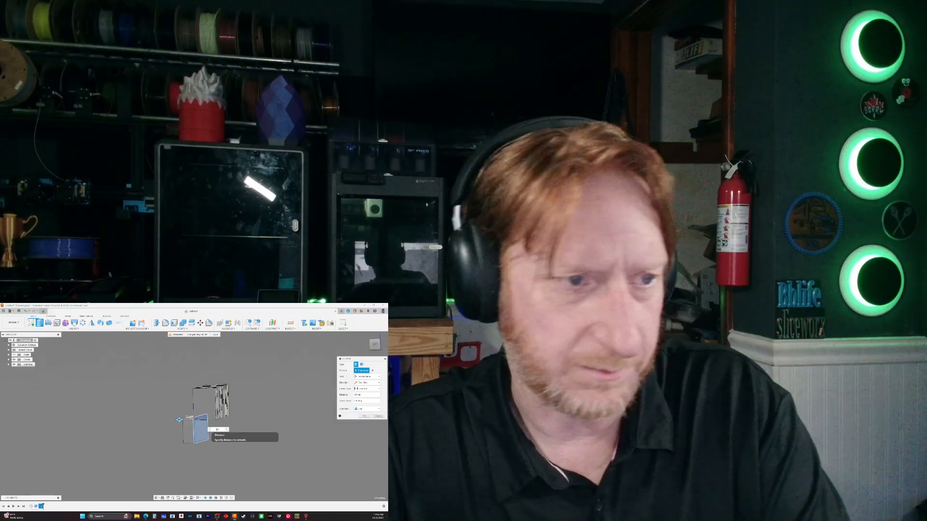
{"action": "type", "text": "-10"}
{"action": "left_click", "coordinate": [369, 409]}
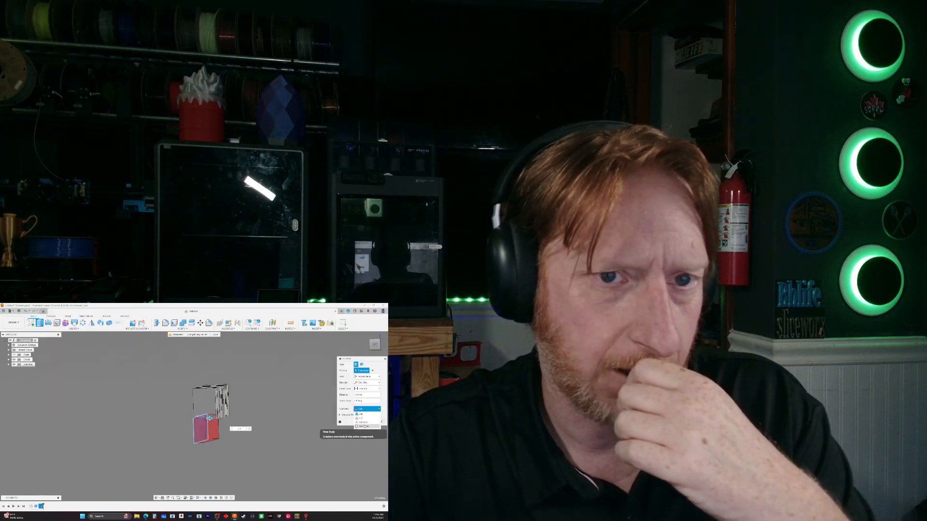
{"action": "left_click", "coordinate": [365, 414]}
{"action": "mouse_move", "coordinate": [268, 449]}
{"action": "middle_mouse_down", "text": "shift"}
{"action": "mouse_move", "coordinate": [236, 444]}
{"action": "mouse_move", "coordinate": [260, 446]}
{"action": "middle_mouse_up", "text": "shift"}
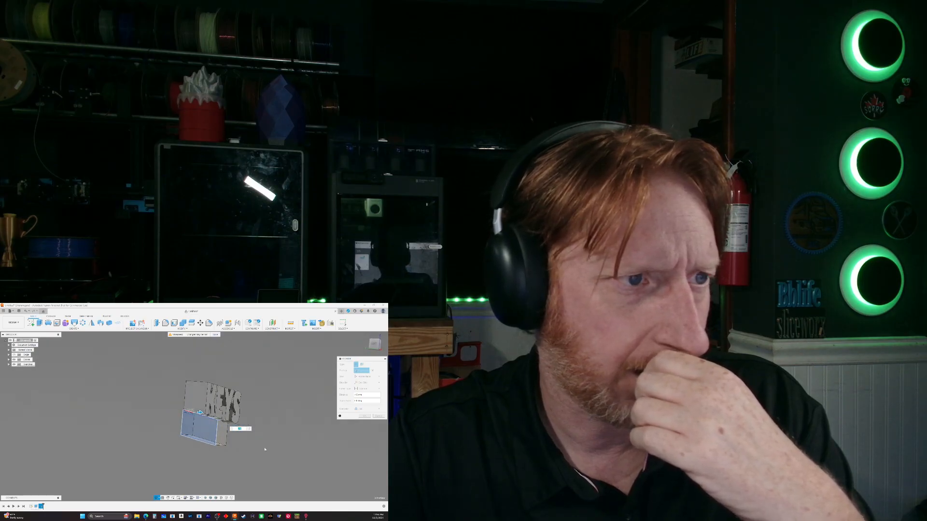
{"action": "scroll", "coordinate": [265, 450], "scroll_direction": "up", "scroll_amount": 10}
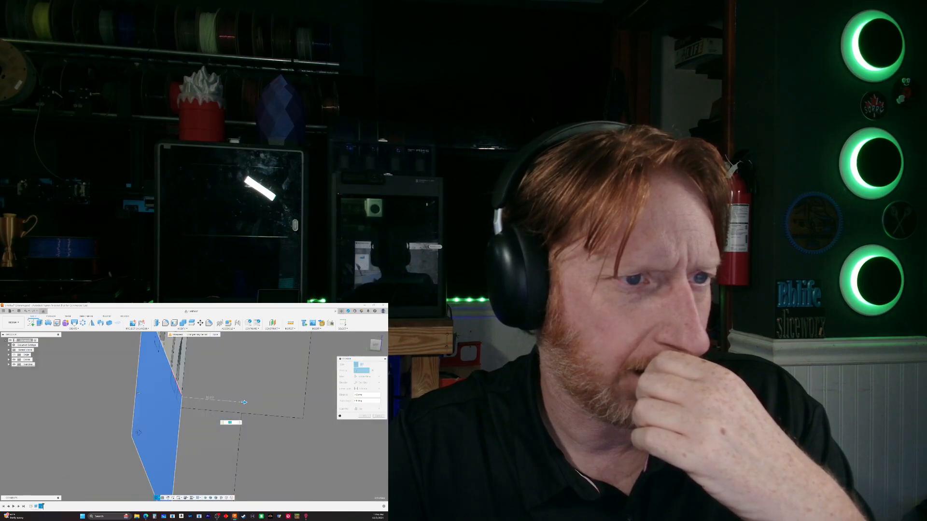
{"action": "middle_click_drag", "start_coordinate": [139, 433], "coordinate": [117, 425], "text": "shift"}
{"action": "scroll", "coordinate": [113, 425], "scroll_direction": "down", "scroll_amount": 3}
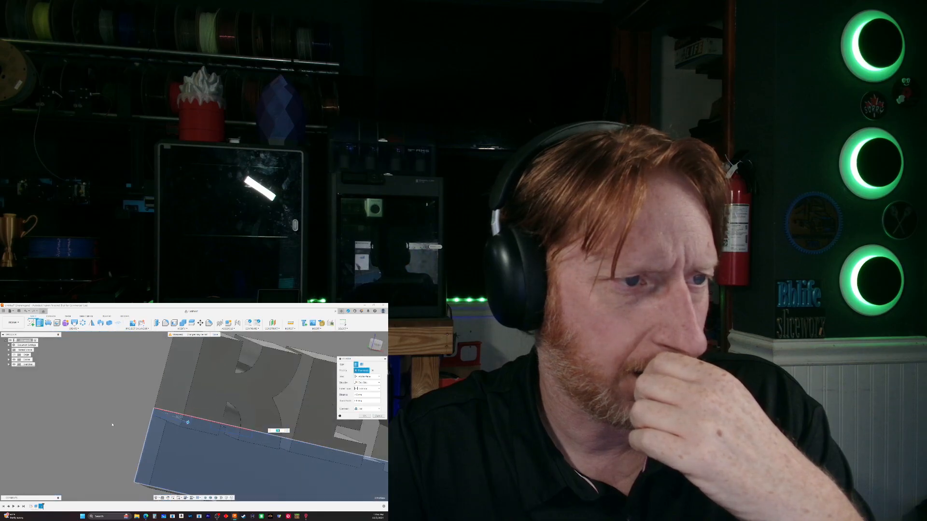
{"action": "scroll", "coordinate": [112, 425], "scroll_direction": "down", "scroll_amount": 5}
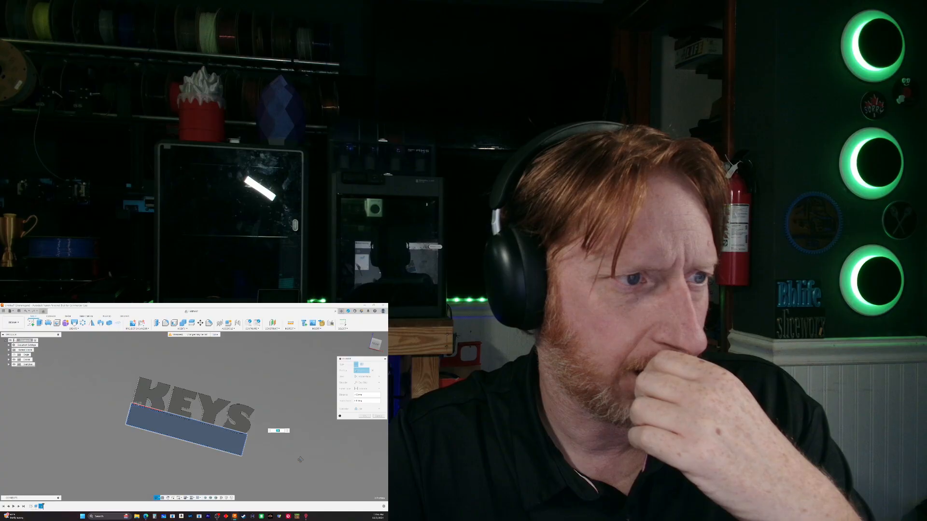
{"action": "mouse_move", "coordinate": [299, 461]}
{"action": "middle_mouse_down", "text": "shift"}
{"action": "mouse_move", "coordinate": [274, 457]}
{"action": "mouse_move", "coordinate": [332, 442]}
{"action": "mouse_move", "coordinate": [303, 453]}
{"action": "middle_mouse_up", "text": "shift"}
{"action": "left_click", "coordinate": [370, 340]}
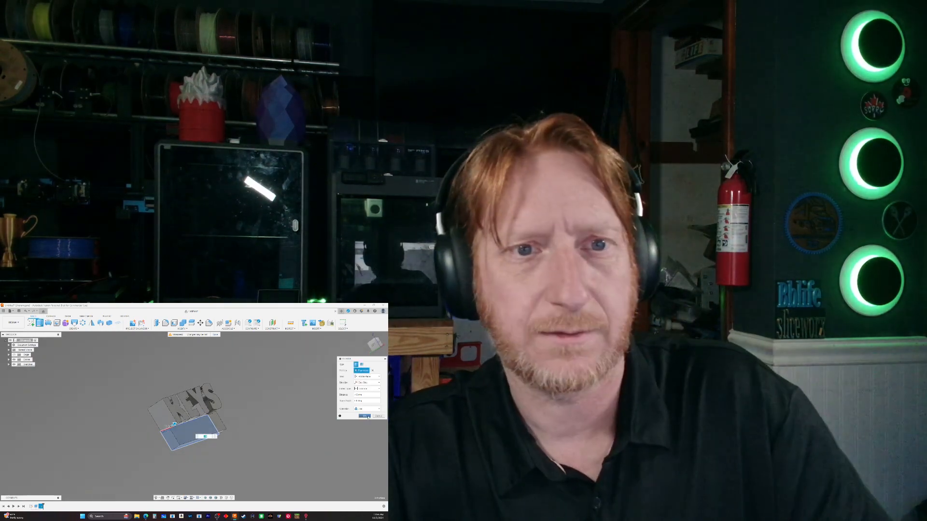
{"action": "left_click", "coordinate": [365, 416]}
Start a new sketch on the sign's side plane, looking straight at the end profile of the letters and base strip
{"action": "middle_click_drag", "start_coordinate": [251, 449], "coordinate": [240, 459], "text": "shift"}
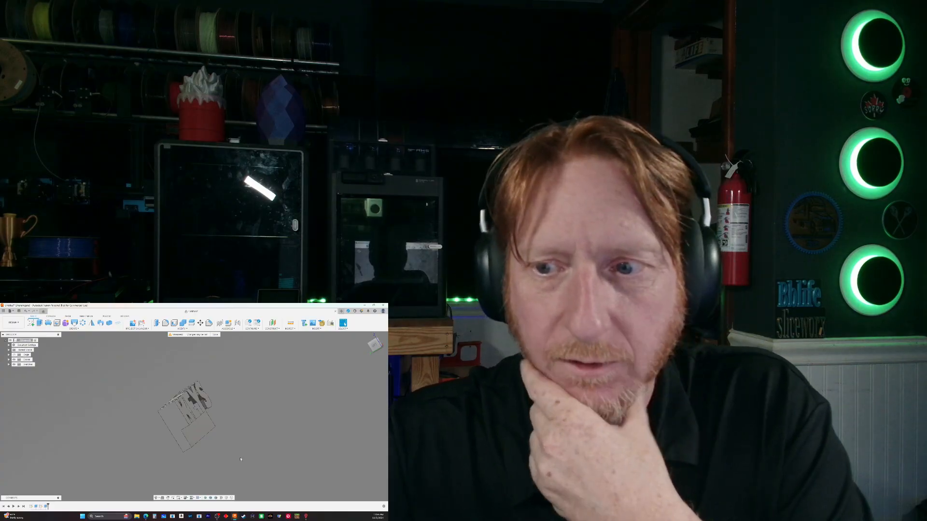
{"action": "middle_click_drag", "start_coordinate": [275, 442], "coordinate": [341, 438], "text": "shift"}
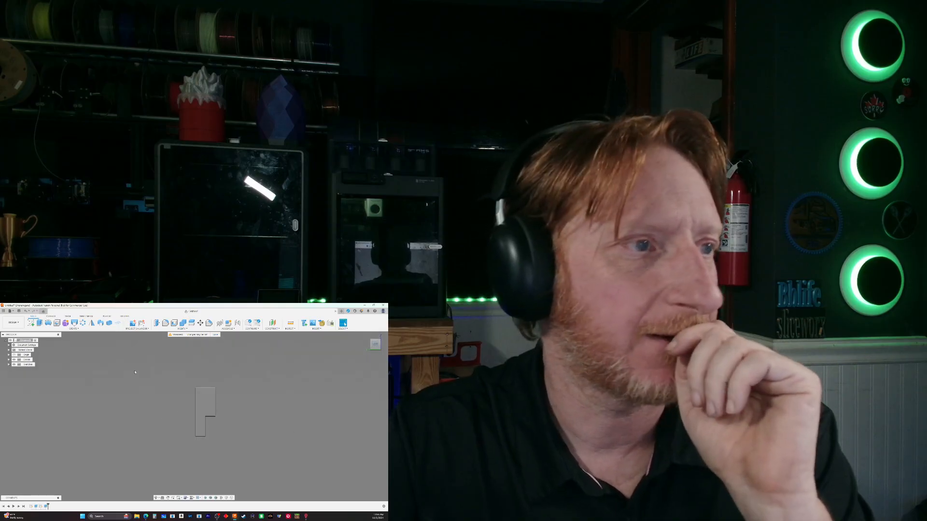
{"action": "left_click", "coordinate": [32, 323]}
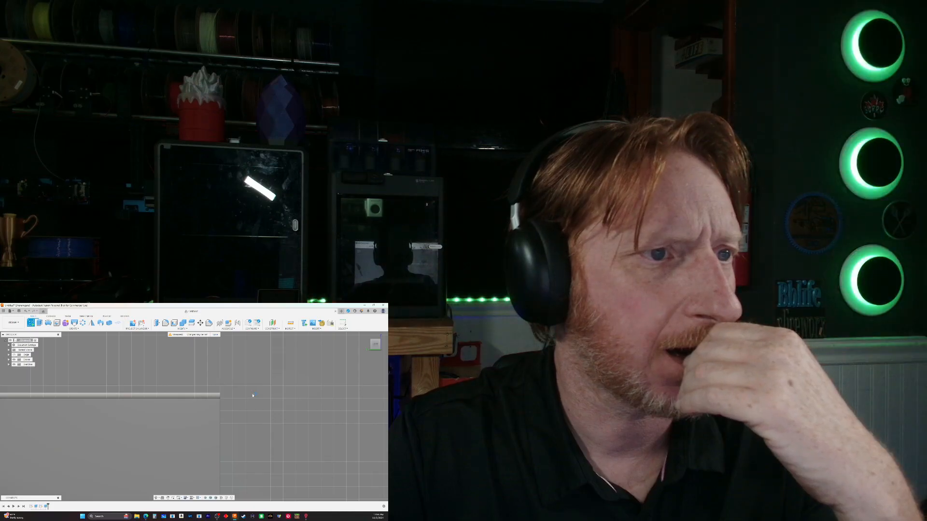
{"action": "left_click", "coordinate": [267, 393]}
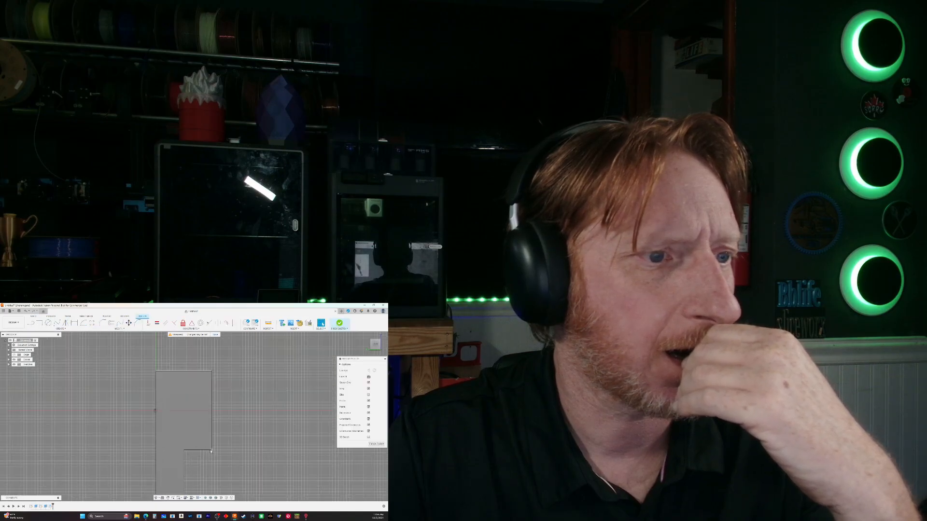
{"action": "scroll", "coordinate": [222, 451], "scroll_direction": "up", "scroll_amount": 5}
{"action": "scroll", "coordinate": [224, 452], "scroll_direction": "down", "scroll_amount": 5}
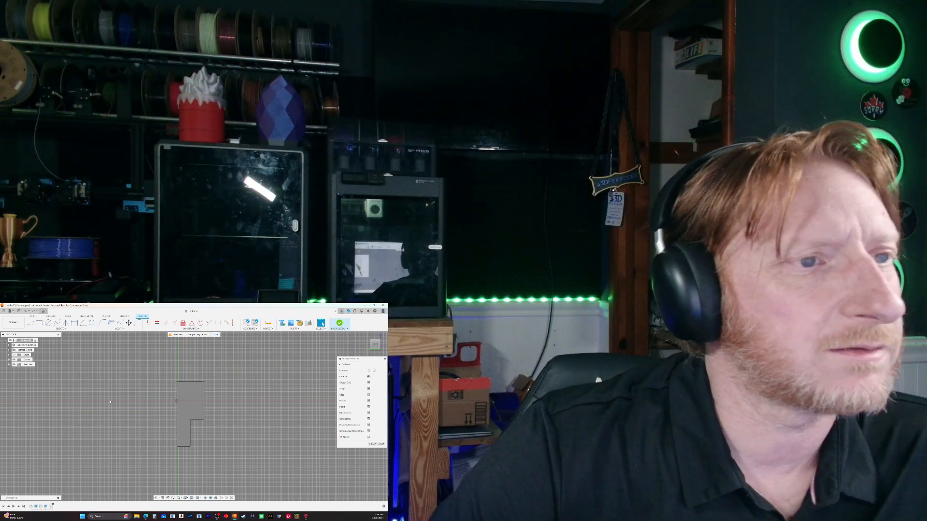
{"action": "mouse_move", "coordinate": [284, 445]}
{"action": "middle_mouse_down", "text": "shift"}
{"action": "mouse_move", "coordinate": [256, 440]}
{"action": "mouse_move", "coordinate": [282, 446]}
{"action": "middle_mouse_up", "text": "shift"}
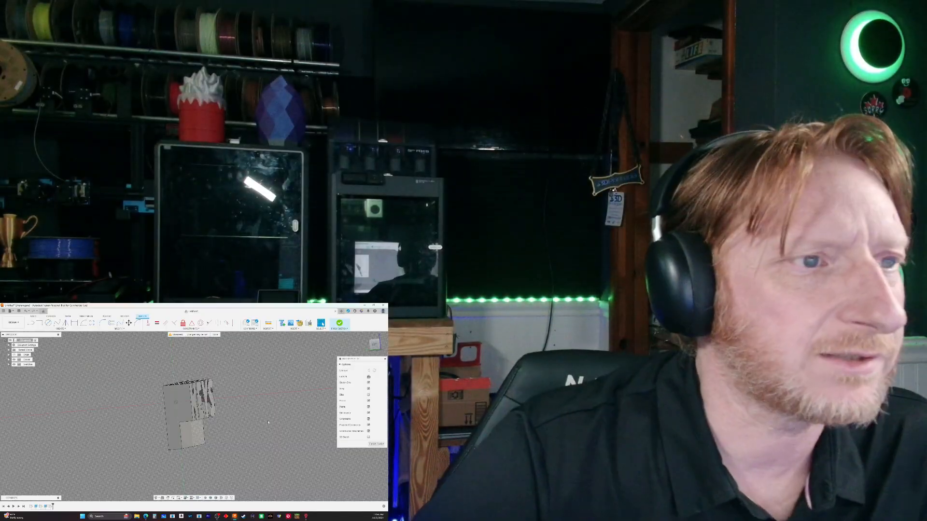
{"action": "middle_click_drag", "start_coordinate": [256, 401], "coordinate": [314, 376], "text": "shift"}
{"action": "left_click", "coordinate": [376, 343]}
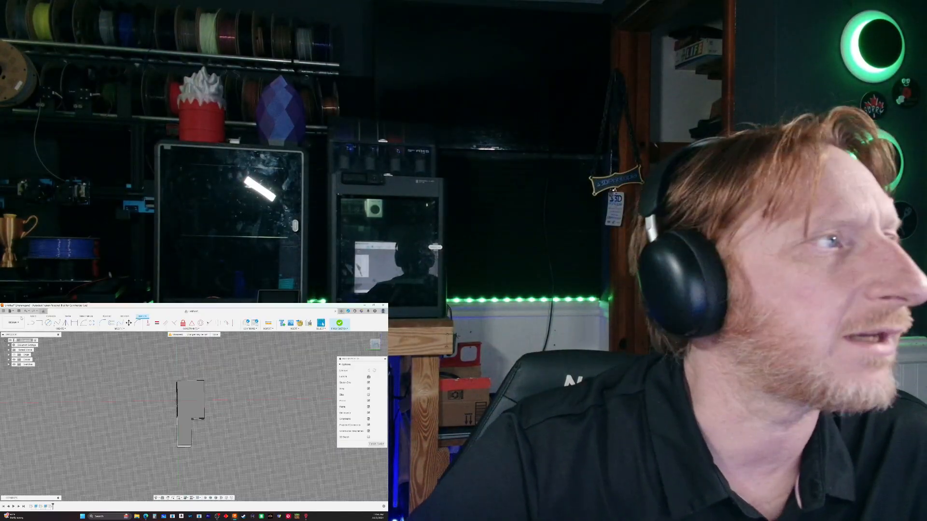
Draw a vertical construction line along the profile's straight back edge, from its upper corner to its lower corner
{"action": "key", "text": "l"}
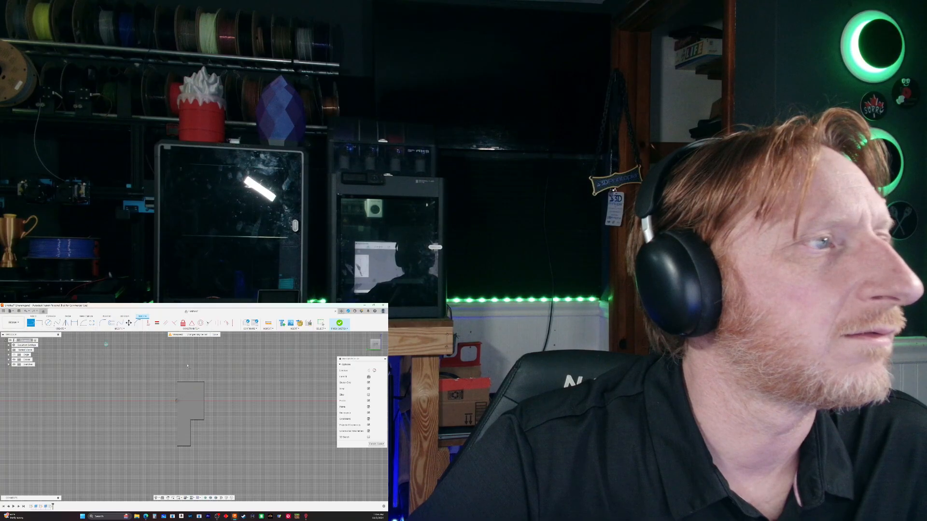
{"action": "scroll", "coordinate": [193, 377], "scroll_direction": "up", "scroll_amount": 5}
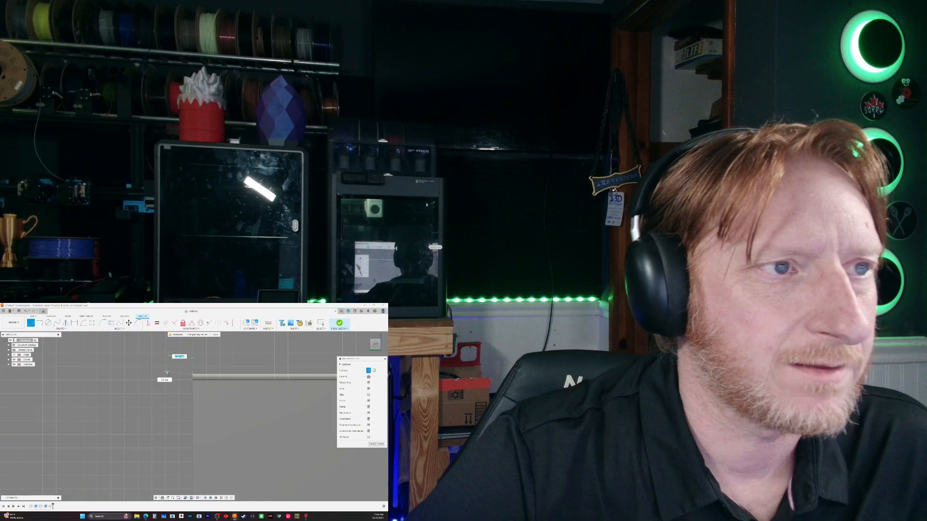
{"action": "scroll", "coordinate": [188, 386], "scroll_direction": "down", "scroll_amount": 5}
{"action": "scroll", "coordinate": [170, 420], "scroll_direction": "up", "scroll_amount": 5}
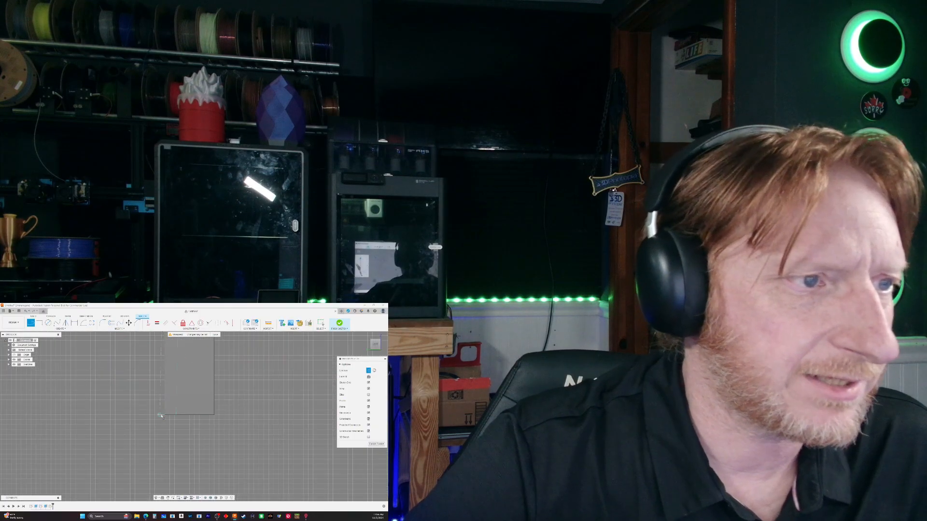
{"action": "scroll", "coordinate": [173, 417], "scroll_direction": "down", "scroll_amount": 5}
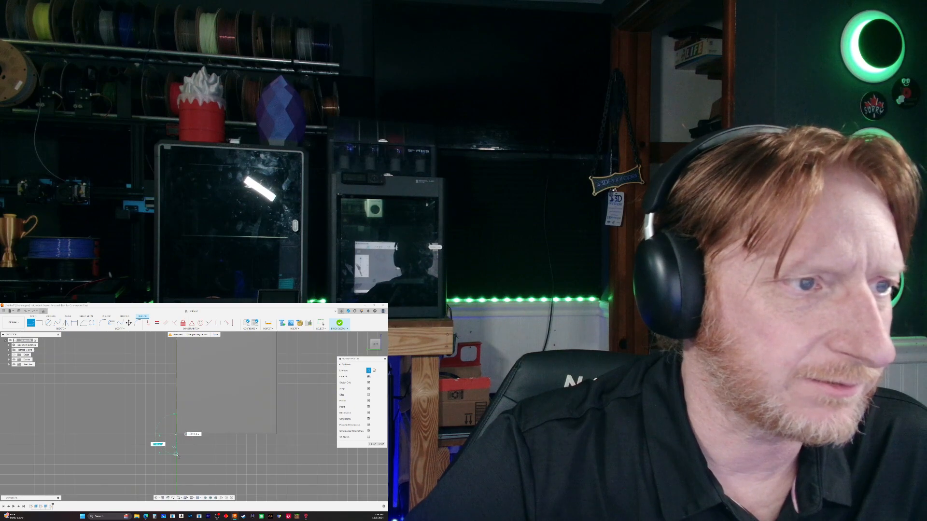
{"action": "right_click", "coordinate": [138, 387]}
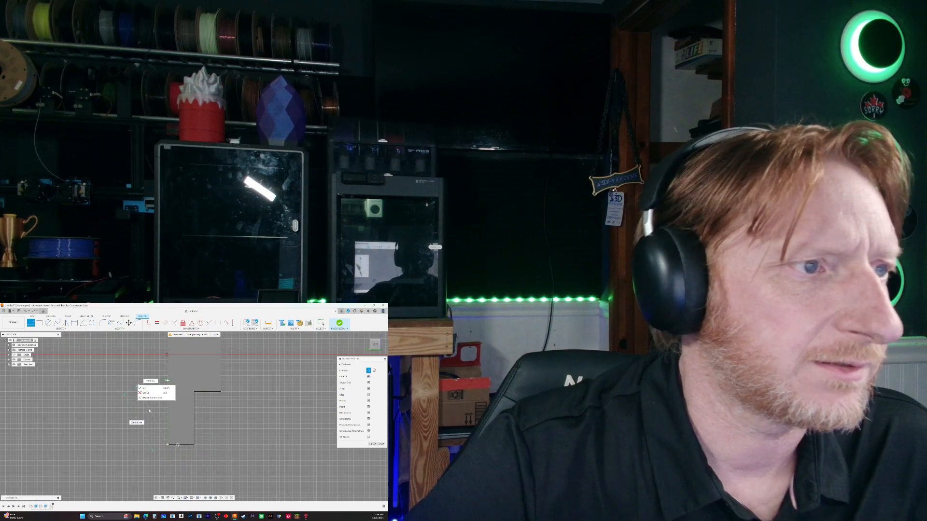
{"action": "left_click", "coordinate": [152, 388]}
{"action": "scroll", "coordinate": [174, 386], "scroll_direction": "down", "scroll_amount": 2}
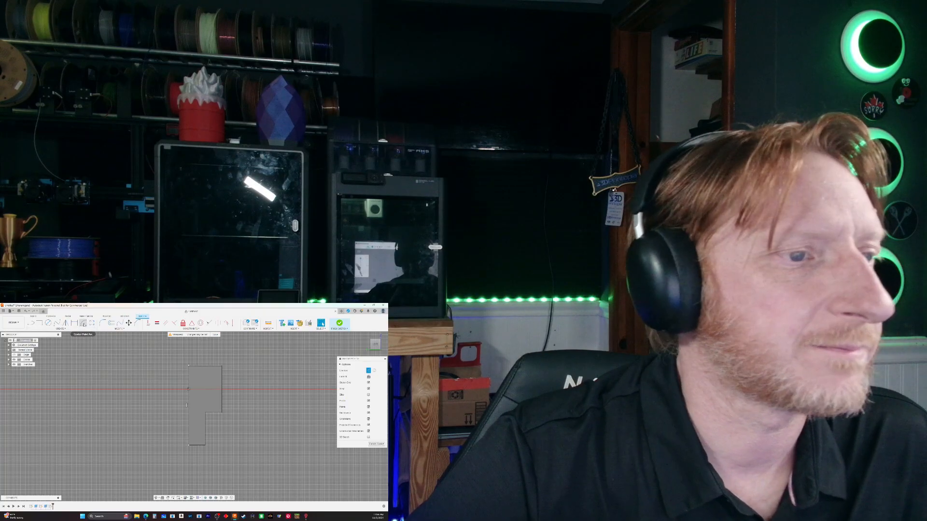
{"action": "left_click", "coordinate": [84, 324]}
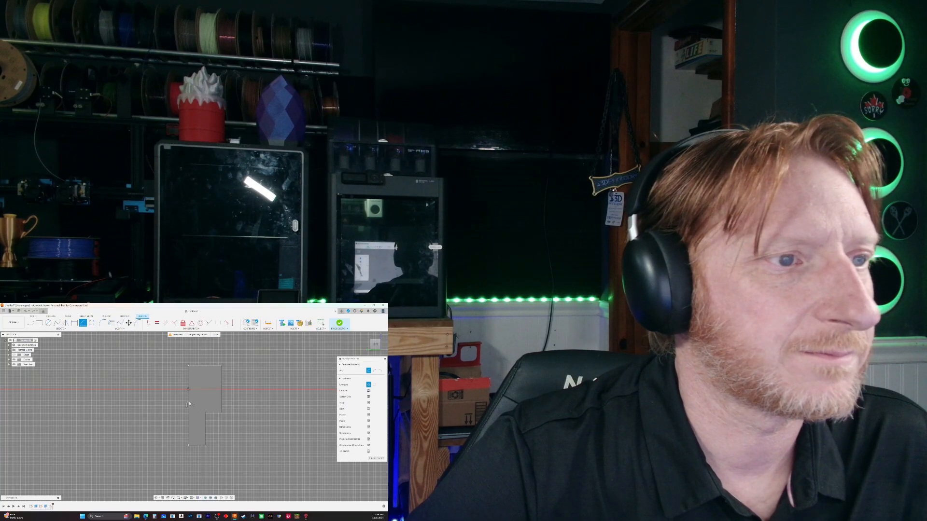
{"action": "scroll", "coordinate": [189, 403], "scroll_direction": "up", "scroll_amount": 5}
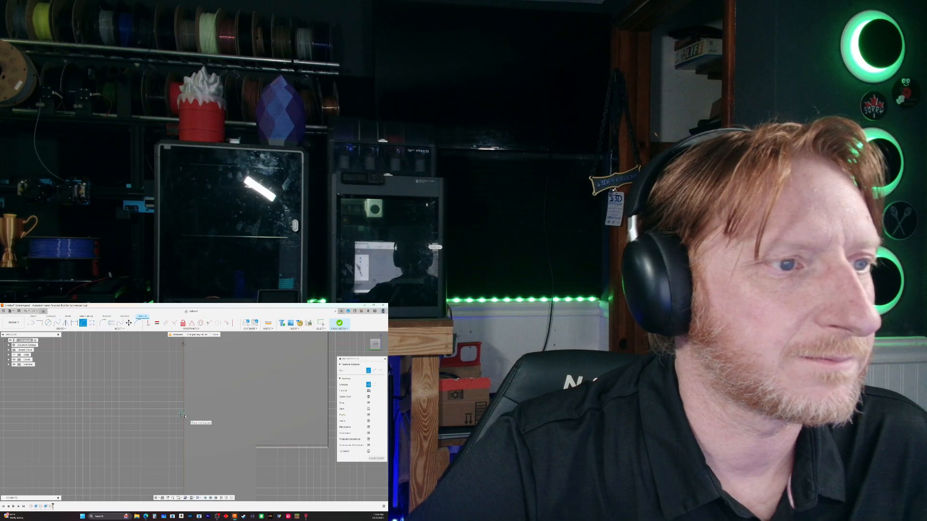
{"action": "left_click", "coordinate": [182, 414]}
{"action": "scroll", "coordinate": [183, 410], "scroll_direction": "down", "scroll_amount": 5}
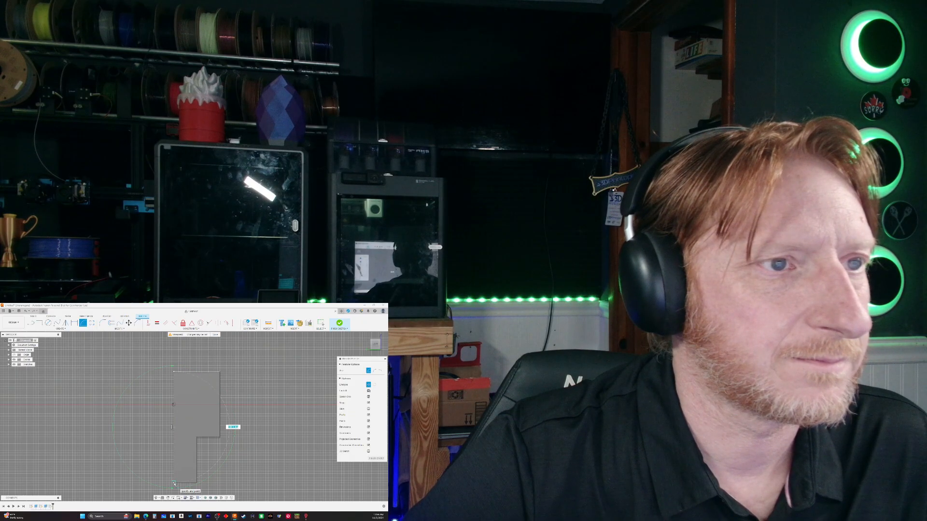
{"action": "scroll", "coordinate": [233, 360], "scroll_direction": "down", "scroll_amount": 3}
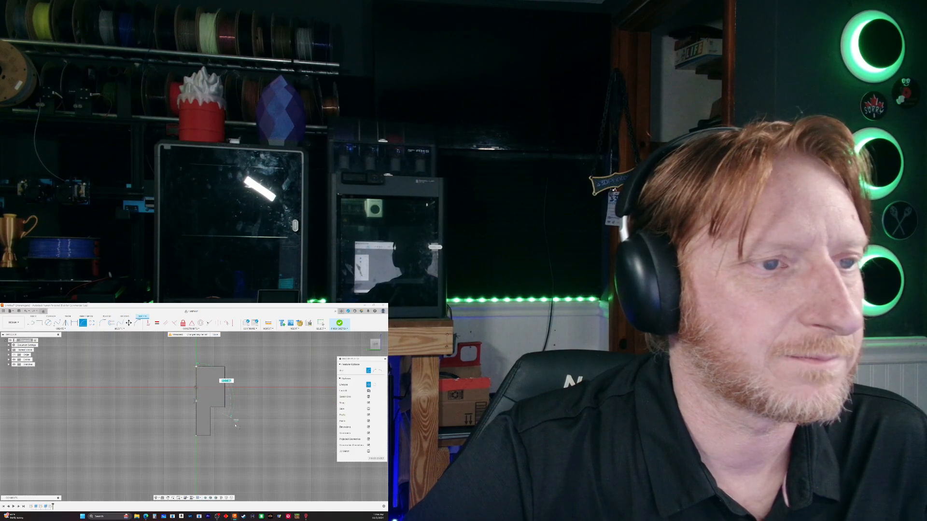
{"action": "right_click", "coordinate": [236, 426]}
{"action": "left_click", "coordinate": [243, 436]}
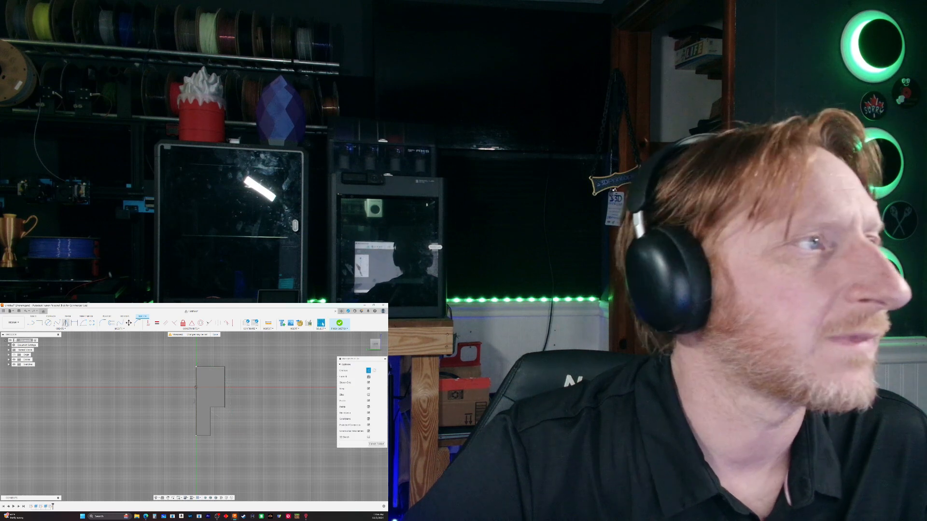
Draw a construction spline from the profile's upper back corner, bulging just past the stepped front corner, to the lower back corner
{"action": "left_click", "coordinate": [57, 322]}
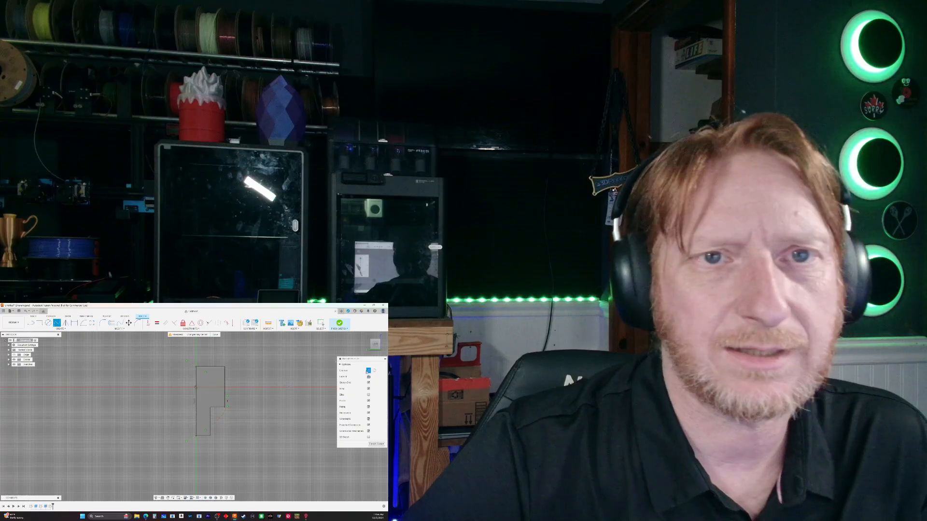
{"action": "right_click", "coordinate": [246, 366]}
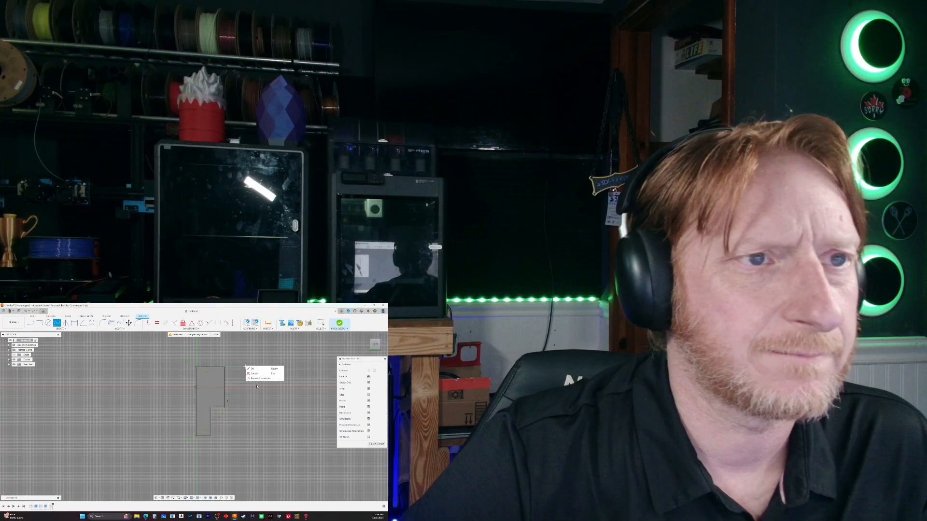
{"action": "left_click", "coordinate": [254, 374]}
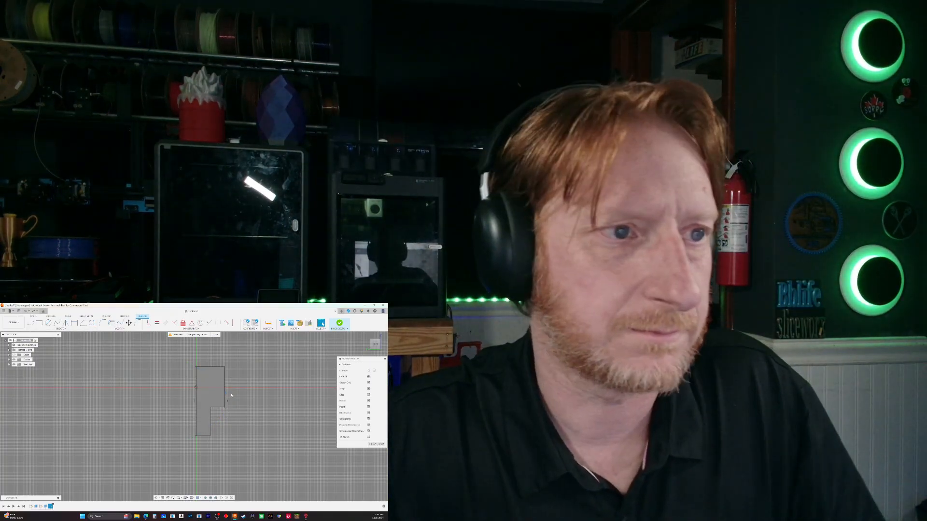
Convert the spline beside the stepped profile from construction to a regular sketch curve
{"action": "left_click", "coordinate": [223, 412]}
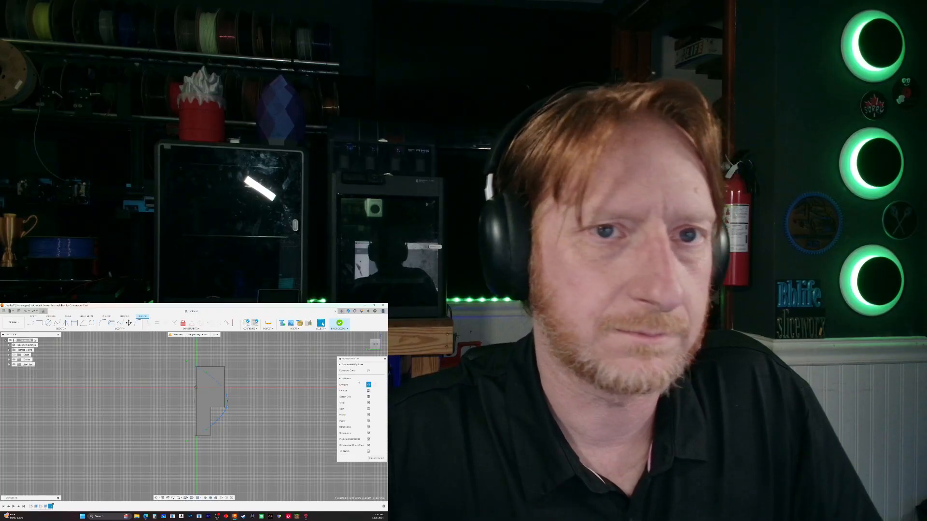
{"action": "left_click", "coordinate": [368, 385]}
{"action": "scroll", "coordinate": [216, 373], "scroll_direction": "down", "scroll_amount": 3}
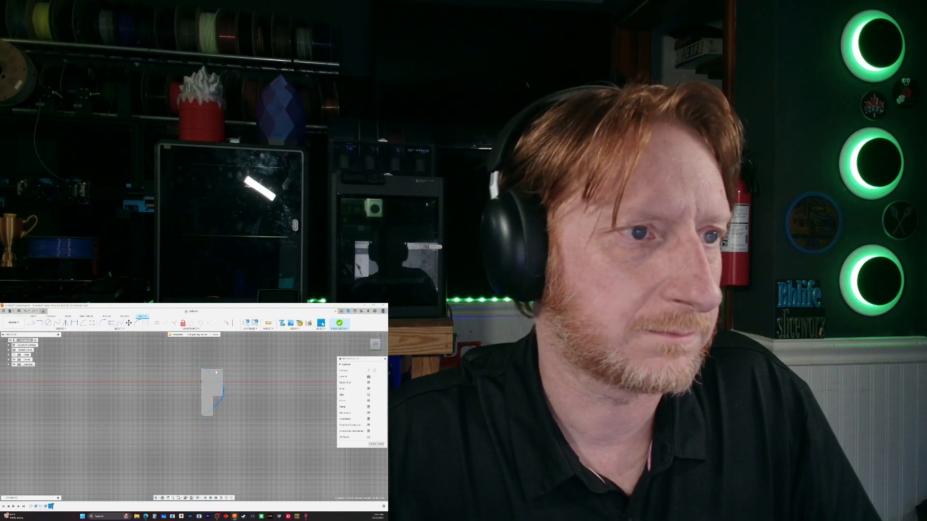
{"action": "scroll", "coordinate": [216, 372], "scroll_direction": "up", "scroll_amount": 5}
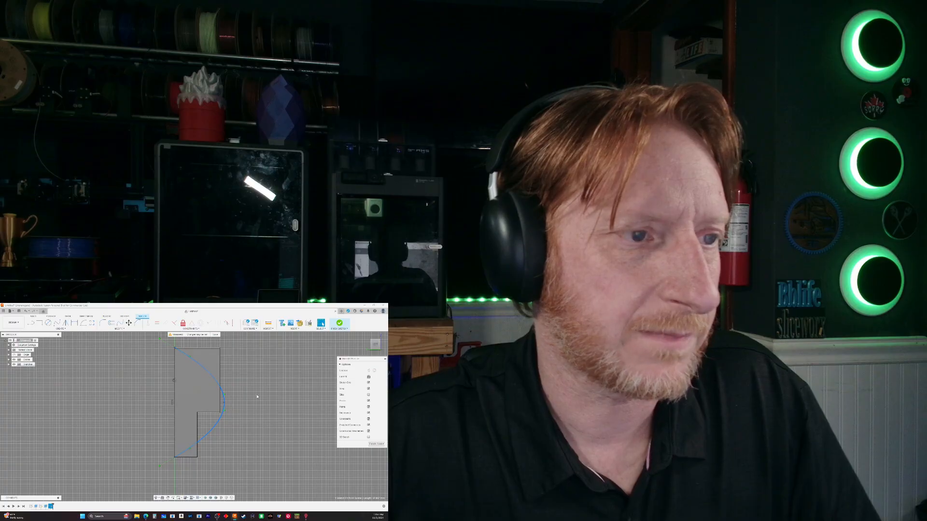
{"action": "scroll", "coordinate": [257, 397], "scroll_direction": "down", "scroll_amount": 2}
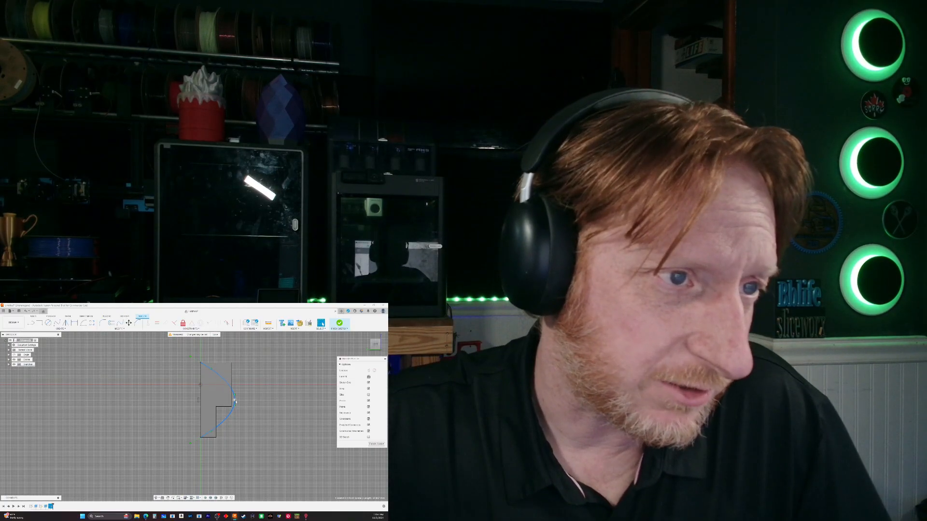
Delete the existing spline beside the stepped profile
{"action": "left_click", "coordinate": [236, 401]}
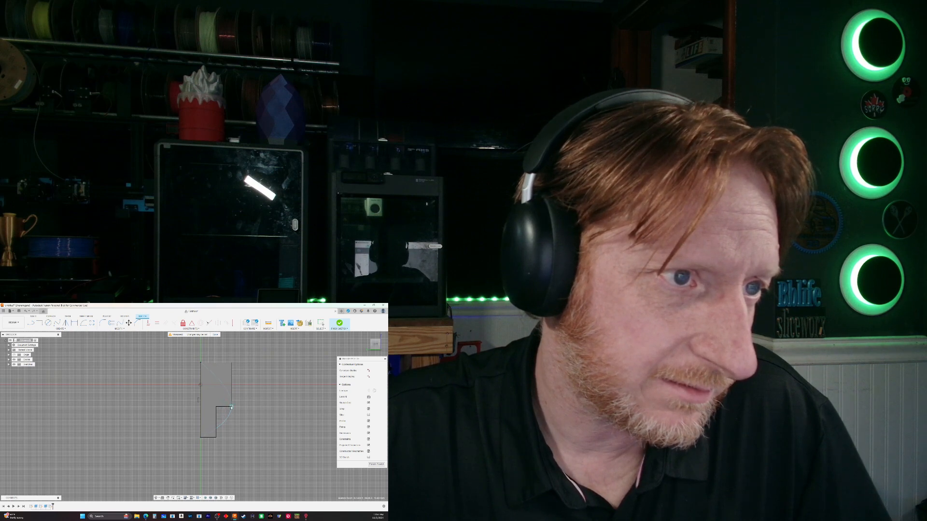
{"action": "left_click_drag", "start_coordinate": [231, 408], "coordinate": [241, 401]}
{"action": "key", "text": "Delete"}
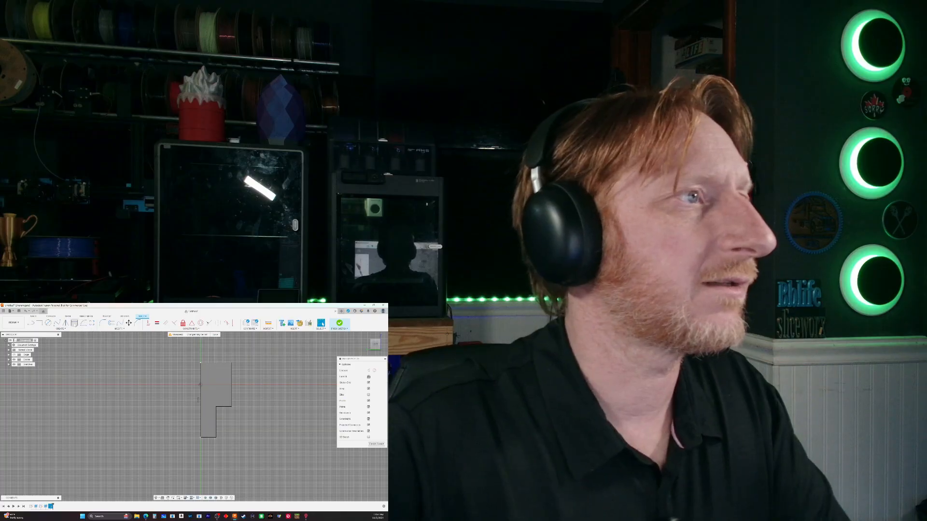
Draw a fit-point spline from the profile's upper back corner to its lower back corner, pulling it in just inside the letters' front face
{"action": "left_click", "coordinate": [57, 323]}
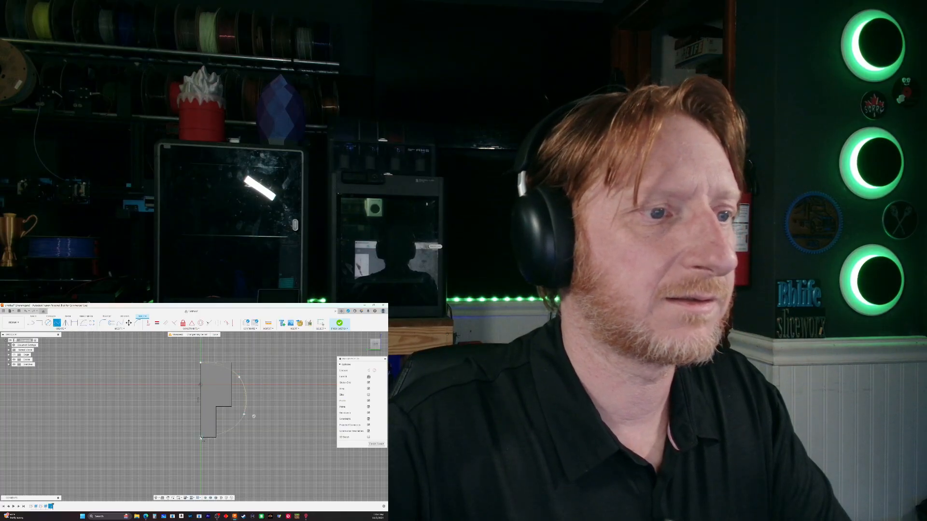
{"action": "left_click", "coordinate": [201, 448]}
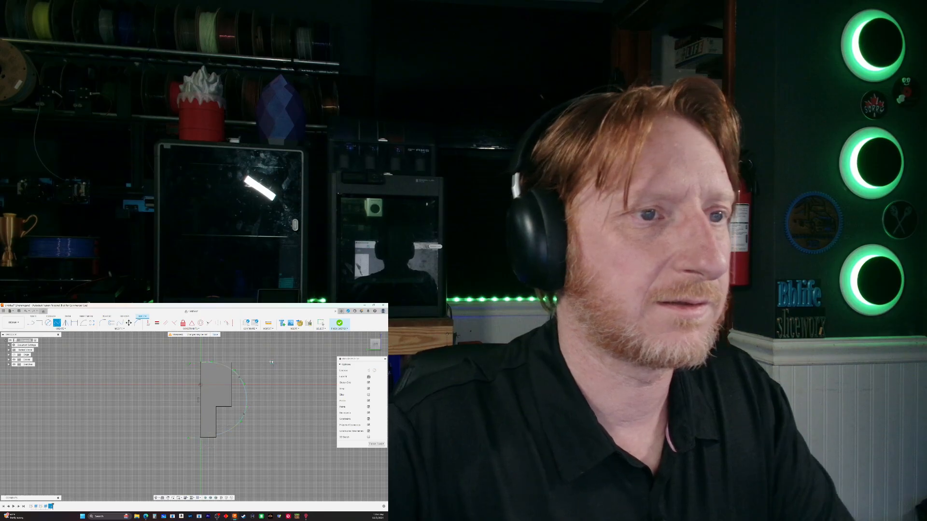
{"action": "scroll", "coordinate": [234, 378], "scroll_direction": "up", "scroll_amount": 5}
{"action": "middle_click_drag", "start_coordinate": [280, 379], "coordinate": [282, 389], "text": "shift"}
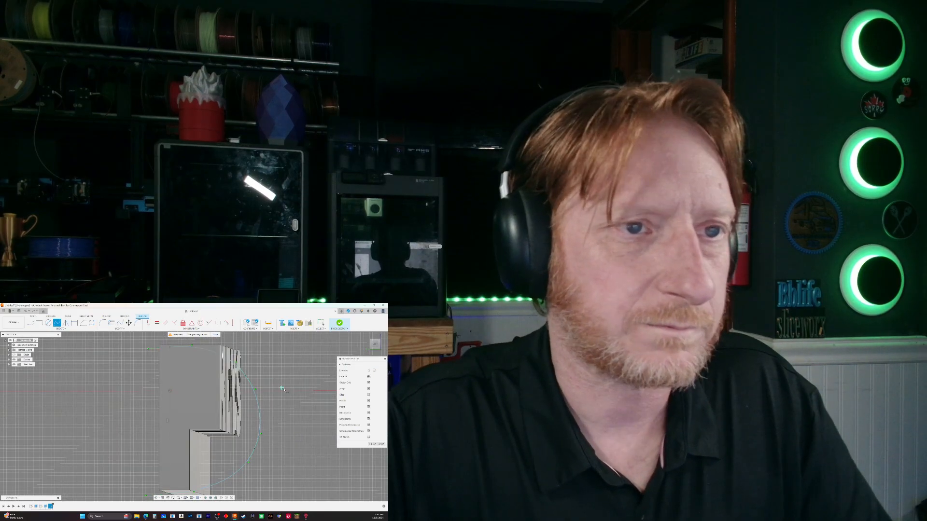
{"action": "left_click", "coordinate": [375, 345]}
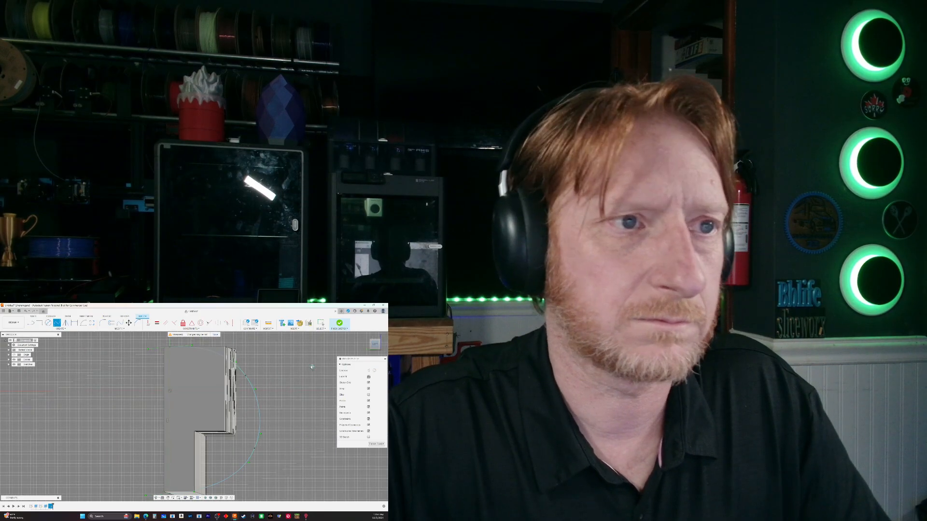
{"action": "key", "text": "Escape"}
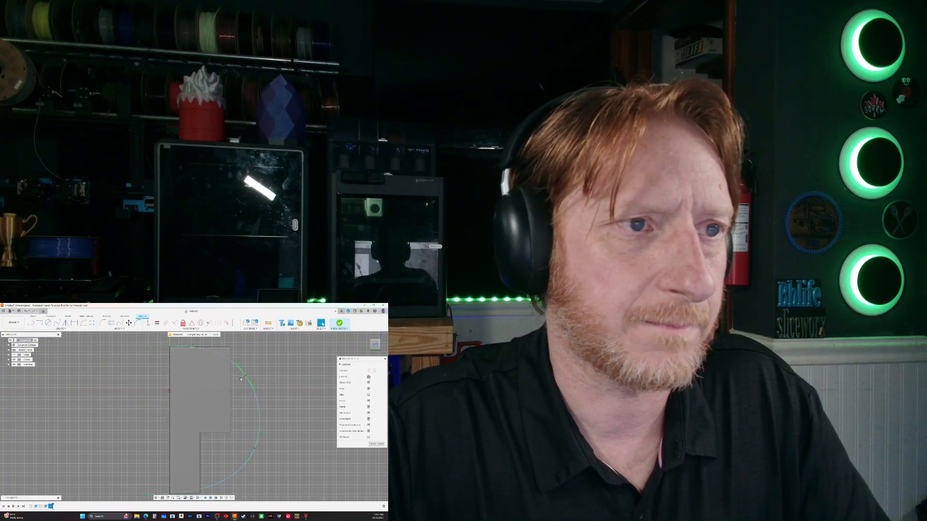
{"action": "left_click_drag", "start_coordinate": [245, 376], "coordinate": [230, 373]}
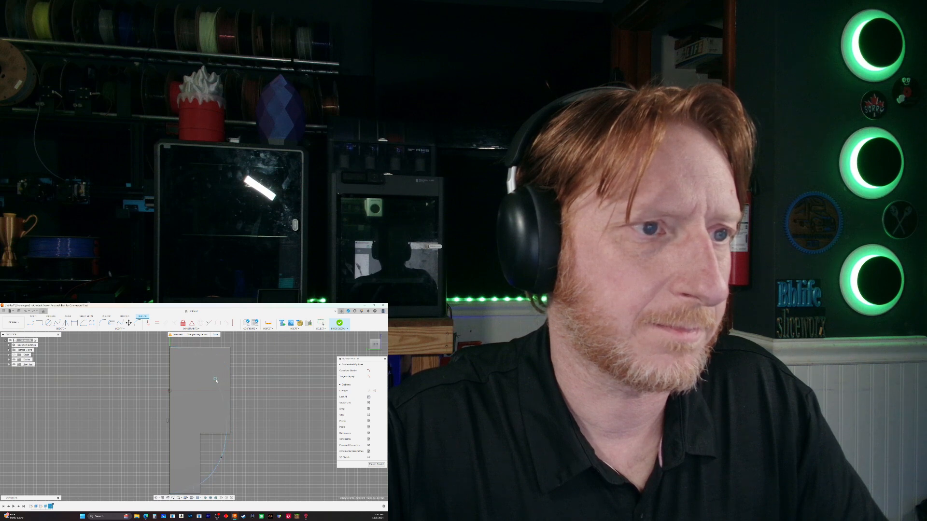
{"action": "left_click_drag", "start_coordinate": [219, 379], "coordinate": [219, 379]}
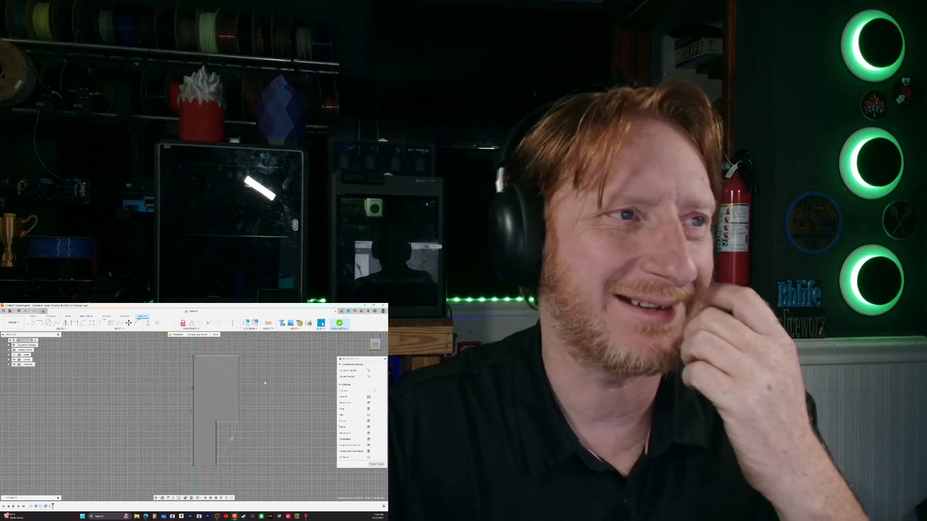
Level the spline's tangent handle at the upper back corner so it runs along the profile's top edge
{"action": "scroll", "coordinate": [190, 358], "scroll_direction": "up", "scroll_amount": 2}
{"action": "scroll", "coordinate": [184, 376], "scroll_direction": "up", "scroll_amount": 2}
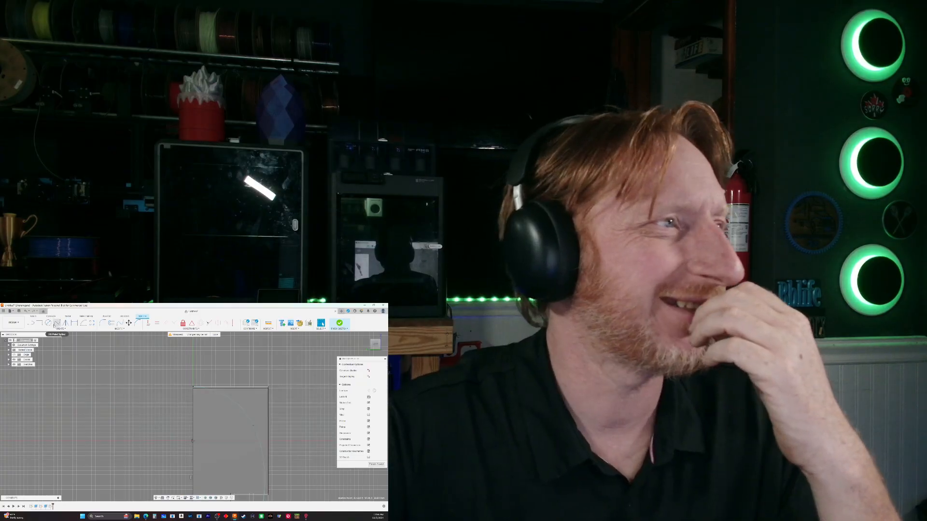
{"action": "scroll", "coordinate": [191, 387], "scroll_direction": "up", "scroll_amount": 4}
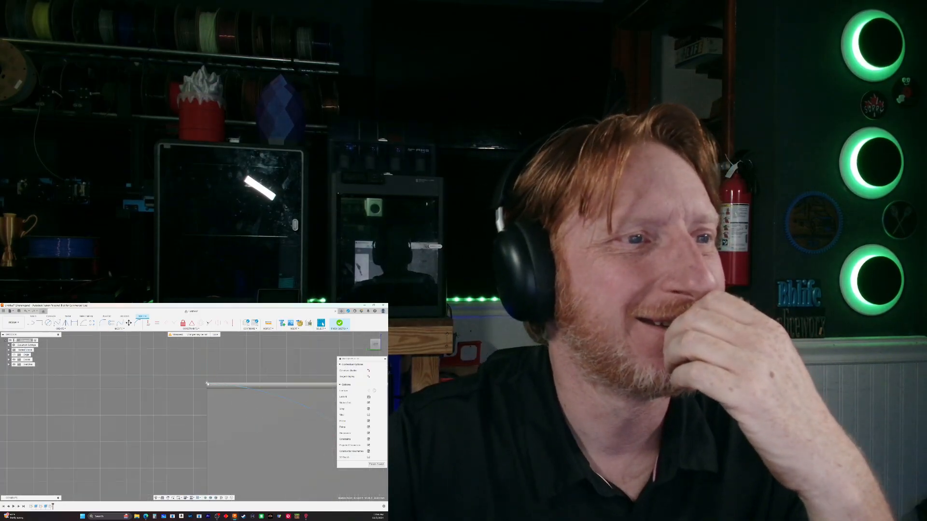
{"action": "left_click", "coordinate": [207, 384]}
{"action": "left_click_drag", "start_coordinate": [128, 377], "coordinate": [124, 383]}
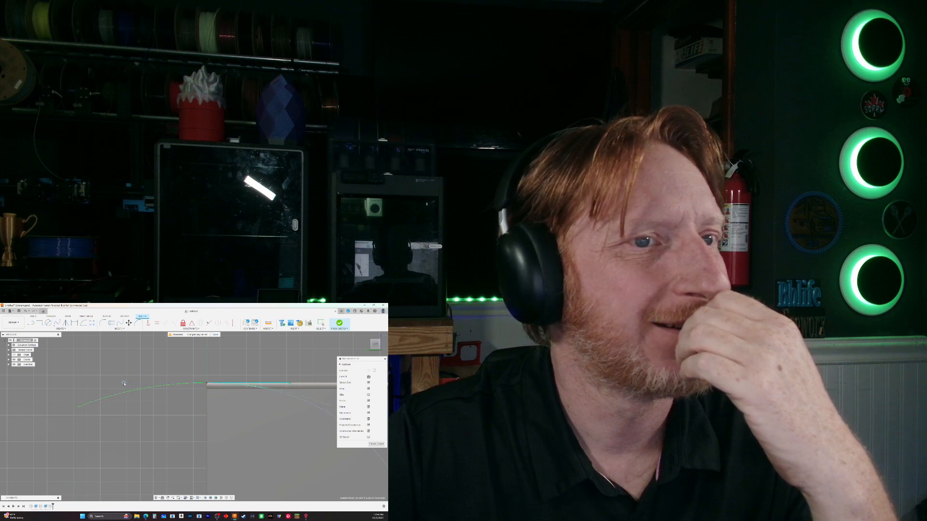
Level the spline's tangent handle at the lower back corner so it runs along the profile's bottom edge
{"action": "scroll", "coordinate": [147, 370], "scroll_direction": "down", "scroll_amount": 10}
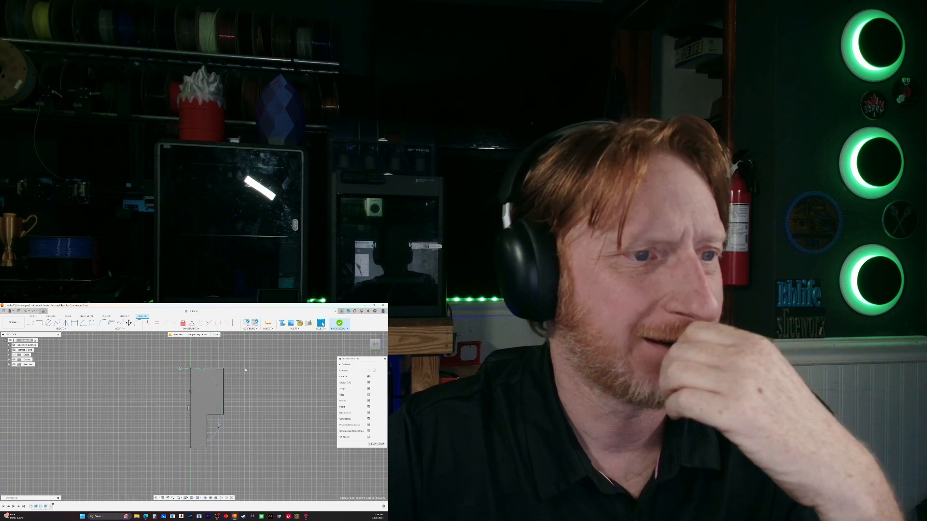
{"action": "scroll", "coordinate": [198, 448], "scroll_direction": "up", "scroll_amount": 6}
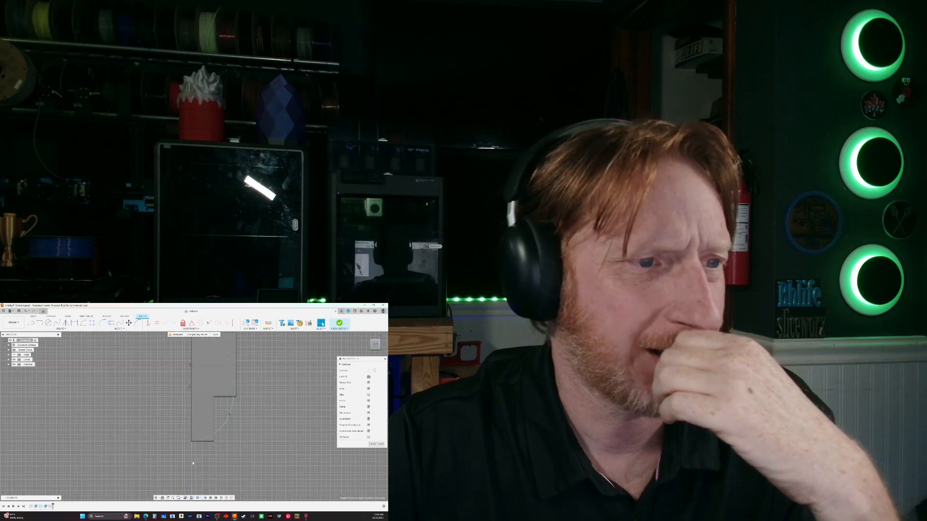
{"action": "left_click", "coordinate": [183, 426]}
{"action": "left_click_drag", "start_coordinate": [218, 421], "coordinate": [220, 427]}
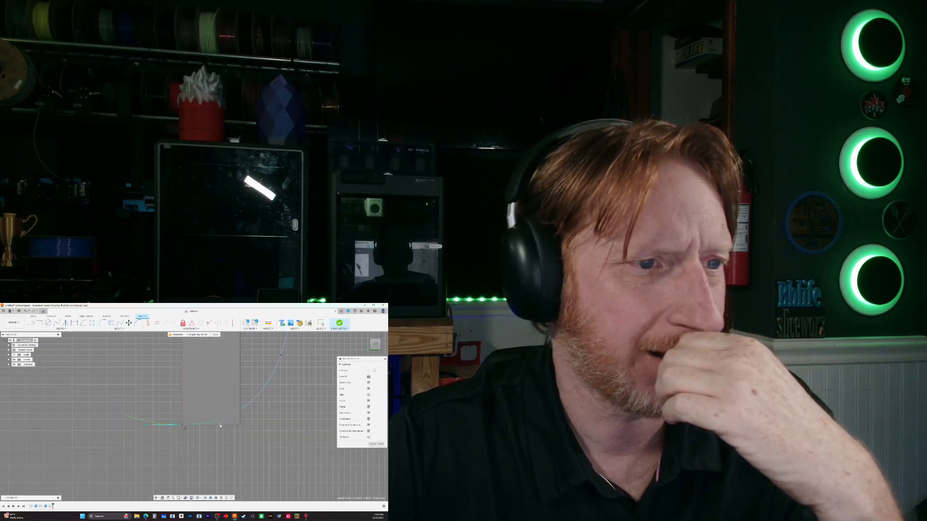
{"action": "scroll", "coordinate": [214, 457], "scroll_direction": "down", "scroll_amount": 5}
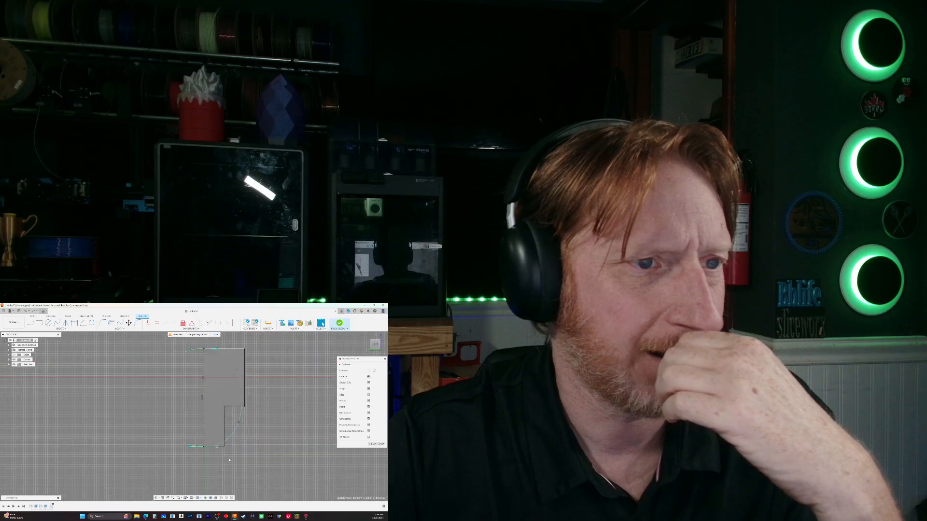
Close the spline with three lines forming a boxy outline about 48 mm tall behind the profile's back edge, and finish the sketch
{"action": "mouse_move", "coordinate": [269, 443]}
{"action": "middle_mouse_down", "text": "shift"}
{"action": "mouse_move", "coordinate": [253, 439]}
{"action": "mouse_move", "coordinate": [270, 439]}
{"action": "middle_mouse_up", "text": "shift"}
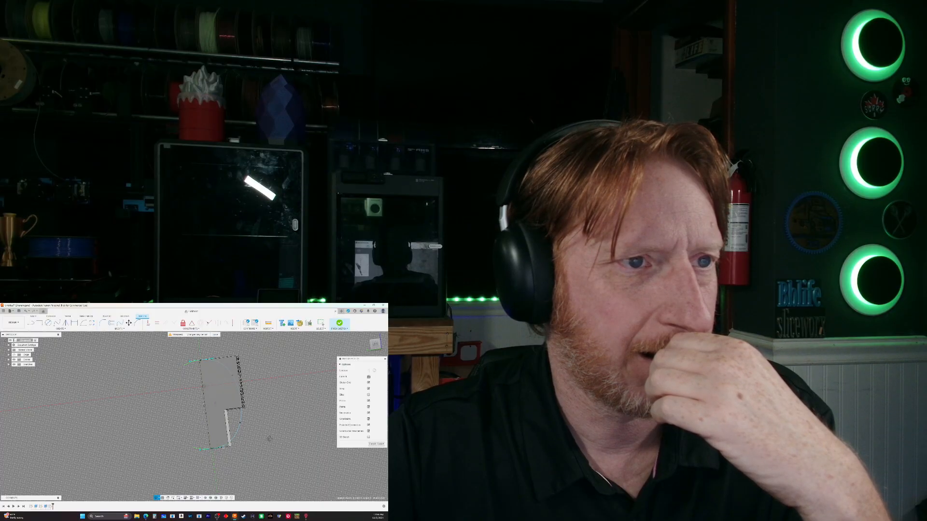
{"action": "middle_click_drag", "start_coordinate": [270, 440], "coordinate": [273, 437], "text": "shift"}
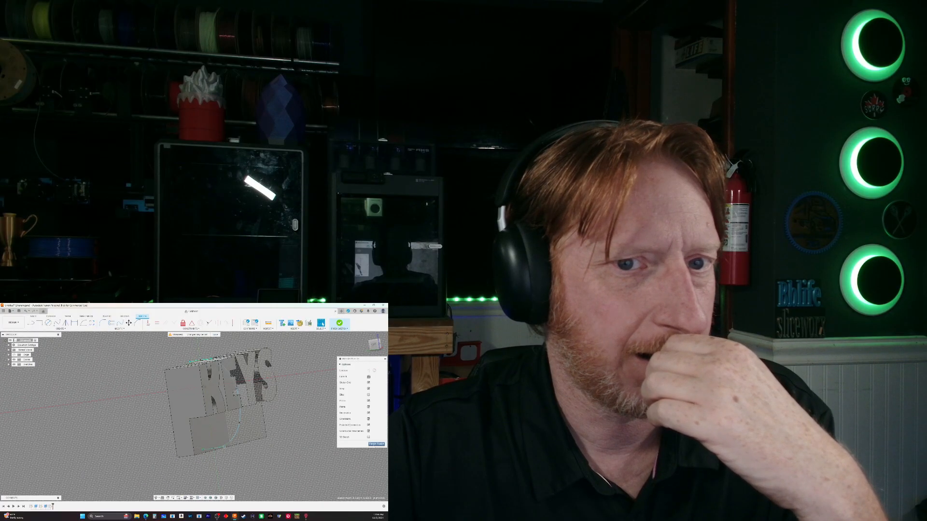
{"action": "middle_click_drag", "start_coordinate": [338, 448], "coordinate": [289, 446], "text": "shift"}
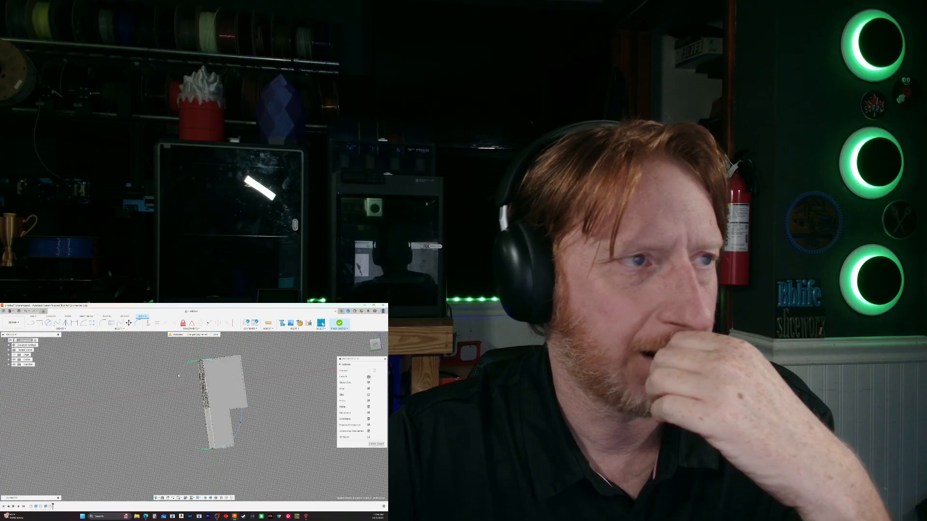
{"action": "left_click", "coordinate": [39, 323]}
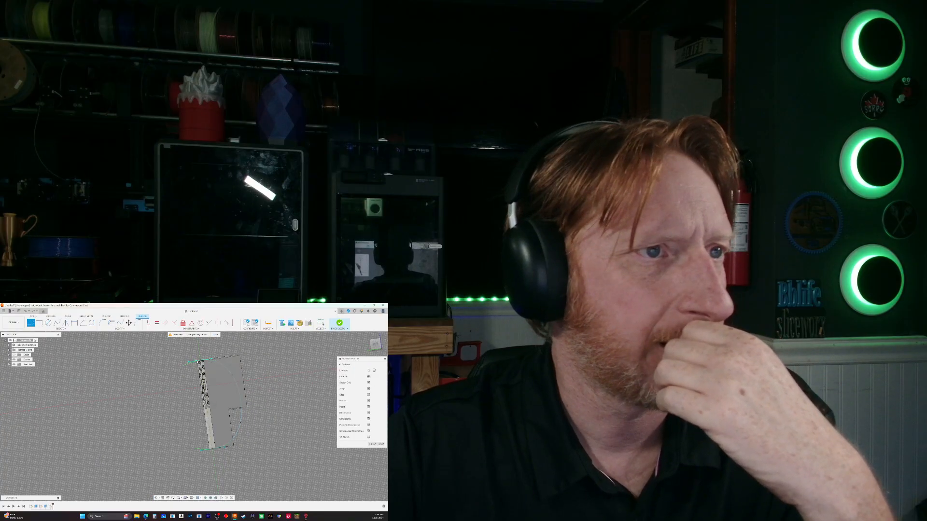
{"action": "left_click", "coordinate": [375, 344]}
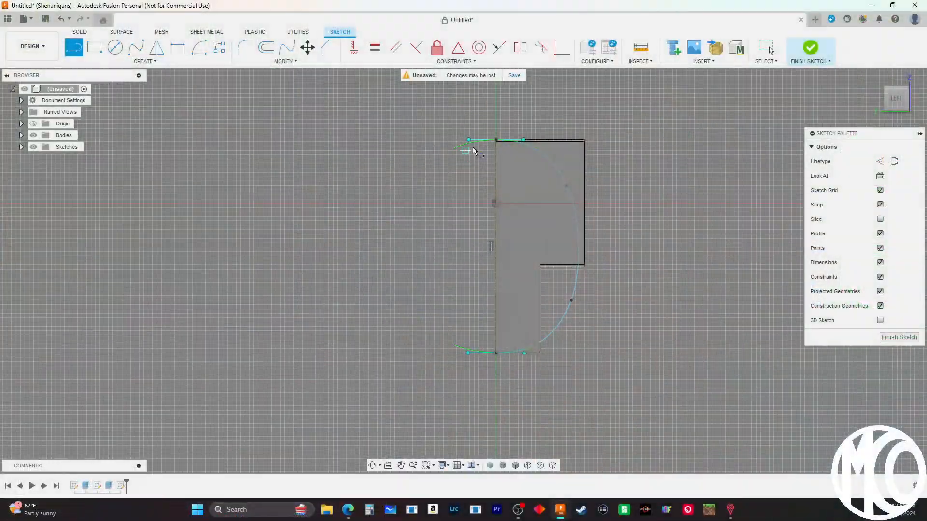
{"action": "left_click", "coordinate": [495, 140]}
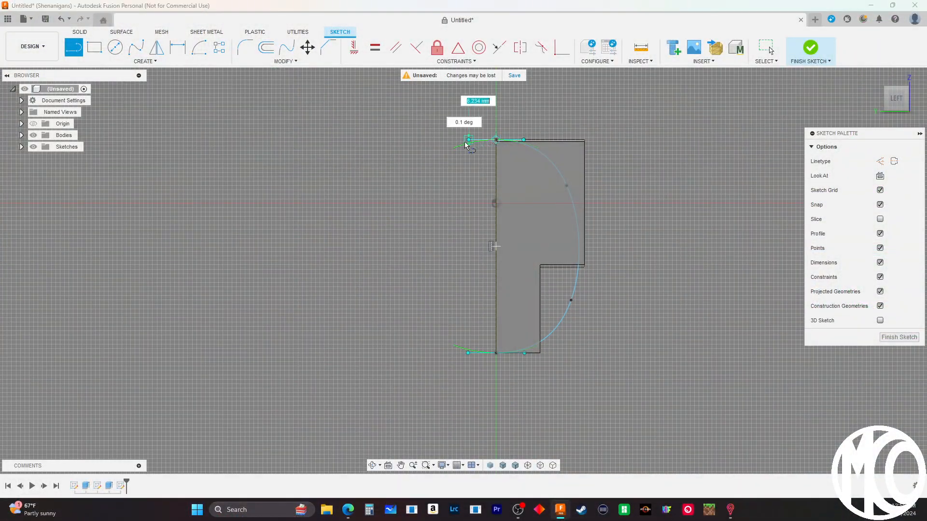
{"action": "left_click", "coordinate": [439, 141]}
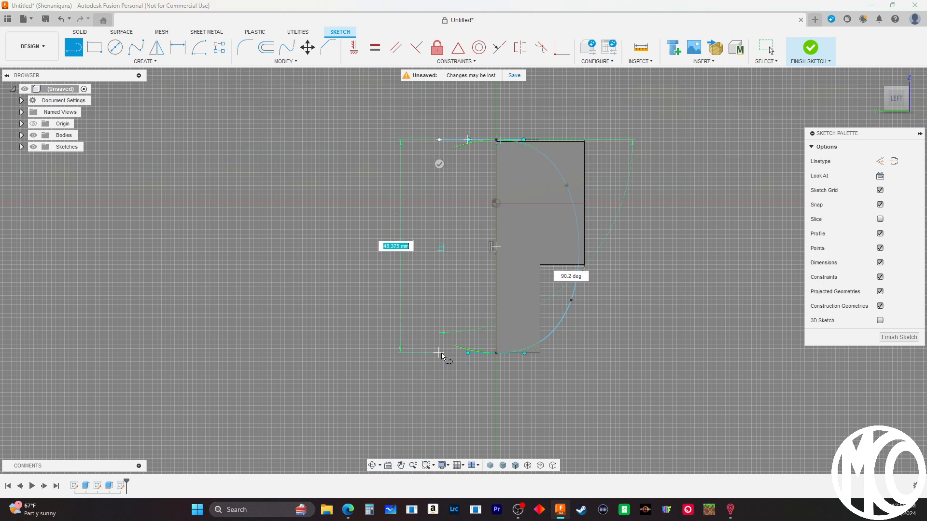
{"action": "scroll", "coordinate": [442, 356], "scroll_direction": "up", "scroll_amount": 3}
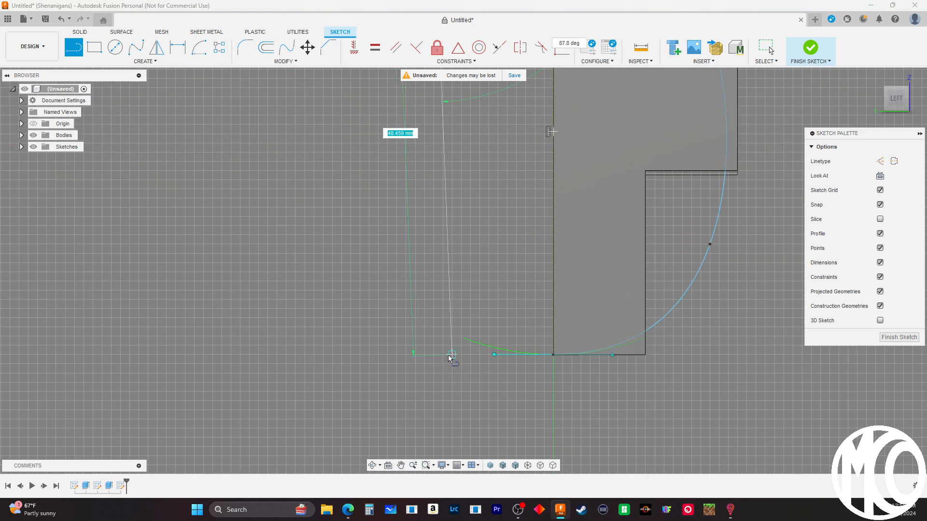
{"action": "left_click", "coordinate": [443, 354]}
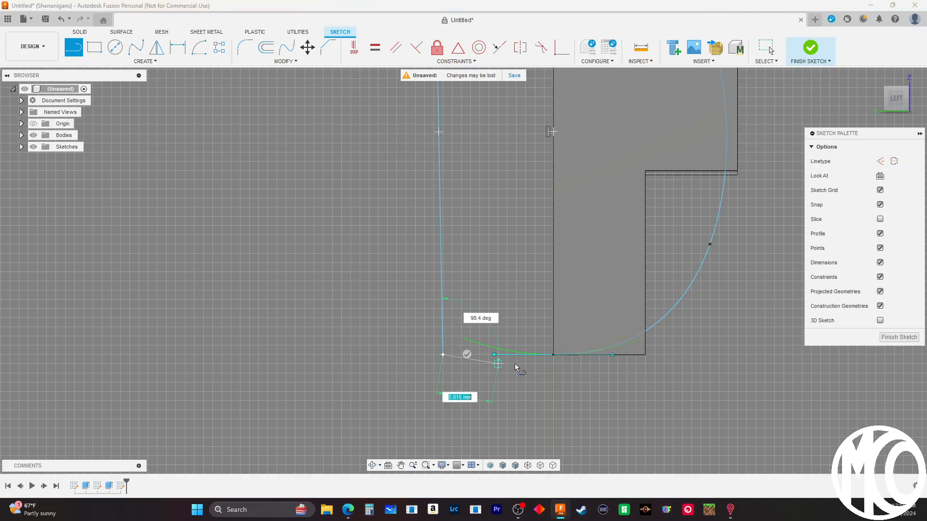
{"action": "left_click", "coordinate": [553, 355]}
{"action": "scroll", "coordinate": [360, 329], "scroll_direction": "down", "scroll_amount": 5}
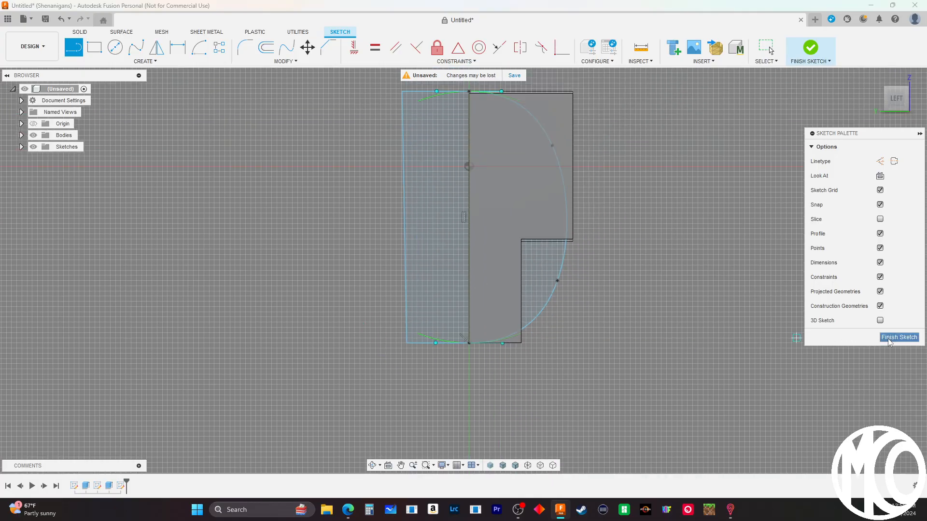
{"action": "left_click", "coordinate": [899, 338]}
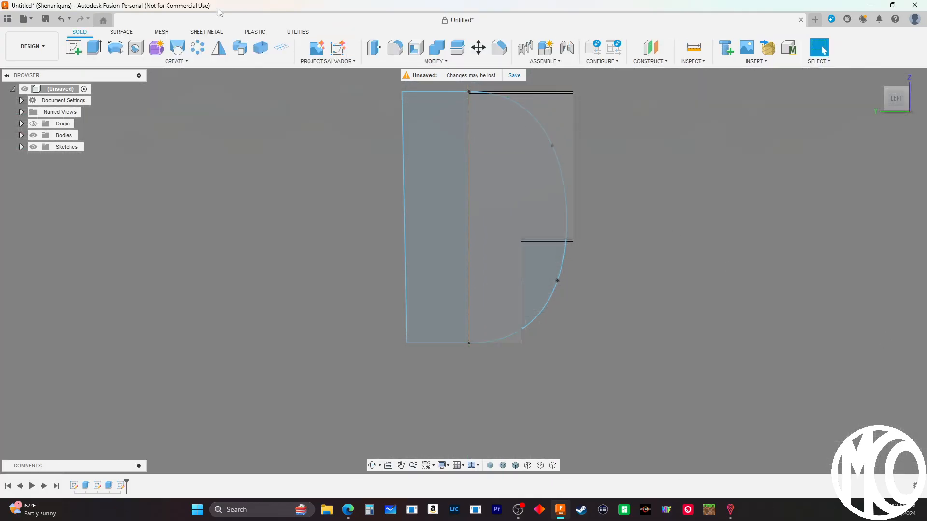
Start extruding the closed curved profile, abandon the extrusion, and reopen Sketch3 for editing
{"action": "left_click", "coordinate": [98, 54]}
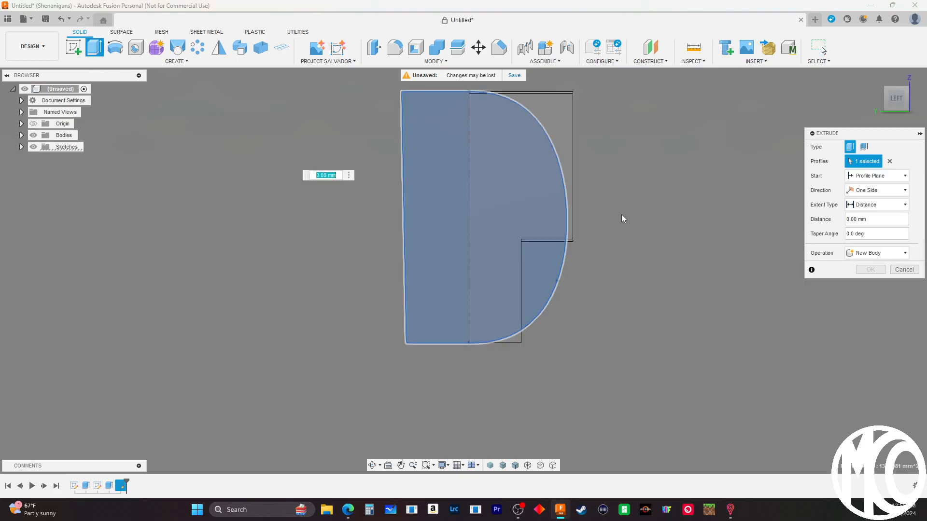
{"action": "left_click", "coordinate": [62, 20]}
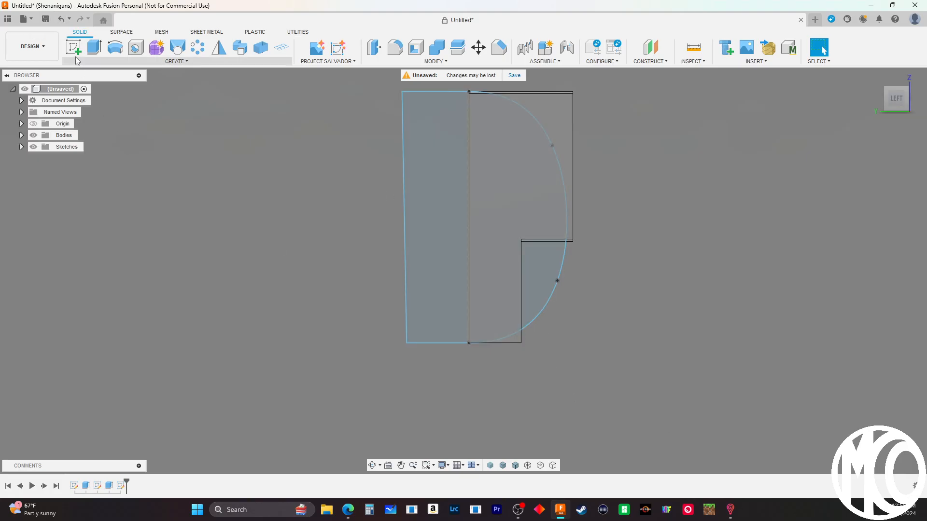
{"action": "left_click", "coordinate": [21, 147]}
{"action": "left_click", "coordinate": [68, 181]}
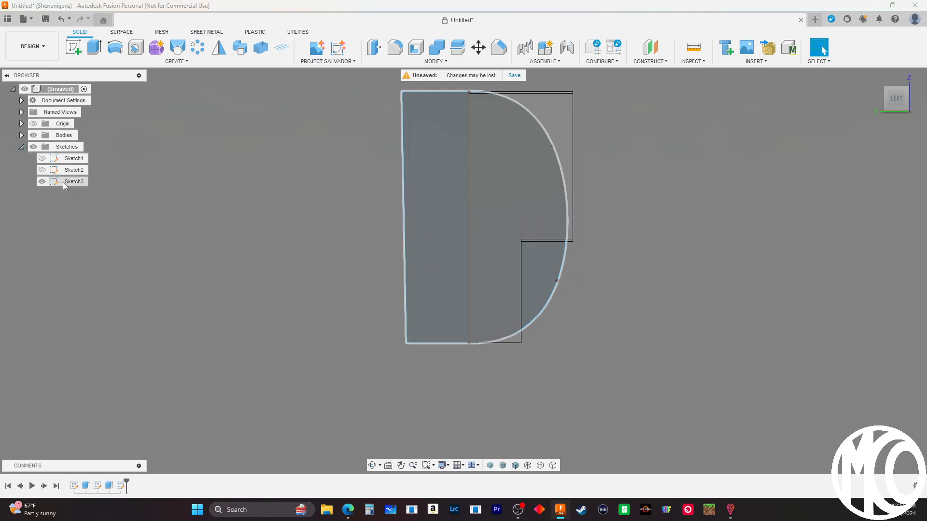
{"action": "right_click", "coordinate": [66, 183]}
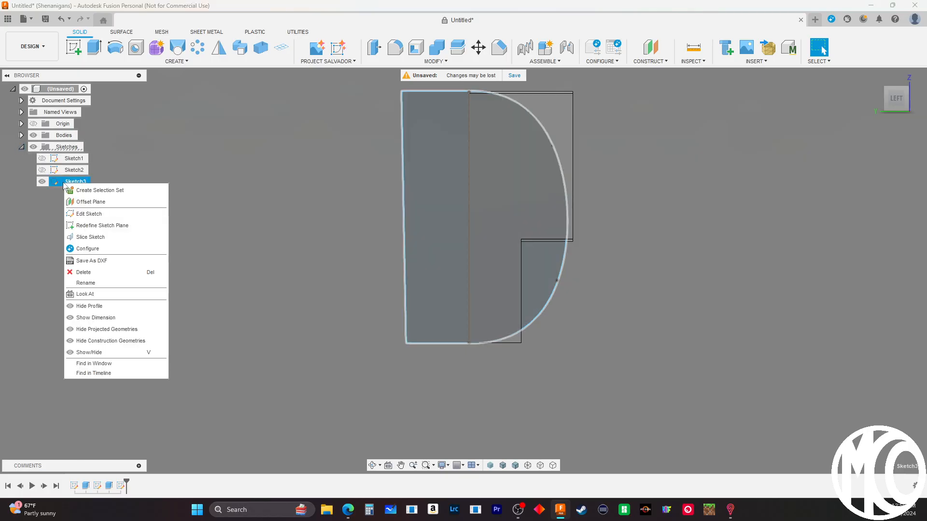
{"action": "left_click", "coordinate": [117, 215]}
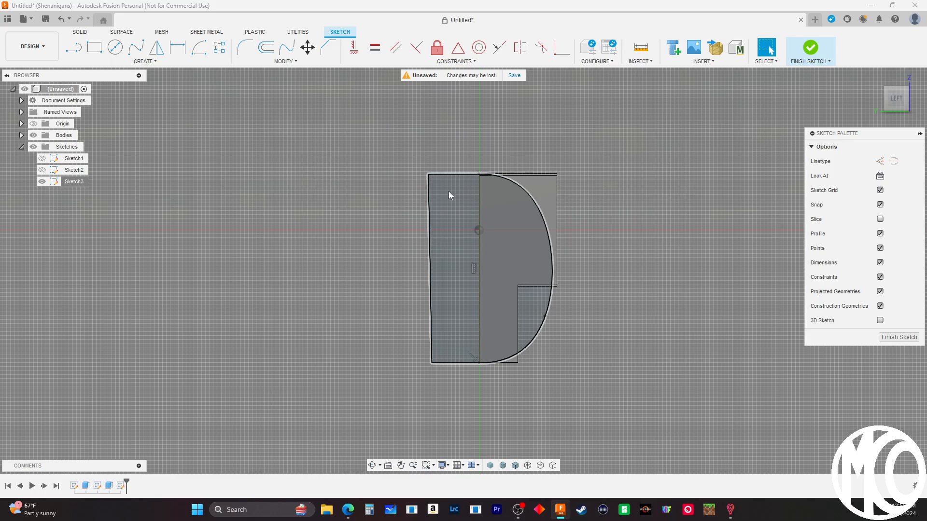
Delete the three straight lines that form the outline behind the profile's back edge, keeping the spline
{"action": "left_click", "coordinate": [448, 173]}
{"action": "key", "text": "Delete"}
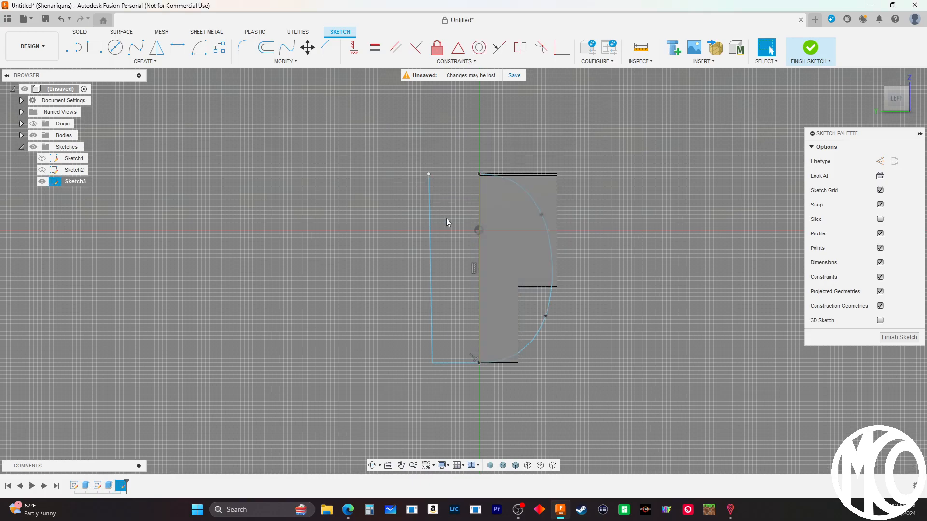
{"action": "left_click", "coordinate": [430, 259]}
{"action": "key", "text": "Delete"}
{"action": "left_click", "coordinate": [462, 362]}
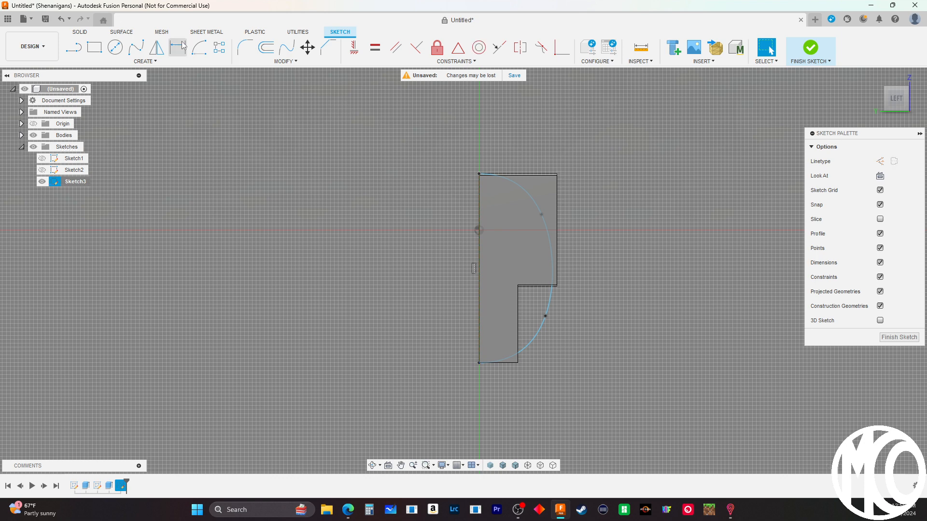
Draw five connected lines from the spline's upper end around the letters' front to its lower end, forming a boxy outline, and finish the sketch
{"action": "left_click", "coordinate": [73, 47]}
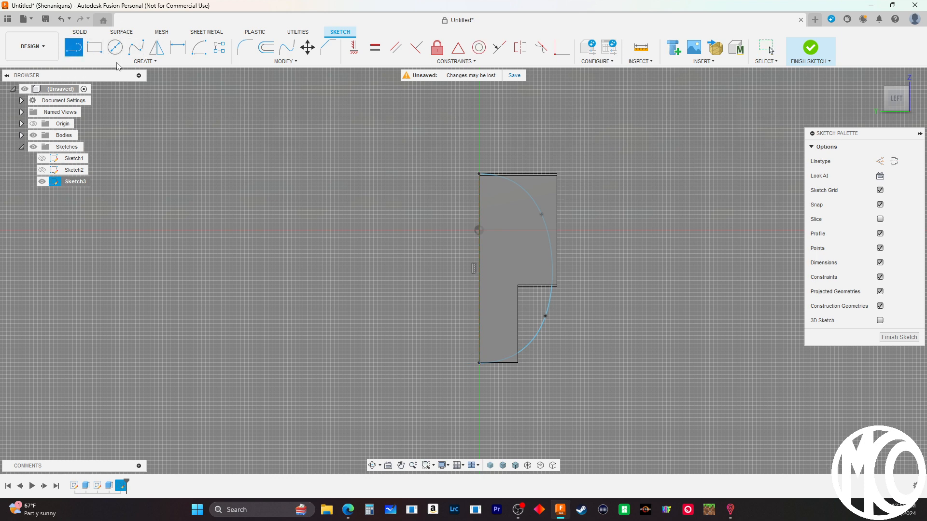
{"action": "left_click", "coordinate": [479, 175]}
{"action": "left_click", "coordinate": [479, 152]}
{"action": "left_click", "coordinate": [585, 152]}
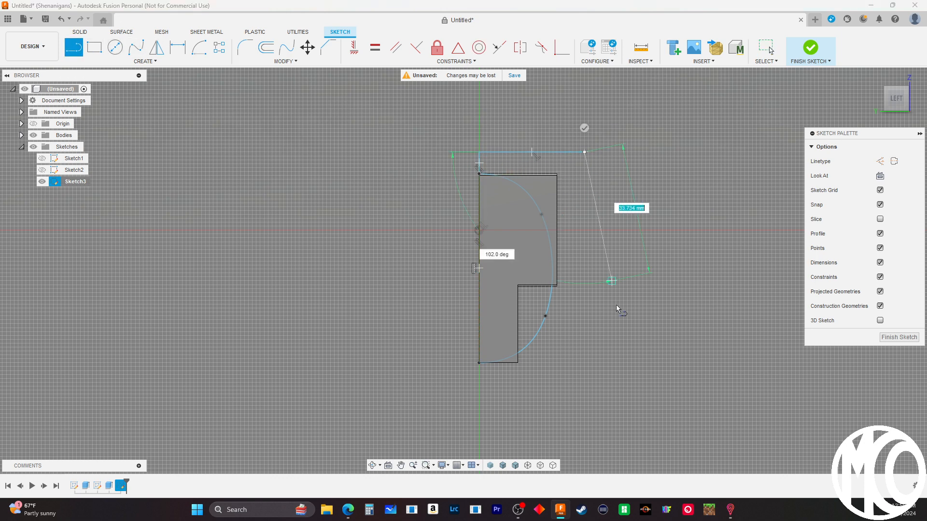
{"action": "left_click", "coordinate": [584, 374]}
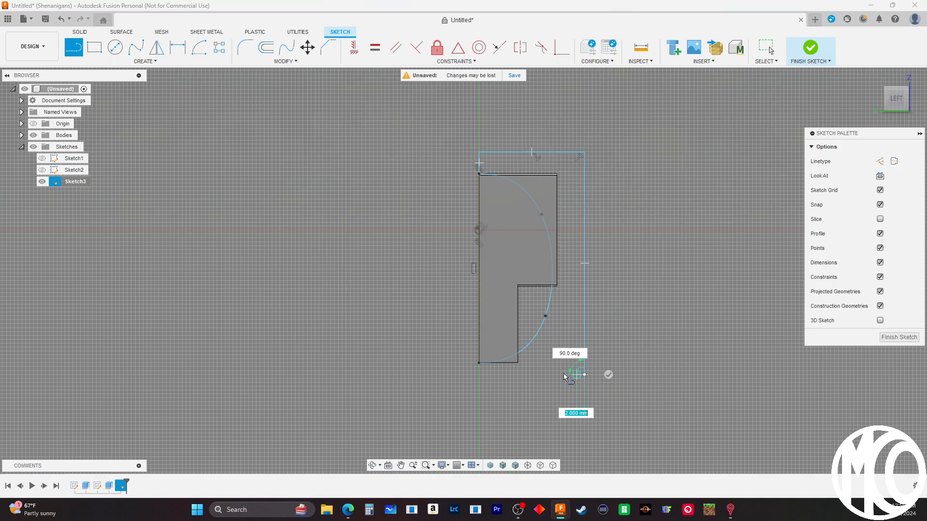
{"action": "left_click", "coordinate": [479, 375]}
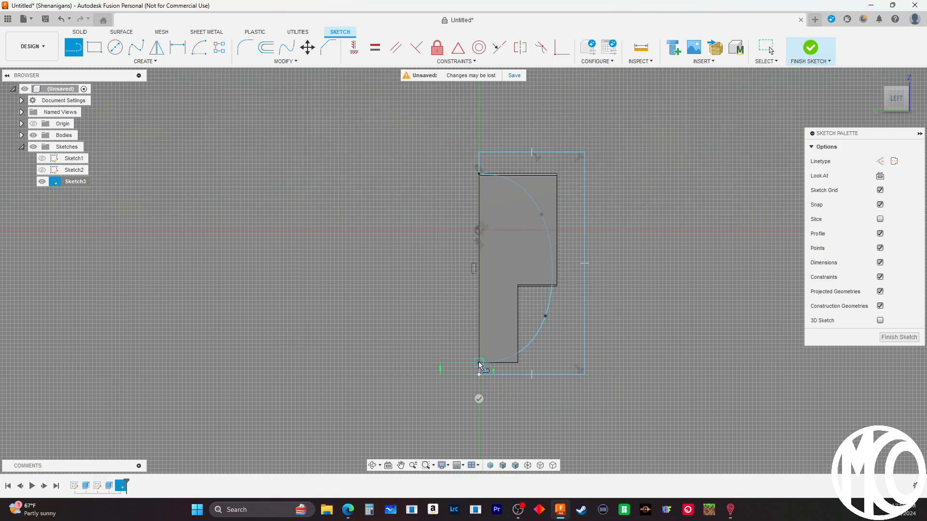
{"action": "left_click", "coordinate": [902, 337]}
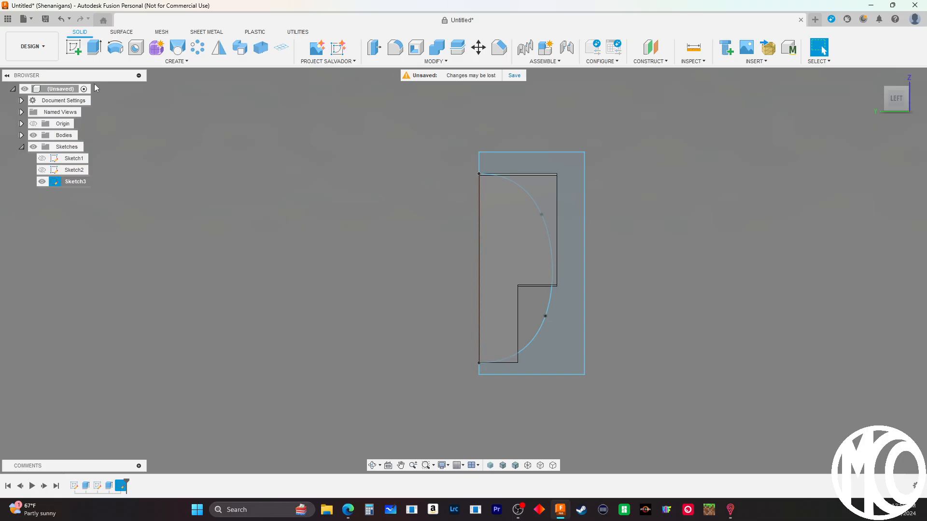
Try to cut the KEYS sign with the region outside the curve, extruded symmetrically by 100 mm, and undo the cut
{"action": "left_click", "coordinate": [100, 51]}
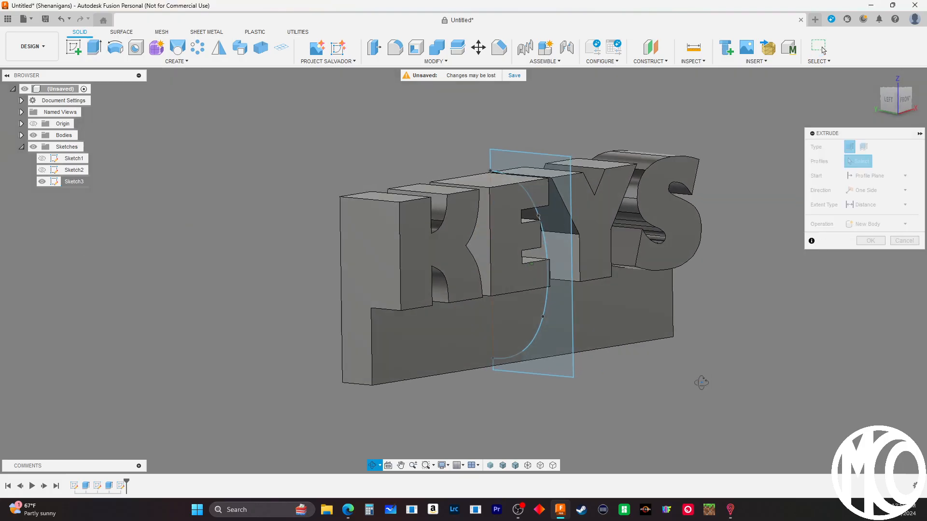
{"action": "left_click", "coordinate": [560, 248]}
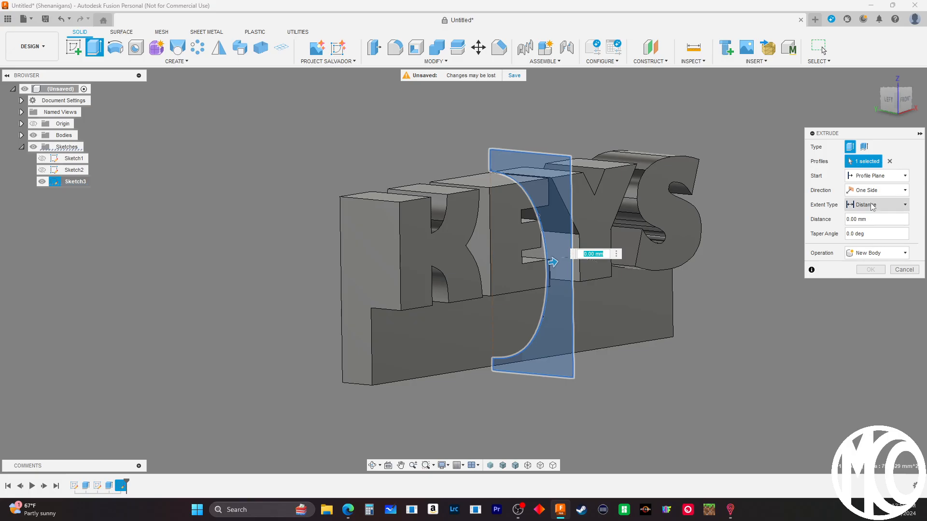
{"action": "left_click", "coordinate": [866, 191]}
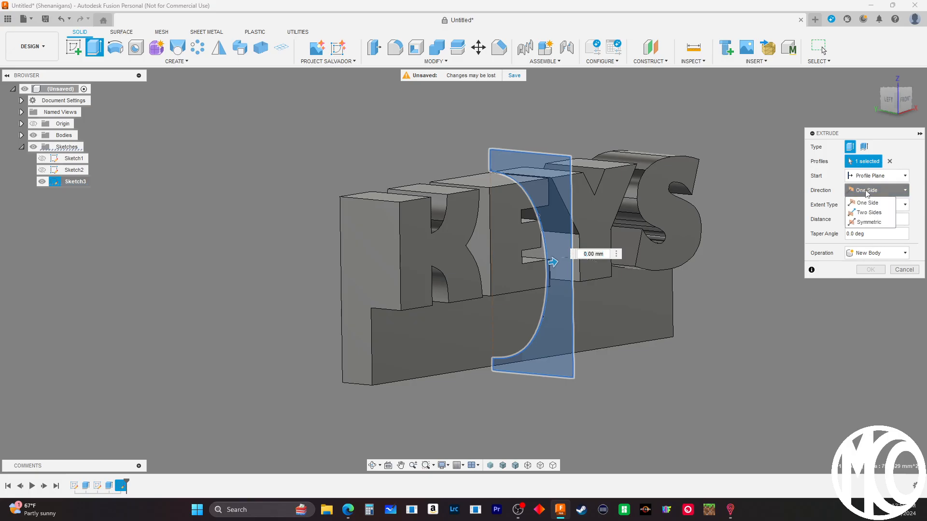
{"action": "left_click", "coordinate": [869, 222]}
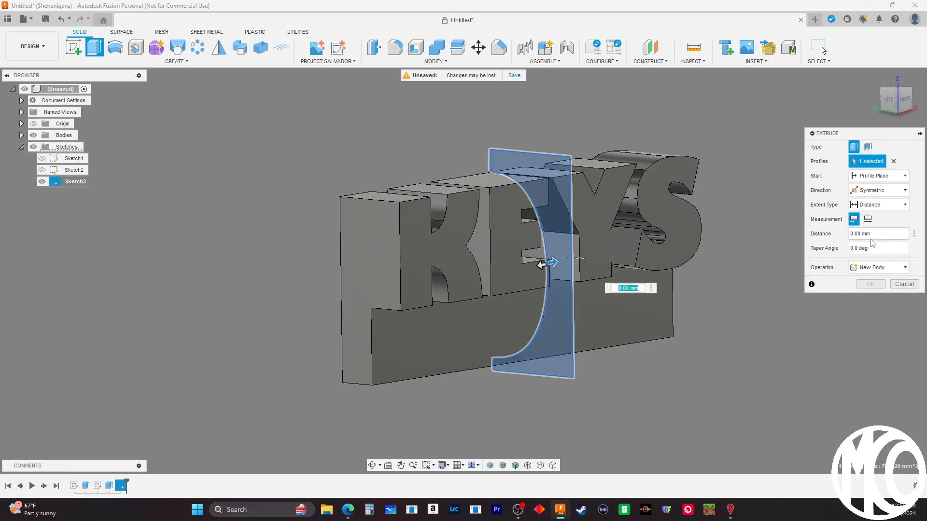
{"action": "left_click", "coordinate": [895, 267]}
{"action": "left_click", "coordinate": [866, 292]}
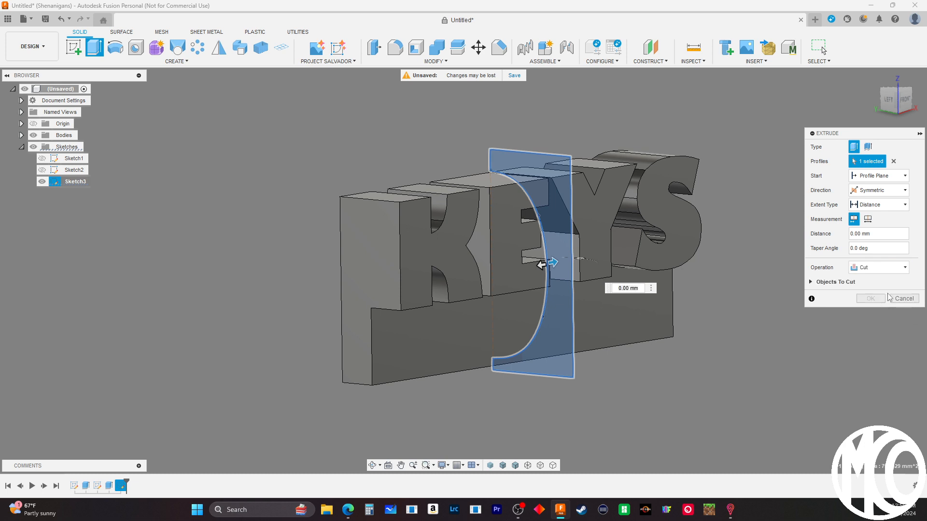
{"action": "left_click_drag", "start_coordinate": [541, 265], "coordinate": [288, 306]}
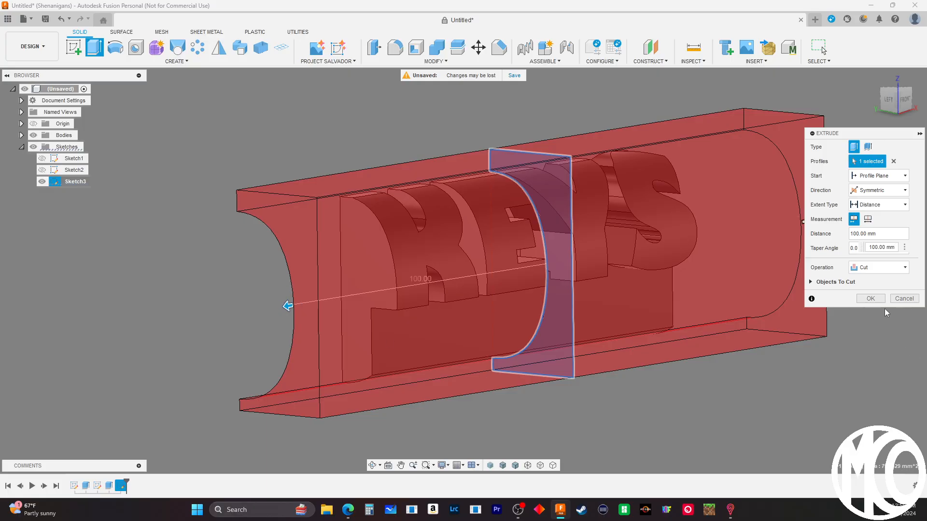
{"action": "left_click", "coordinate": [870, 299]}
{"action": "middle_click_drag", "start_coordinate": [846, 354], "coordinate": [811, 354], "text": "shift"}
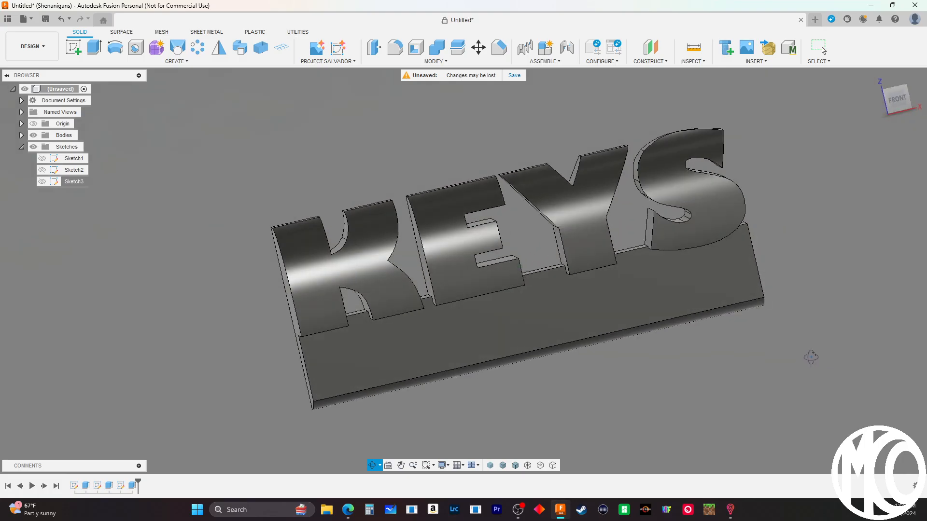
{"action": "left_click", "coordinate": [61, 19]}
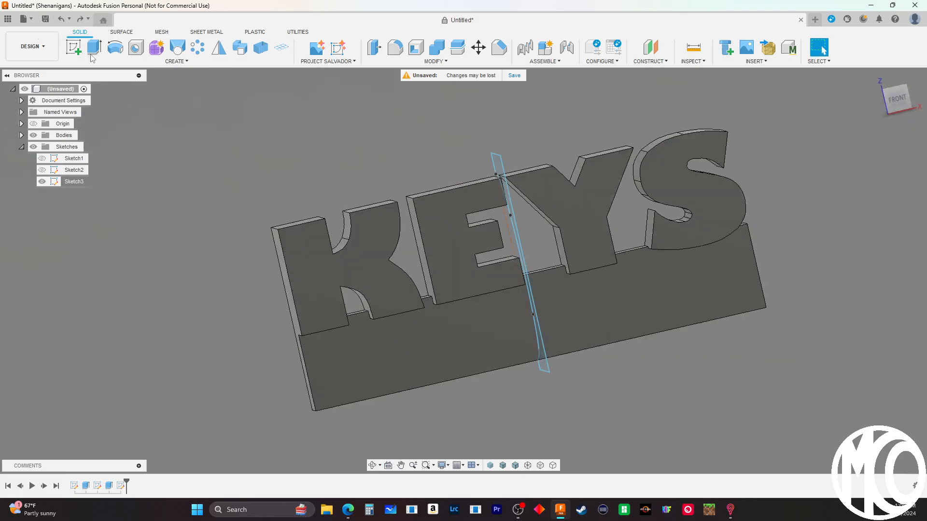
{"action": "middle_click_drag", "start_coordinate": [142, 264], "coordinate": [192, 257], "text": "shift"}
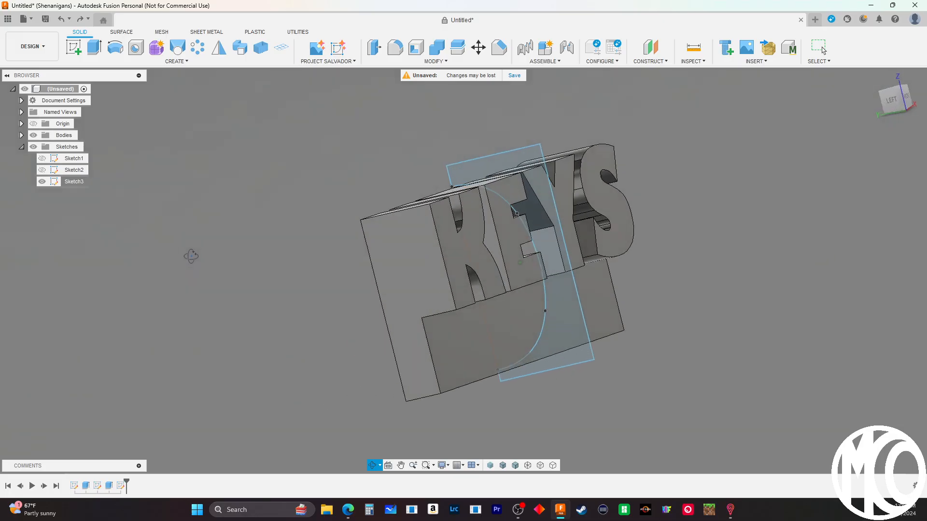
{"action": "right_click", "coordinate": [76, 184]}
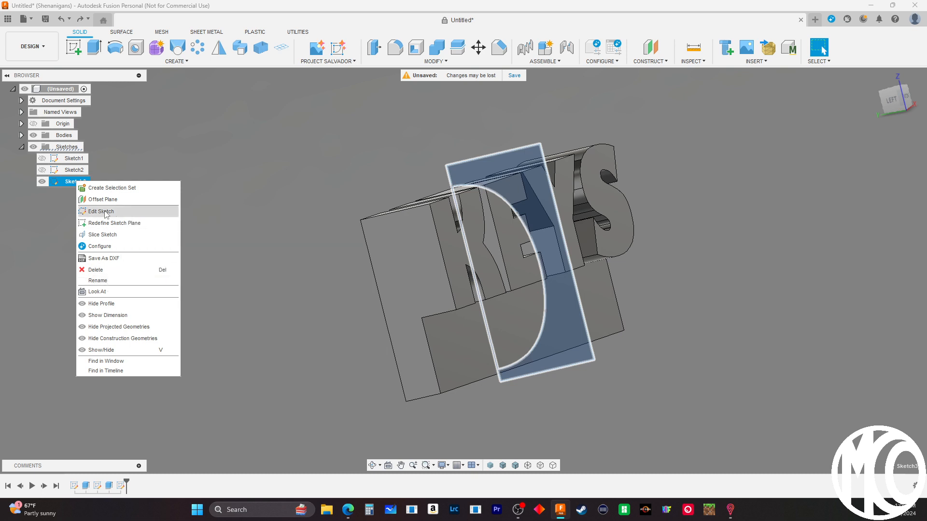
{"action": "left_click", "coordinate": [107, 235]}
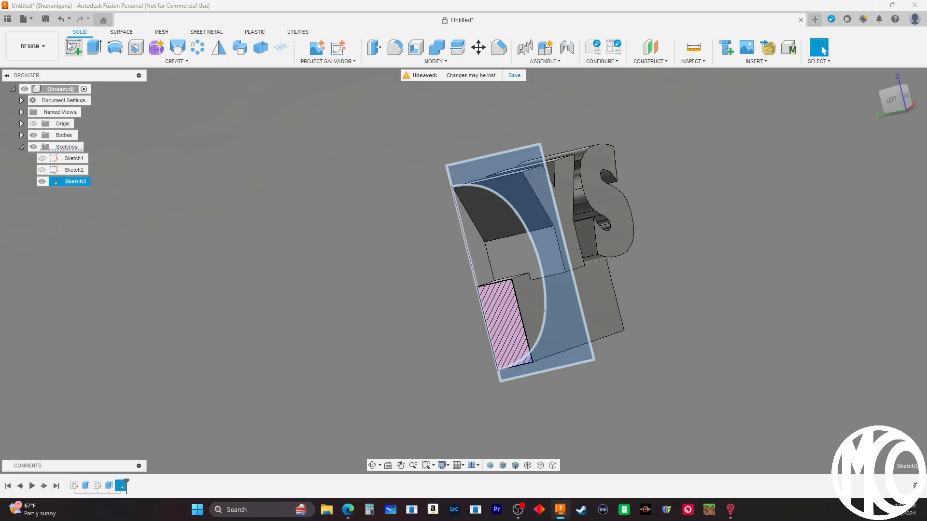
{"action": "left_click", "coordinate": [61, 20]}
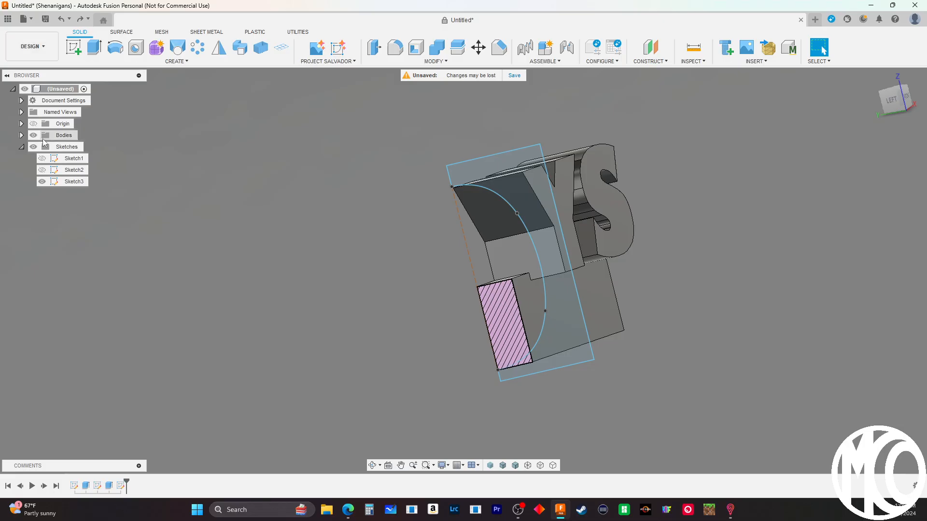
{"action": "left_click", "coordinate": [70, 19]}
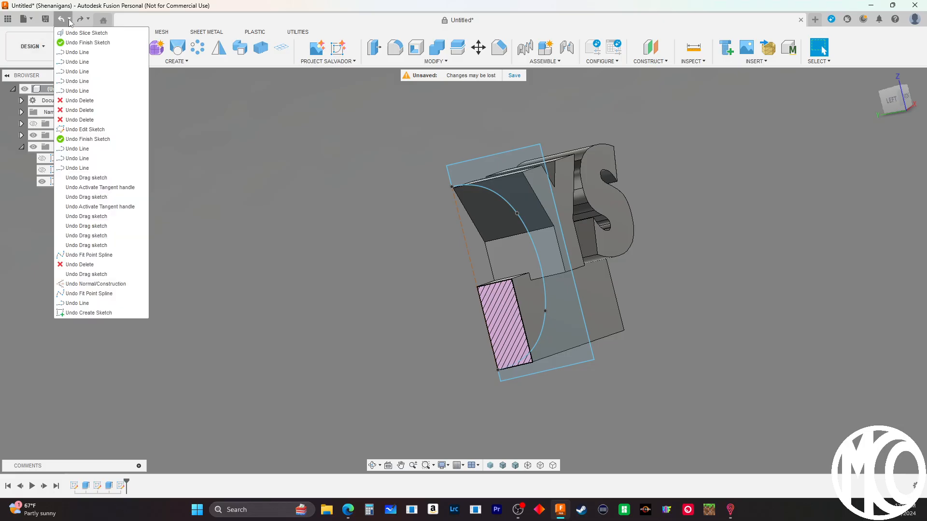
{"action": "left_click", "coordinate": [82, 33]}
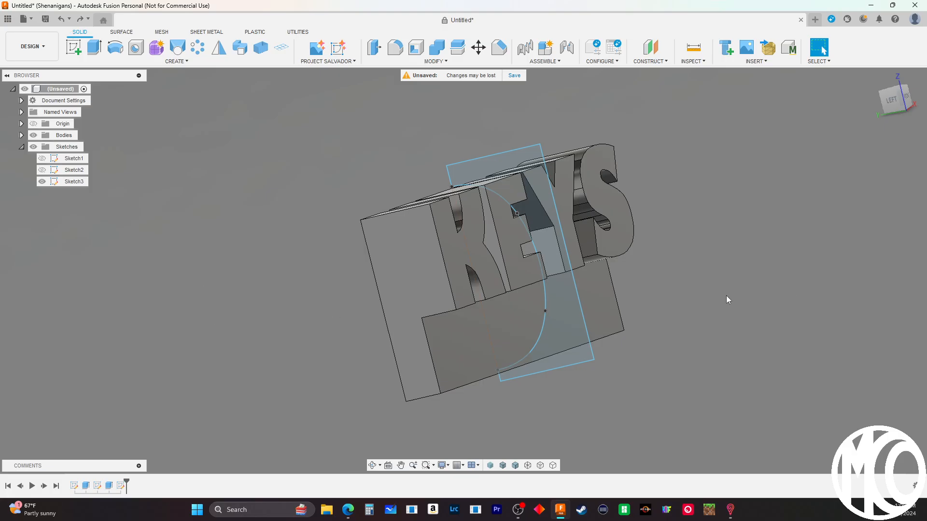
Reopen Sketch3 for editing and move the spline's lower end onto the inner corner where the letters meet the bottom strip
{"action": "right_click", "coordinate": [70, 182]}
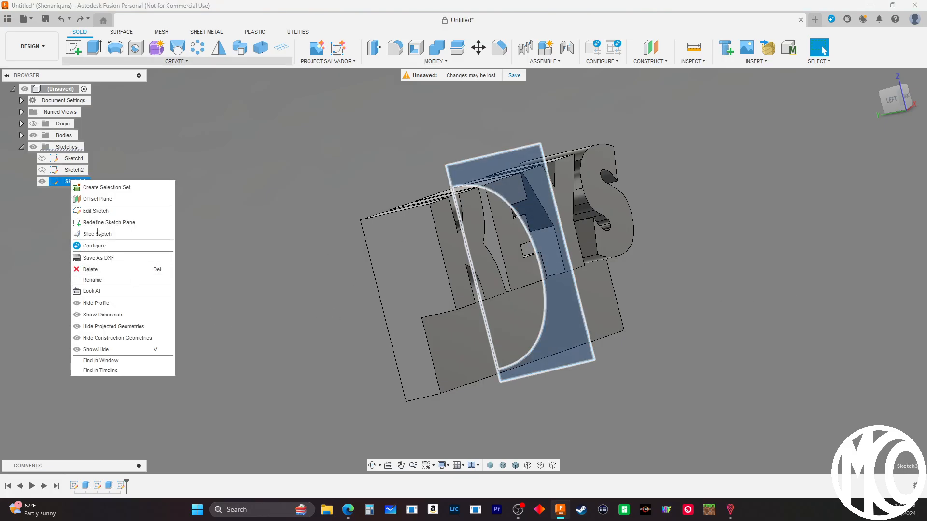
{"action": "left_click", "coordinate": [99, 212]}
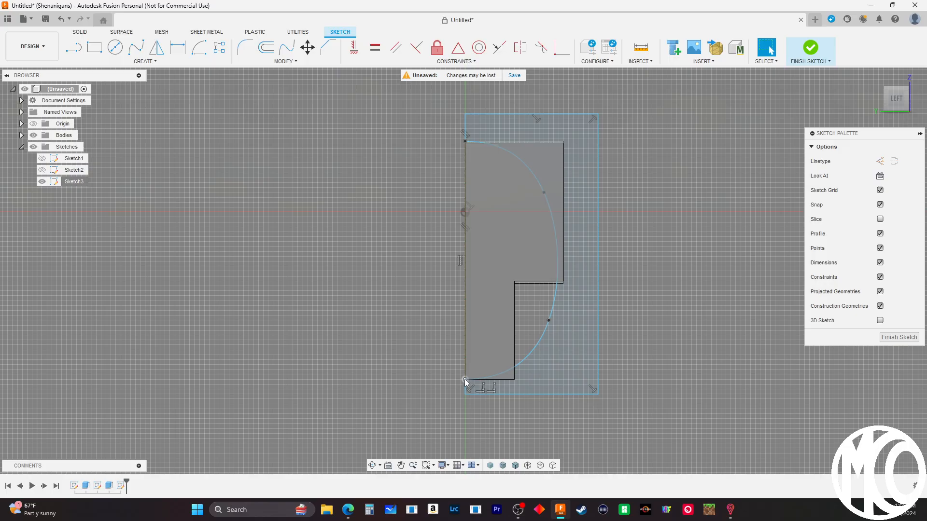
{"action": "left_click_drag", "start_coordinate": [467, 381], "coordinate": [470, 286]}
{"action": "scroll", "coordinate": [469, 286], "scroll_direction": "up", "scroll_amount": 6}
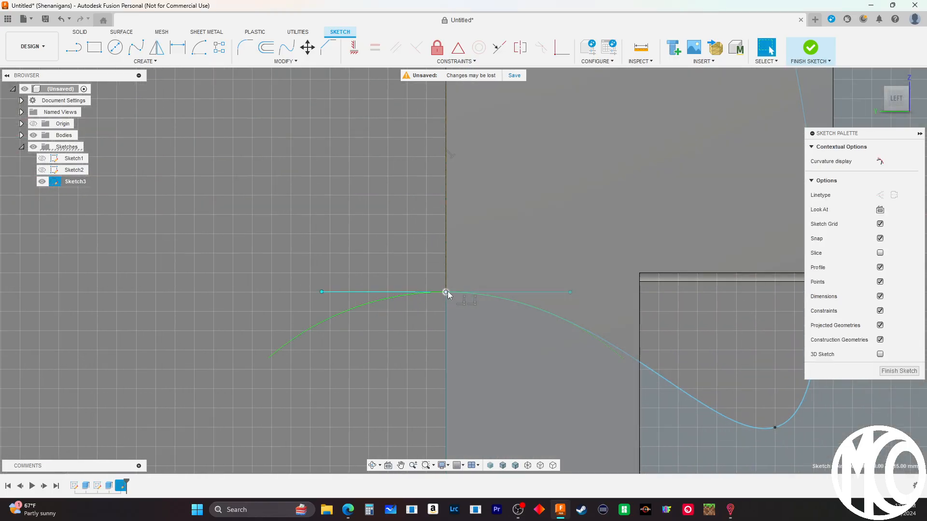
{"action": "mouse_move", "coordinate": [446, 292]}
{"action": "left_mouse_down"}
{"action": "mouse_move", "coordinate": [448, 280]}
{"action": "mouse_move", "coordinate": [639, 281]}
{"action": "left_mouse_up"}
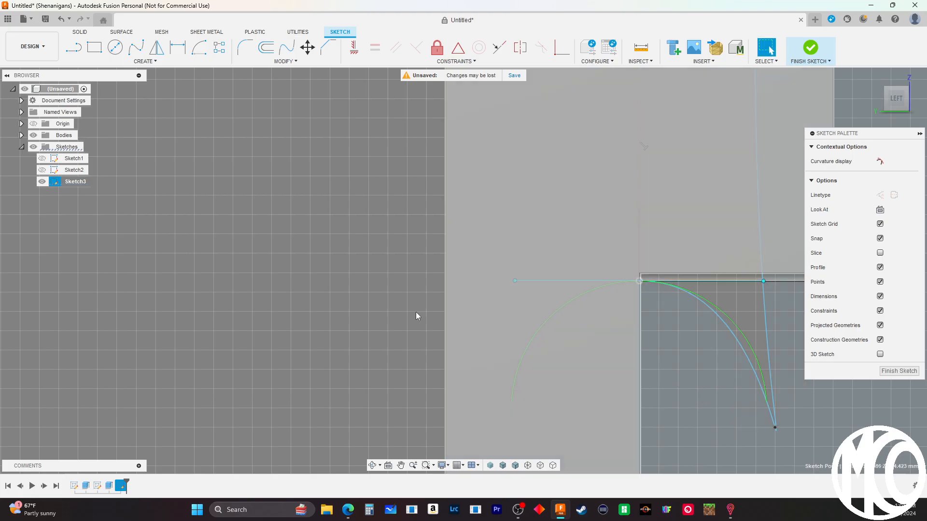
{"action": "scroll", "coordinate": [228, 314], "scroll_direction": "down", "scroll_amount": 3}
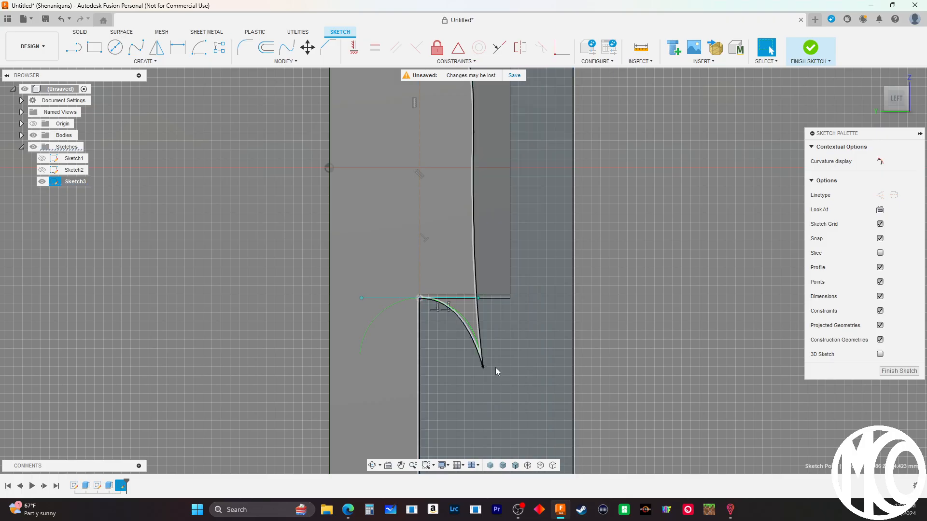
Move the spline's lower fit point up onto the front edge of the letters
{"action": "mouse_move", "coordinate": [483, 367]}
{"action": "left_mouse_down"}
{"action": "mouse_move", "coordinate": [506, 297]}
{"action": "mouse_move", "coordinate": [506, 238]}
{"action": "left_mouse_up"}
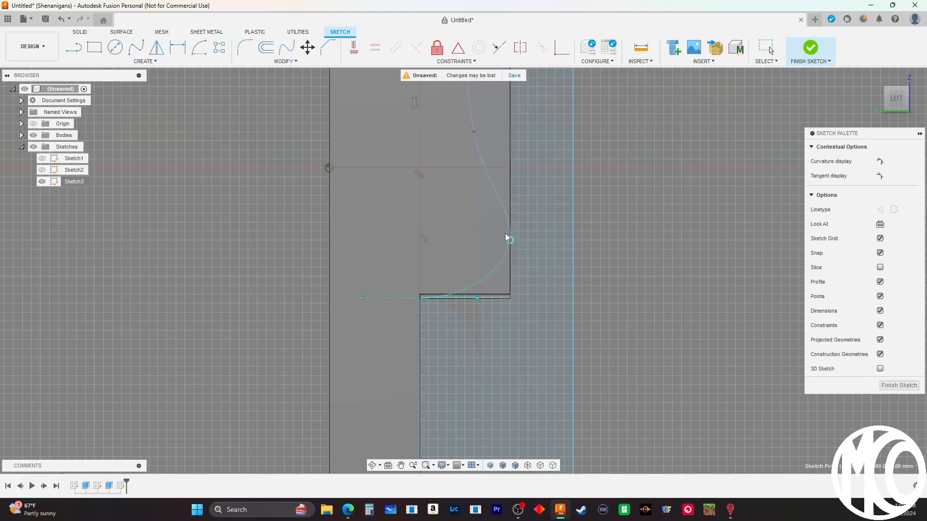
{"action": "left_click_drag", "start_coordinate": [508, 200], "coordinate": [507, 200]}
{"action": "scroll", "coordinate": [632, 384], "scroll_direction": "down", "scroll_amount": 4}
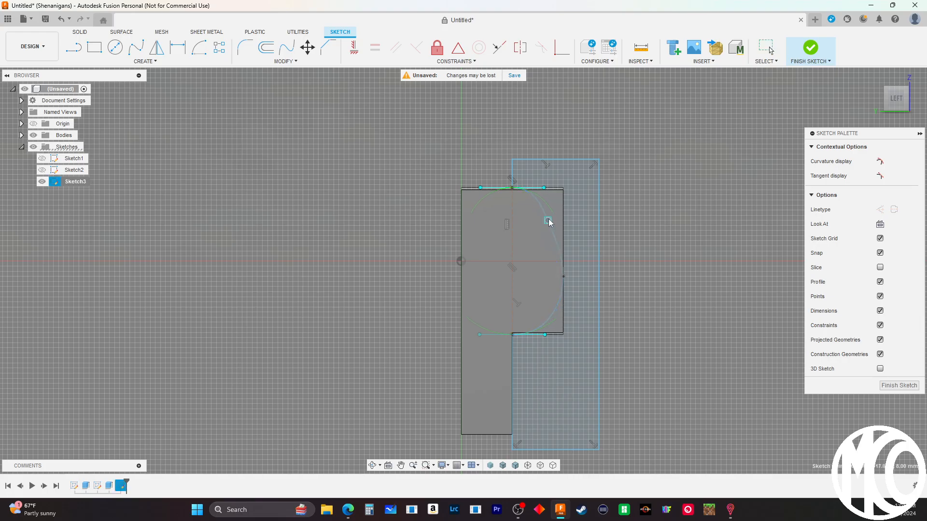
{"action": "scroll", "coordinate": [511, 215], "scroll_direction": "up", "scroll_amount": 1}
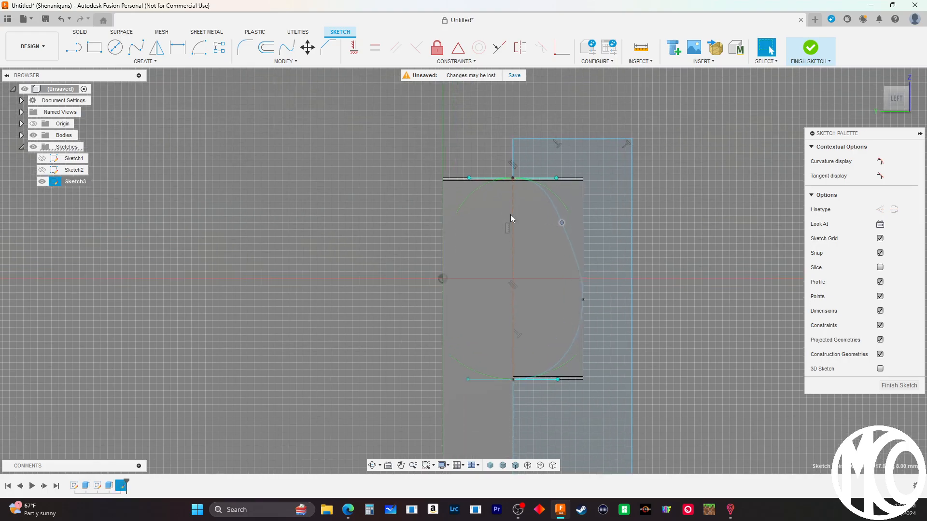
Delete the spline's lower fit point and move the remaining one onto the letters' front edge, level with the origin
{"action": "left_click", "coordinate": [583, 300]}
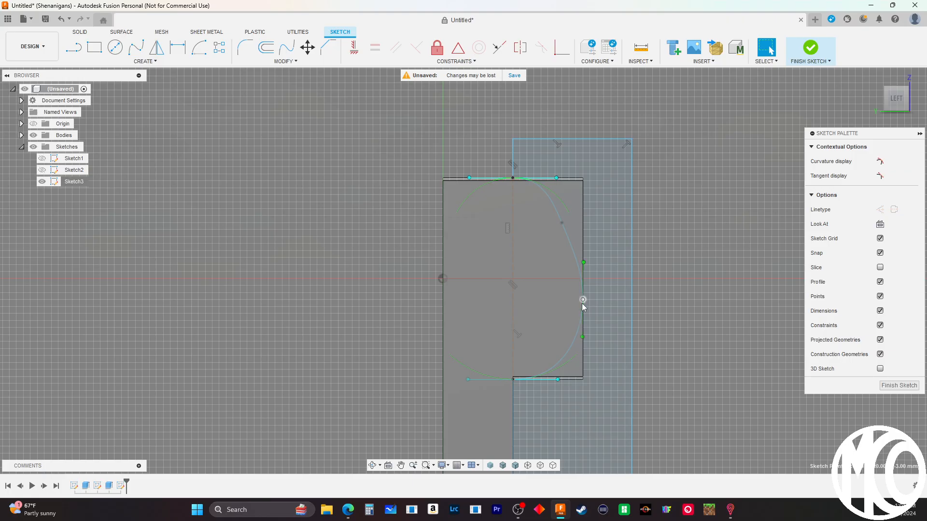
{"action": "key", "text": "Delete"}
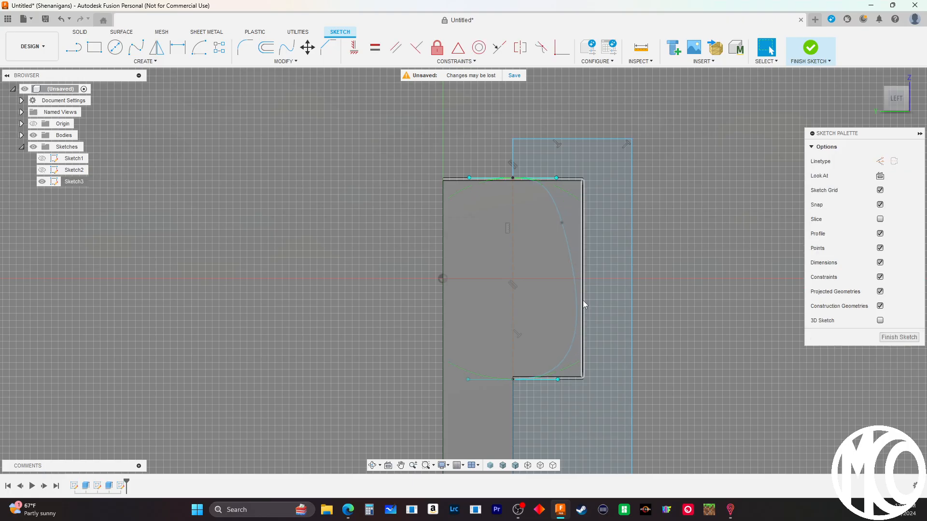
{"action": "left_click", "coordinate": [563, 227]}
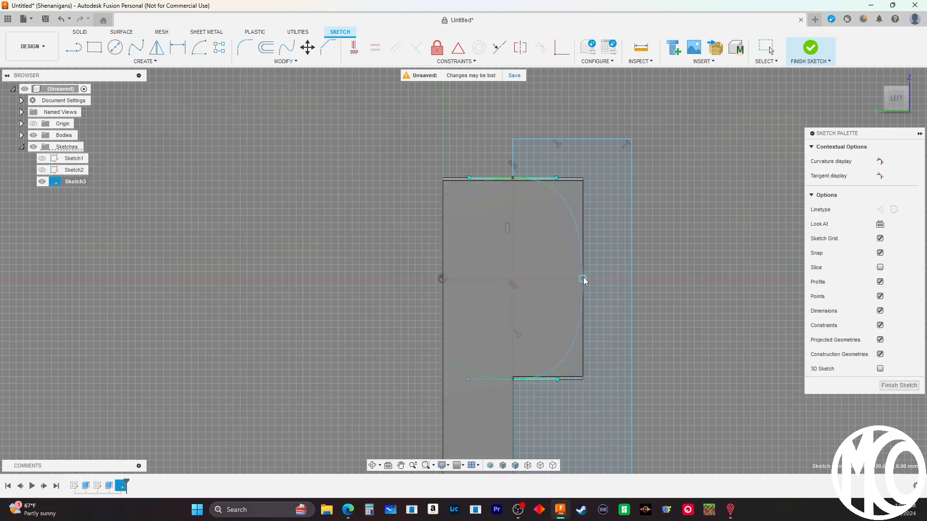
{"action": "key", "text": "Escape"}
{"action": "scroll", "coordinate": [507, 183], "scroll_direction": "up", "scroll_amount": 5}
{"action": "scroll", "coordinate": [500, 175], "scroll_direction": "down", "scroll_amount": 5}
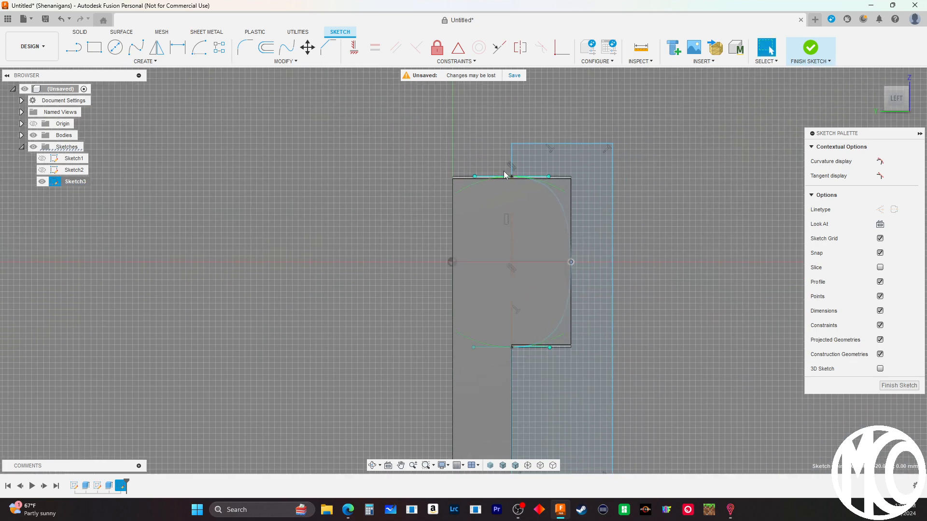
{"action": "scroll", "coordinate": [550, 304], "scroll_direction": "up", "scroll_amount": 8}
{"action": "scroll", "coordinate": [578, 254], "scroll_direction": "down", "scroll_amount": 6}
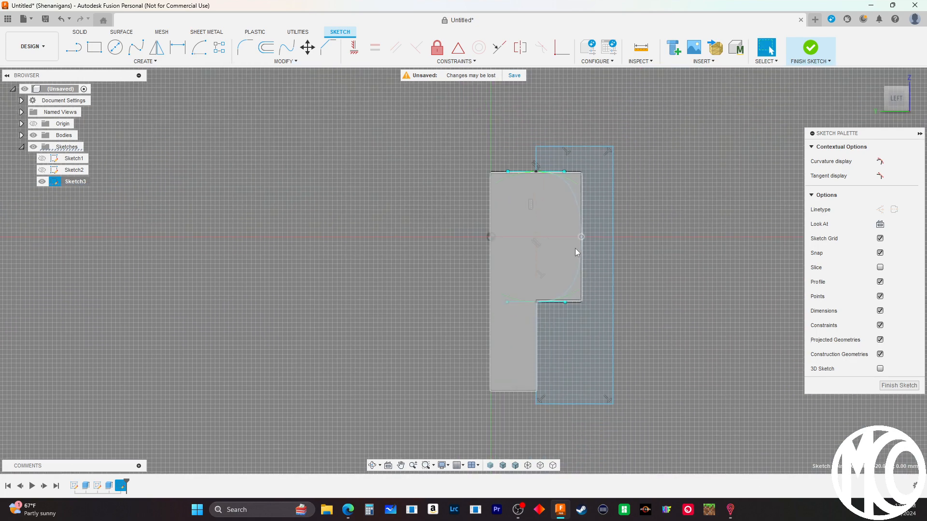
Finish the sketch and cut the letters' front with the region outside the curve, extruded symmetrically by 90.80 mm
{"action": "mouse_move", "coordinate": [705, 408]}
{"action": "middle_mouse_down", "text": "shift"}
{"action": "mouse_move", "coordinate": [668, 400]}
{"action": "mouse_move", "coordinate": [696, 406]}
{"action": "middle_mouse_up", "text": "shift"}
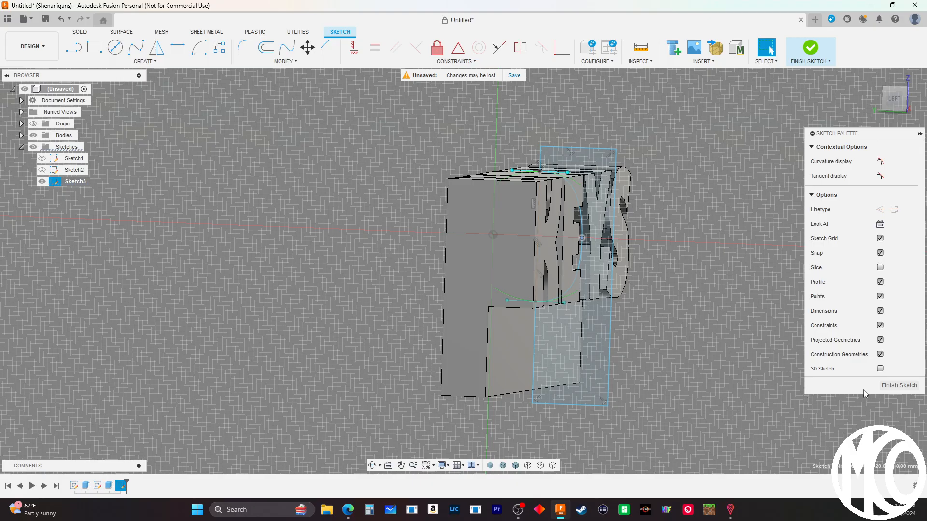
{"action": "left_click", "coordinate": [899, 386]}
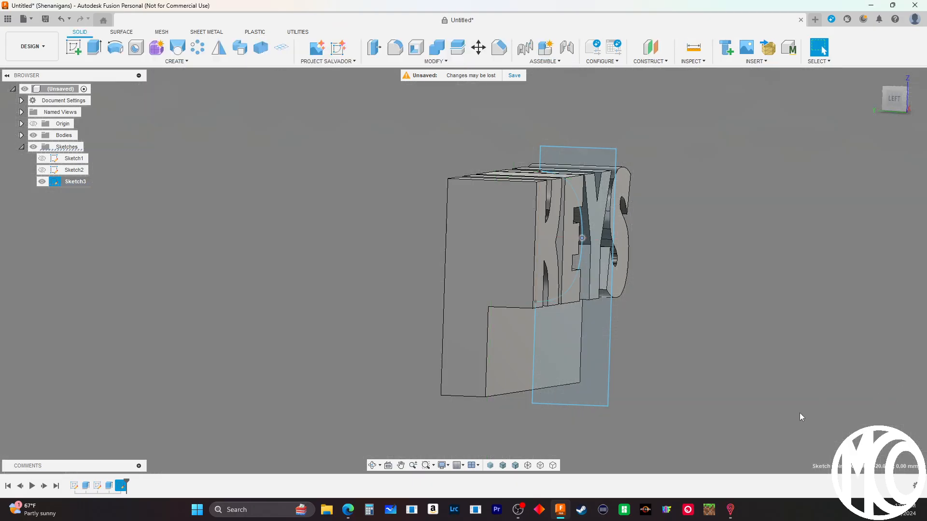
{"action": "left_click", "coordinate": [94, 47]}
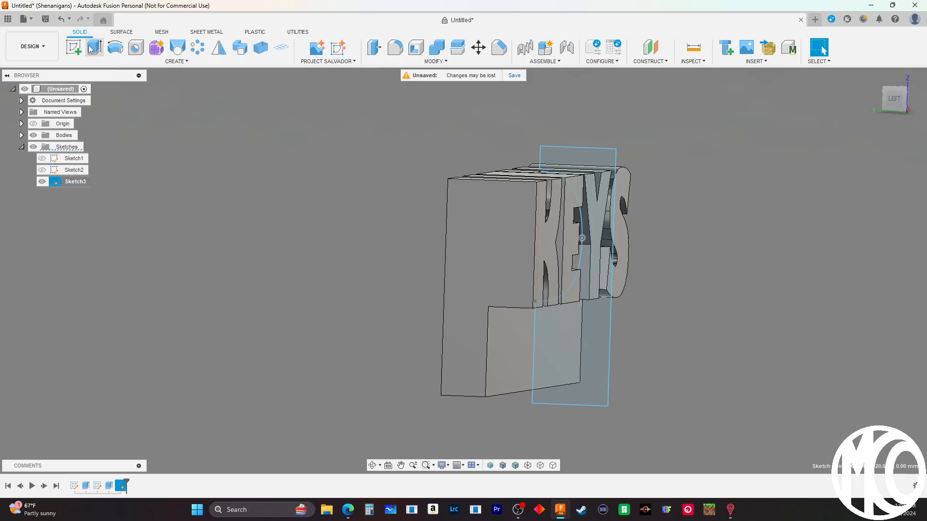
{"action": "left_click", "coordinate": [571, 342]}
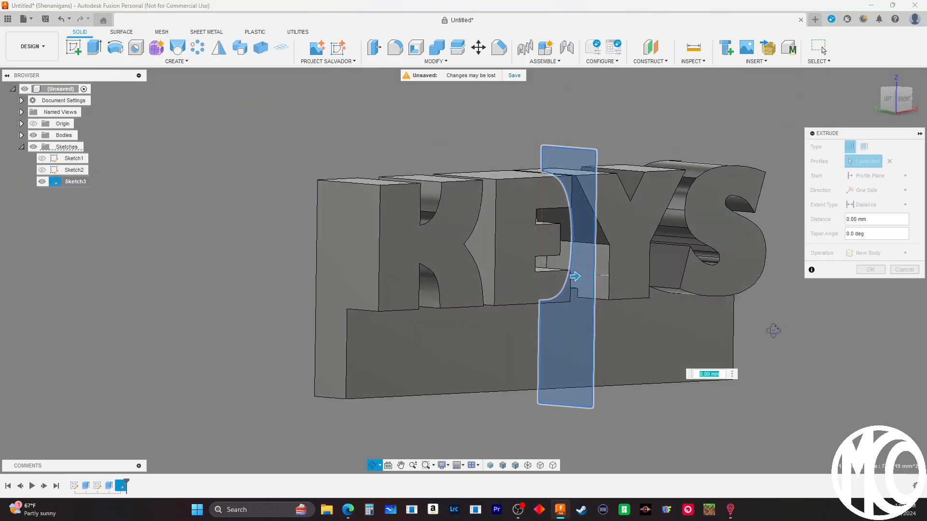
{"action": "left_click", "coordinate": [876, 190]}
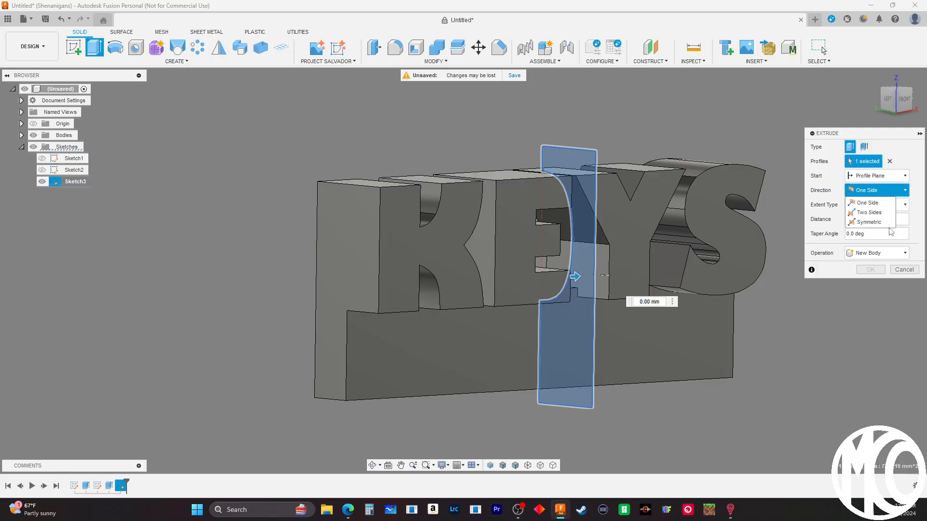
{"action": "left_click", "coordinate": [869, 225]}
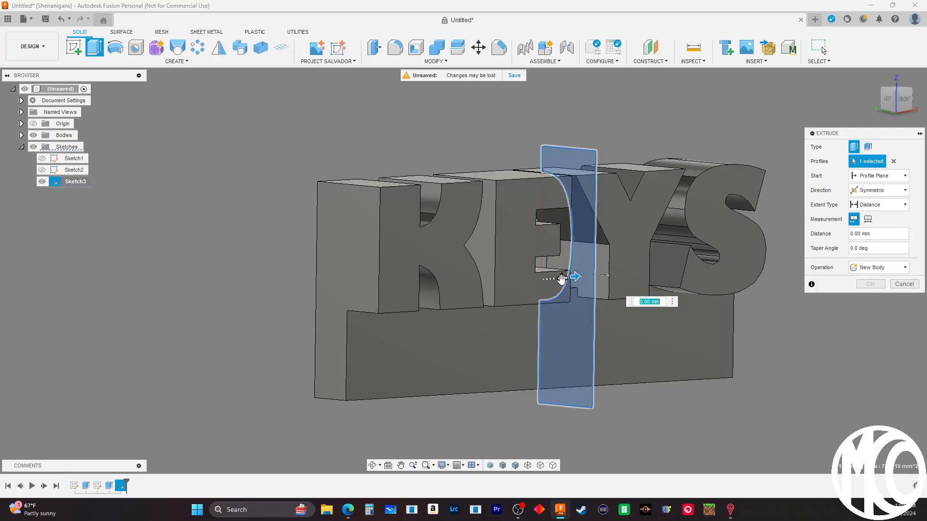
{"action": "left_click_drag", "start_coordinate": [564, 278], "coordinate": [259, 294]}
{"action": "scroll", "coordinate": [227, 262], "scroll_direction": "down", "scroll_amount": 2}
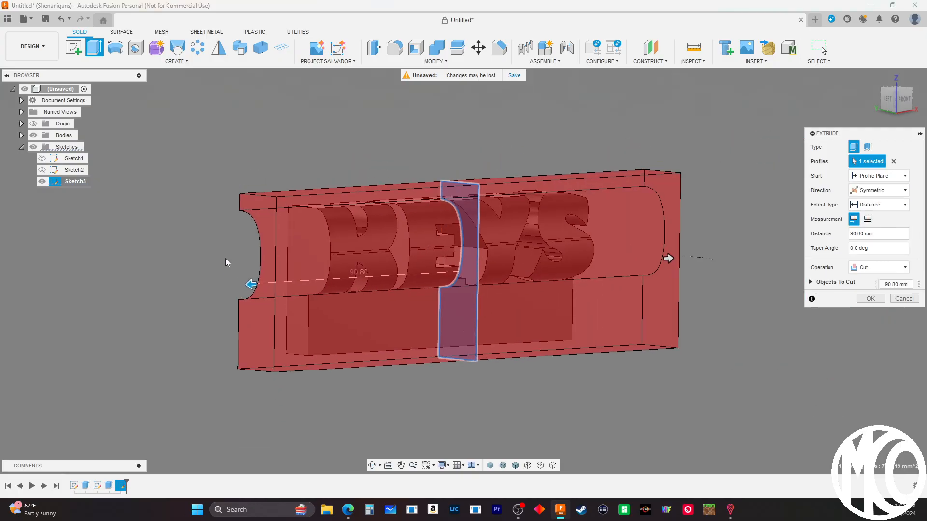
{"action": "middle_click_drag", "start_coordinate": [774, 387], "coordinate": [755, 386], "text": "shift"}
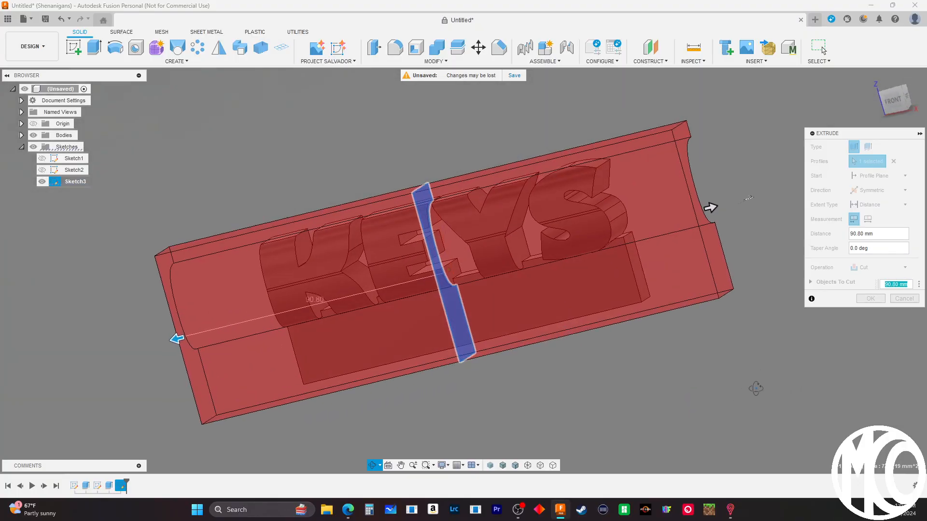
{"action": "left_click", "coordinate": [878, 302]}
{"action": "middle_click_drag", "start_coordinate": [674, 381], "coordinate": [725, 370], "text": "shift"}
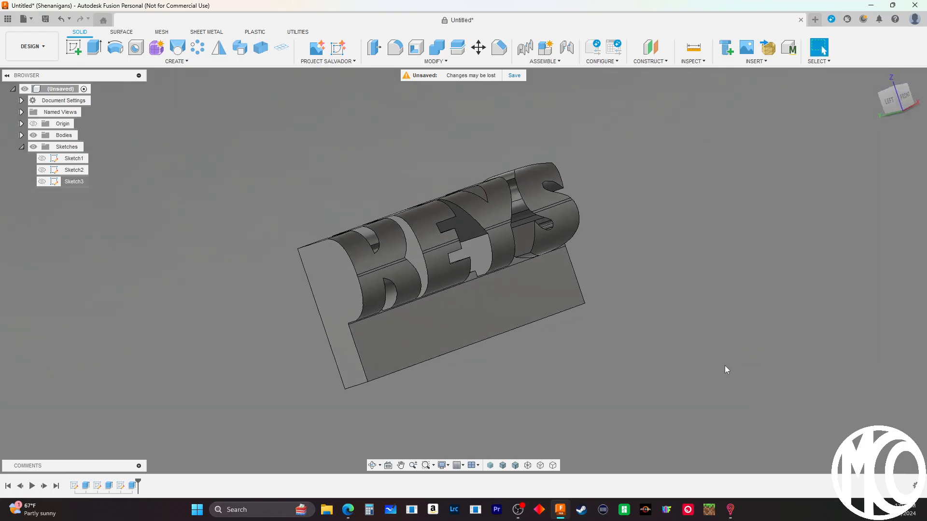
{"action": "scroll", "coordinate": [499, 178], "scroll_direction": "up", "scroll_amount": 10}
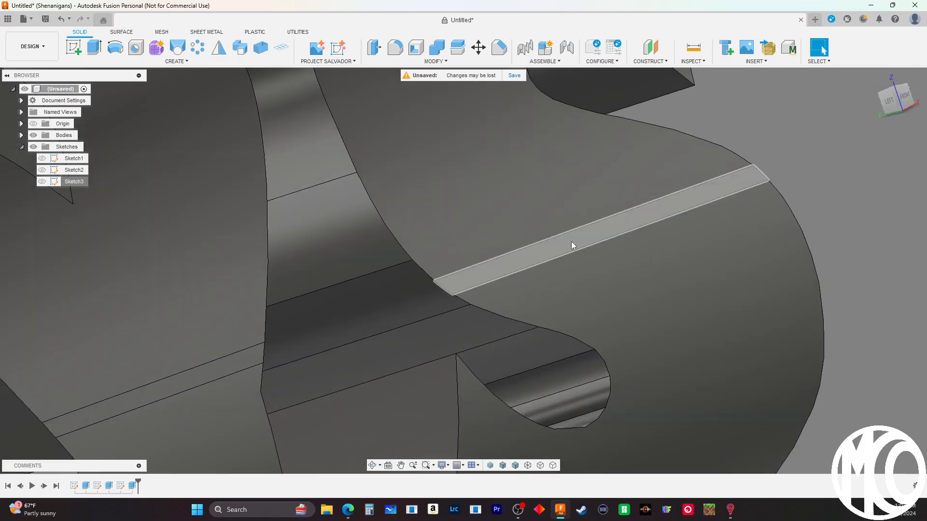
{"action": "scroll", "coordinate": [597, 242], "scroll_direction": "down", "scroll_amount": 10}
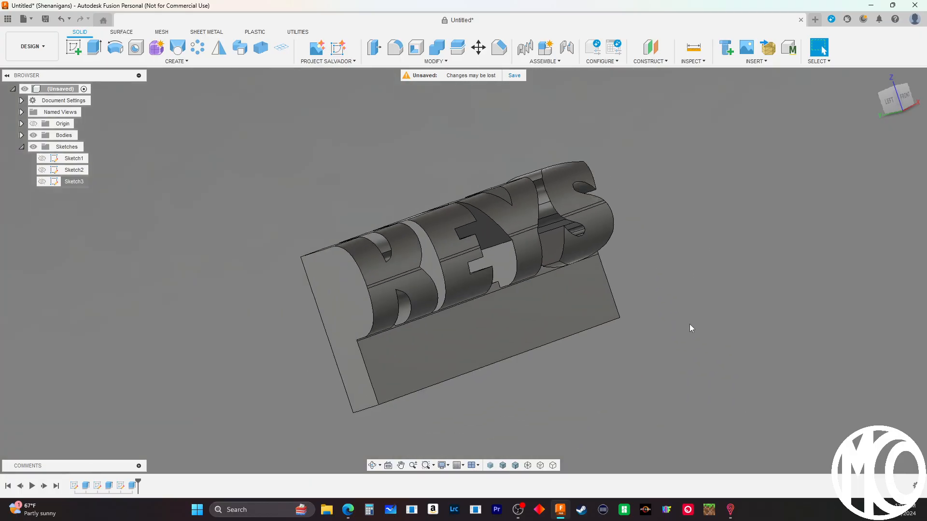
{"action": "mouse_move", "coordinate": [689, 324]}
{"action": "middle_mouse_down", "text": "shift"}
{"action": "mouse_move", "coordinate": [737, 335]}
{"action": "mouse_move", "coordinate": [637, 371]}
{"action": "mouse_move", "coordinate": [853, 268]}
{"action": "mouse_move", "coordinate": [689, 311]}
{"action": "mouse_move", "coordinate": [701, 308]}
{"action": "mouse_move", "coordinate": [699, 297]}
{"action": "mouse_move", "coordinate": [668, 325]}
{"action": "mouse_move", "coordinate": [688, 304]}
{"action": "mouse_move", "coordinate": [727, 304]}
{"action": "mouse_move", "coordinate": [700, 310]}
{"action": "middle_mouse_up", "text": "shift"}
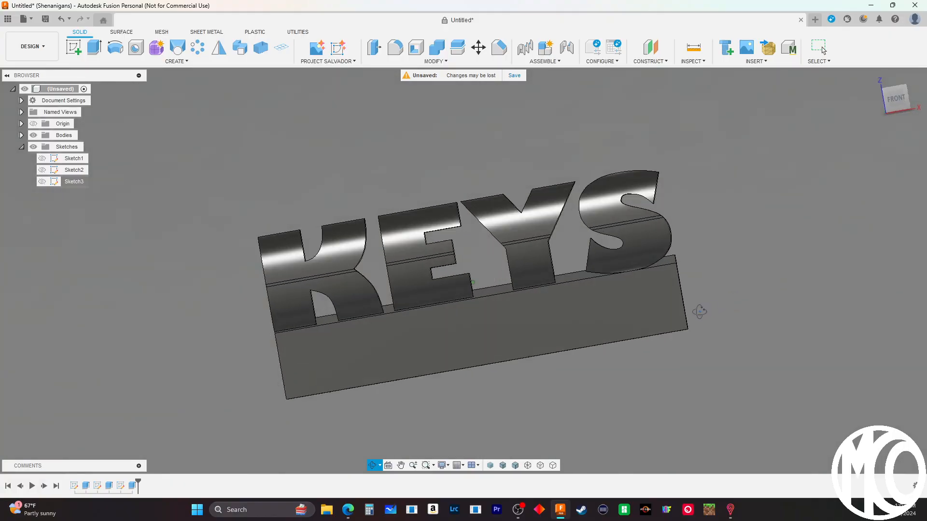
{"action": "mouse_move", "coordinate": [886, 119]}
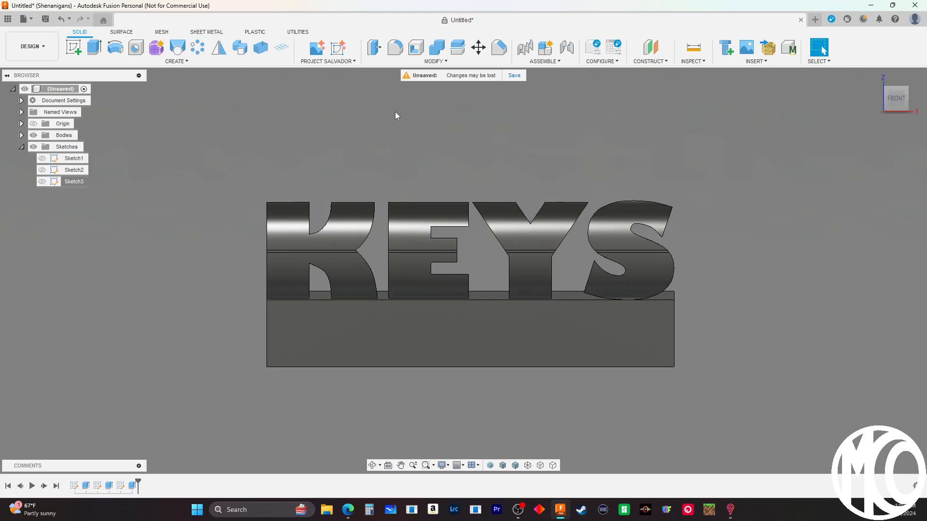
{"action": "left_click", "coordinate": [74, 47]}
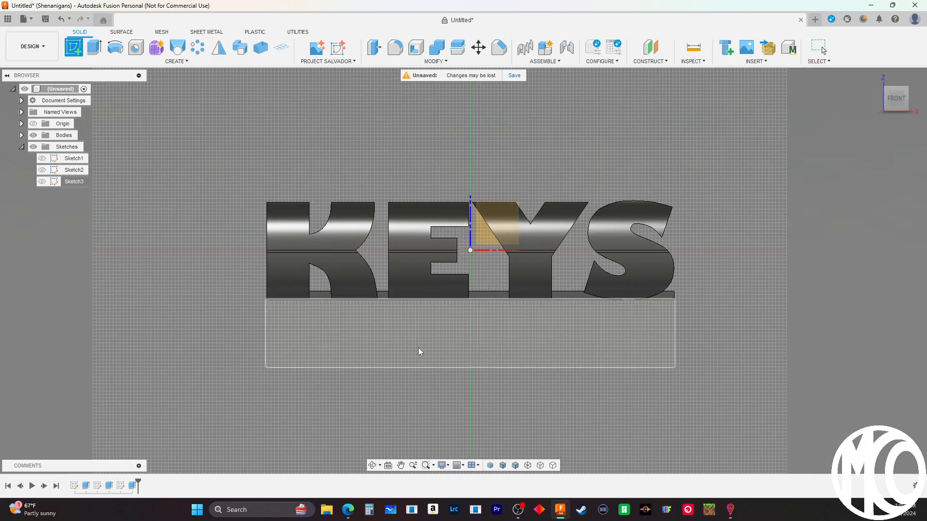
{"action": "left_click", "coordinate": [474, 347]}
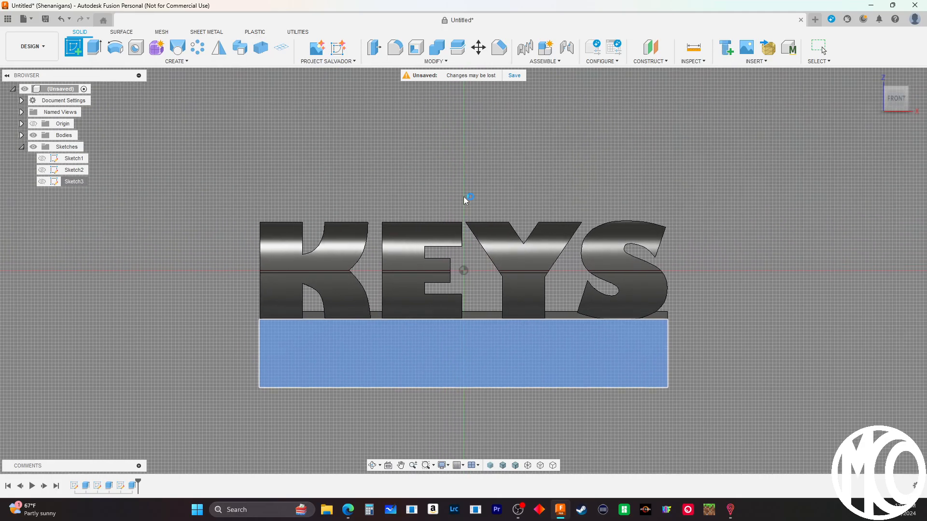
{"action": "scroll", "coordinate": [473, 261], "scroll_direction": "up", "scroll_amount": 5}
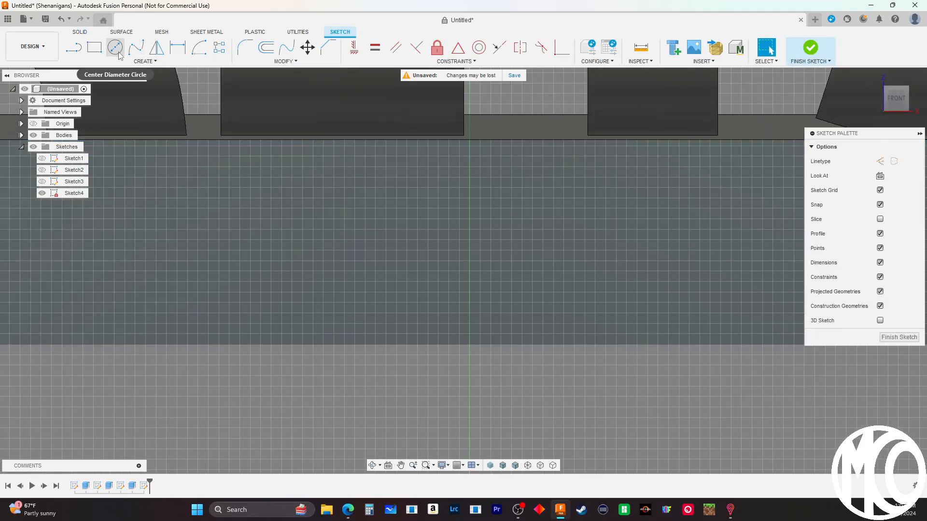
{"action": "key", "text": "l"}
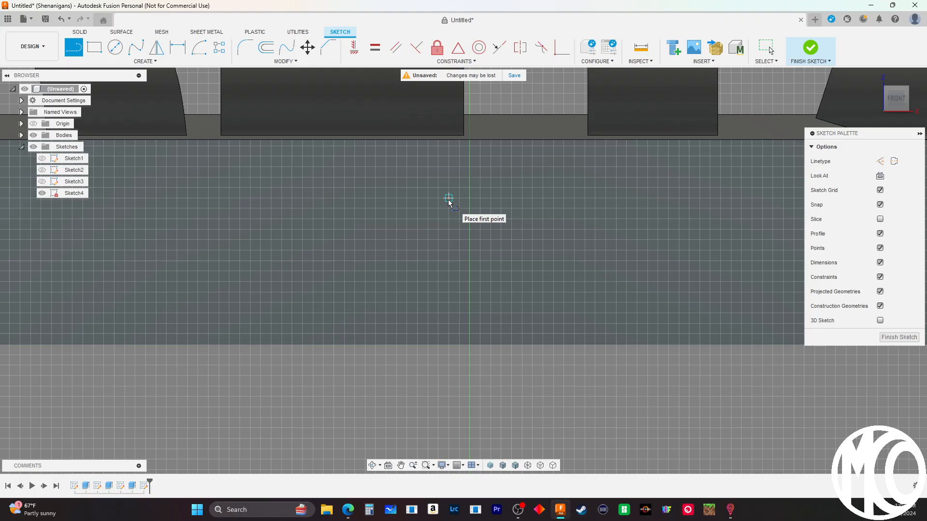
{"action": "scroll", "coordinate": [453, 363], "scroll_direction": "down", "scroll_amount": 6}
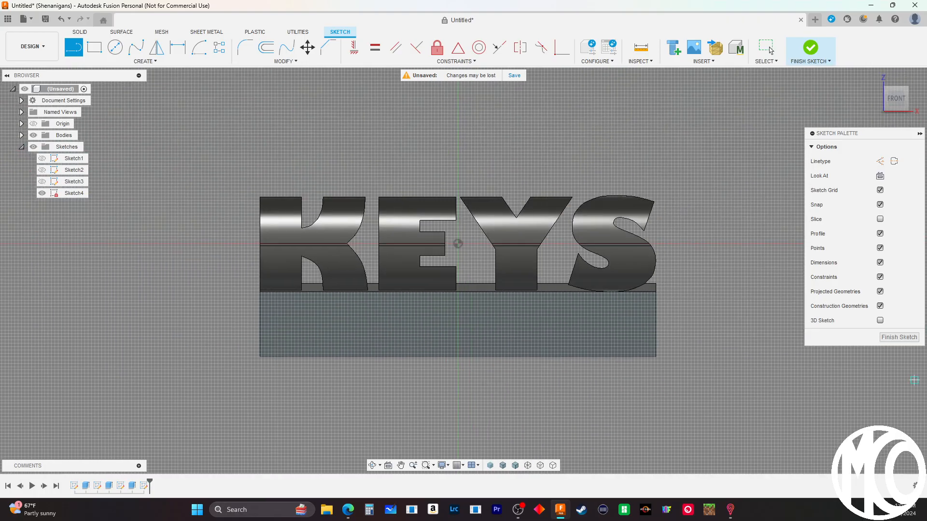
{"action": "left_click", "coordinate": [899, 337]}
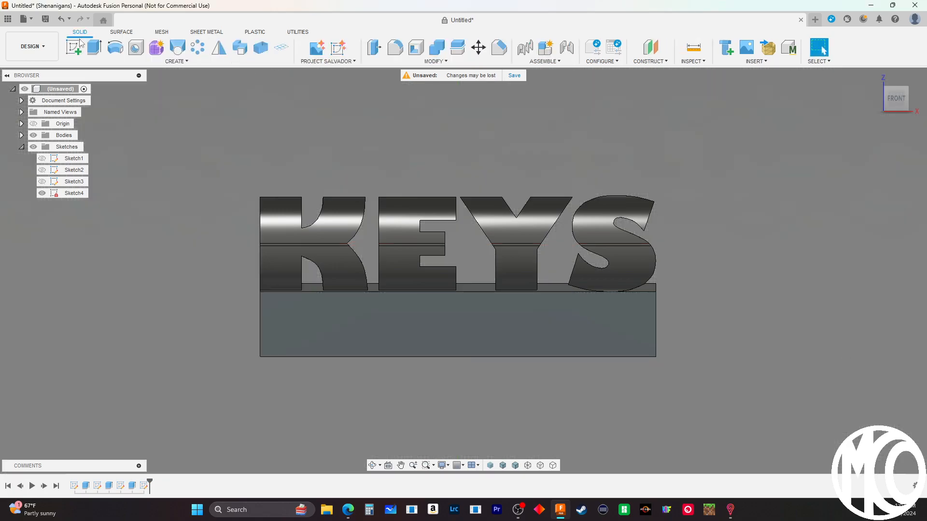
Start a sketch on the vertical YZ origin plane and switch the model display to wireframe
{"action": "left_click", "coordinate": [77, 44]}
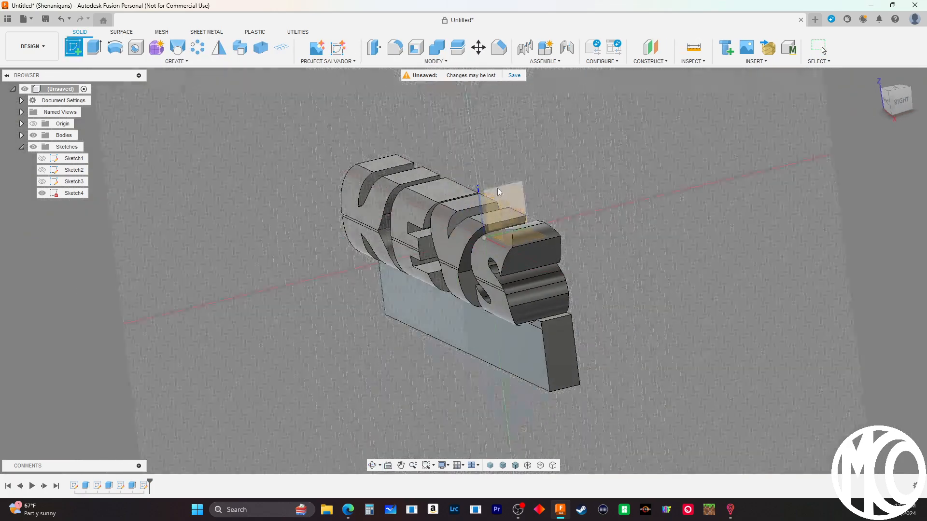
{"action": "left_click", "coordinate": [499, 192]}
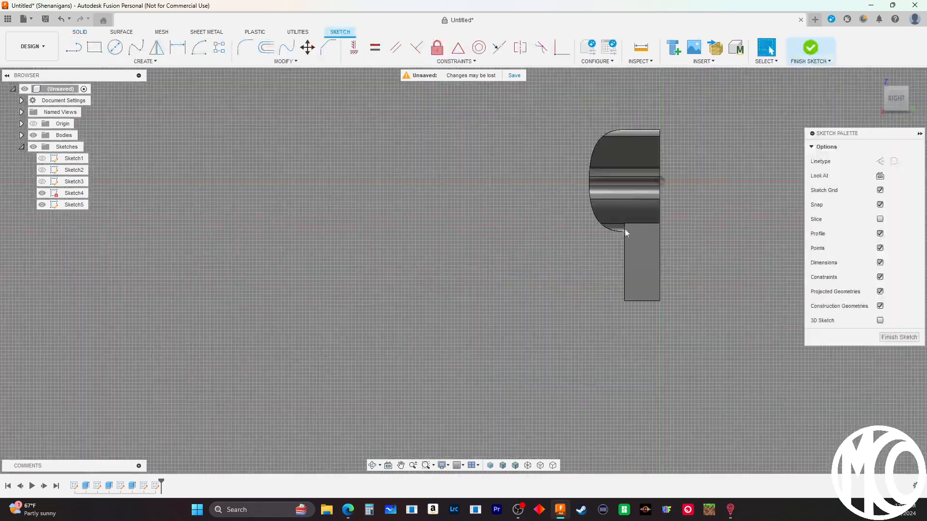
{"action": "scroll", "coordinate": [627, 285], "scroll_direction": "up", "scroll_amount": 6}
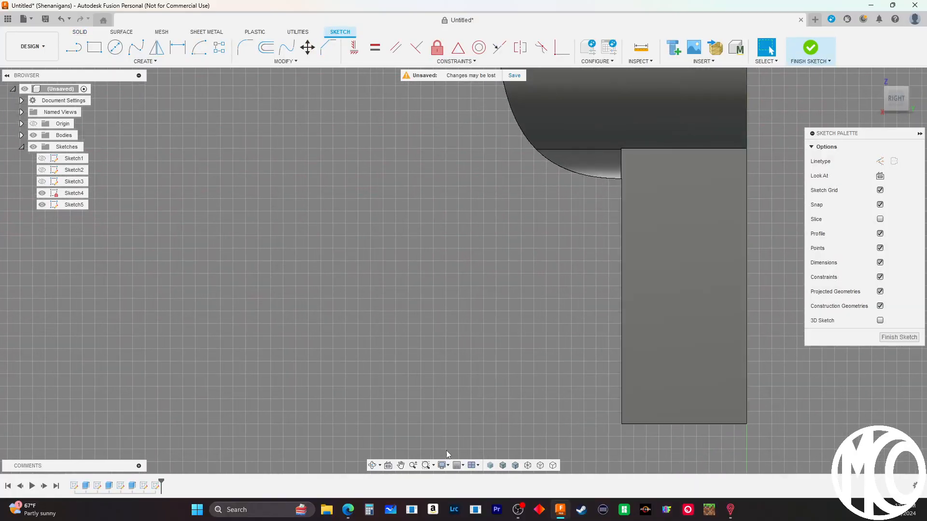
{"action": "left_click", "coordinate": [528, 465]}
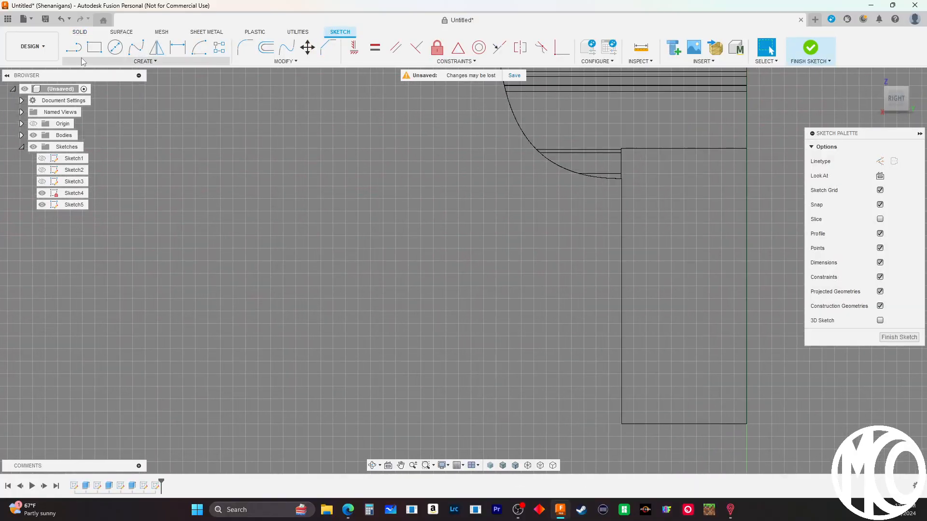
Draw a three-point spline bulging forward from the strip's lower front corner and start a horizontal line at its upper end
{"action": "left_click", "coordinate": [132, 50]}
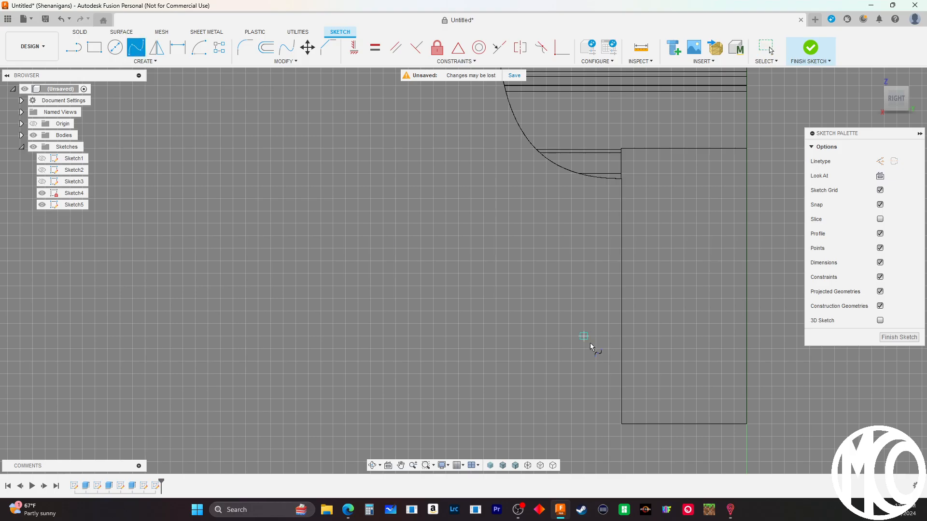
{"action": "left_click", "coordinate": [622, 425]}
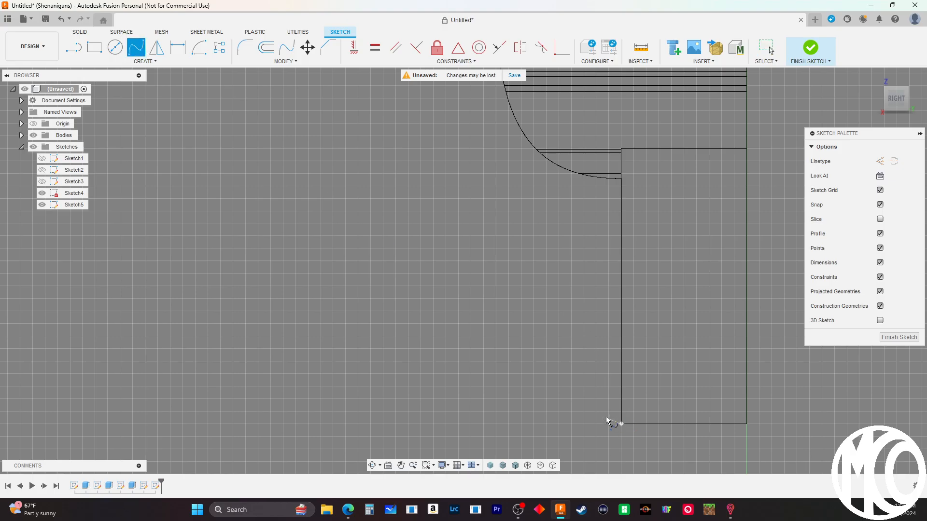
{"action": "left_click", "coordinate": [508, 374]}
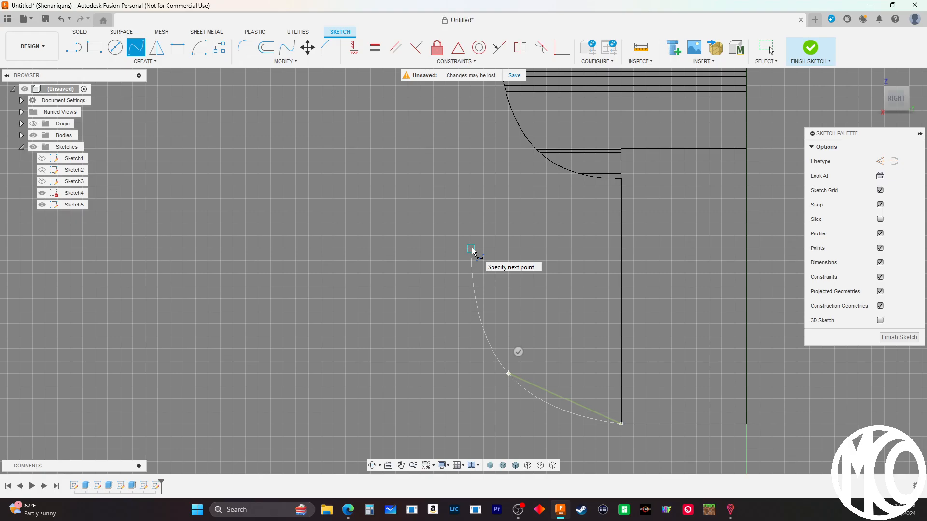
{"action": "double_click", "coordinate": [508, 286]}
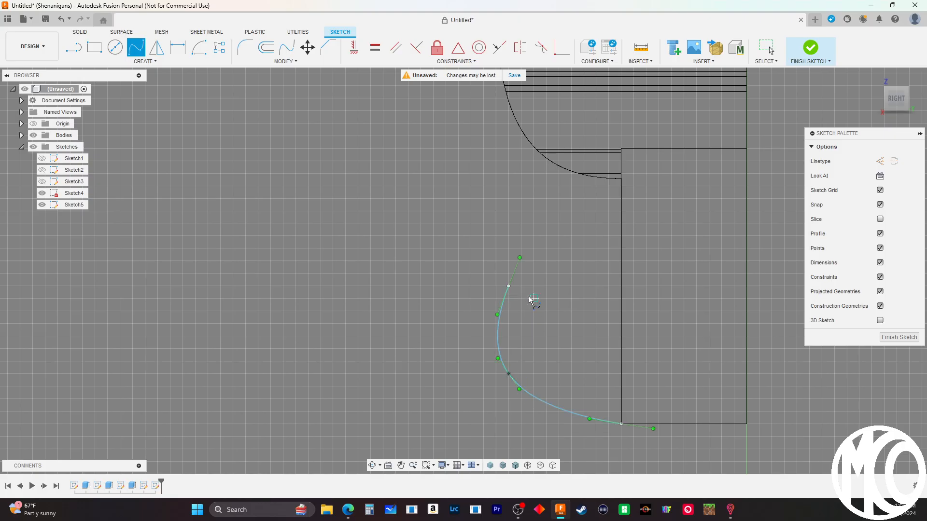
{"action": "left_click", "coordinate": [76, 50]}
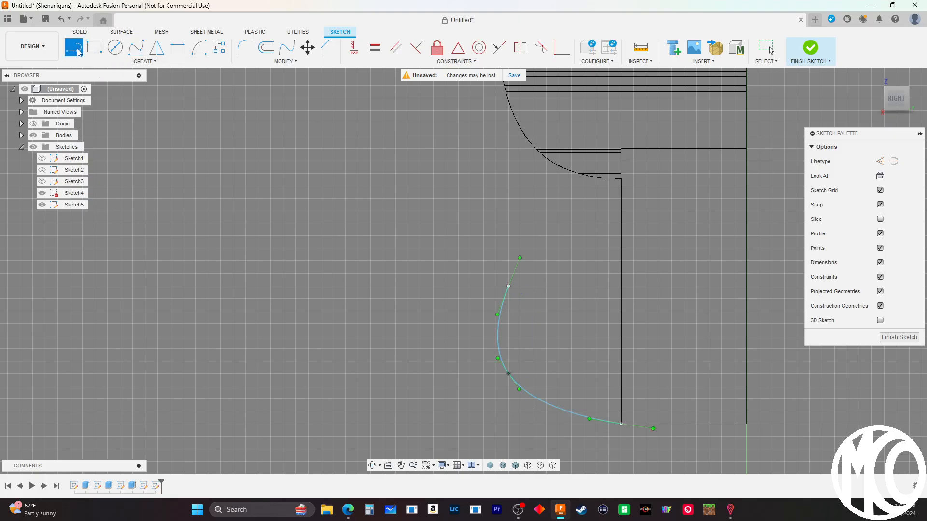
{"action": "left_click", "coordinate": [508, 286]}
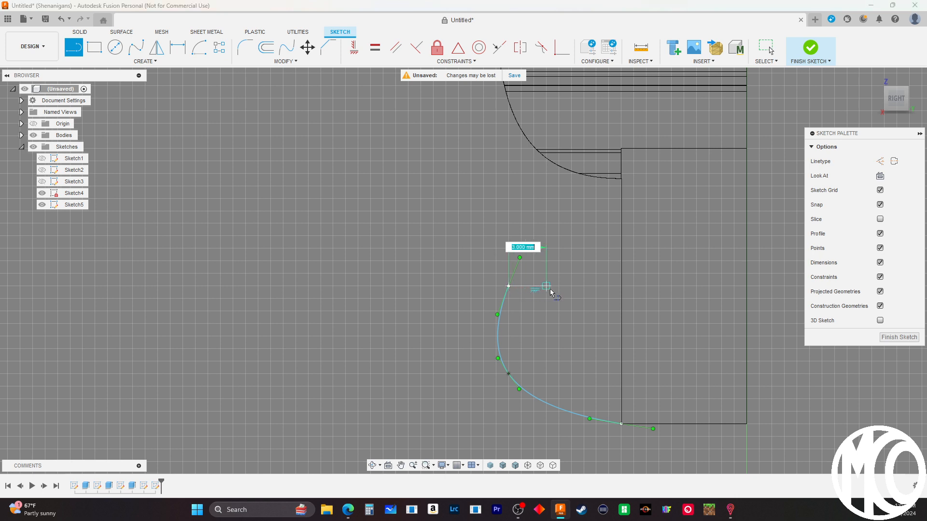
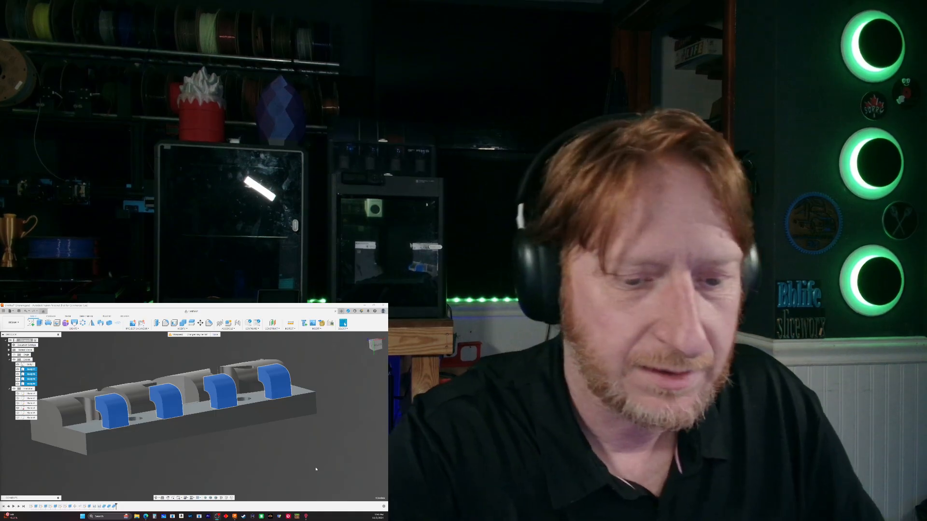
{"action": "middle_click_drag", "start_coordinate": [316, 468], "coordinate": [326, 440], "text": "shift"}
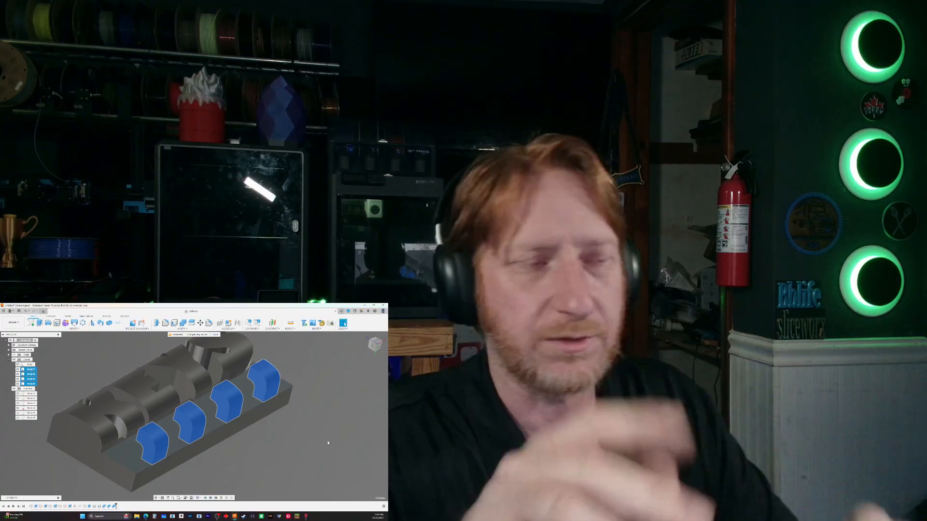
{"action": "middle_click_drag", "start_coordinate": [327, 442], "coordinate": [328, 439], "text": "shift"}
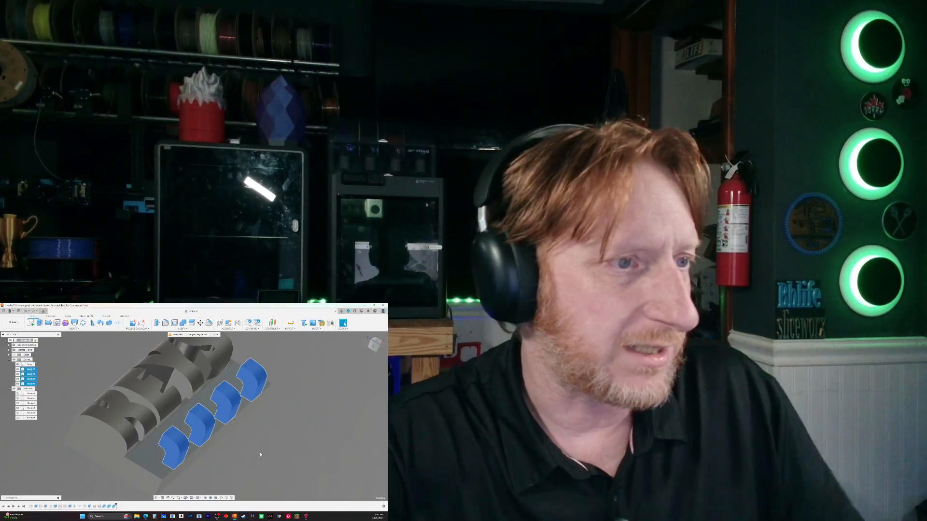
{"action": "middle_click_drag", "start_coordinate": [230, 427], "coordinate": [327, 417], "text": "shift"}
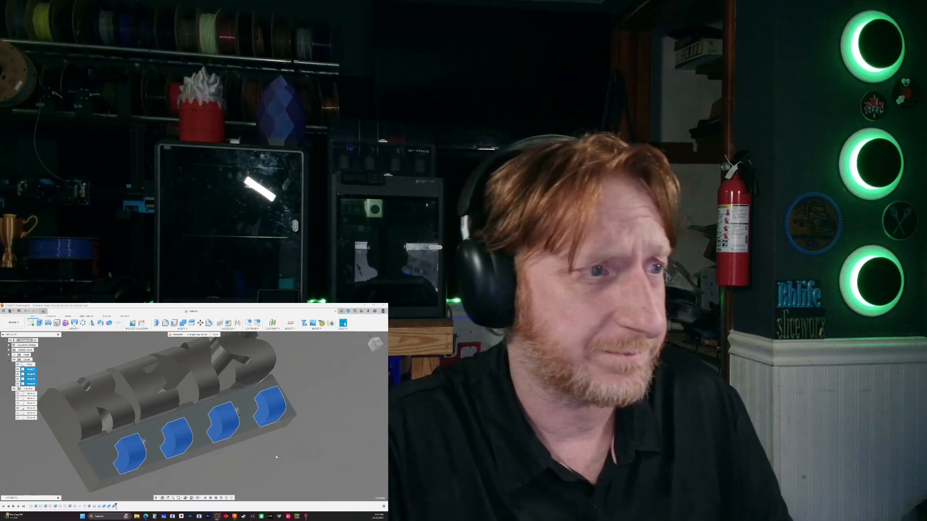
{"action": "scroll", "coordinate": [278, 457], "scroll_direction": "down", "scroll_amount": 8}
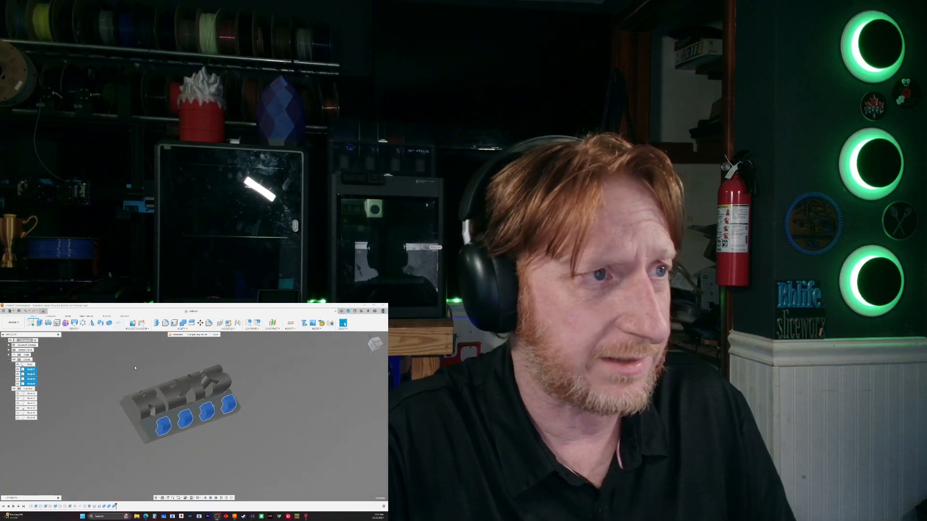
{"action": "scroll", "coordinate": [194, 394], "scroll_direction": "up", "scroll_amount": 5}
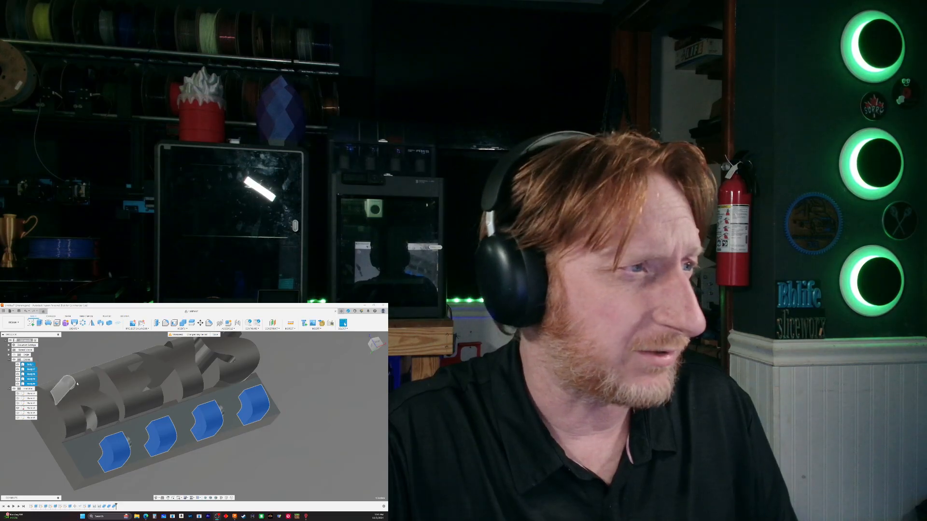
Move the four hook bodies a small distance back into the bottom strip so they overlap it
{"action": "middle_click_drag", "start_coordinate": [353, 422], "coordinate": [222, 455], "text": "shift"}
{"action": "scroll", "coordinate": [187, 455], "scroll_direction": "up", "scroll_amount": 2}
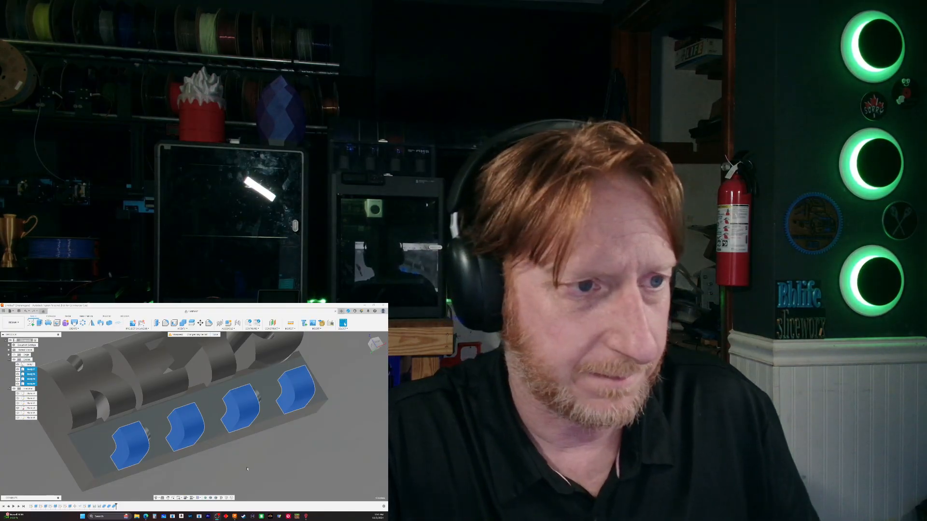
{"action": "mouse_move", "coordinate": [247, 469]}
{"action": "middle_mouse_down", "text": "shift"}
{"action": "mouse_move", "coordinate": [267, 445]}
{"action": "mouse_move", "coordinate": [274, 456]}
{"action": "mouse_move", "coordinate": [252, 464]}
{"action": "middle_mouse_up", "text": "shift"}
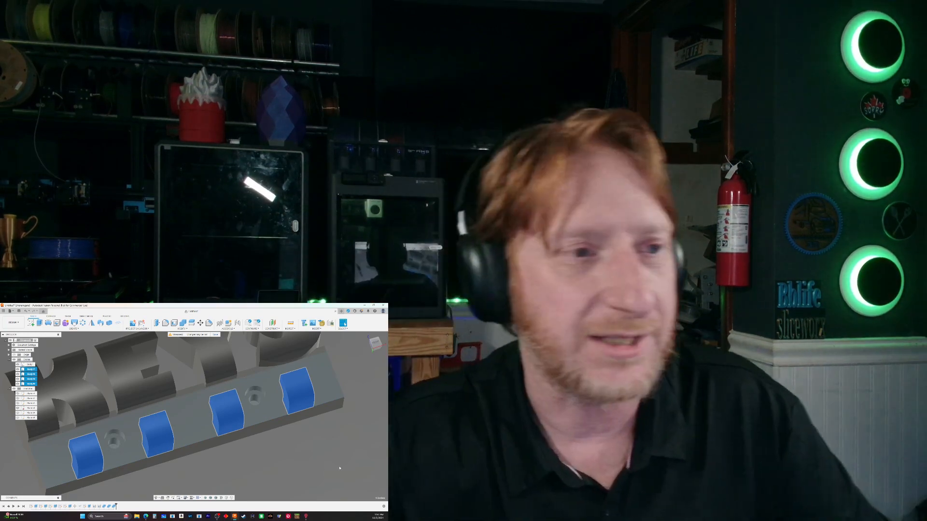
{"action": "middle_click_drag", "start_coordinate": [315, 482], "coordinate": [294, 473], "text": "shift"}
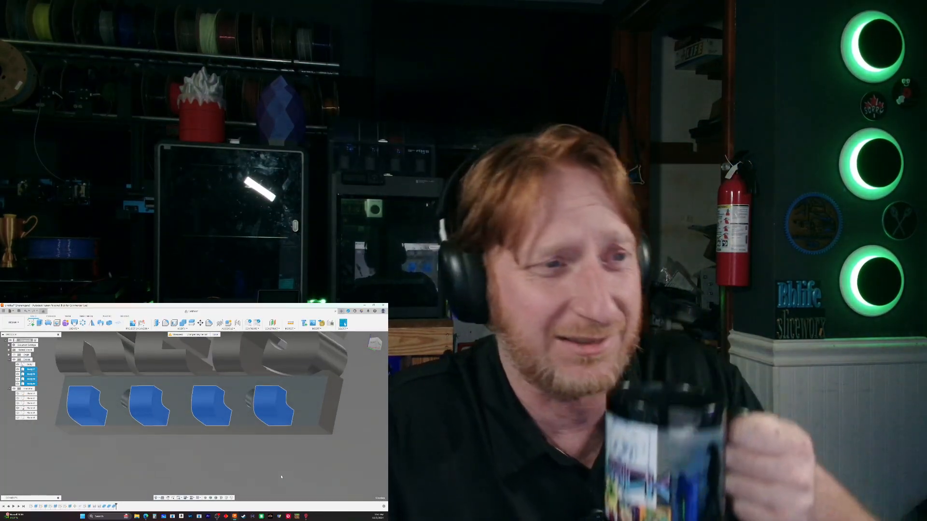
{"action": "mouse_move", "coordinate": [293, 479]}
{"action": "middle_mouse_down", "text": "shift"}
{"action": "mouse_move", "coordinate": [268, 473]}
{"action": "mouse_move", "coordinate": [286, 473]}
{"action": "middle_mouse_up", "text": "shift"}
{"action": "left_click_drag", "start_coordinate": [286, 473], "coordinate": [288, 475], "text": "shift"}
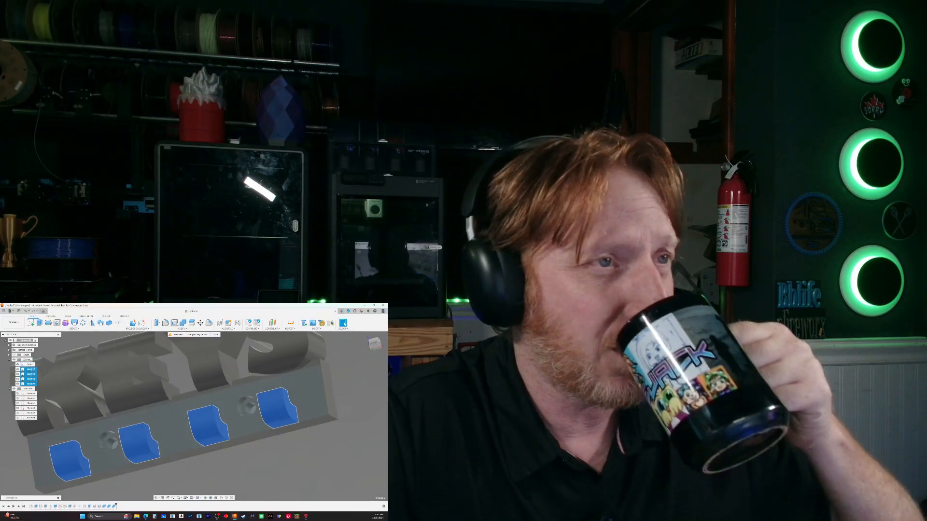
{"action": "middle_click_drag", "start_coordinate": [309, 475], "coordinate": [311, 452], "text": "shift"}
{"action": "key", "text": "m"}
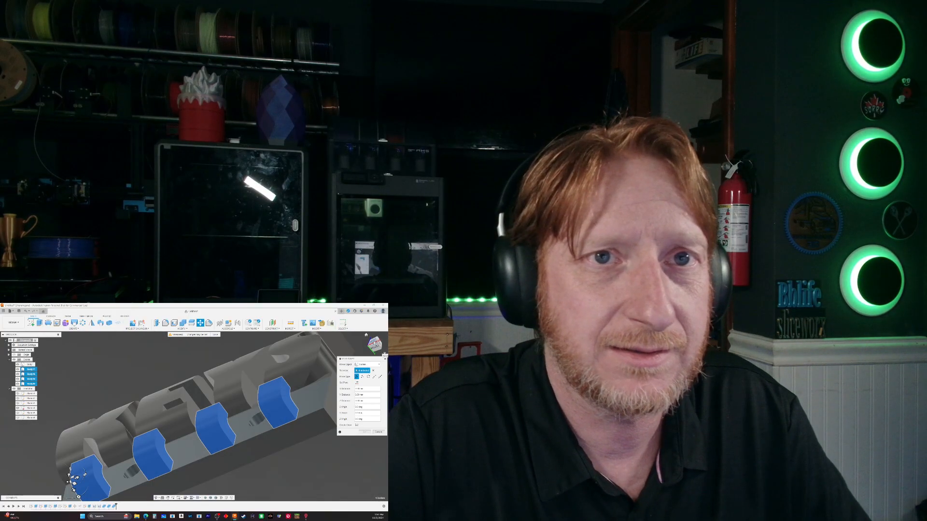
{"action": "left_click", "coordinate": [375, 350]}
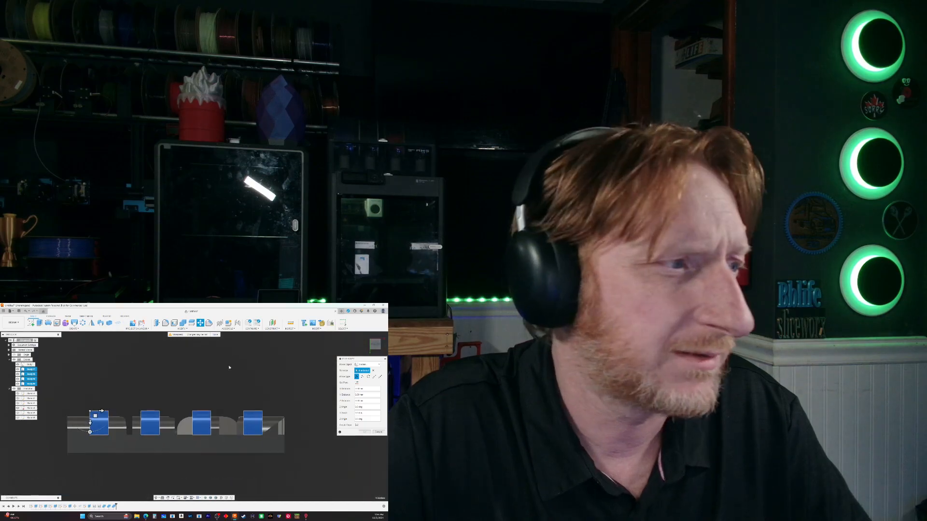
{"action": "scroll", "coordinate": [92, 433], "scroll_direction": "up", "scroll_amount": 6}
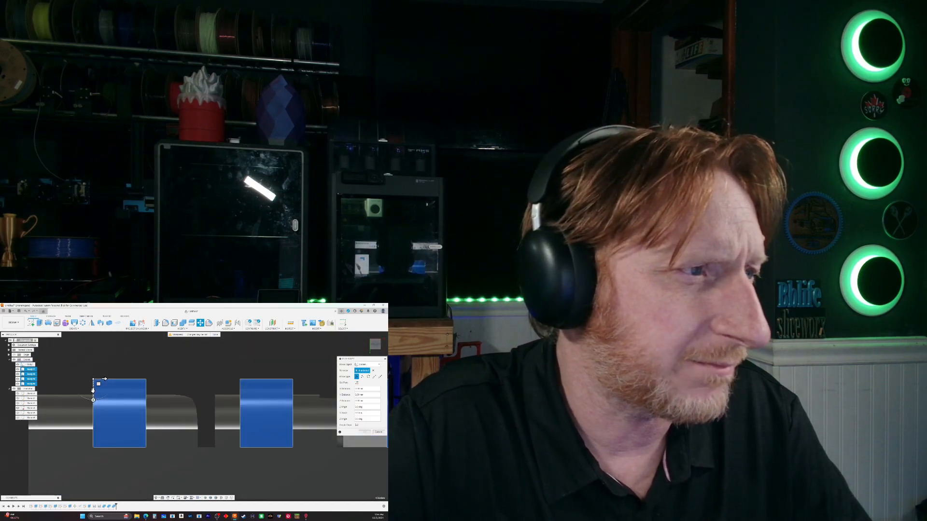
{"action": "left_click_drag", "start_coordinate": [93, 390], "coordinate": [93, 393]}
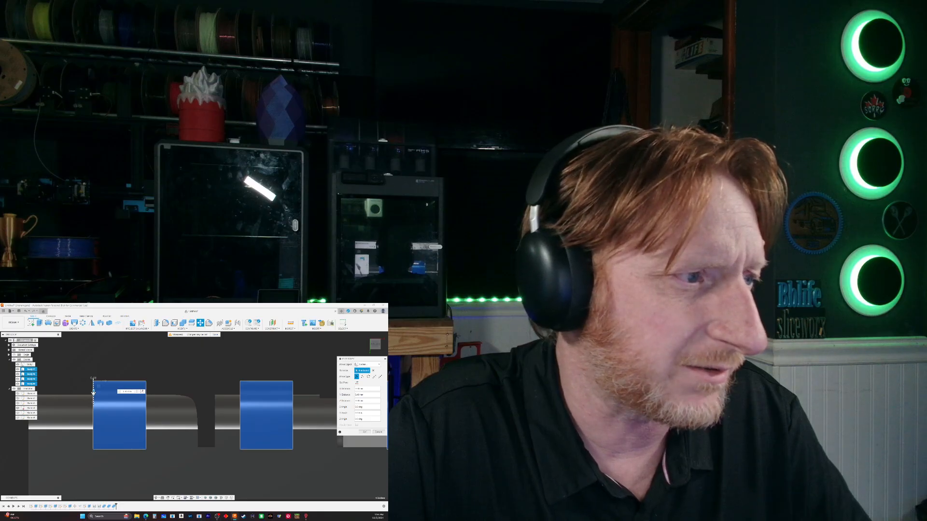
{"action": "left_click", "coordinate": [364, 433]}
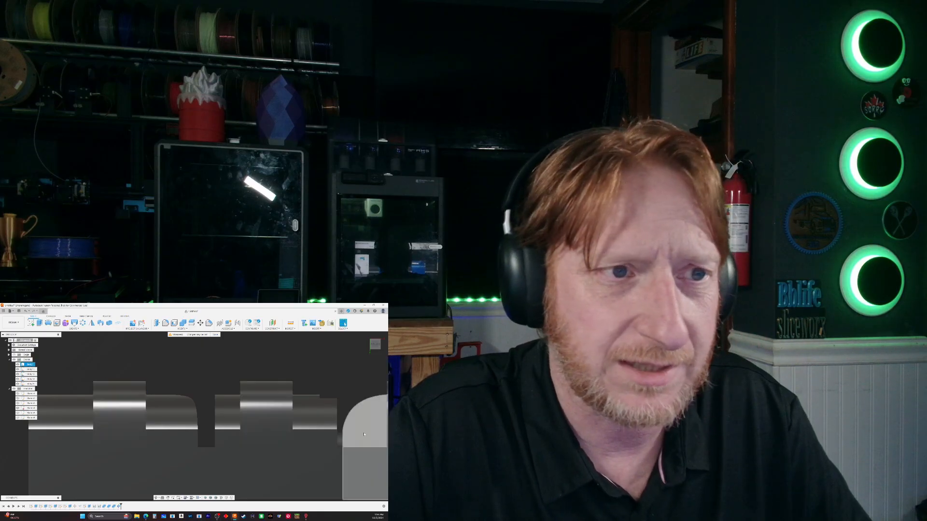
Combine the main KEYS body with the four hook bodies as a join
{"action": "scroll", "coordinate": [273, 478], "scroll_direction": "down", "scroll_amount": 5}
{"action": "middle_click_drag", "start_coordinate": [272, 480], "coordinate": [270, 444], "text": "shift"}
{"action": "scroll", "coordinate": [107, 386], "scroll_direction": "down", "scroll_amount": 4}
{"action": "scroll", "coordinate": [215, 414], "scroll_direction": "up", "scroll_amount": 3}
{"action": "scroll", "coordinate": [214, 414], "scroll_direction": "up", "scroll_amount": 1}
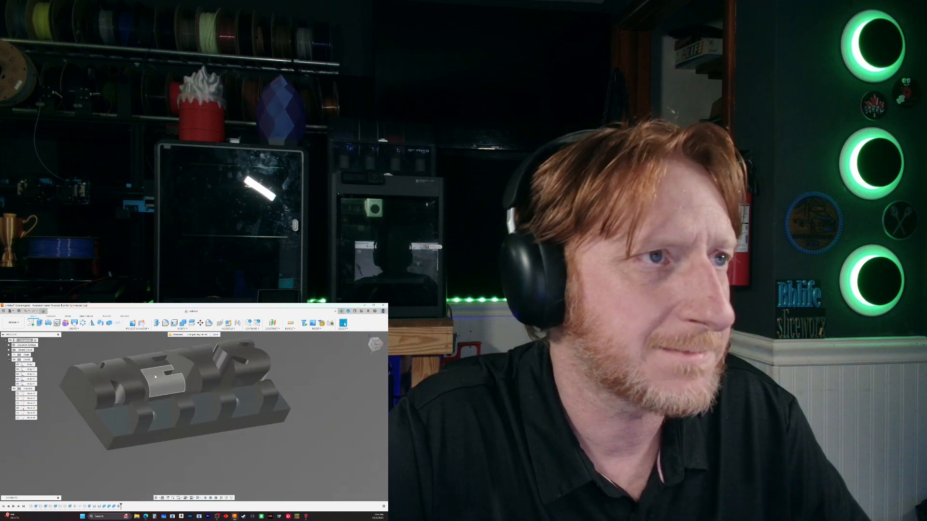
{"action": "left_click", "coordinate": [182, 323]}
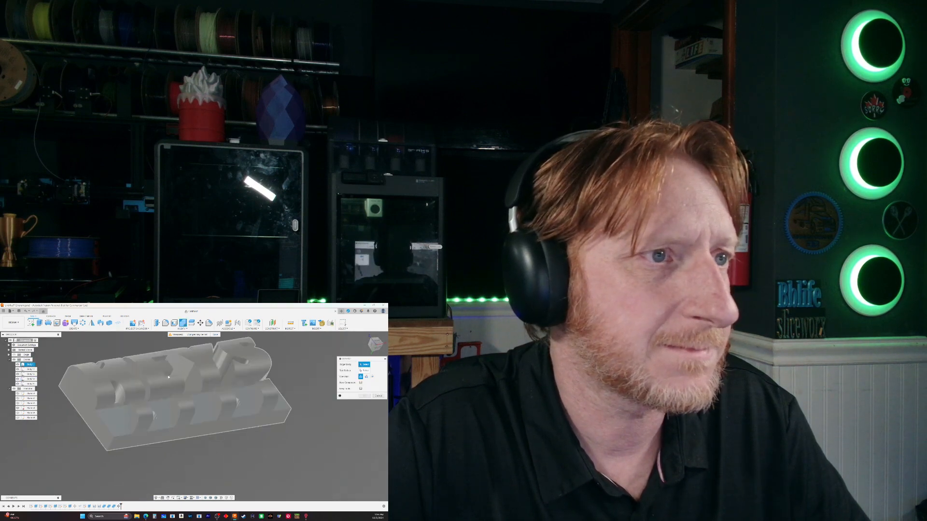
{"action": "left_click", "coordinate": [161, 387]}
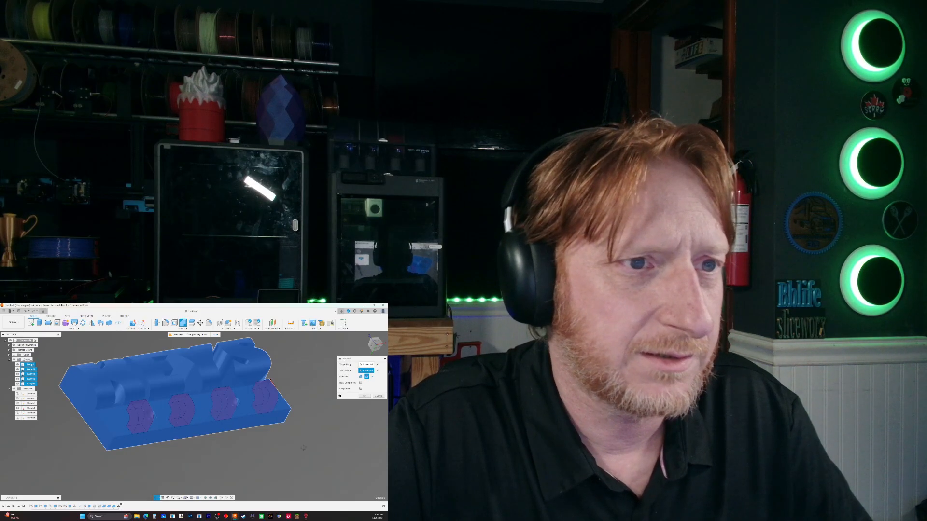
{"action": "middle_click_drag", "start_coordinate": [303, 448], "coordinate": [341, 407], "text": "shift"}
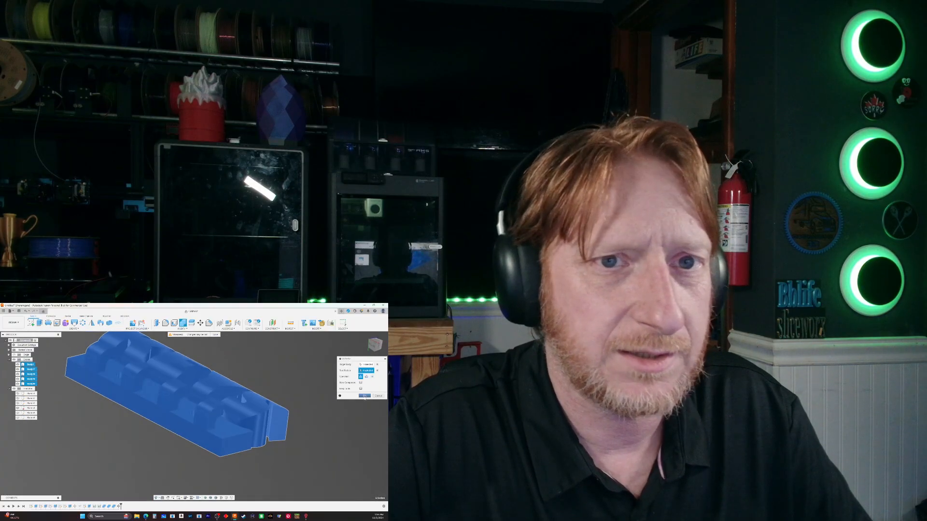
{"action": "left_click", "coordinate": [365, 397]}
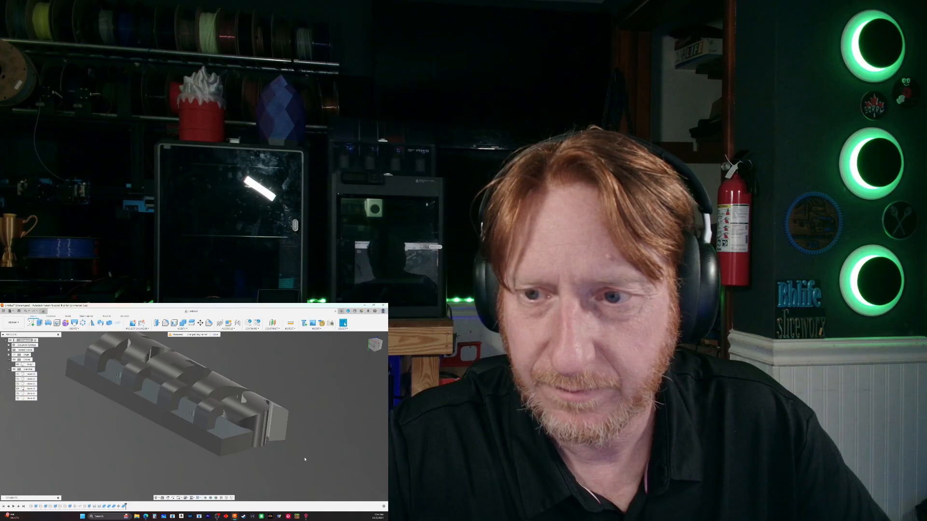
Fillet the eight side edges where the four hooks meet the strip with a 2.7 mm radius
{"action": "middle_click_drag", "start_coordinate": [300, 449], "coordinate": [287, 425], "text": "shift"}
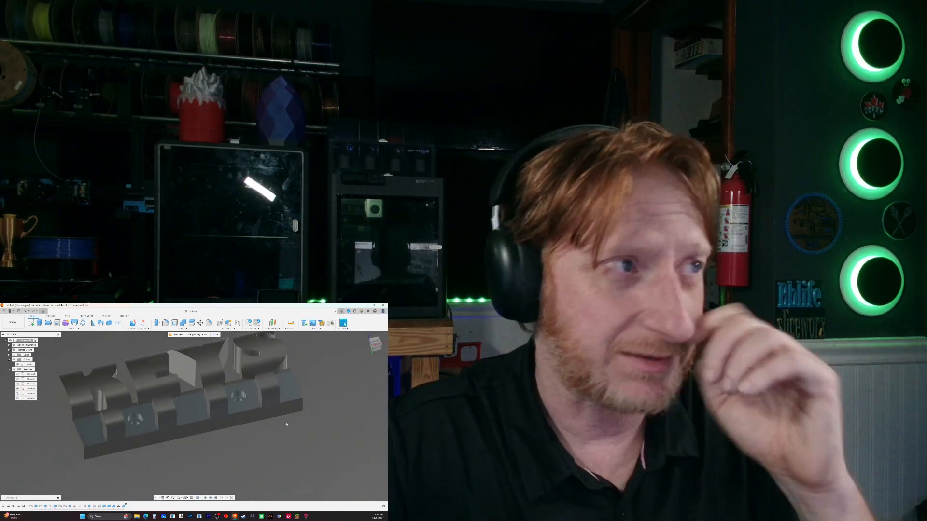
{"action": "left_click", "coordinate": [166, 323]}
{"action": "scroll", "coordinate": [339, 465], "scroll_direction": "down", "scroll_amount": 3}
{"action": "scroll", "coordinate": [203, 441], "scroll_direction": "up", "scroll_amount": 4}
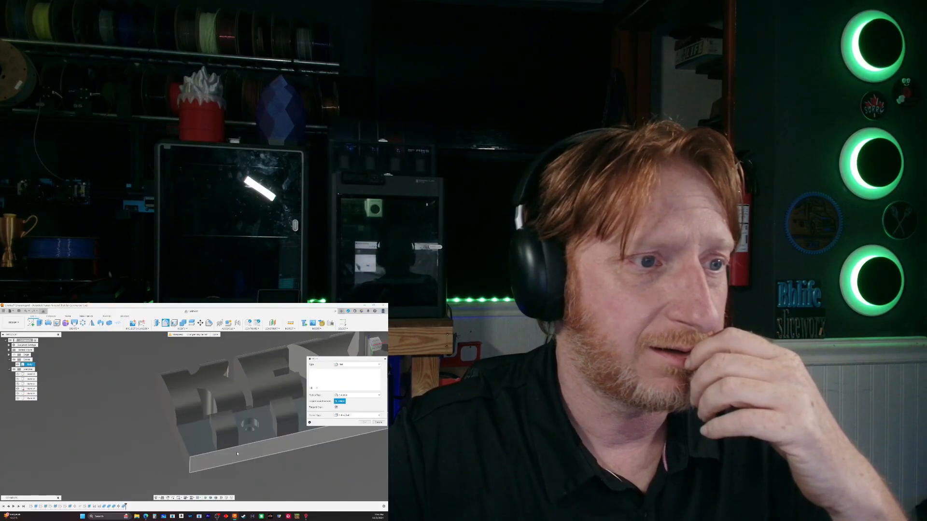
{"action": "scroll", "coordinate": [90, 417], "scroll_direction": "up", "scroll_amount": 1}
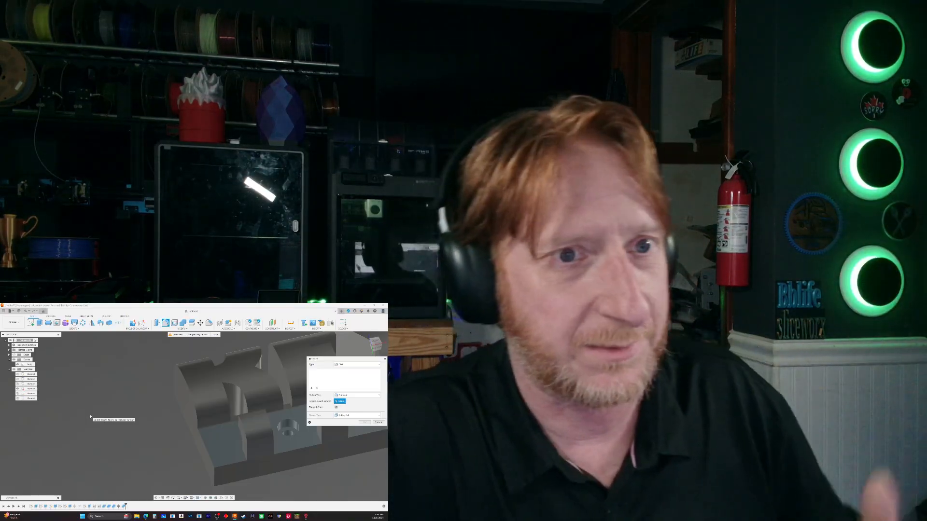
{"action": "middle_click_drag", "start_coordinate": [112, 406], "coordinate": [200, 428], "text": "shift"}
{"action": "middle_click_drag", "start_coordinate": [214, 463], "coordinate": [257, 420], "text": "shift"}
{"action": "left_click", "coordinate": [216, 433]}
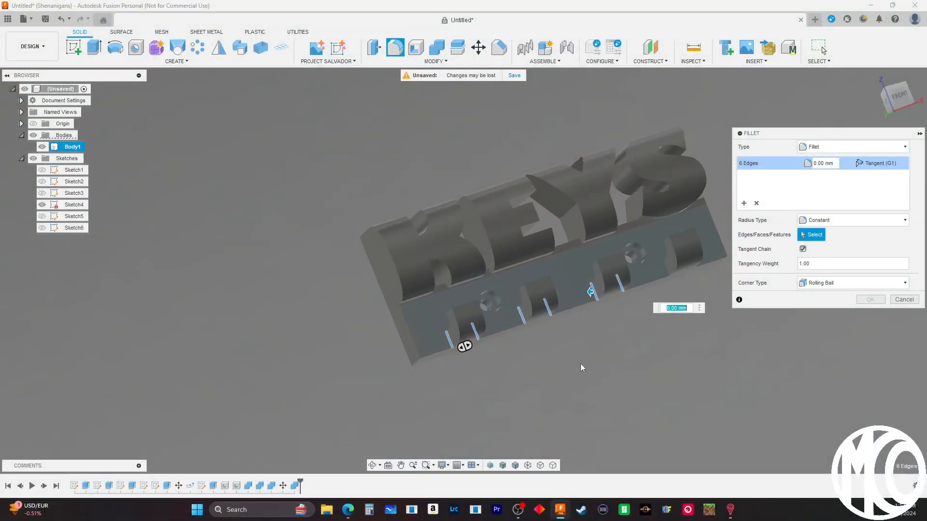
{"action": "scroll", "coordinate": [475, 270], "scroll_direction": "up", "scroll_amount": 5}
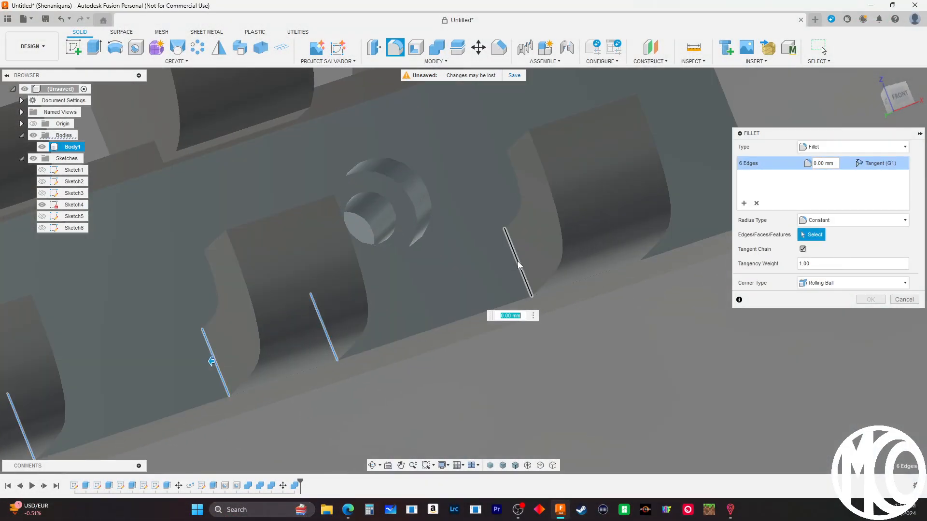
{"action": "left_click", "coordinate": [518, 261]}
{"action": "middle_click_drag", "start_coordinate": [518, 261], "coordinate": [585, 389], "text": "shift"}
{"action": "left_click", "coordinate": [515, 267]}
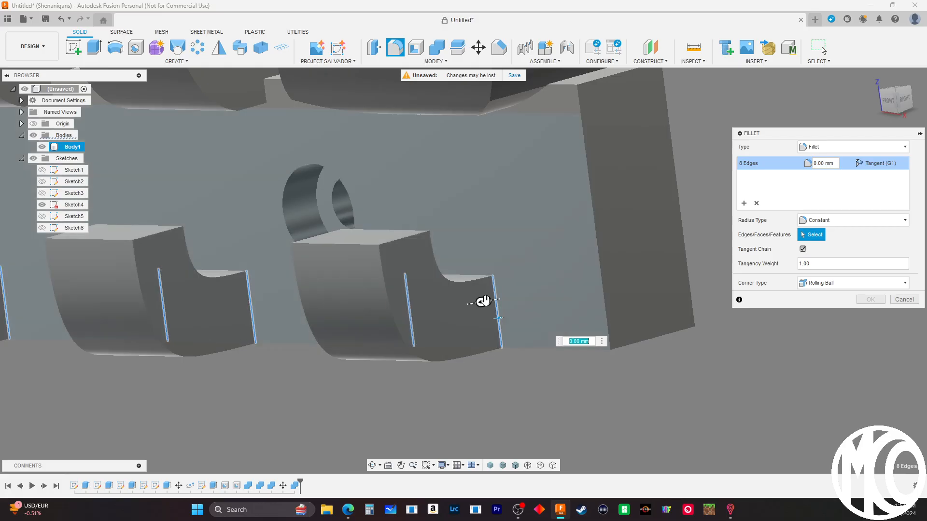
{"action": "type", "text": "2.7"}
{"action": "key", "text": "Tab"}
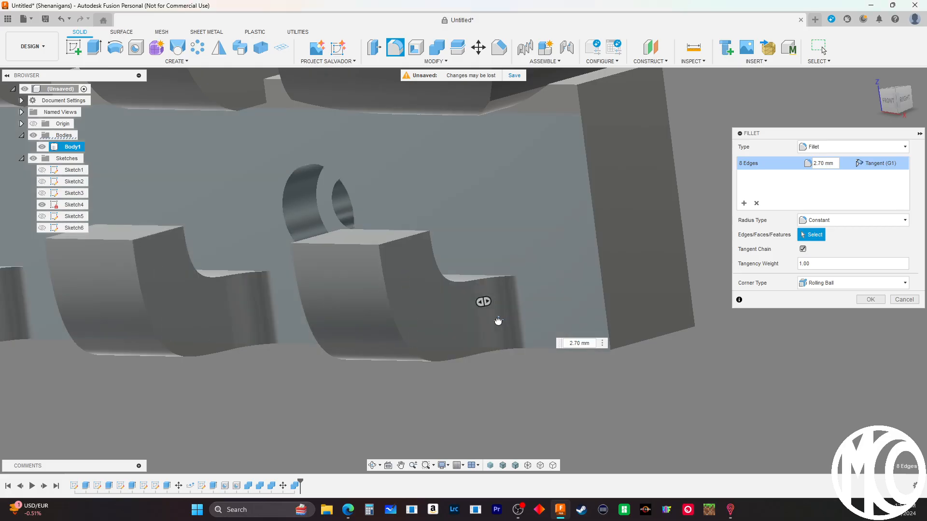
Reduce the radius of the hooks' side fillets to 2 mm and finish the fillet
{"action": "middle_click_drag", "start_coordinate": [710, 406], "coordinate": [687, 408], "text": "shift"}
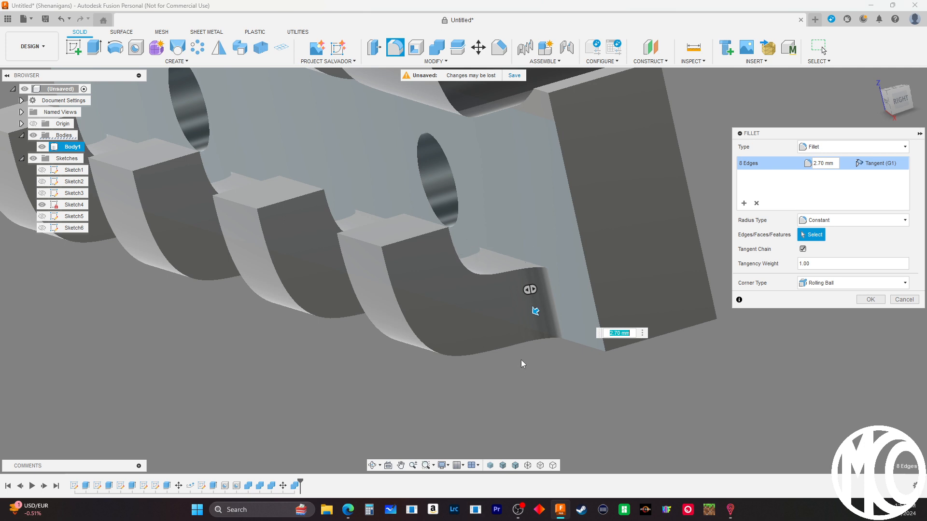
{"action": "type", "text": "3"}
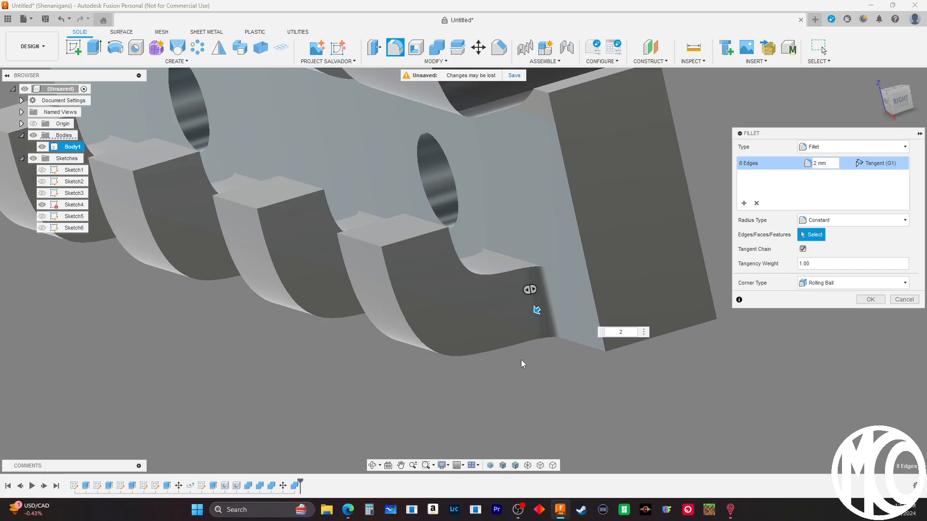
{"action": "key", "text": "Return"}
Fillet the upper edges where the four hooks meet the strip face with a 2.90 mm radius
{"action": "middle_click_drag", "start_coordinate": [531, 425], "coordinate": [532, 355], "text": "shift"}
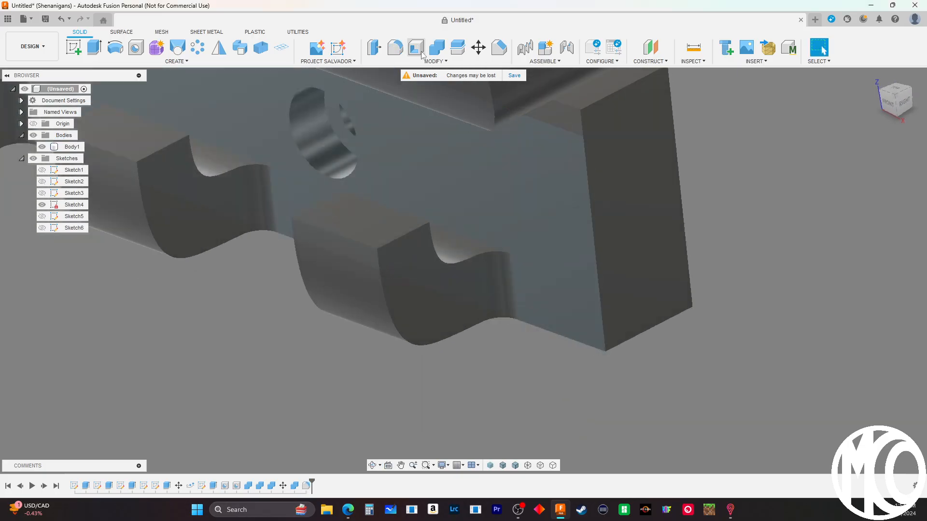
{"action": "left_click", "coordinate": [391, 49]}
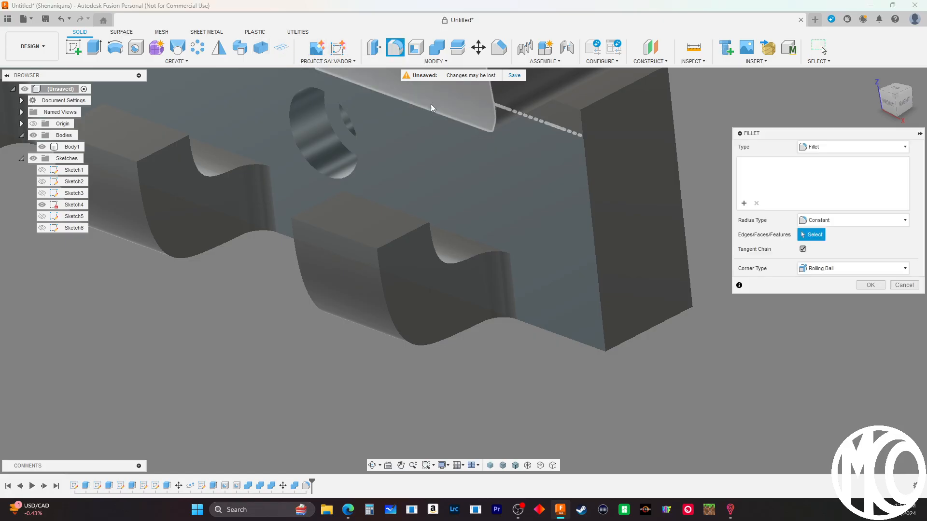
{"action": "left_click", "coordinate": [471, 244]}
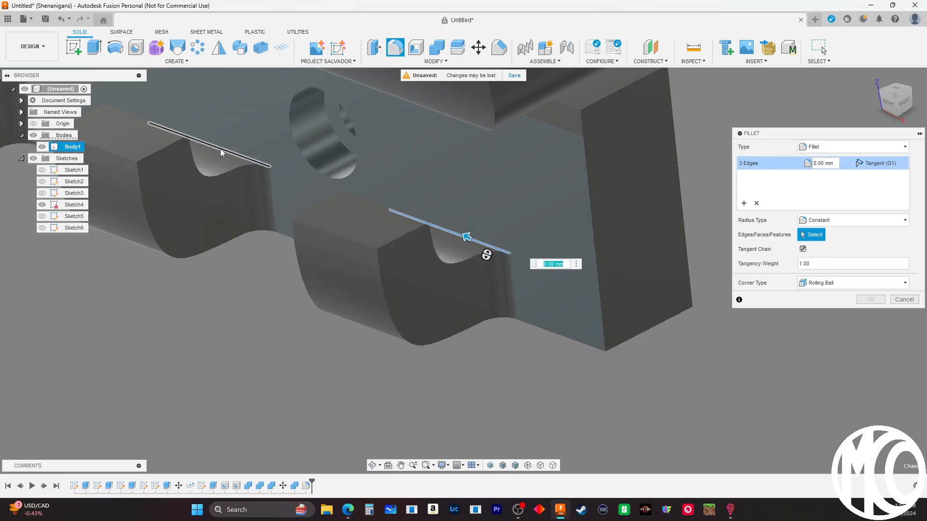
{"action": "left_click", "coordinate": [220, 153]}
{"action": "scroll", "coordinate": [681, 381], "scroll_direction": "down", "scroll_amount": 5}
{"action": "scroll", "coordinate": [461, 310], "scroll_direction": "up", "scroll_amount": 5}
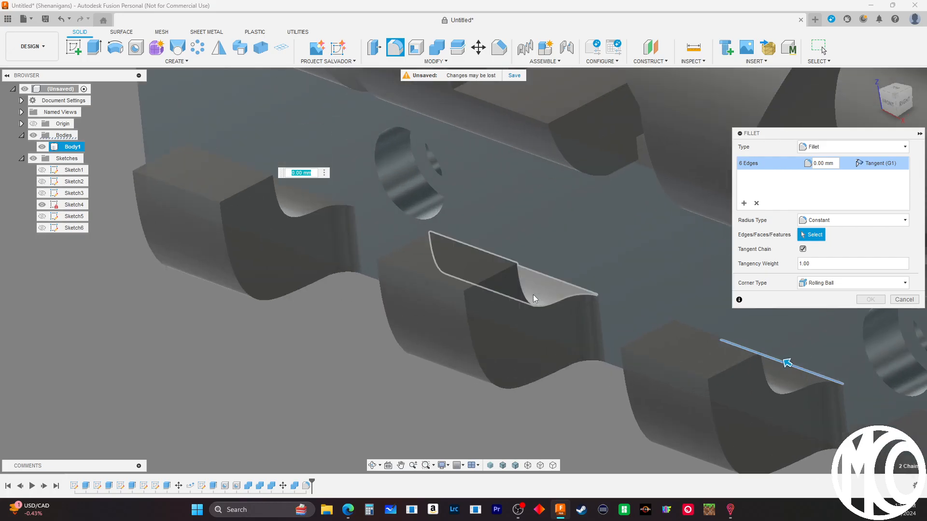
{"action": "left_click", "coordinate": [547, 274]}
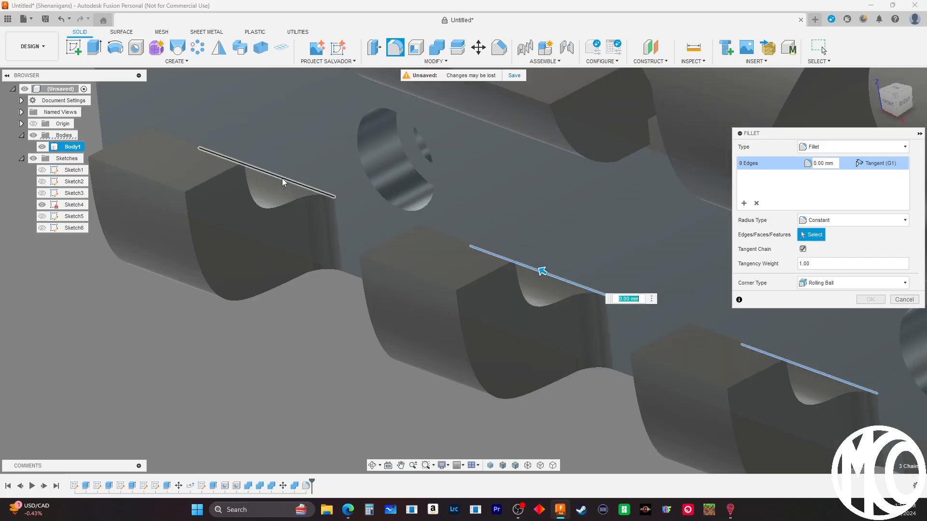
{"action": "left_click", "coordinate": [282, 182]}
{"action": "scroll", "coordinate": [275, 305], "scroll_direction": "down", "scroll_amount": 5}
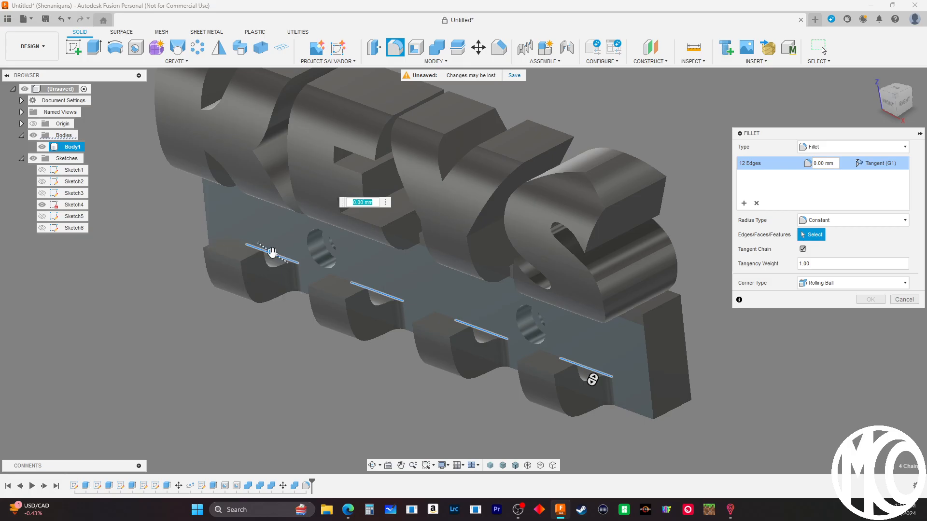
{"action": "left_click_drag", "start_coordinate": [272, 253], "coordinate": [269, 249]}
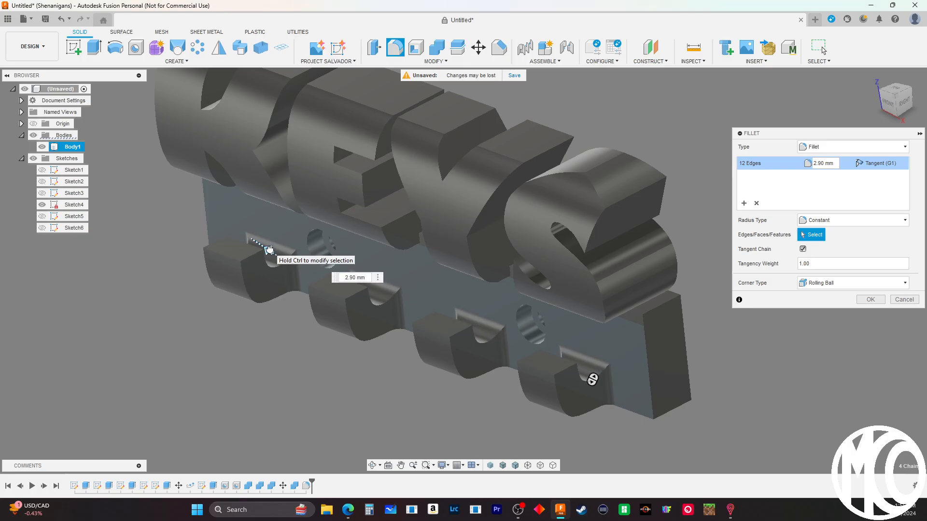
Check the hooks' upper fillets from several angles and accept them
{"action": "scroll", "coordinate": [629, 402], "scroll_direction": "down", "scroll_amount": 2}
{"action": "scroll", "coordinate": [589, 386], "scroll_direction": "up", "scroll_amount": 7}
{"action": "scroll", "coordinate": [631, 410], "scroll_direction": "down", "scroll_amount": 4}
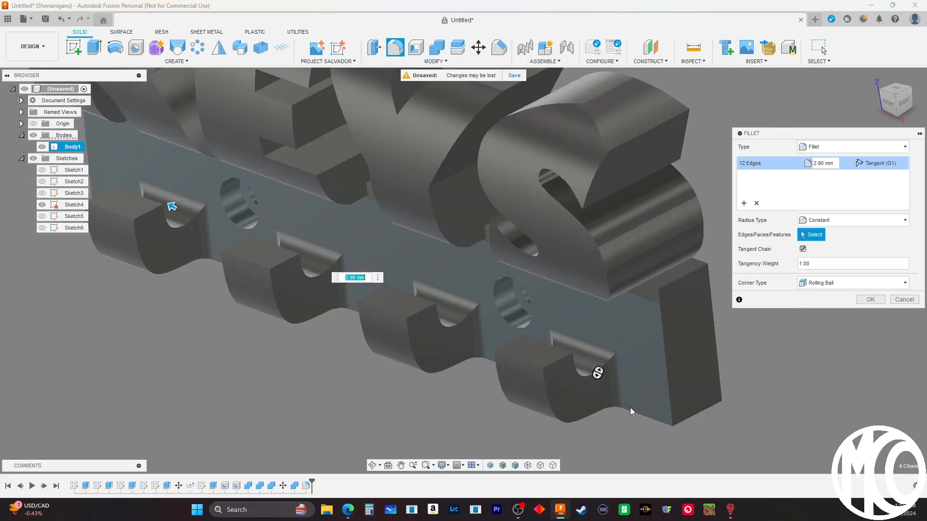
{"action": "middle_click_drag", "start_coordinate": [597, 372], "coordinate": [623, 402], "text": "shift"}
{"action": "scroll", "coordinate": [643, 271], "scroll_direction": "down", "scroll_amount": 4}
{"action": "middle_click_drag", "start_coordinate": [687, 371], "coordinate": [721, 358], "text": "shift"}
{"action": "scroll", "coordinate": [597, 366], "scroll_direction": "down", "scroll_amount": 3}
{"action": "middle_click_drag", "start_coordinate": [598, 366], "coordinate": [613, 320], "text": "shift"}
{"action": "left_click", "coordinate": [870, 300]}
Send the key holder body to Bambu Studio for 3D printing as a binary STL in millimetres
{"action": "middle_click_drag", "start_coordinate": [689, 348], "coordinate": [627, 253], "text": "shift"}
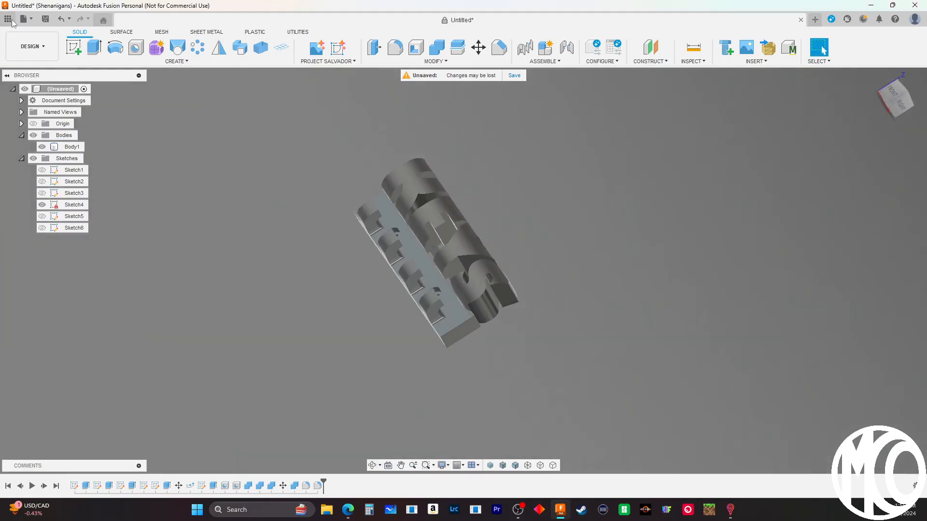
{"action": "left_click", "coordinate": [23, 19]}
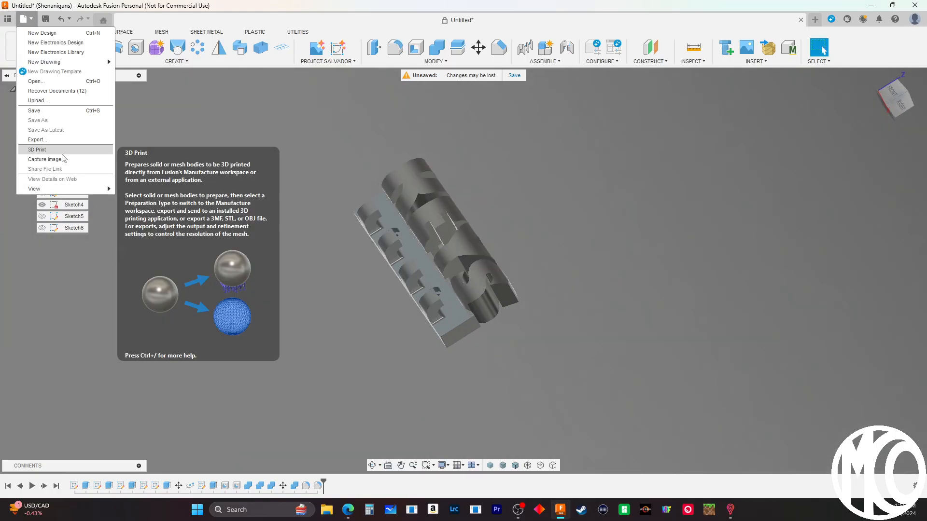
{"action": "left_click", "coordinate": [37, 150]}
{"action": "left_click", "coordinate": [461, 290]}
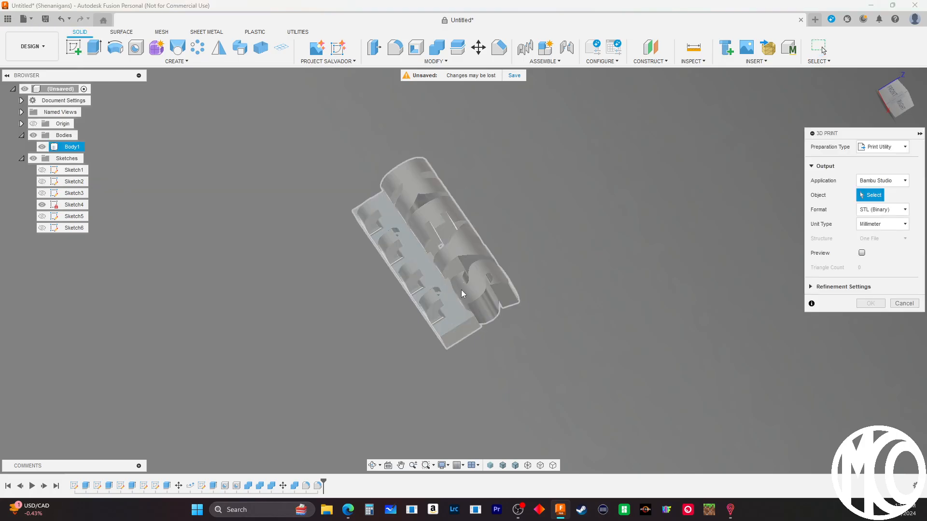
{"action": "left_click", "coordinate": [867, 305]}
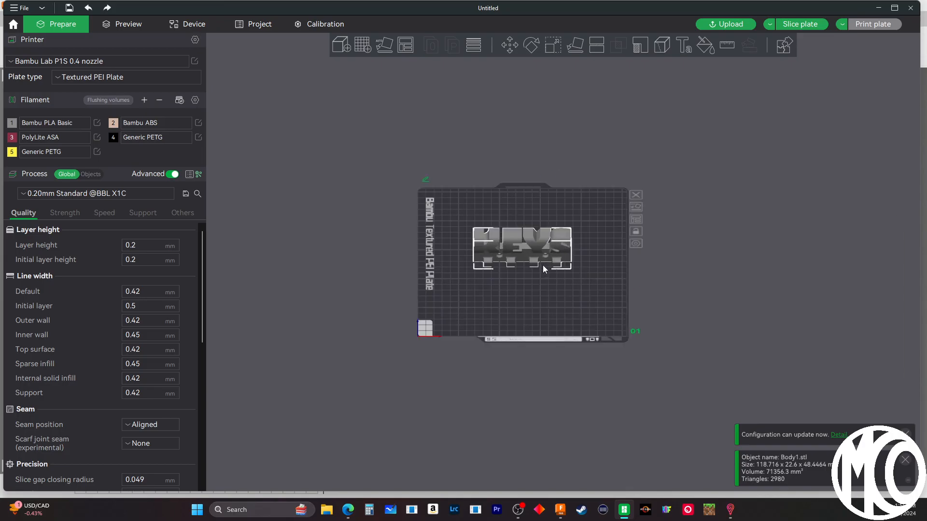
Auto-orient the key holder so its flat back lies on the build plate
{"action": "left_click_drag", "start_coordinate": [756, 357], "coordinate": [680, 334]}
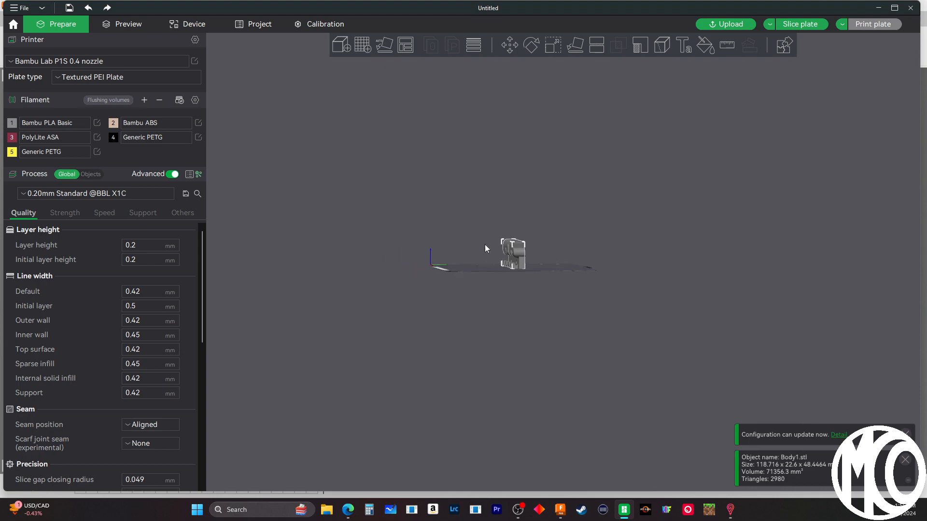
{"action": "scroll", "coordinate": [496, 251], "scroll_direction": "up", "scroll_amount": 13}
{"action": "right_click_drag", "start_coordinate": [643, 380], "coordinate": [715, 380]}
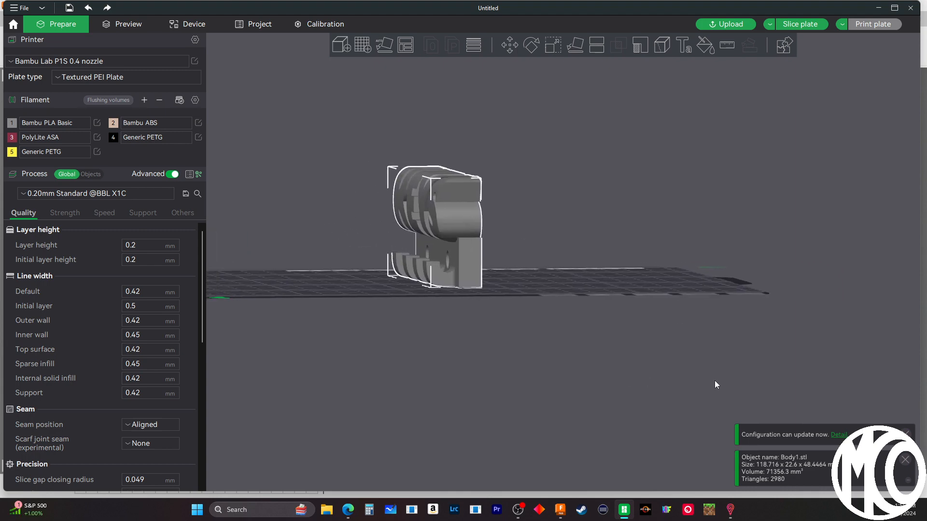
{"action": "scroll", "coordinate": [575, 272], "scroll_direction": "up", "scroll_amount": 6}
{"action": "scroll", "coordinate": [575, 271], "scroll_direction": "down", "scroll_amount": 4}
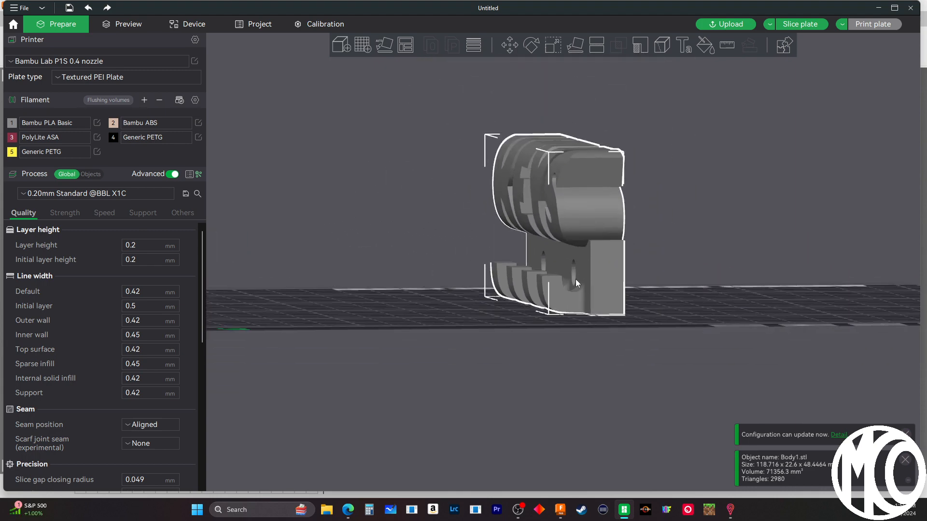
{"action": "left_click_drag", "start_coordinate": [575, 282], "coordinate": [589, 371]}
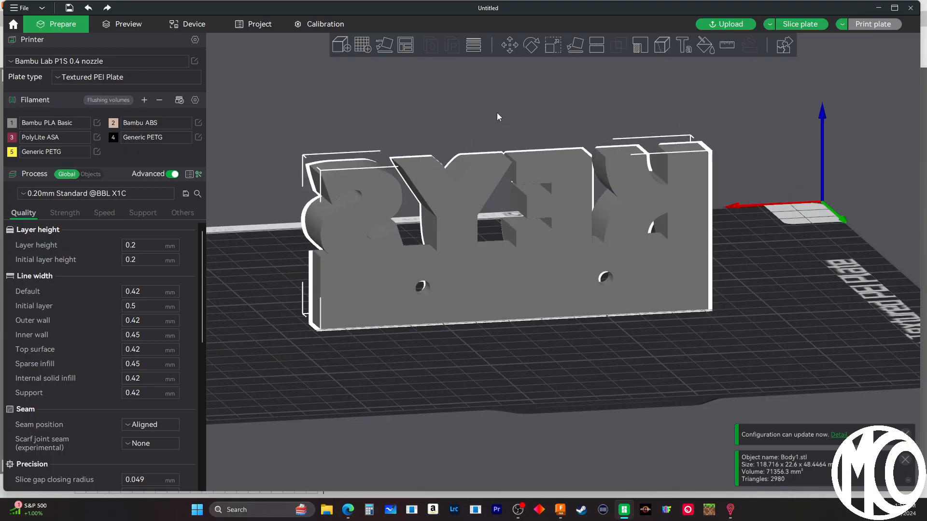
{"action": "left_click", "coordinate": [387, 51]}
Inspect the reoriented key holder's letters, hooks and screw holes on the build plate from several angles
{"action": "scroll", "coordinate": [488, 418], "scroll_direction": "up", "scroll_amount": 3}
{"action": "scroll", "coordinate": [482, 364], "scroll_direction": "down", "scroll_amount": 4}
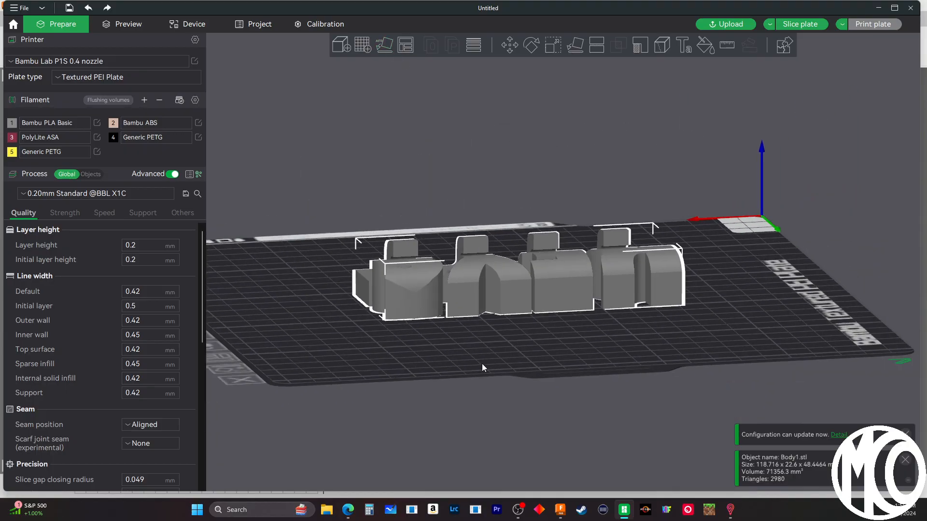
{"action": "scroll", "coordinate": [511, 433], "scroll_direction": "up", "scroll_amount": 2}
{"action": "left_click_drag", "start_coordinate": [511, 433], "coordinate": [584, 442]}
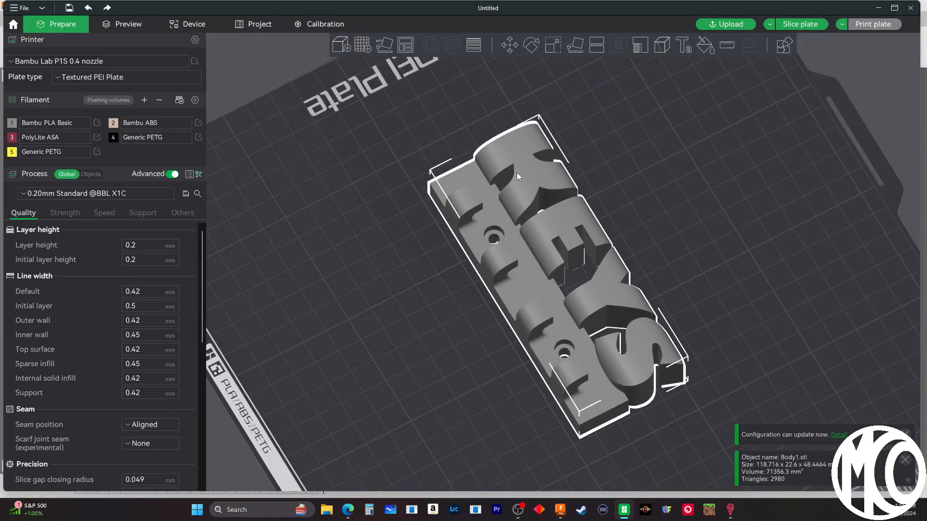
{"action": "scroll", "coordinate": [475, 267], "scroll_direction": "up", "scroll_amount": 2}
{"action": "scroll", "coordinate": [477, 267], "scroll_direction": "down", "scroll_amount": 8}
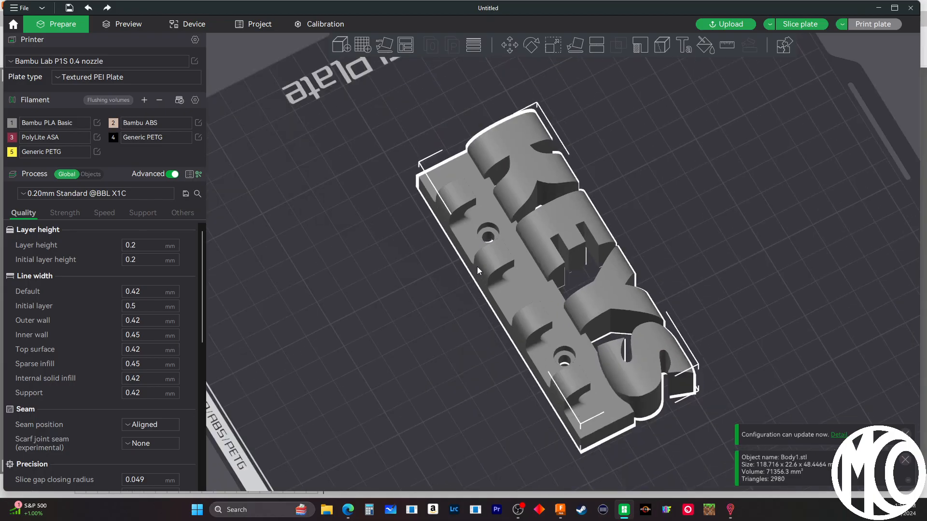
{"action": "left_click_drag", "start_coordinate": [648, 416], "coordinate": [695, 369]}
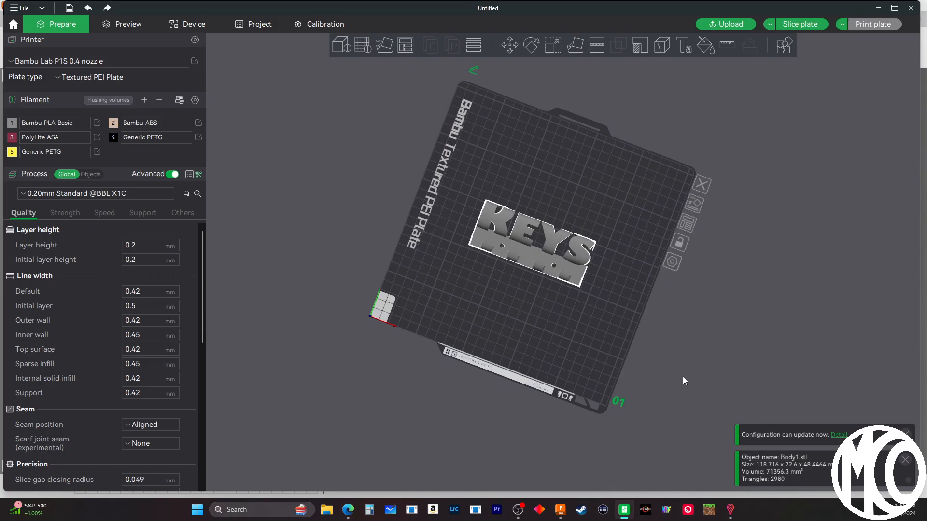
{"action": "middle_click_drag", "start_coordinate": [703, 361], "coordinate": [692, 353]}
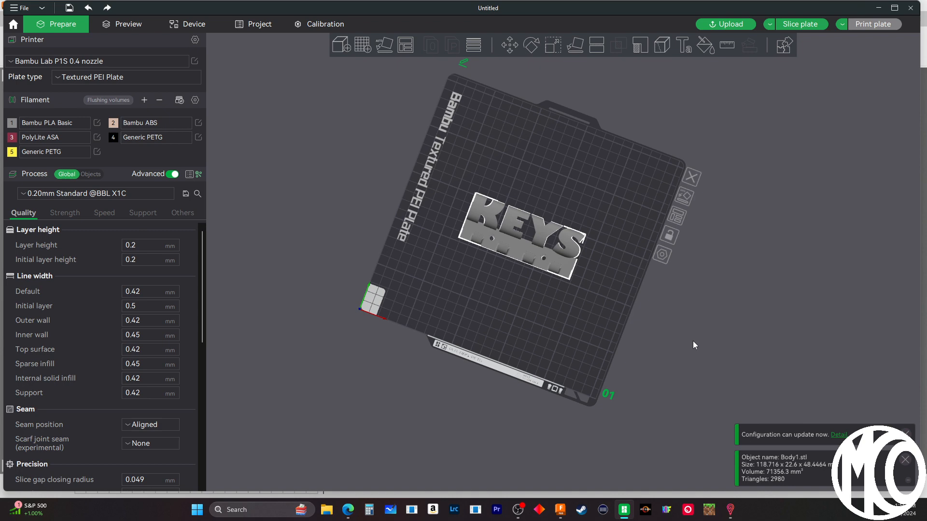
{"action": "left_click_drag", "start_coordinate": [637, 395], "coordinate": [640, 422]}
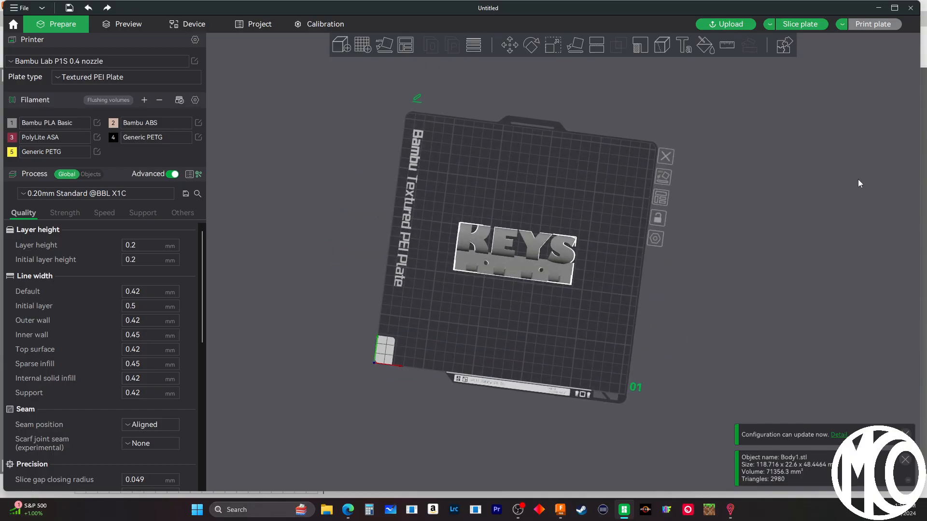
Slice the plate and examine the hook overhangs in the sliced preview
{"action": "left_click", "coordinate": [799, 26]}
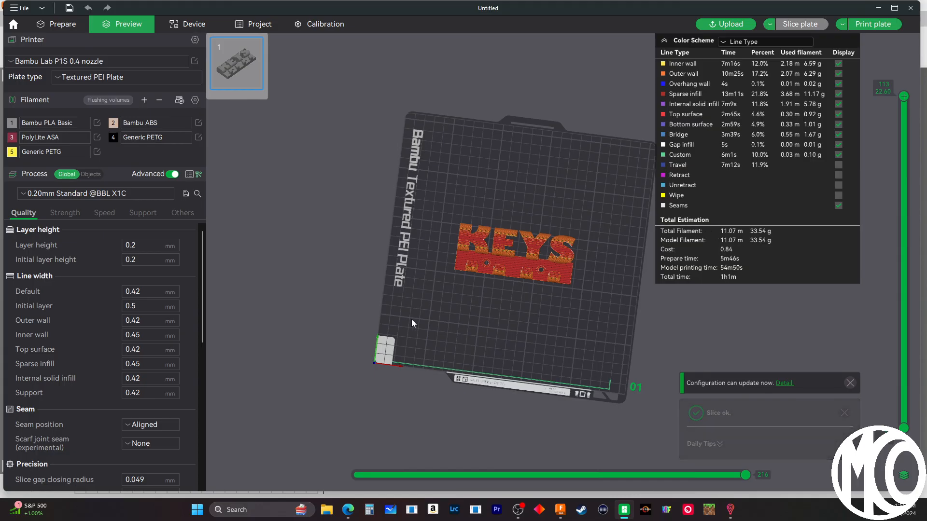
{"action": "left_click_drag", "start_coordinate": [412, 320], "coordinate": [357, 300]}
{"action": "scroll", "coordinate": [480, 260], "scroll_direction": "up", "scroll_amount": 5}
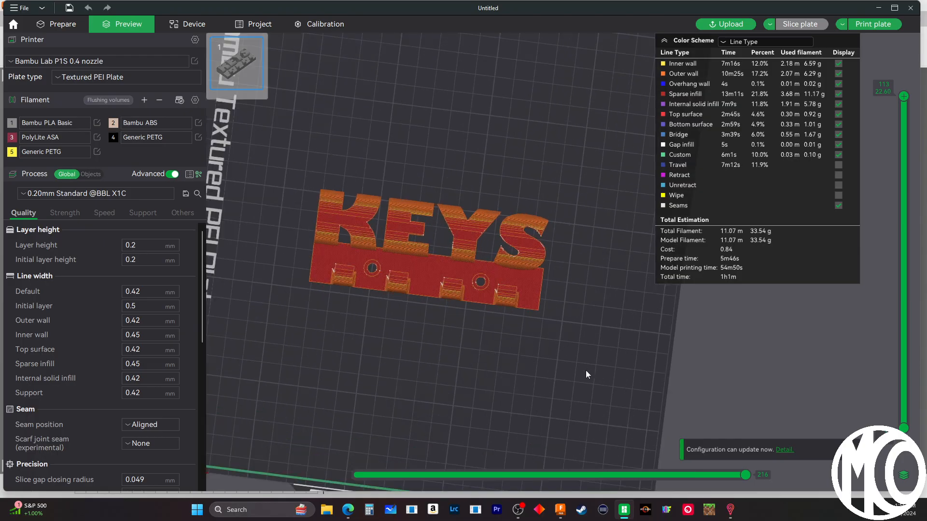
{"action": "left_click_drag", "start_coordinate": [729, 377], "coordinate": [791, 331]}
{"action": "scroll", "coordinate": [418, 241], "scroll_direction": "up", "scroll_amount": 5}
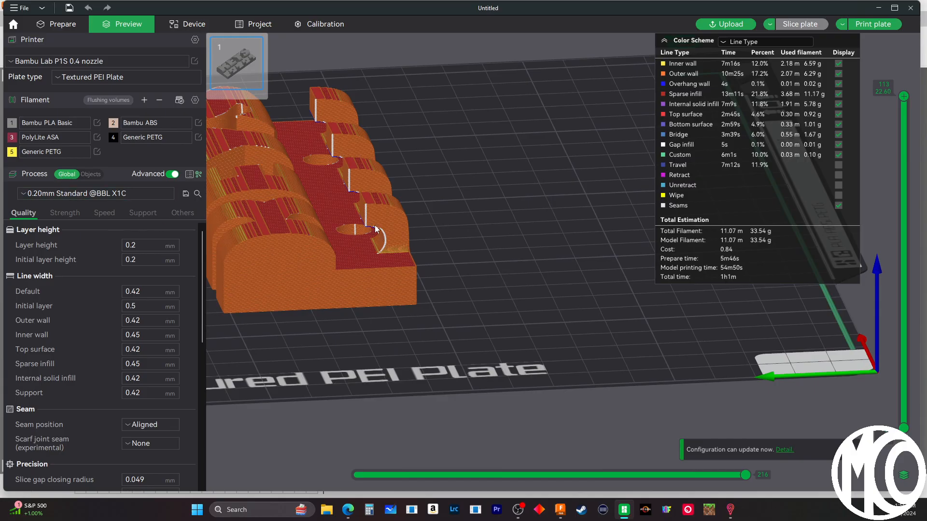
Enable normal(auto) supports for the key holder and slice the plate again
{"action": "left_click", "coordinate": [142, 213]}
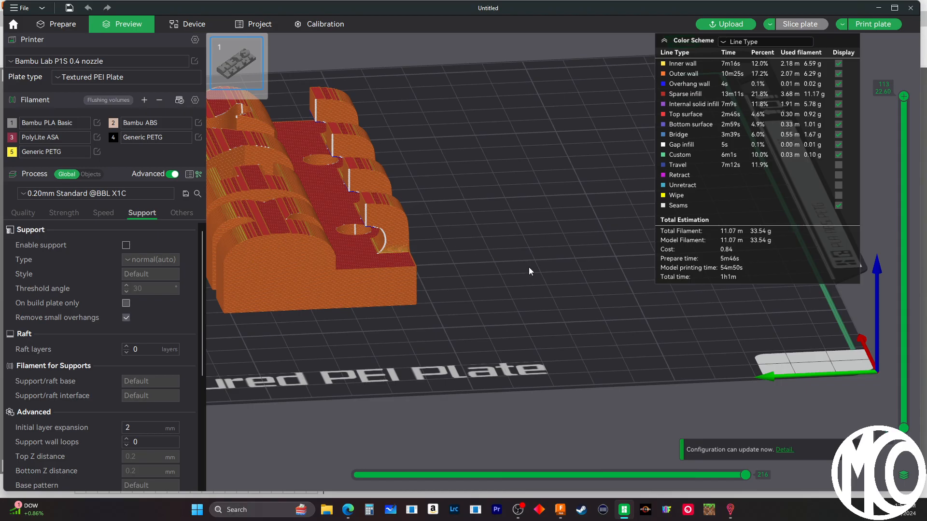
{"action": "scroll", "coordinate": [561, 273], "scroll_direction": "up", "scroll_amount": 4}
{"action": "scroll", "coordinate": [561, 274], "scroll_direction": "down", "scroll_amount": 7}
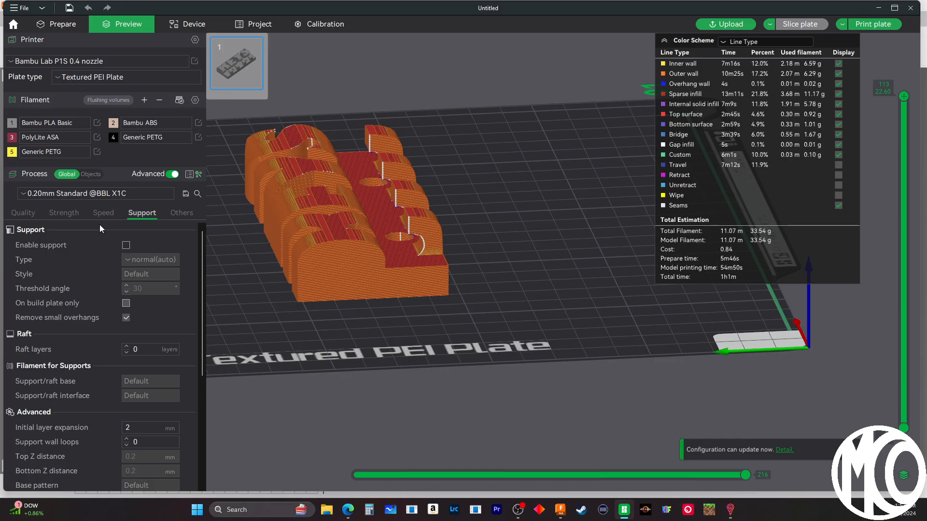
{"action": "left_click", "coordinate": [126, 246]}
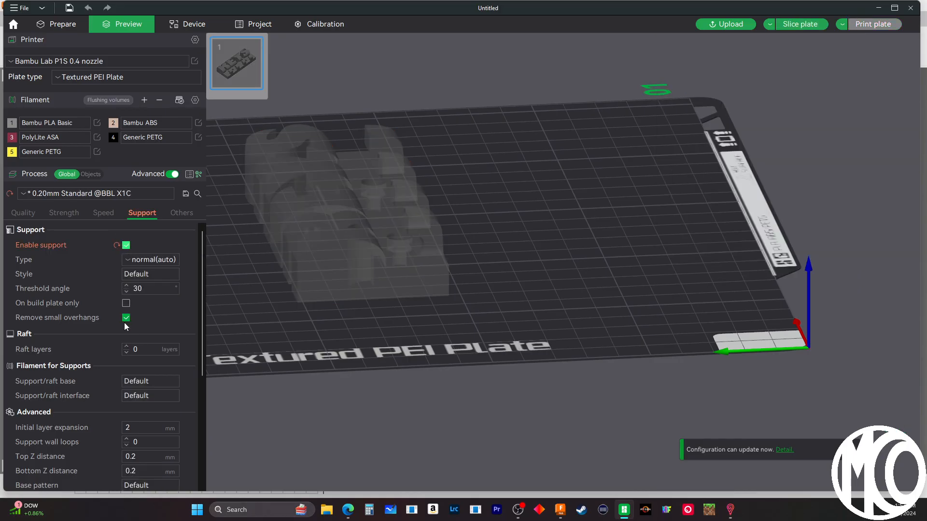
{"action": "left_click", "coordinate": [805, 26]}
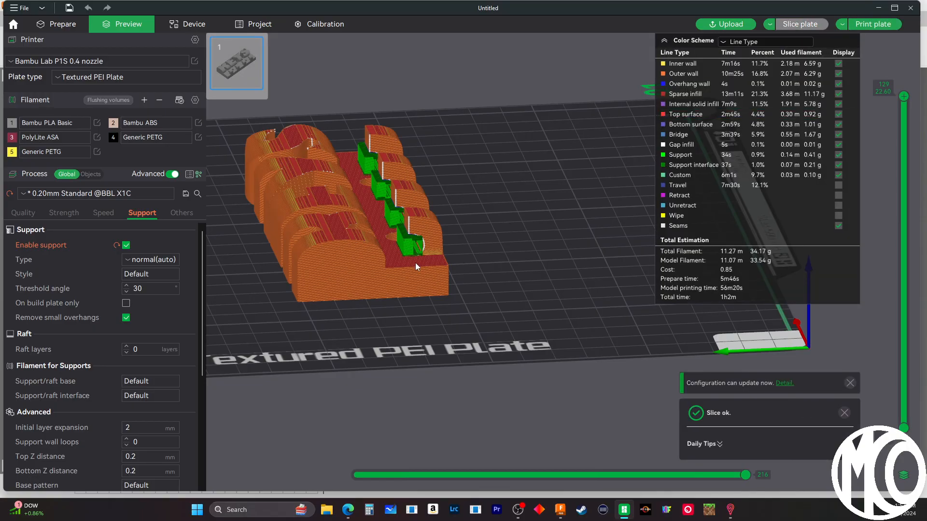
Examine the generated supports under the four hooks in the sliced preview
{"action": "scroll", "coordinate": [410, 254], "scroll_direction": "down", "scroll_amount": 6}
{"action": "scroll", "coordinate": [407, 256], "scroll_direction": "up", "scroll_amount": 11}
{"action": "scroll", "coordinate": [386, 265], "scroll_direction": "down", "scroll_amount": 5}
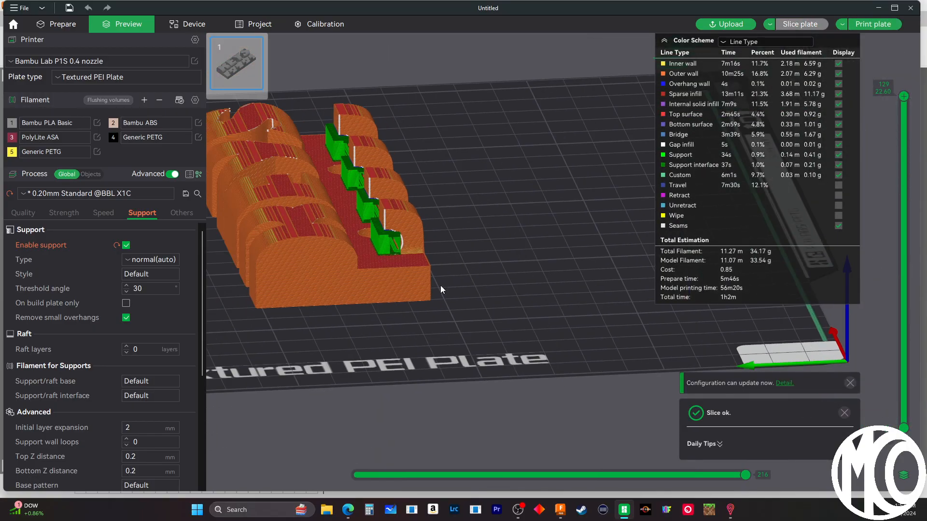
{"action": "scroll", "coordinate": [438, 284], "scroll_direction": "up", "scroll_amount": 2}
{"action": "middle_click_drag", "start_coordinate": [338, 252], "coordinate": [479, 291]}
{"action": "scroll", "coordinate": [449, 293], "scroll_direction": "up", "scroll_amount": 6}
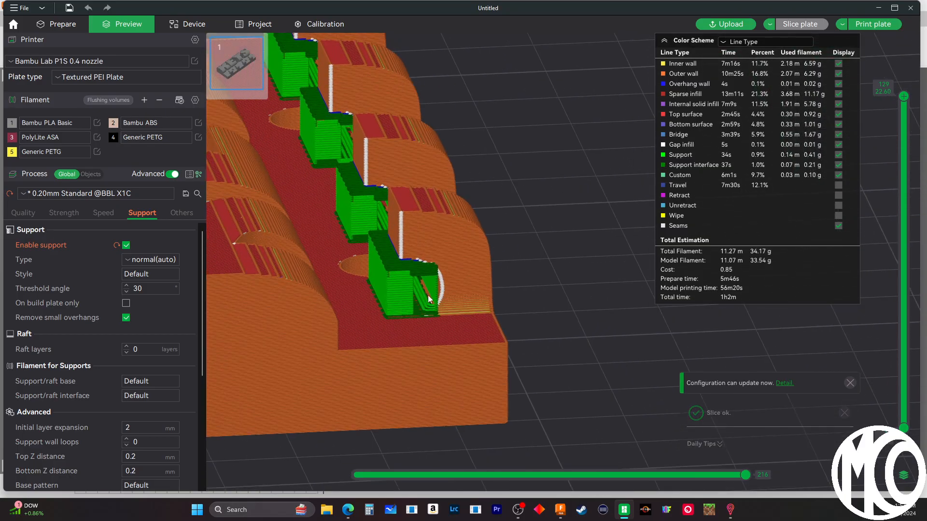
{"action": "scroll", "coordinate": [427, 290], "scroll_direction": "down", "scroll_amount": 8}
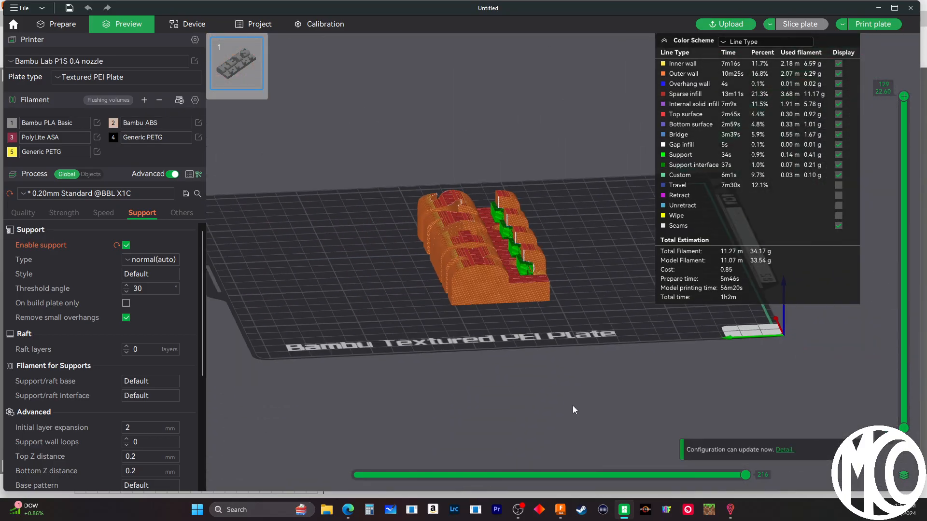
{"action": "left_click_drag", "start_coordinate": [574, 410], "coordinate": [540, 326]}
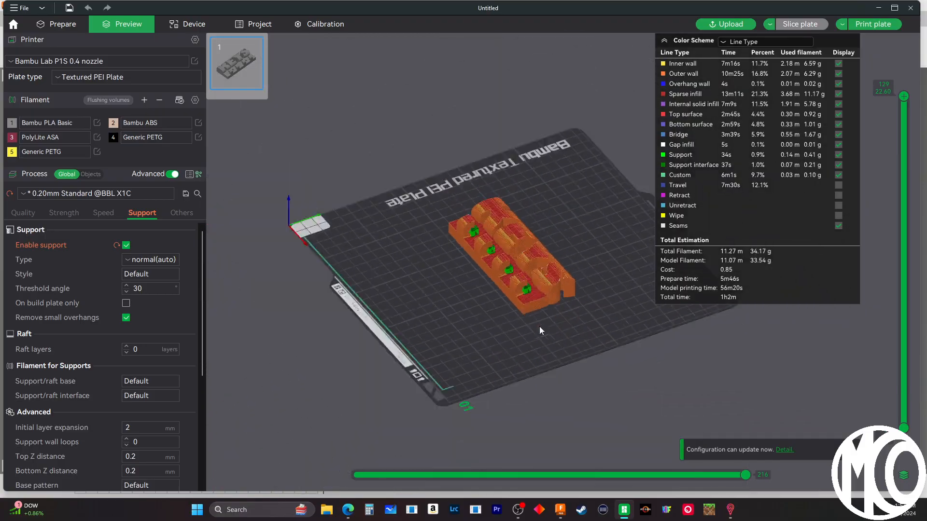
{"action": "scroll", "coordinate": [542, 314], "scroll_direction": "up", "scroll_amount": 8}
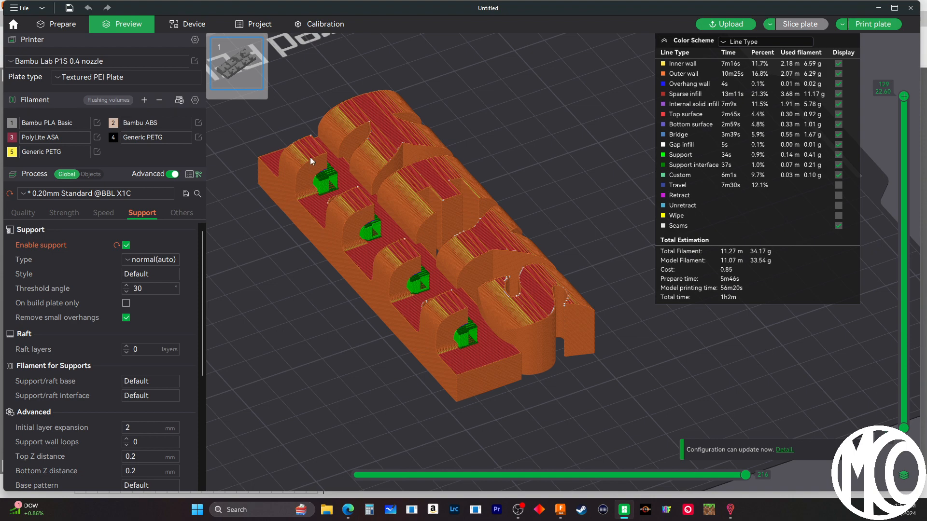
{"action": "left_click_drag", "start_coordinate": [475, 407], "coordinate": [500, 432]}
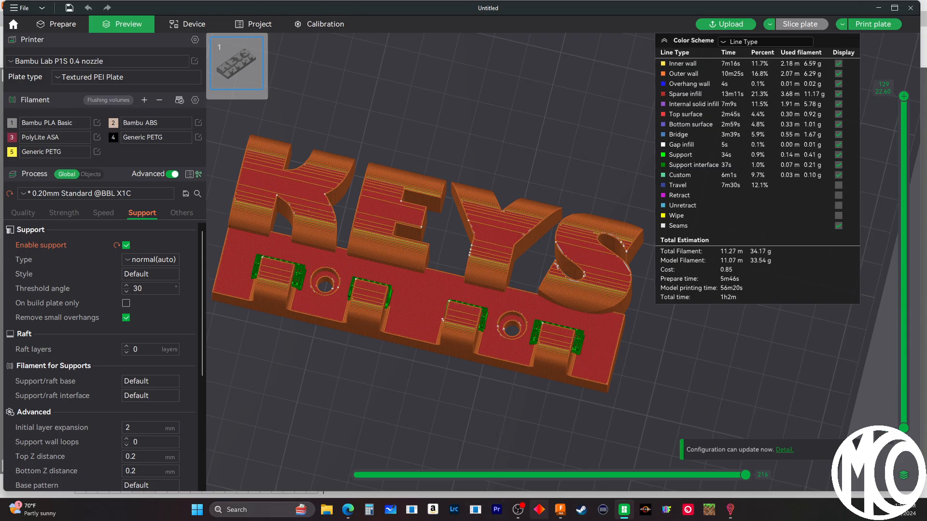
{"action": "mouse_move", "coordinate": [560, 510]}
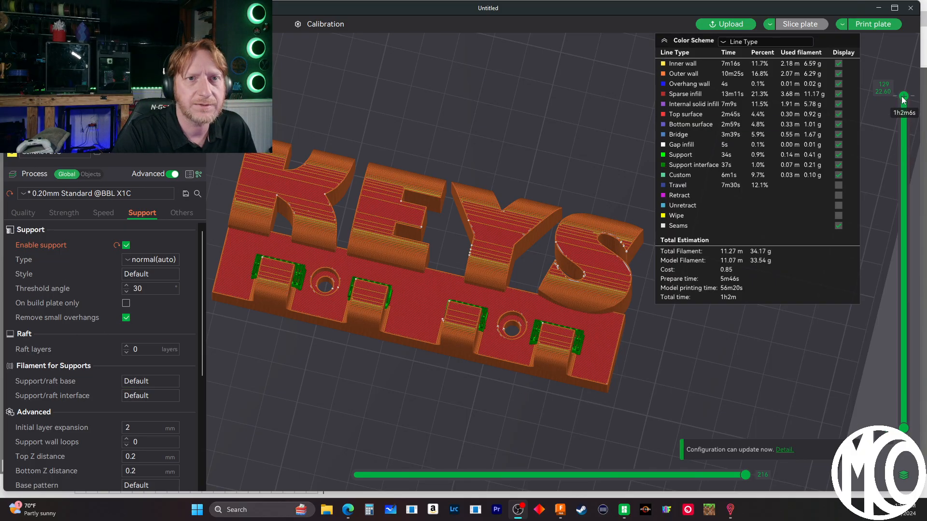
{"action": "left_click_drag", "start_coordinate": [903, 96], "coordinate": [845, 71]}
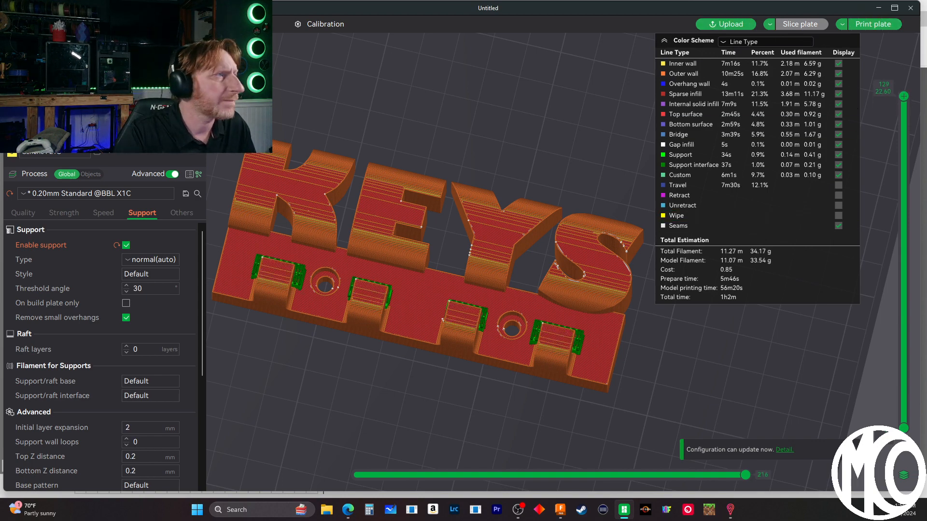
Return to preparing the plate and change filament 2 to Bambu PLA Galaxy
{"action": "key", "text": "Tab"}
{"action": "right_click", "coordinate": [407, 307]}
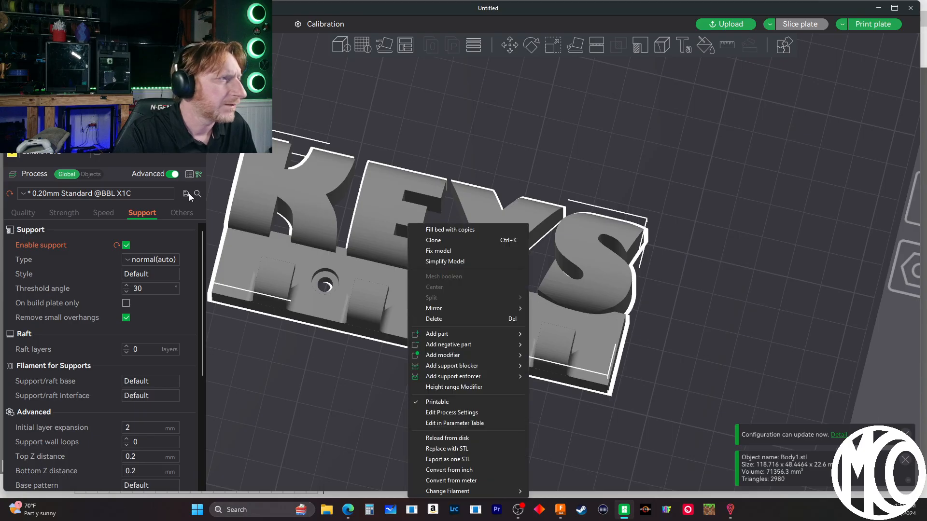
{"action": "left_click", "coordinate": [161, 124]}
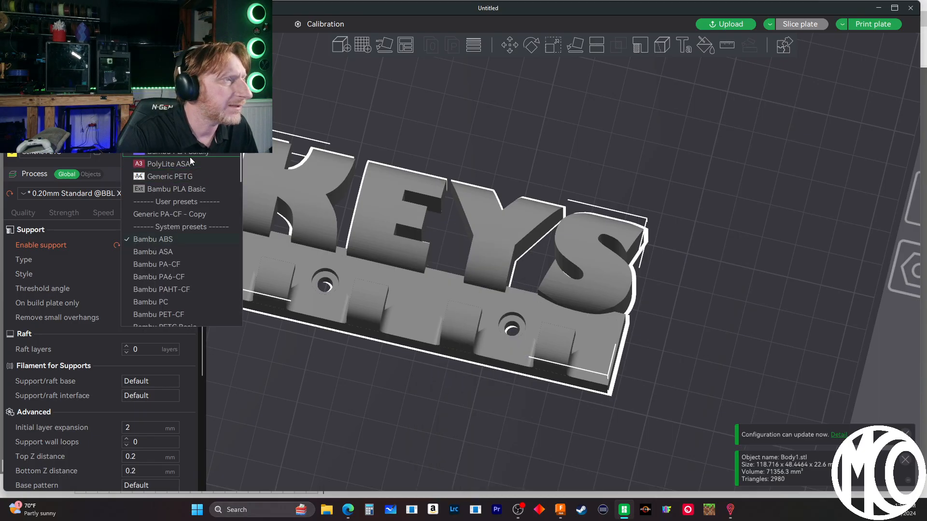
{"action": "left_click", "coordinate": [158, 152]}
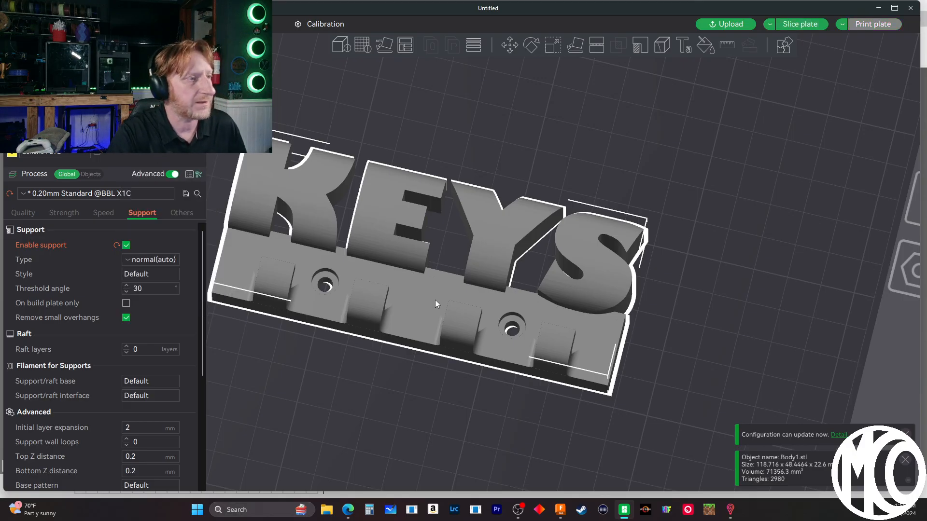
Assign the purple Bambu PLA Galaxy filament to the key holder model
{"action": "right_click", "coordinate": [424, 306]}
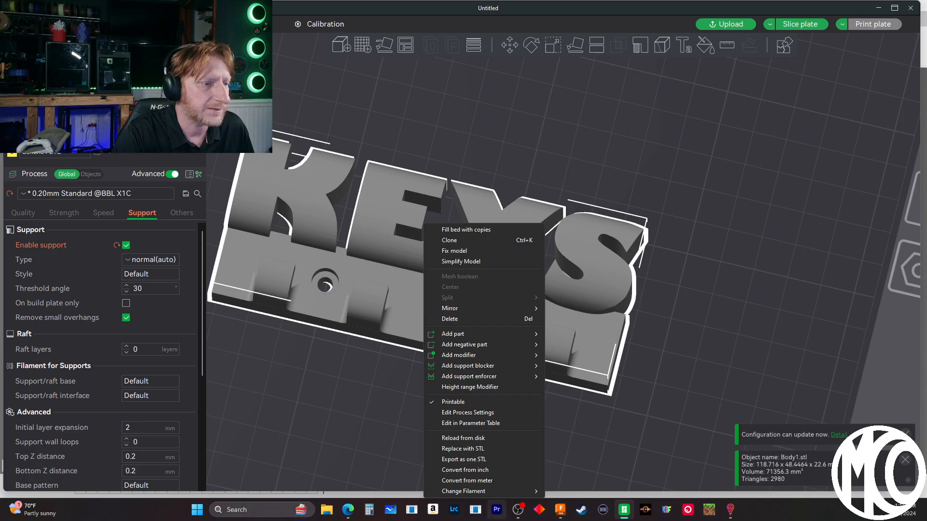
{"action": "mouse_move", "coordinate": [533, 491]}
{"action": "left_click", "coordinate": [594, 459]}
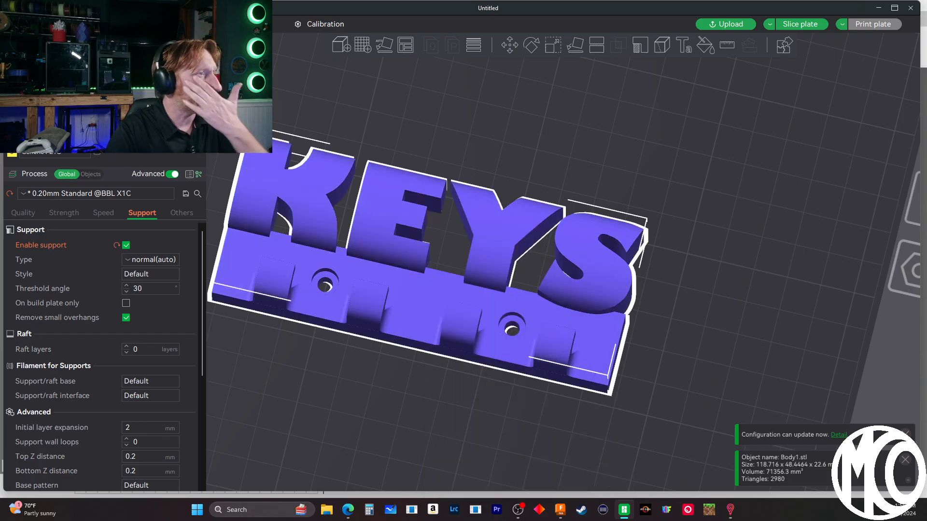
Configure the printer's second AMS slot as Bambu PLA Galaxy with the purple AMS color
{"action": "left_click", "coordinate": [191, 24]}
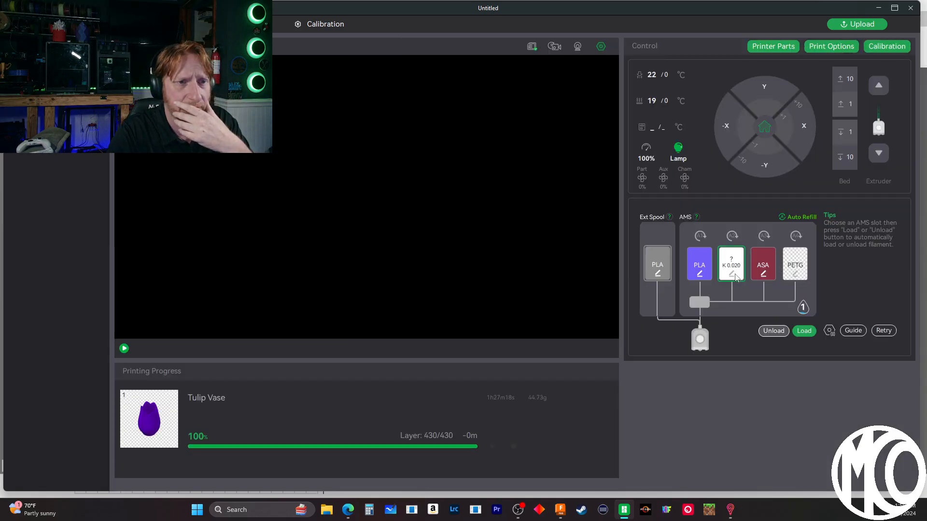
{"action": "left_click", "coordinate": [732, 274]}
{"action": "left_click", "coordinate": [714, 207]}
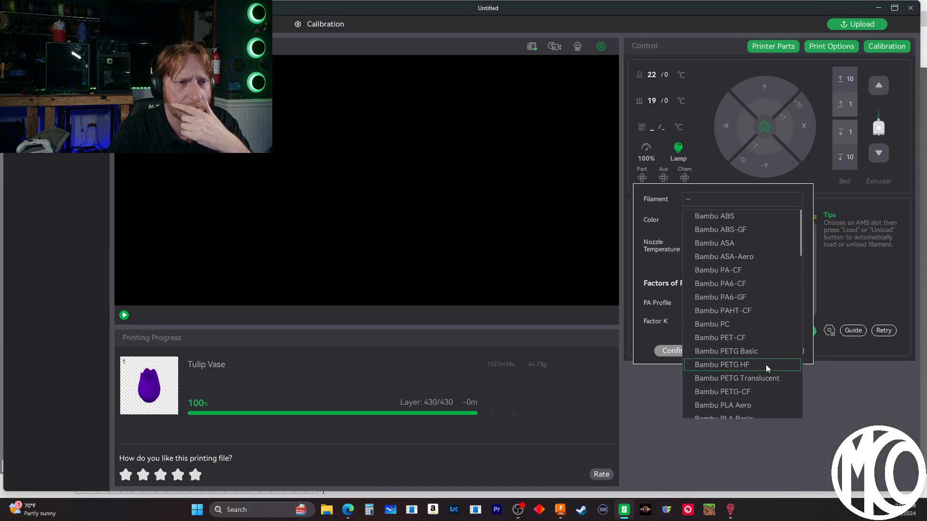
{"action": "scroll", "coordinate": [766, 364], "scroll_direction": "down", "scroll_amount": 2}
{"action": "left_click", "coordinate": [763, 388]}
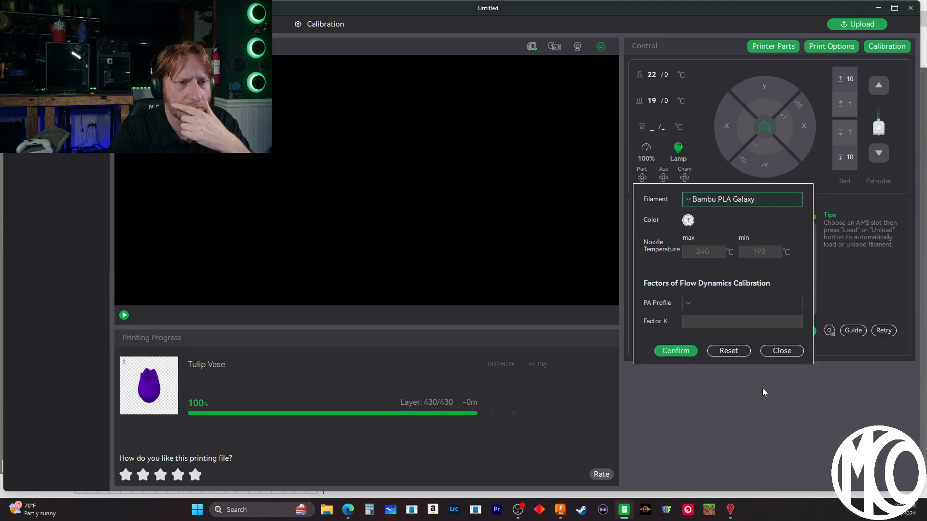
{"action": "left_click", "coordinate": [689, 221]}
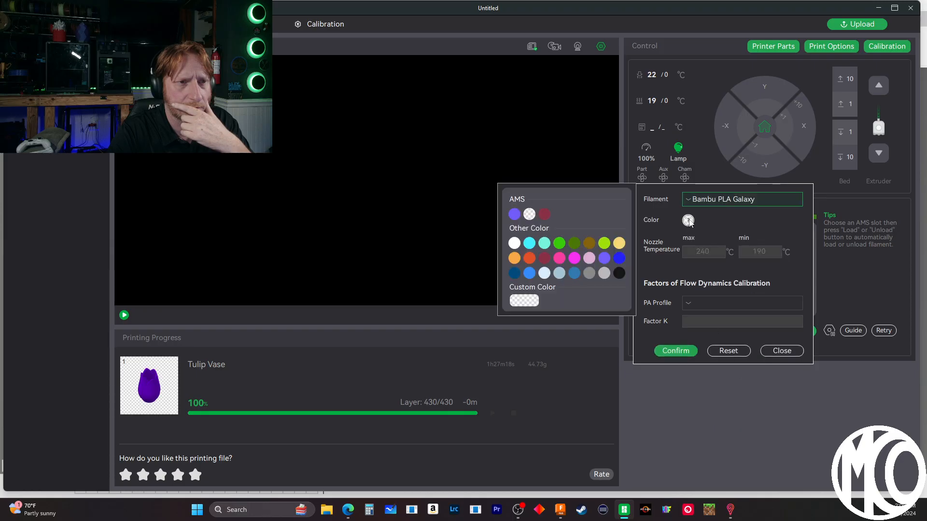
{"action": "left_click", "coordinate": [519, 215]}
{"action": "left_click", "coordinate": [676, 351]}
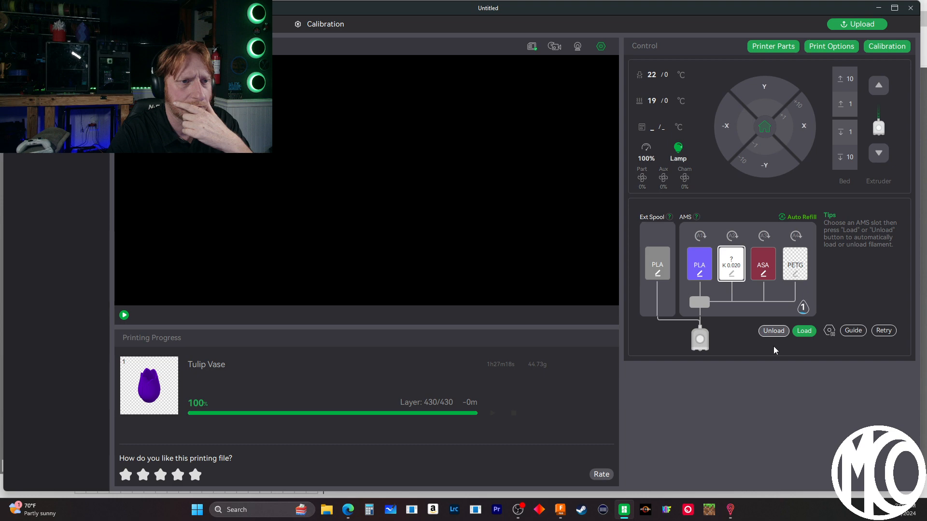
Slice the plate with the purple key holder and inspect the sliced preview from several angles
{"action": "left_click", "coordinate": [62, 25]}
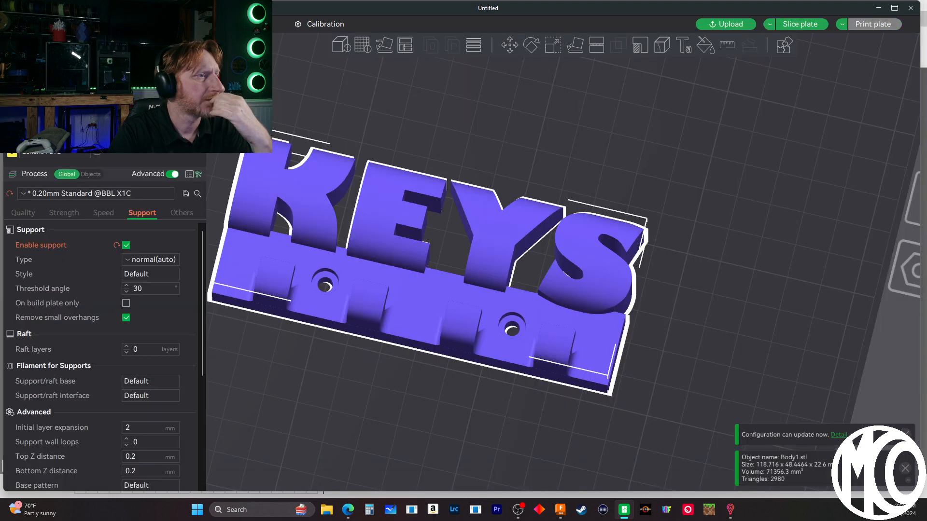
{"action": "left_click", "coordinate": [803, 24]}
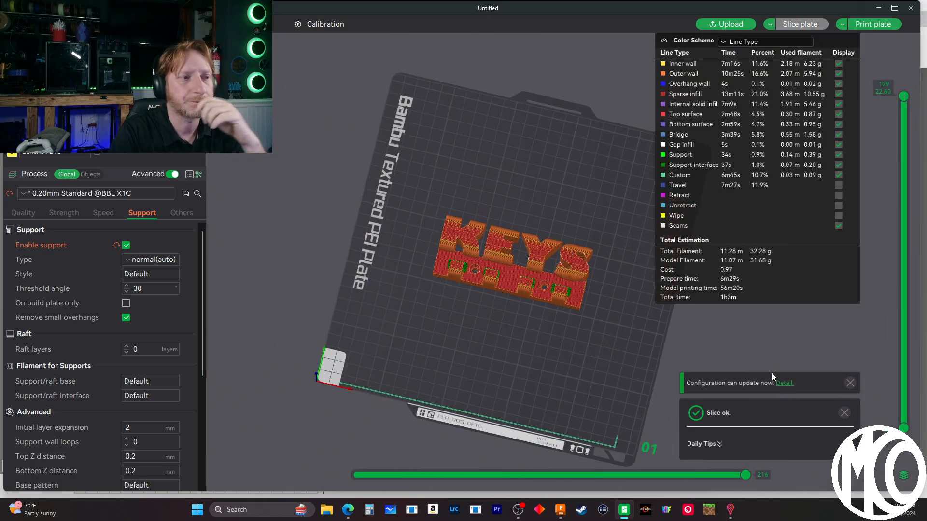
{"action": "scroll", "coordinate": [530, 320], "scroll_direction": "up", "scroll_amount": 5}
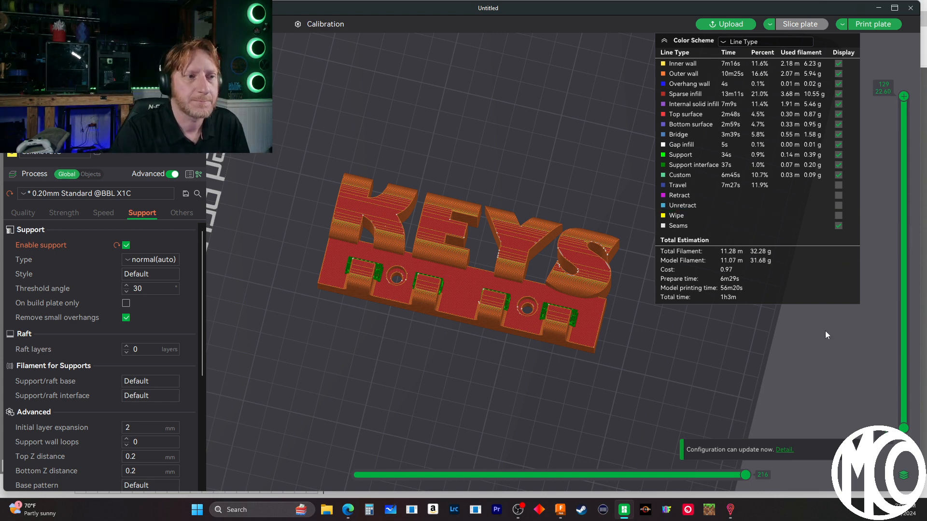
{"action": "middle_click_drag", "start_coordinate": [824, 331], "coordinate": [814, 337]}
{"action": "left_click_drag", "start_coordinate": [815, 337], "coordinate": [784, 361]}
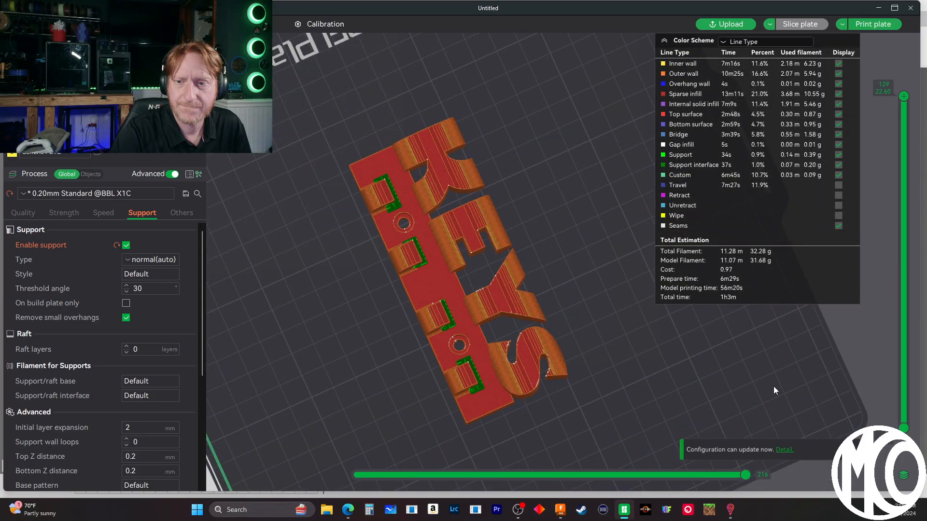
{"action": "left_click_drag", "start_coordinate": [737, 390], "coordinate": [767, 394]}
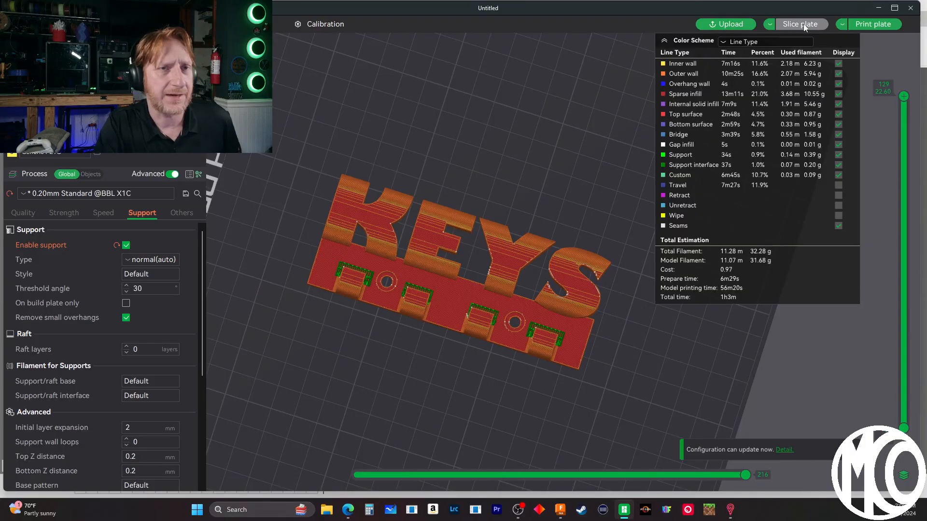
Send the sliced key holder to the printer, with its PLA filament mapped to AMS slot A2
{"action": "left_click", "coordinate": [876, 25]}
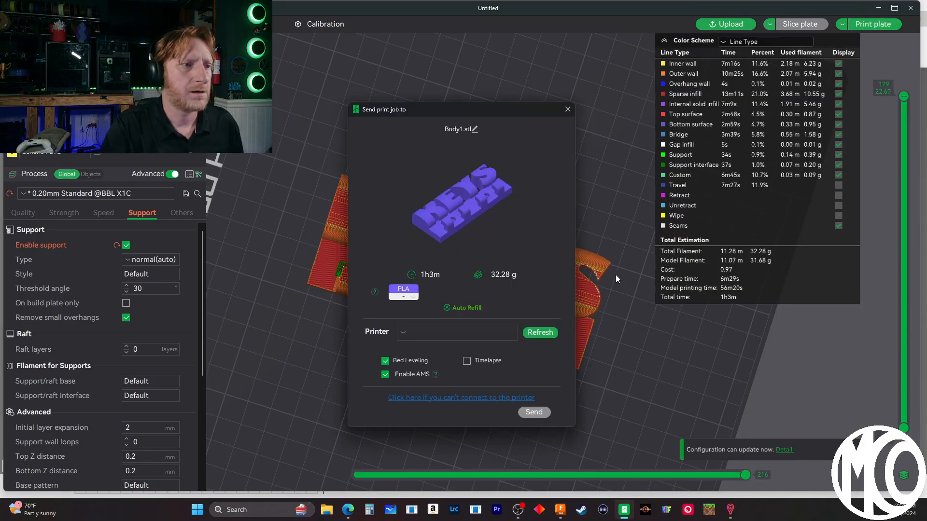
{"action": "left_click", "coordinate": [404, 293]}
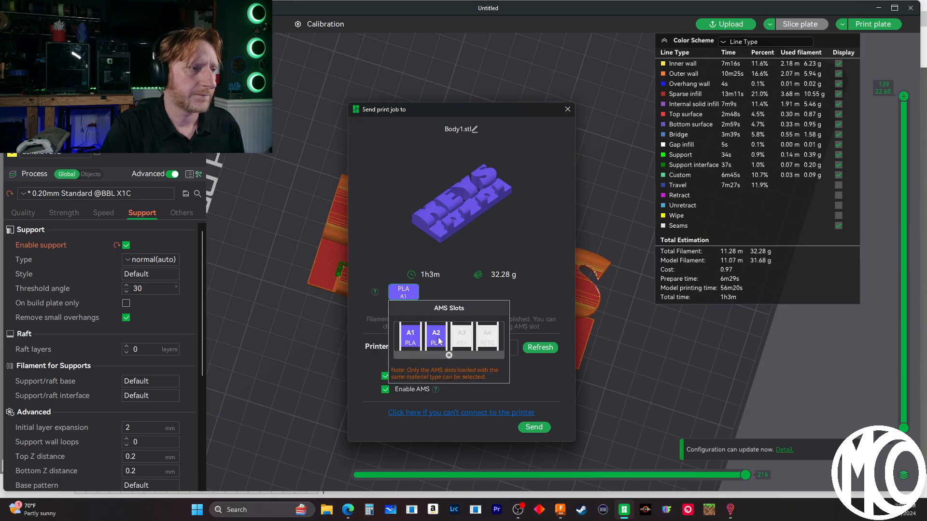
{"action": "left_click", "coordinate": [438, 344]}
{"action": "left_click", "coordinate": [533, 428]}
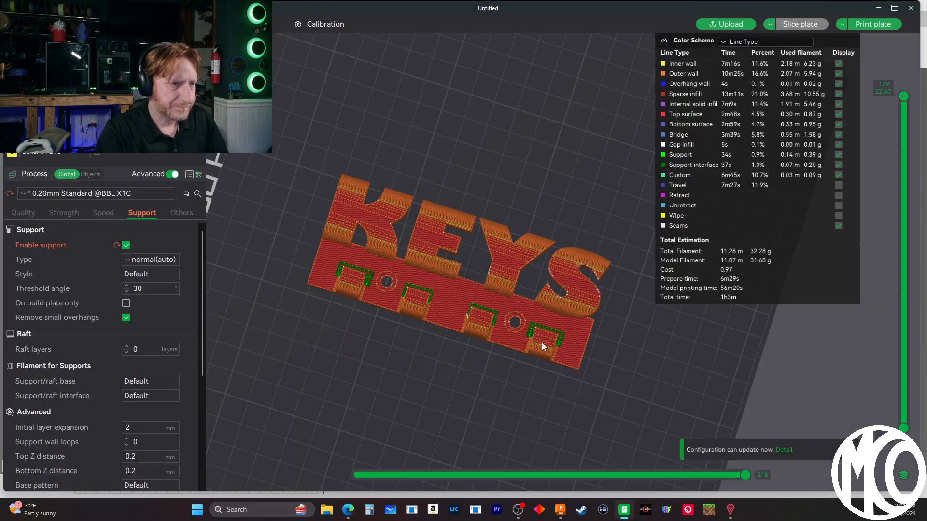
Examine the supports around the hooks and the screw holes closely in the sliced preview
{"action": "scroll", "coordinate": [541, 343], "scroll_direction": "up", "scroll_amount": 6}
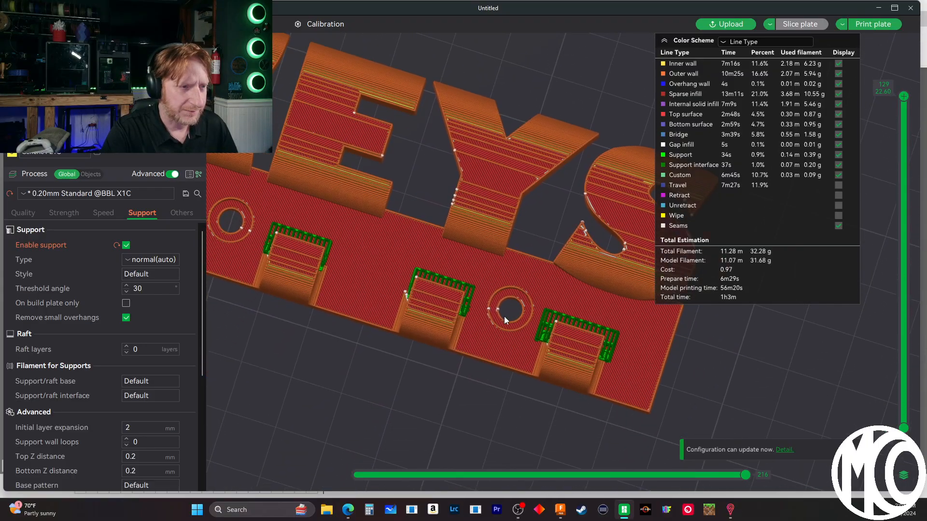
{"action": "scroll", "coordinate": [443, 364], "scroll_direction": "up", "scroll_amount": 5}
{"action": "scroll", "coordinate": [443, 364], "scroll_direction": "down", "scroll_amount": 2}
{"action": "left_click_drag", "start_coordinate": [443, 364], "coordinate": [474, 321]}
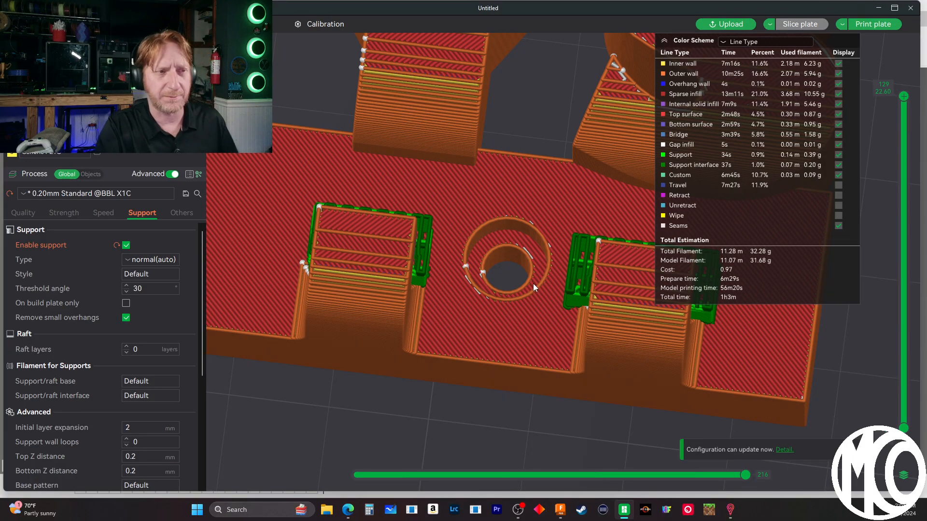
{"action": "scroll", "coordinate": [513, 353], "scroll_direction": "down", "scroll_amount": 10}
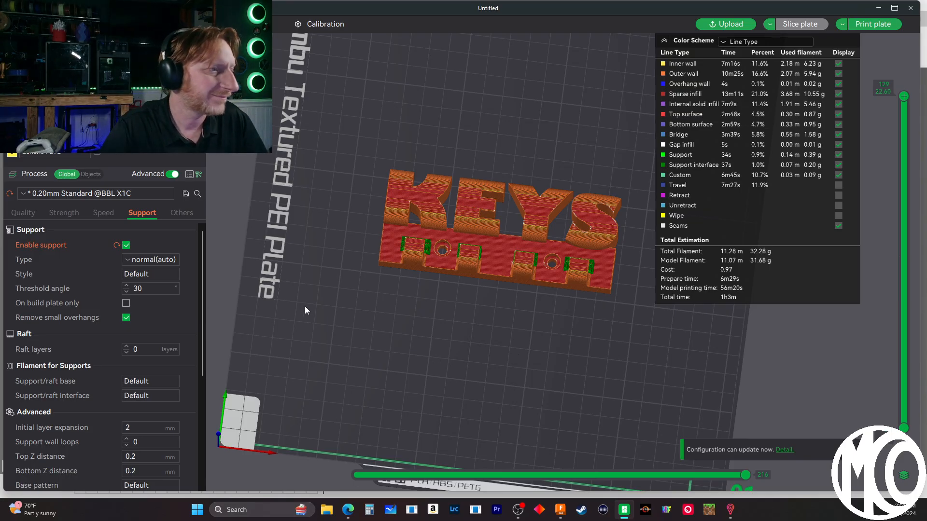
{"action": "scroll", "coordinate": [412, 323], "scroll_direction": "down", "scroll_amount": 5}
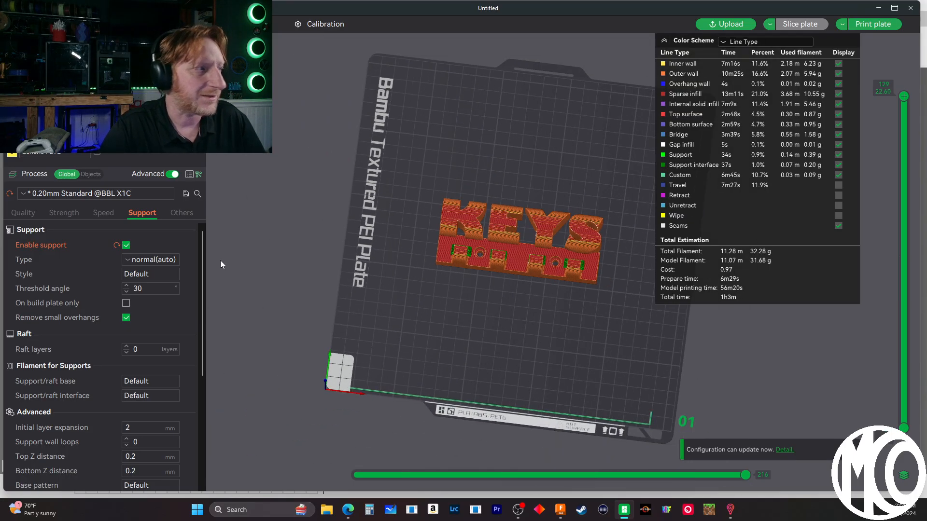
Close Bambu Studio without saving the project and discard the modified support preset value
{"action": "left_click", "coordinate": [910, 9]}
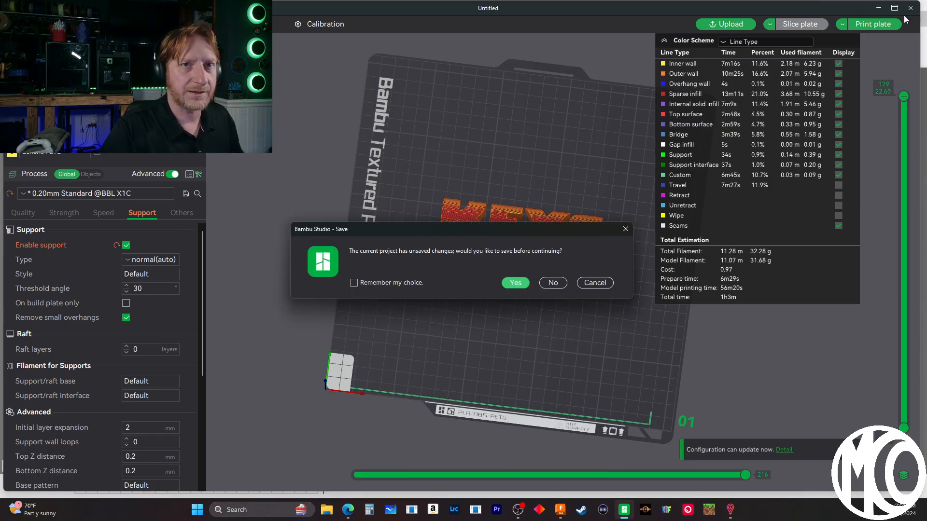
{"action": "left_click", "coordinate": [553, 284]}
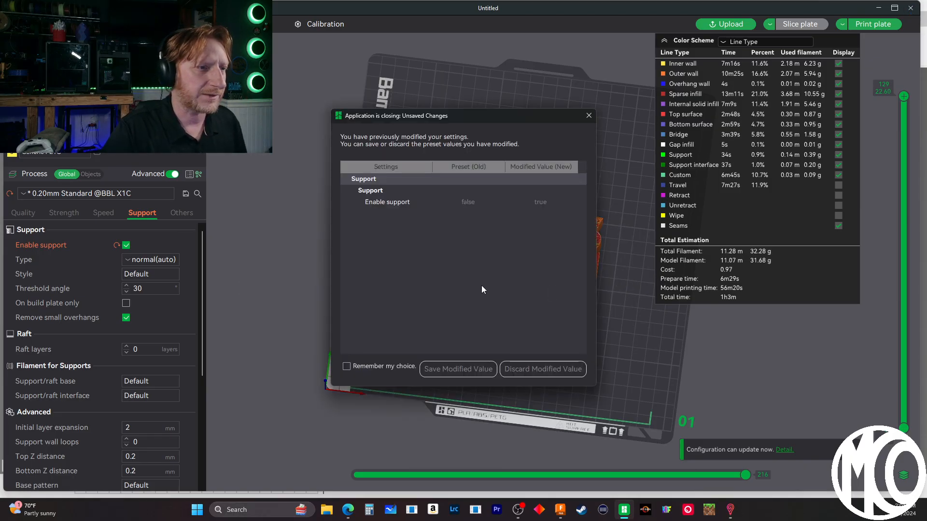
{"action": "left_click", "coordinate": [540, 375]}
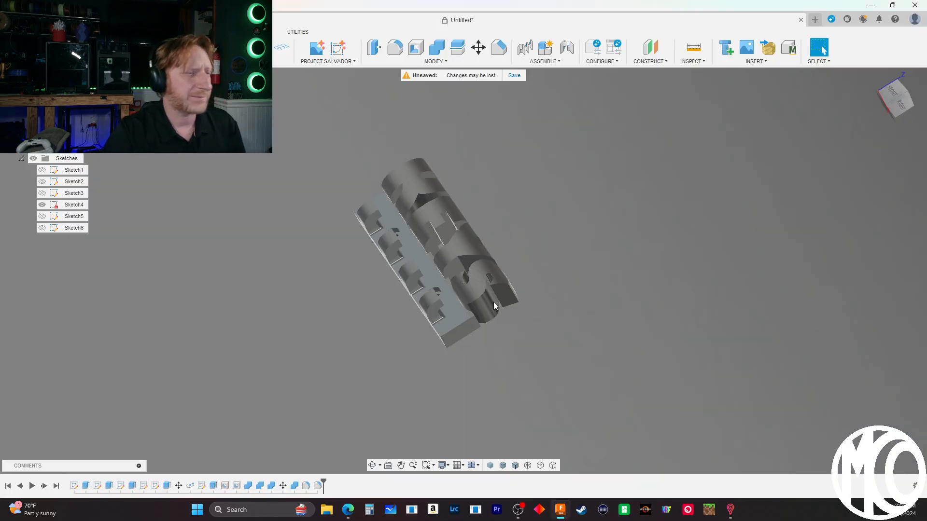
Save the Fusion design as "keys" in Admin Project and close it
{"action": "key", "text": "ctrl+s"}
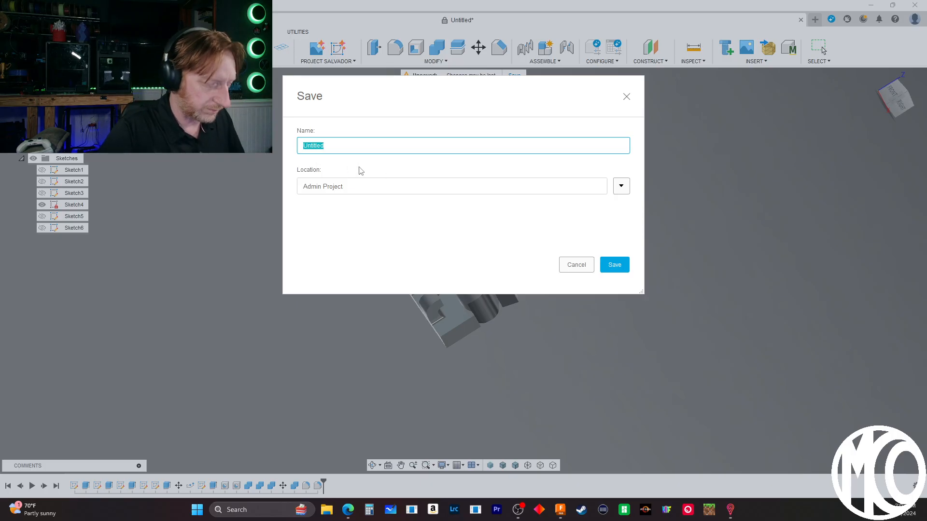
{"action": "type", "text": "keys"}
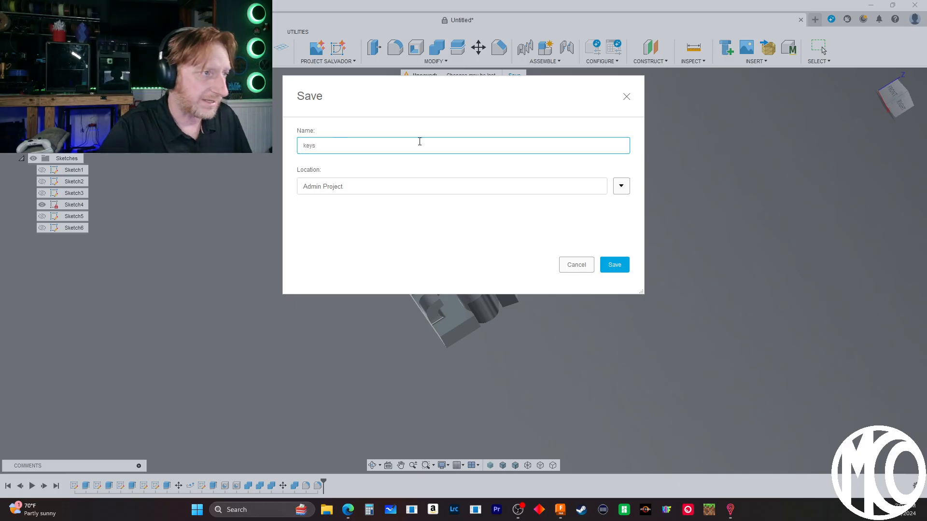
{"action": "left_click", "coordinate": [619, 266]}
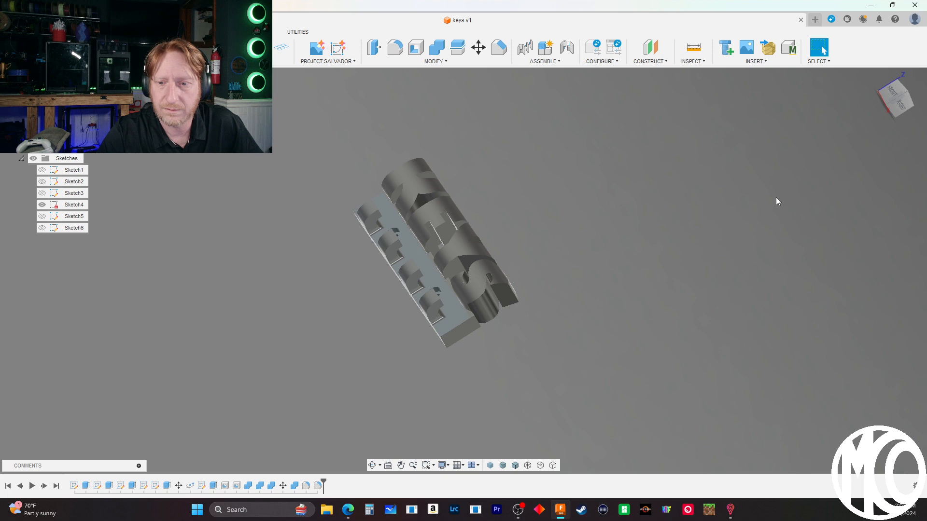
{"action": "left_click", "coordinate": [801, 20]}
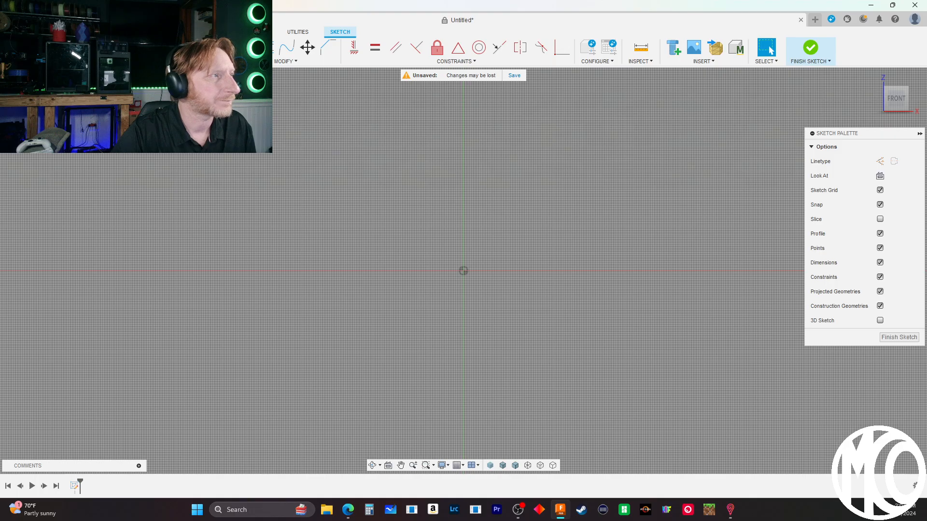
Switch to the browser and examine the Etsy listing for the Rolly Polly Santa holding a bell, its photos and item details
{"action": "middle_click_drag", "start_coordinate": [539, 374], "coordinate": [555, 396]}
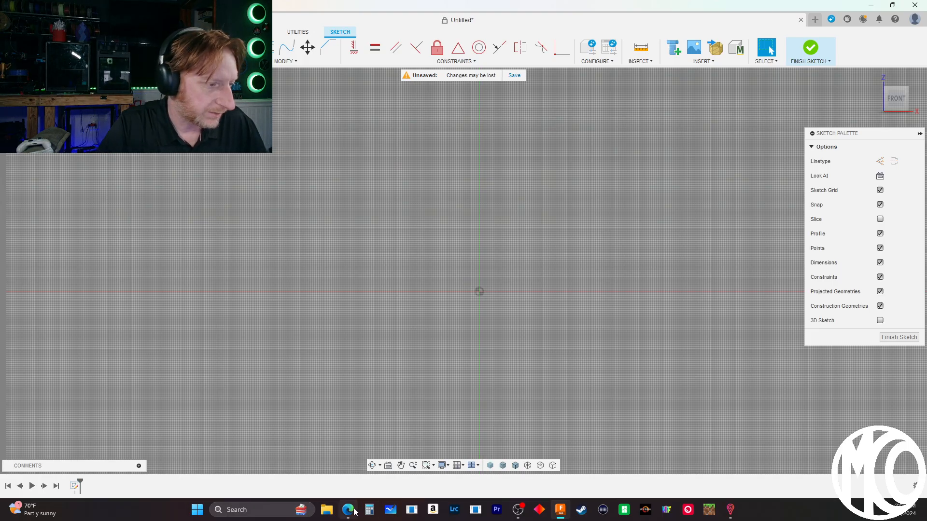
{"action": "mouse_move", "coordinate": [353, 513]}
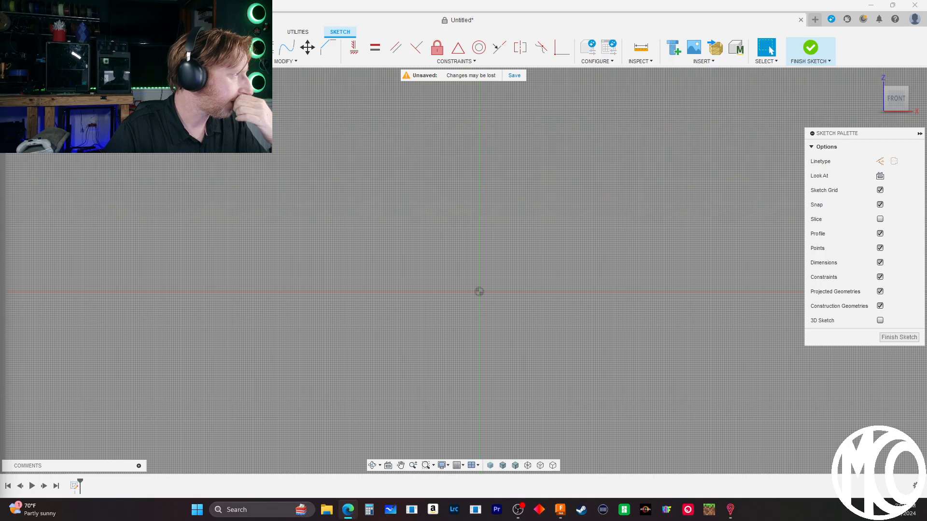
{"action": "key", "text": "alt+Tab"}
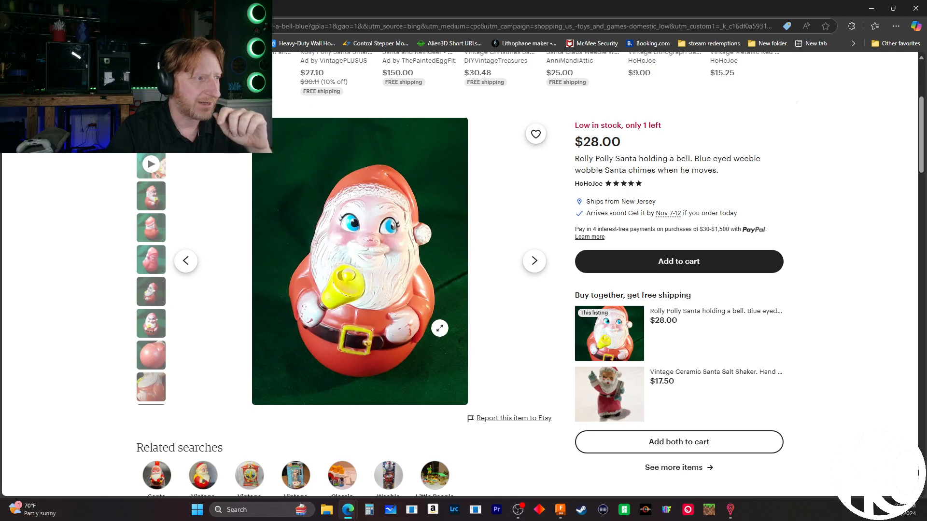
{"action": "scroll", "coordinate": [411, 315], "scroll_direction": "down", "scroll_amount": 1}
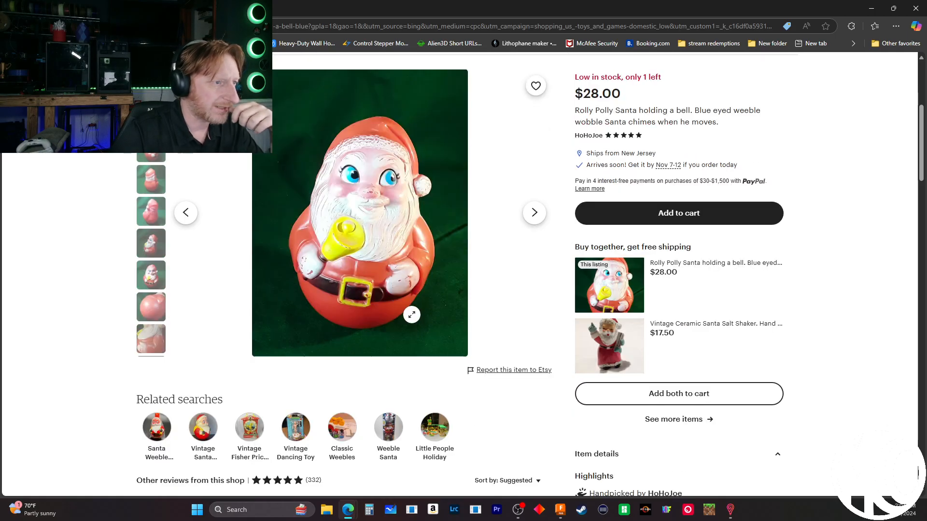
{"action": "scroll", "coordinate": [411, 314], "scroll_direction": "up", "scroll_amount": 1}
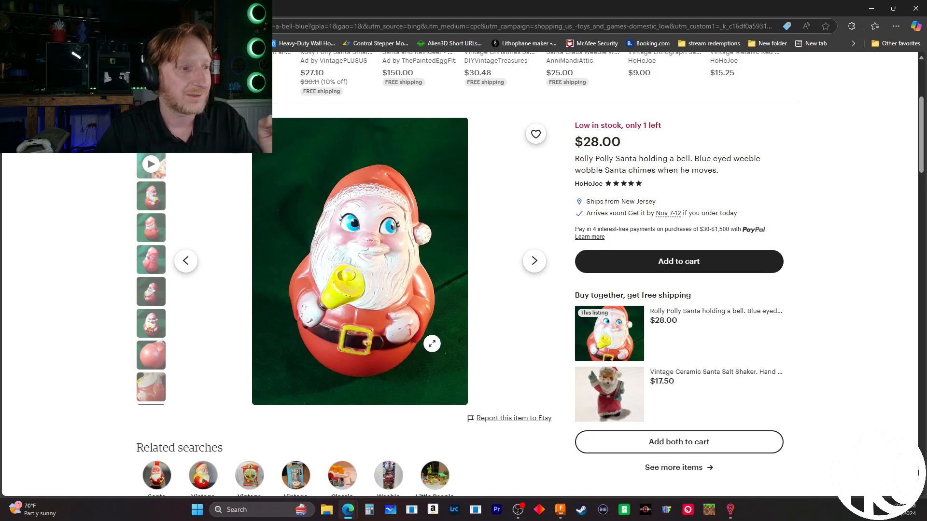
{"action": "scroll", "coordinate": [492, 318], "scroll_direction": "down", "scroll_amount": 2}
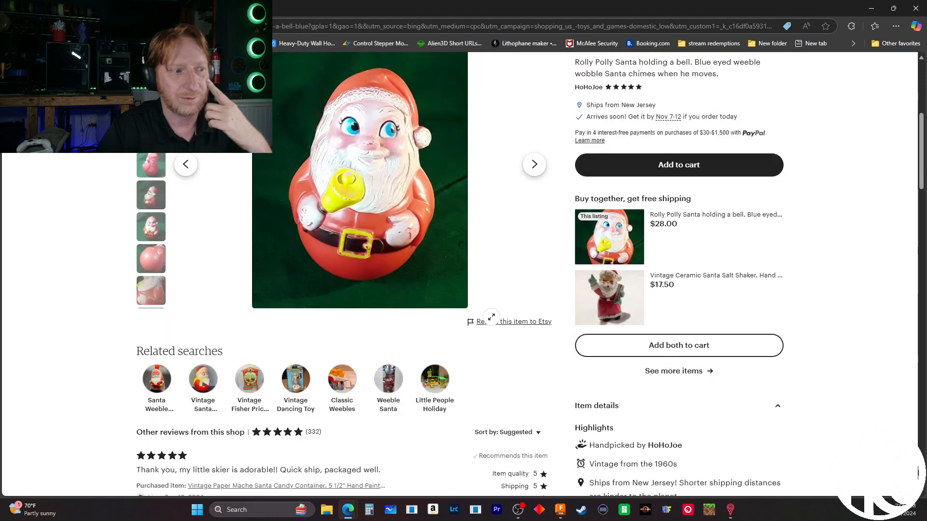
{"action": "scroll", "coordinate": [492, 317], "scroll_direction": "down", "scroll_amount": 6}
{"action": "scroll", "coordinate": [491, 317], "scroll_direction": "up", "scroll_amount": 2}
{"action": "scroll", "coordinate": [491, 317], "scroll_direction": "down", "scroll_amount": 7}
{"action": "scroll", "coordinate": [493, 317], "scroll_direction": "up", "scroll_amount": 7}
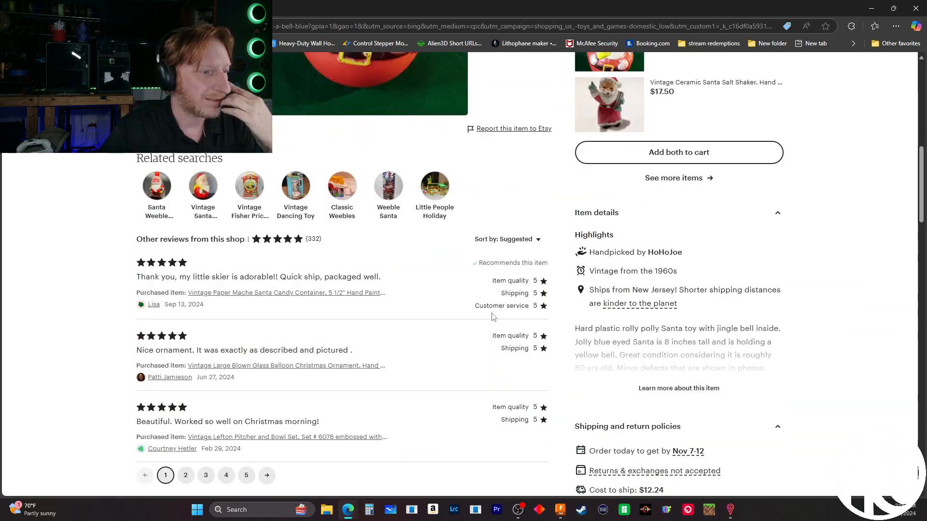
{"action": "scroll", "coordinate": [488, 321], "scroll_direction": "down", "scroll_amount": 8}
{"action": "scroll", "coordinate": [486, 324], "scroll_direction": "up", "scroll_amount": 20}
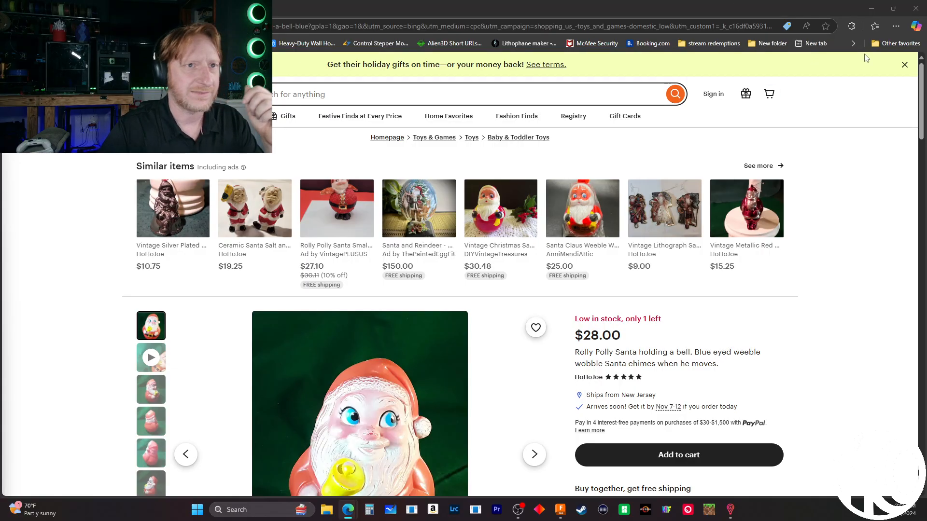
{"action": "key", "text": "alt+Tab"}
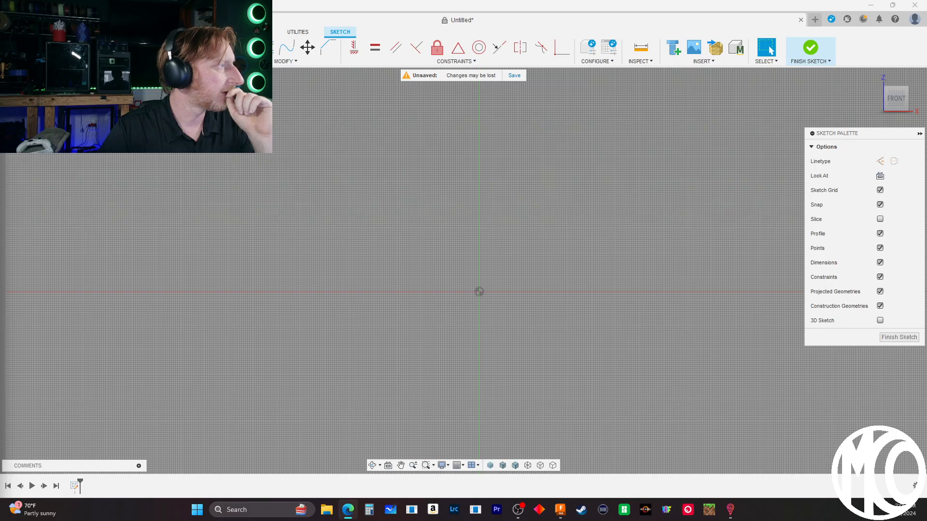
Close the enlarged Santa picture in the image search, close the browser window and return to the Fusion sketch
{"action": "key", "text": "alt+Tab"}
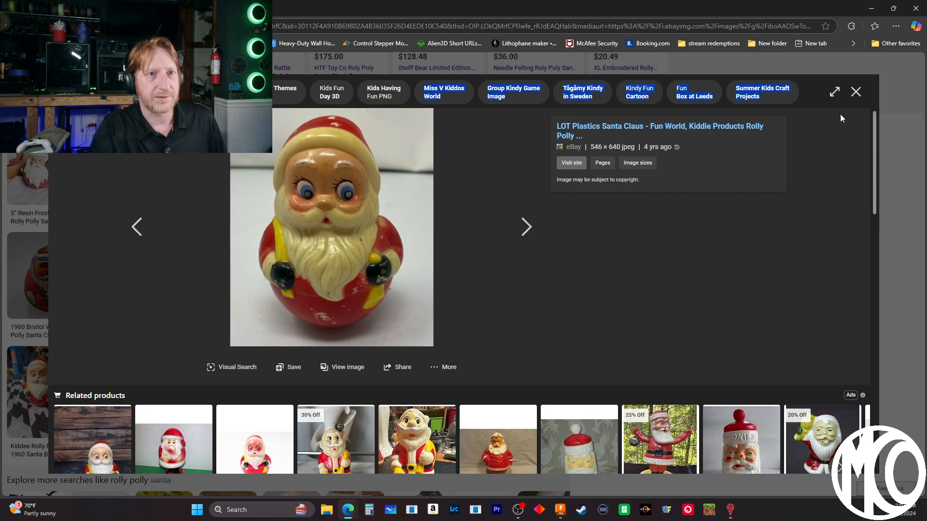
{"action": "left_click", "coordinate": [855, 92]}
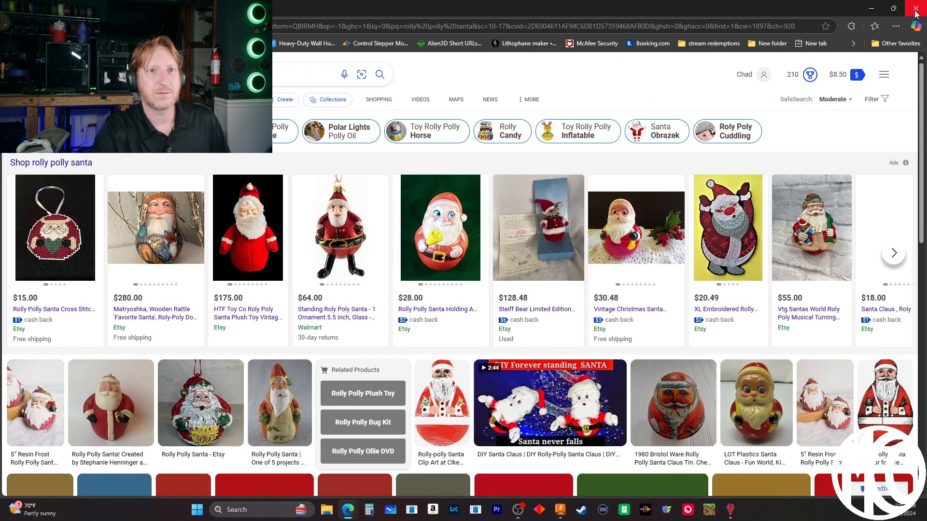
{"action": "left_click", "coordinate": [916, 6]}
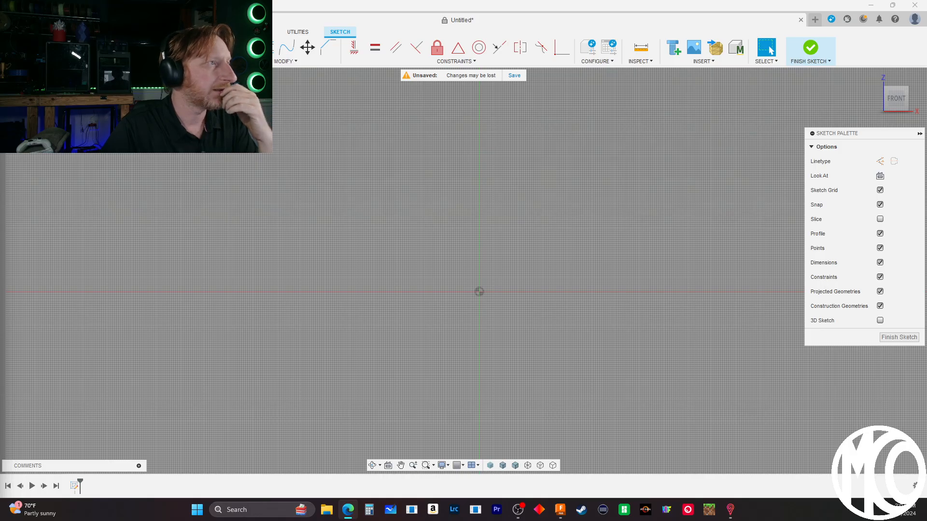
Start a center point arc on the front-plane sketch, centered on the origin and beginning about 40 mm straight below it
{"action": "left_click", "coordinate": [121, 48]}
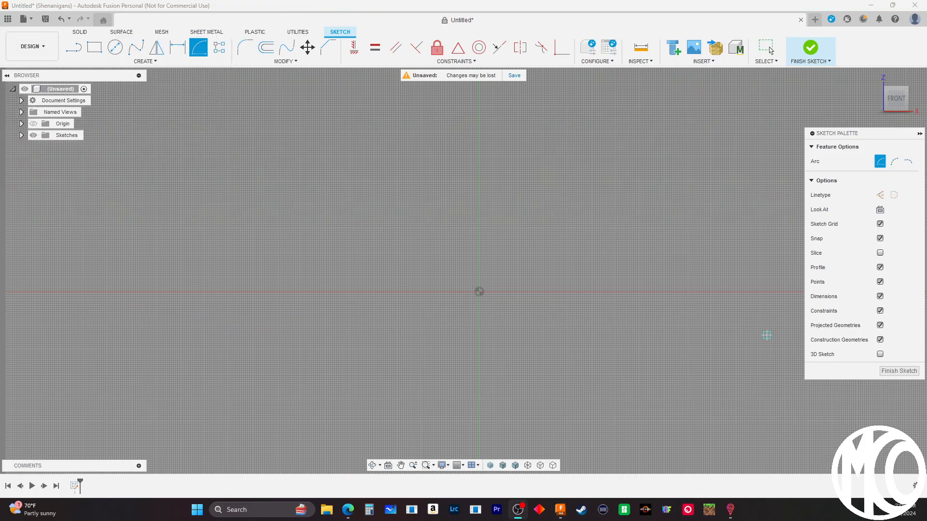
{"action": "left_click", "coordinate": [480, 293]}
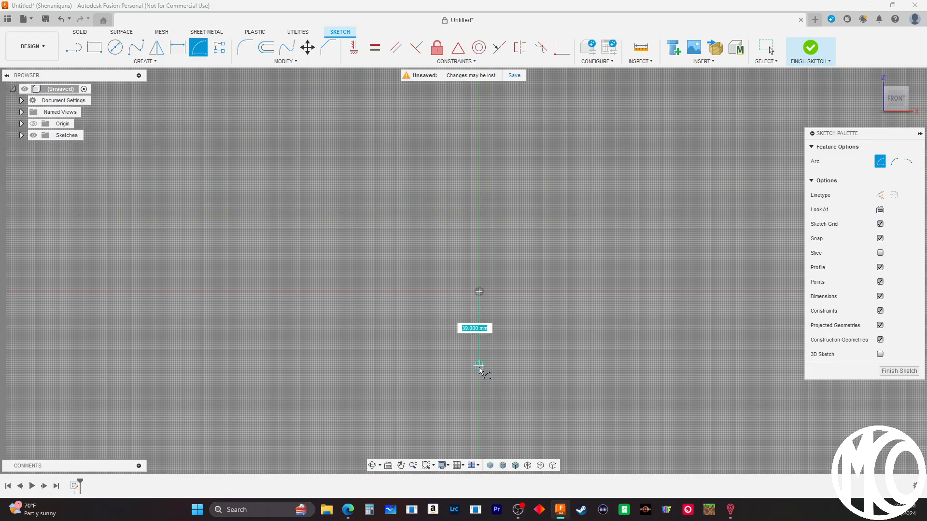
{"action": "left_click", "coordinate": [479, 368]}
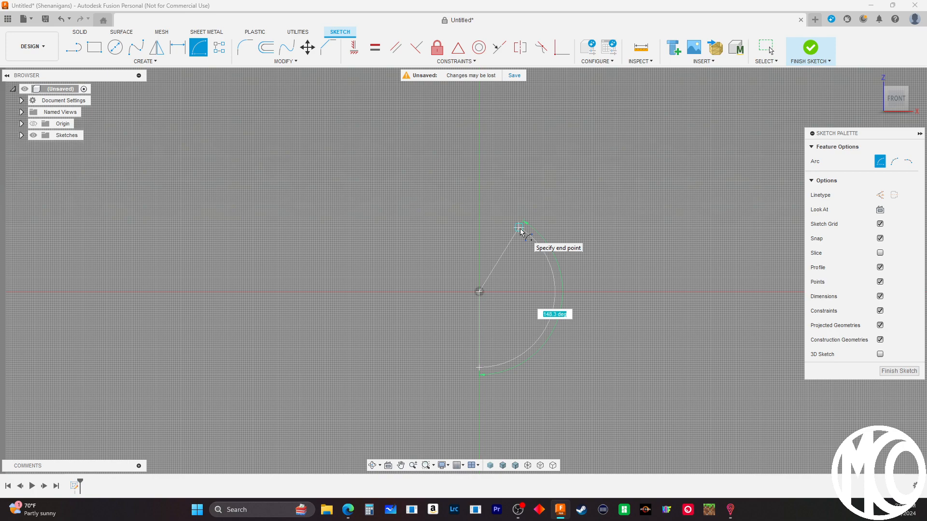
Complete the origin-centred arc from its lower start on the vertical axis with a sweep of about 148 degrees, ending above the horizontal axis
{"action": "left_click", "coordinate": [520, 228]}
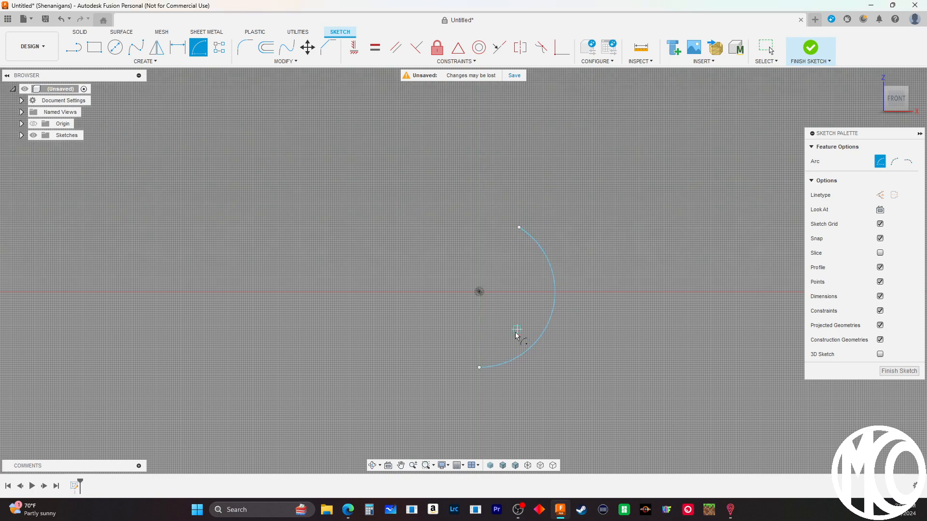
{"action": "scroll", "coordinate": [587, 420], "scroll_direction": "down", "scroll_amount": 1}
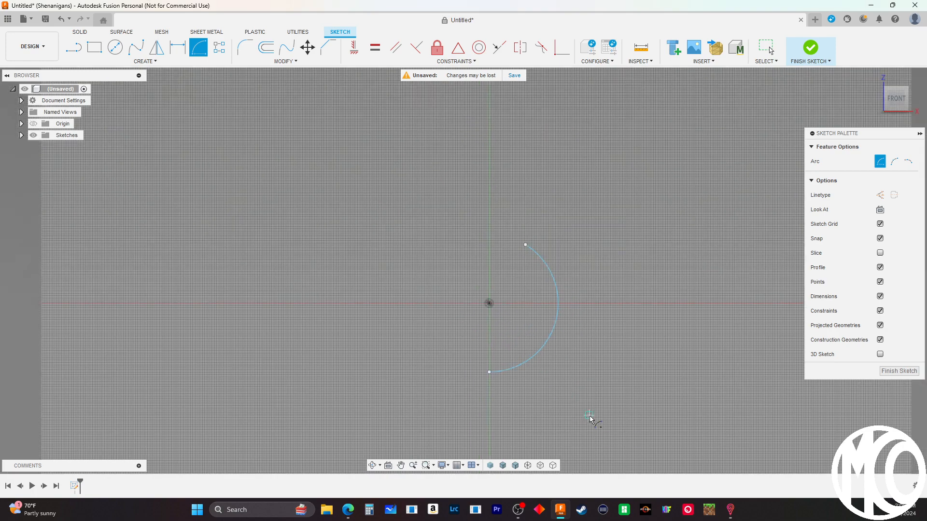
{"action": "scroll", "coordinate": [497, 268], "scroll_direction": "up", "scroll_amount": 3}
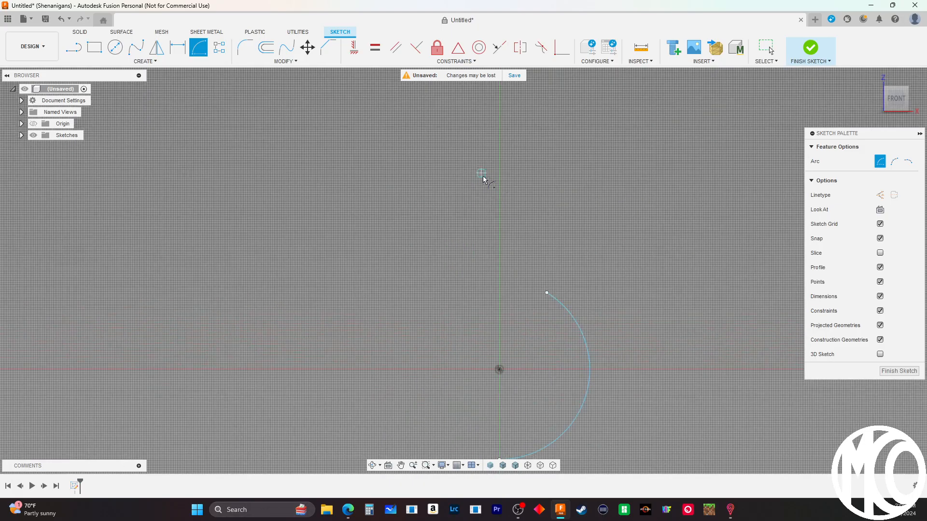
{"action": "scroll", "coordinate": [537, 271], "scroll_direction": "up", "scroll_amount": 1}
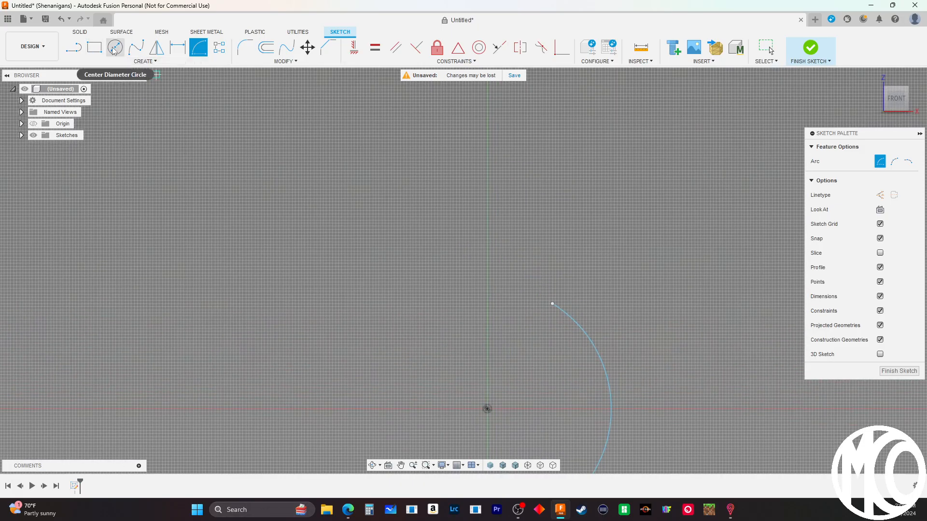
{"action": "scroll", "coordinate": [541, 200], "scroll_direction": "down", "scroll_amount": 2}
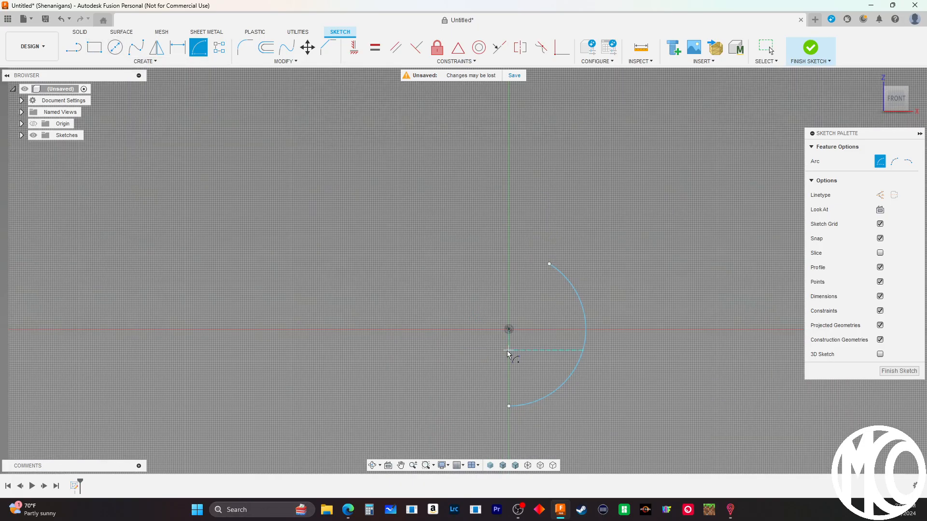
{"action": "scroll", "coordinate": [424, 263], "scroll_direction": "down", "scroll_amount": 2}
{"action": "scroll", "coordinate": [517, 297], "scroll_direction": "up", "scroll_amount": 4}
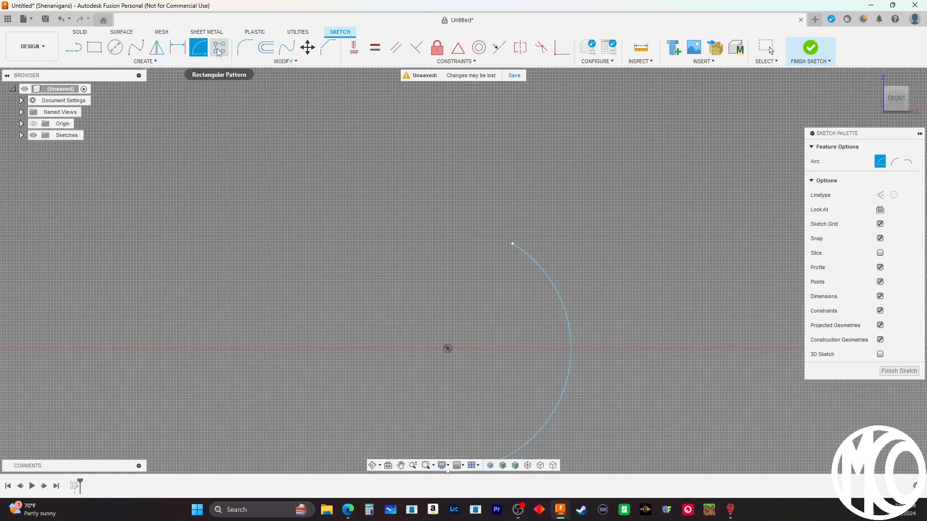
{"action": "left_click", "coordinate": [71, 53]}
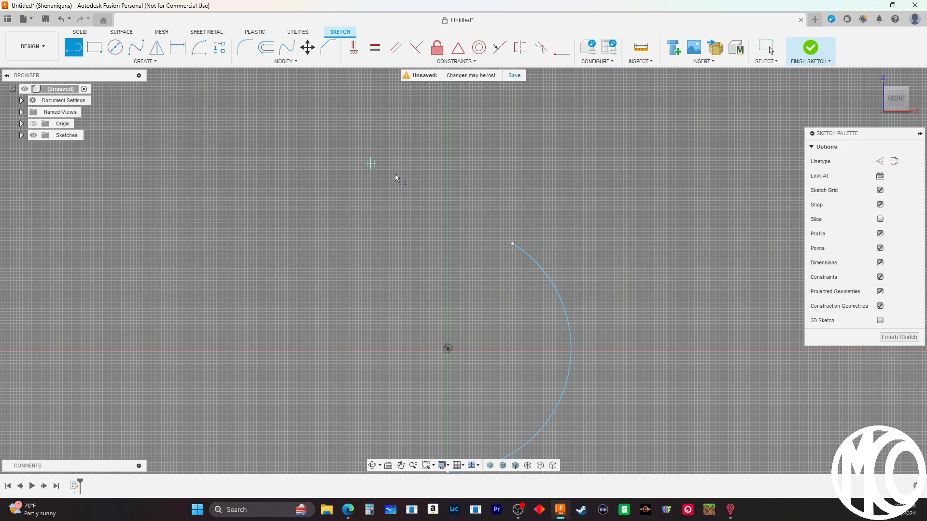
{"action": "left_click", "coordinate": [513, 244]}
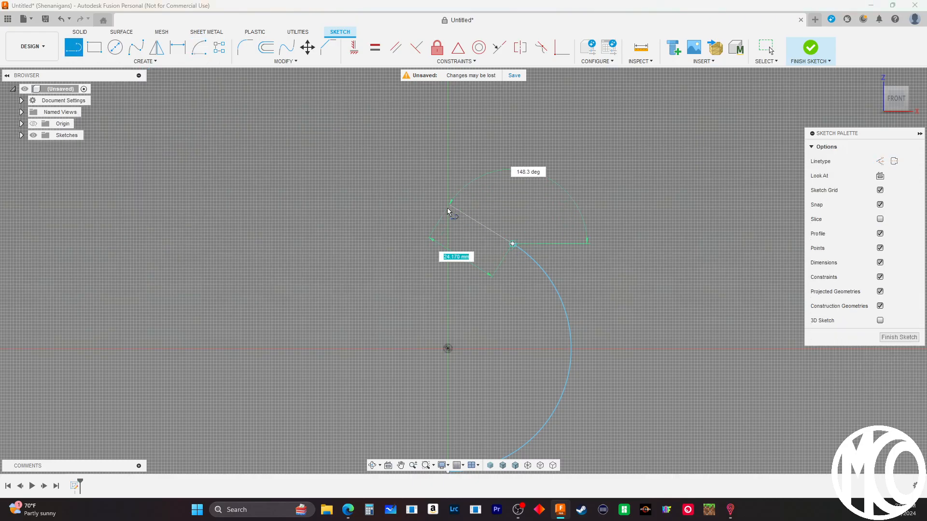
{"action": "scroll", "coordinate": [450, 206], "scroll_direction": "up", "scroll_amount": 3}
{"action": "scroll", "coordinate": [449, 201], "scroll_direction": "up", "scroll_amount": 2}
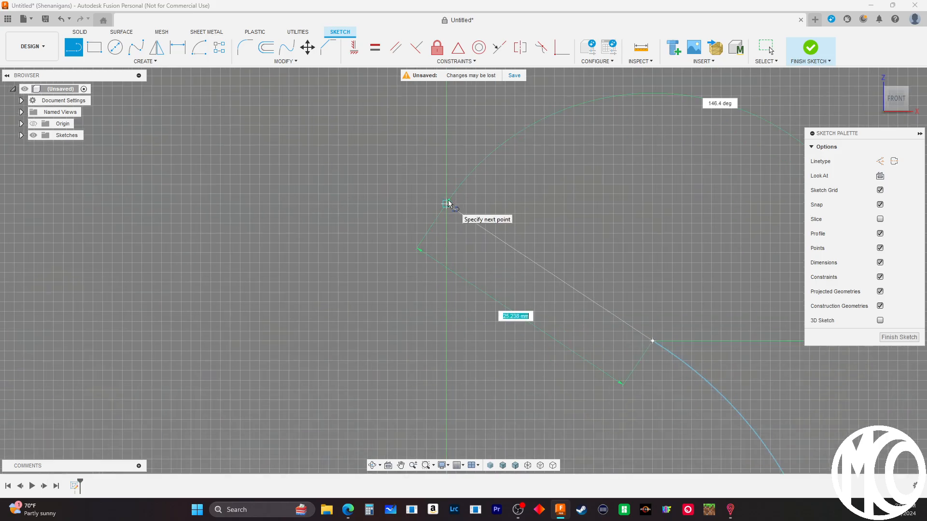
{"action": "left_click", "coordinate": [447, 203]}
{"action": "key", "text": "Escape"}
{"action": "scroll", "coordinate": [413, 344], "scroll_direction": "down", "scroll_amount": 3}
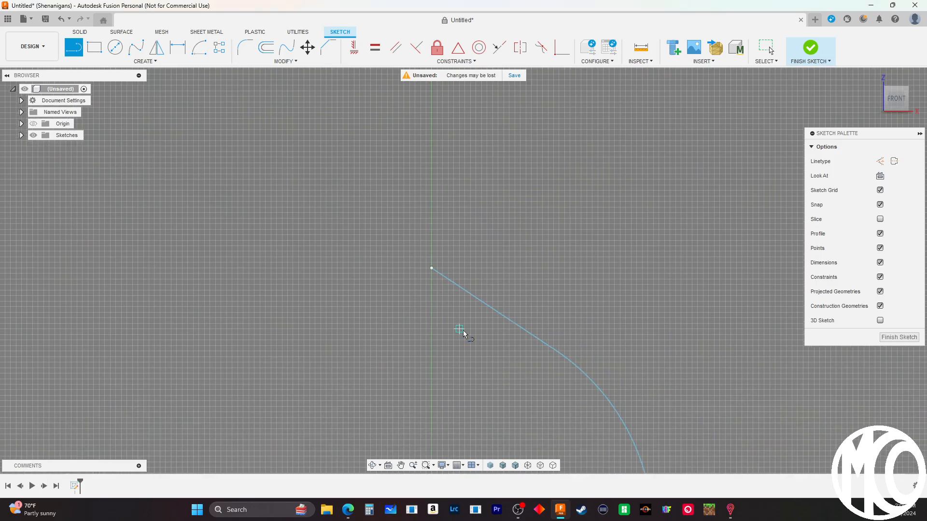
{"action": "scroll", "coordinate": [549, 268], "scroll_direction": "up", "scroll_amount": 2}
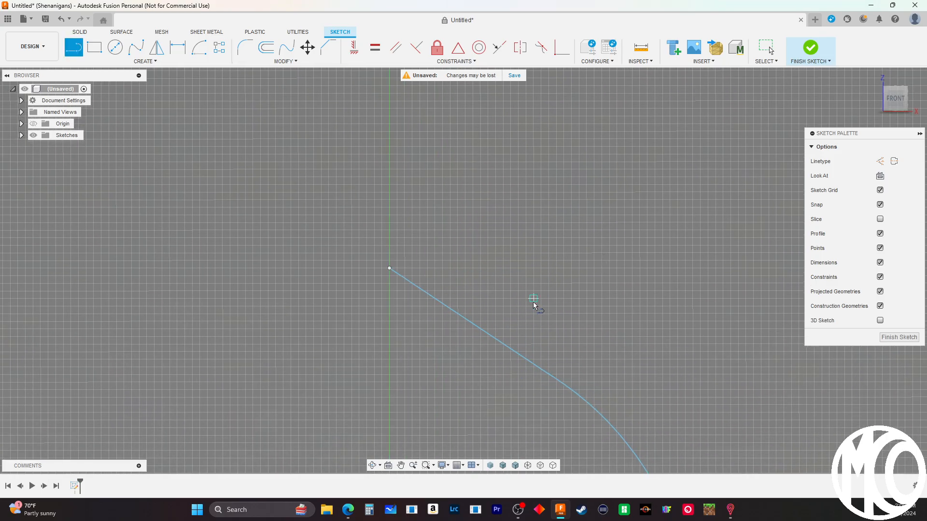
{"action": "right_click", "coordinate": [556, 299]}
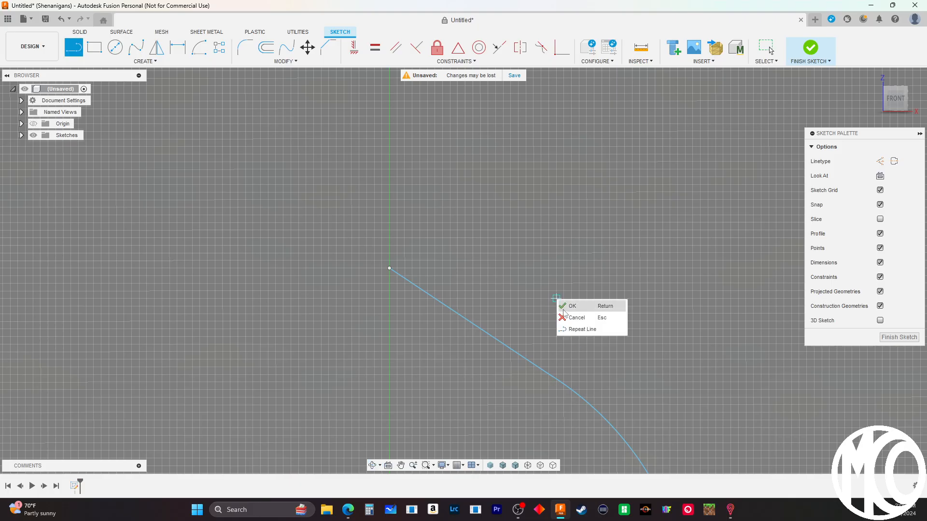
{"action": "left_click", "coordinate": [61, 18]}
{"action": "left_click", "coordinate": [61, 18]}
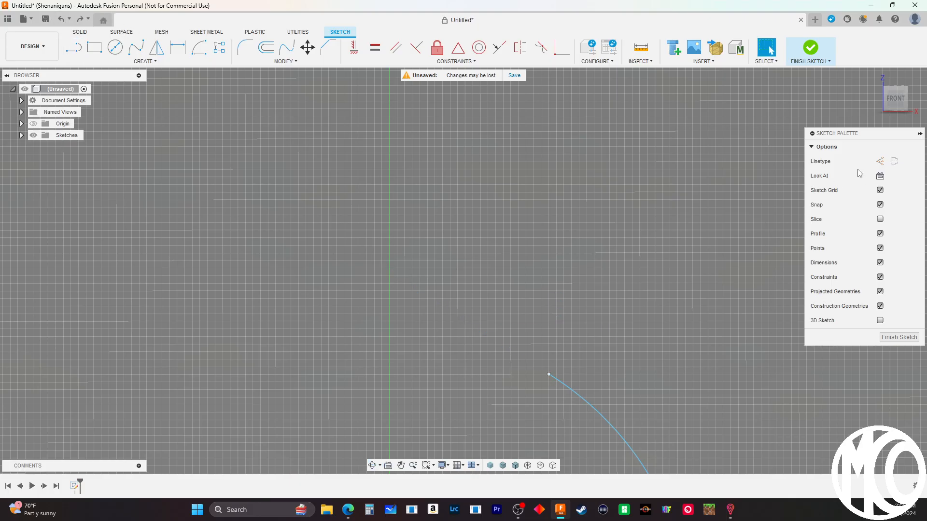
Draw a construction line about 28 mm long from the arc's upper endpoint to the vertical axis
{"action": "left_click", "coordinate": [880, 161]}
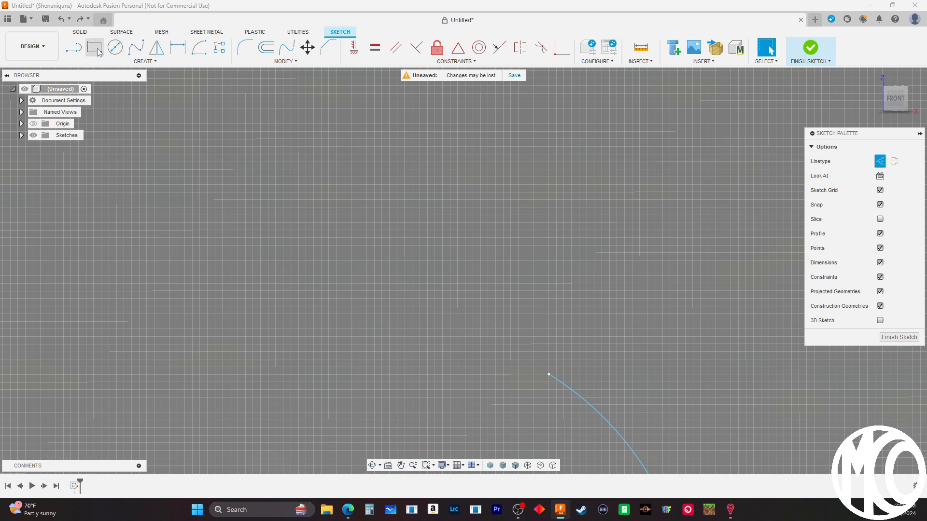
{"action": "key", "text": "l"}
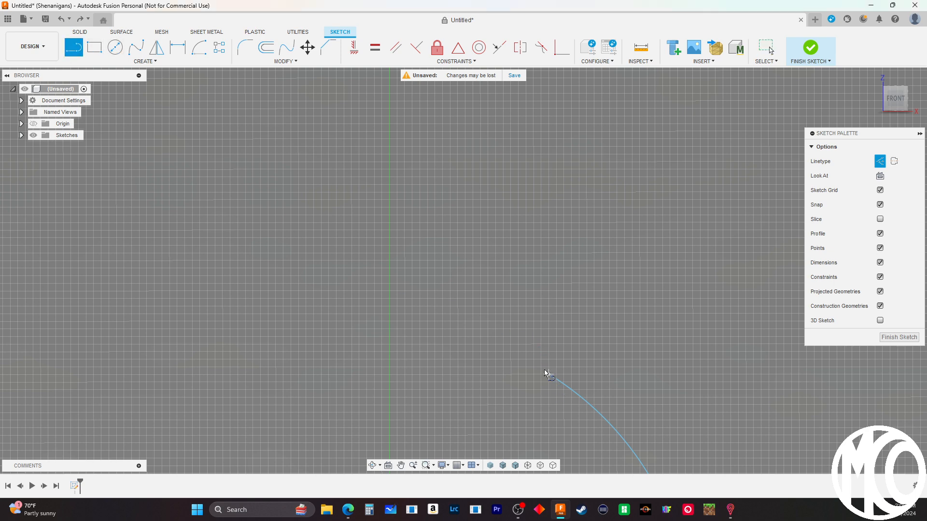
{"action": "left_click", "coordinate": [389, 237]}
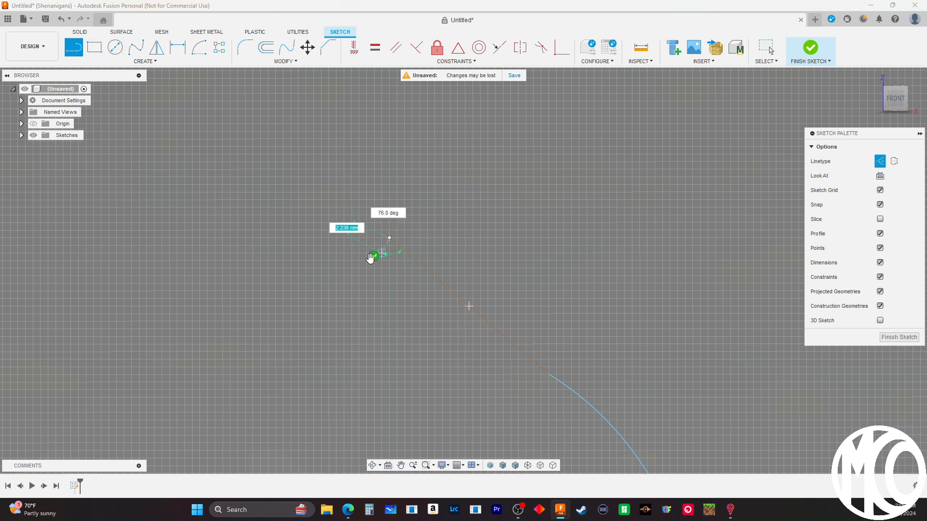
{"action": "key", "text": "Escape"}
Draw a center point arc around the construction line's top end, from the lower arc's upper endpoint up to the vertical axis
{"action": "left_click", "coordinate": [197, 48]}
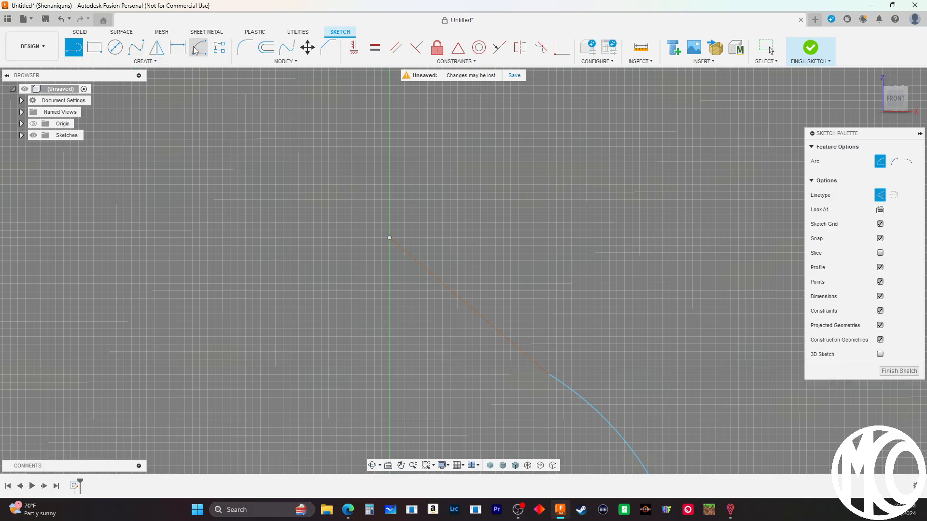
{"action": "left_click", "coordinate": [389, 238]}
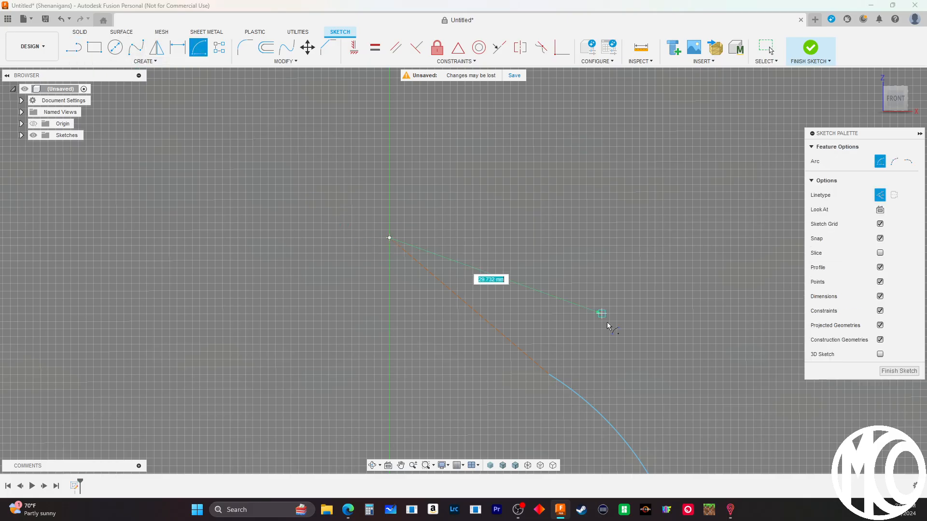
{"action": "left_click", "coordinate": [550, 376]}
{"action": "scroll", "coordinate": [554, 271], "scroll_direction": "down", "scroll_amount": 2}
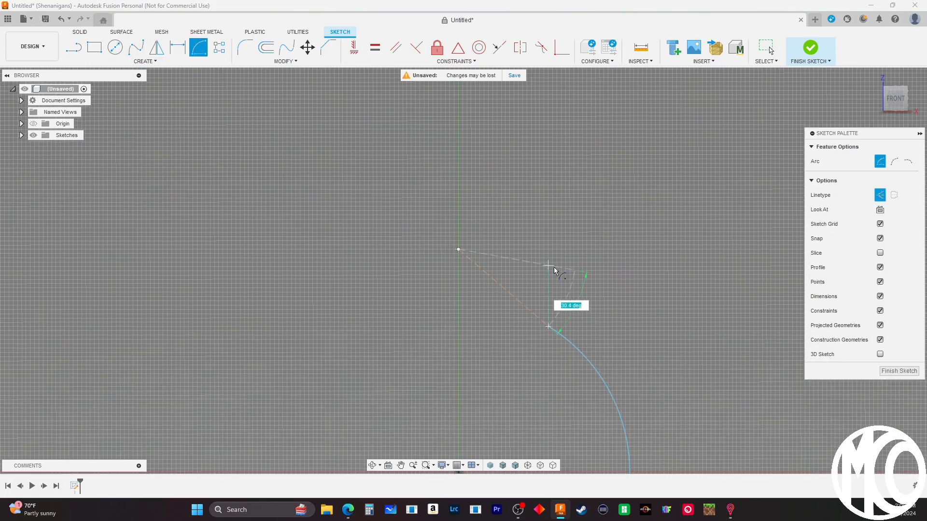
{"action": "scroll", "coordinate": [562, 309], "scroll_direction": "down", "scroll_amount": 4}
{"action": "scroll", "coordinate": [509, 205], "scroll_direction": "up", "scroll_amount": 8}
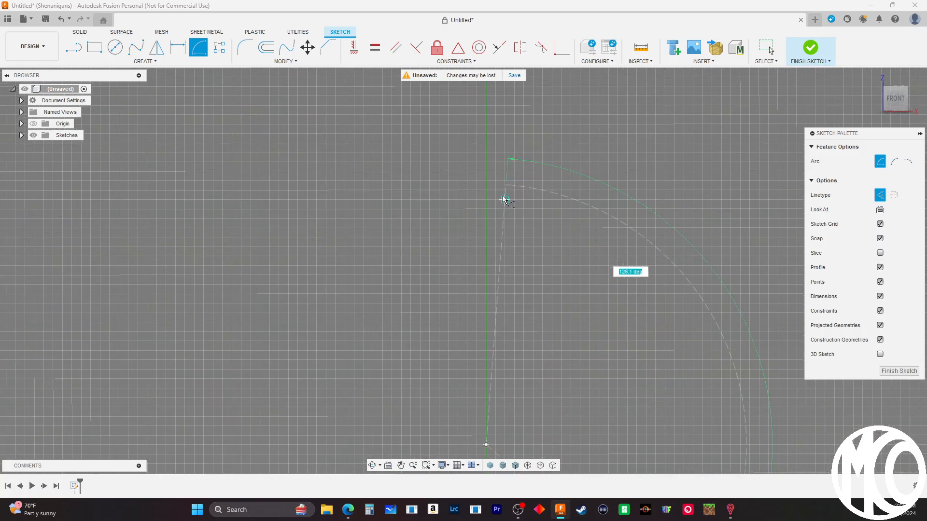
{"action": "left_click", "coordinate": [486, 184]}
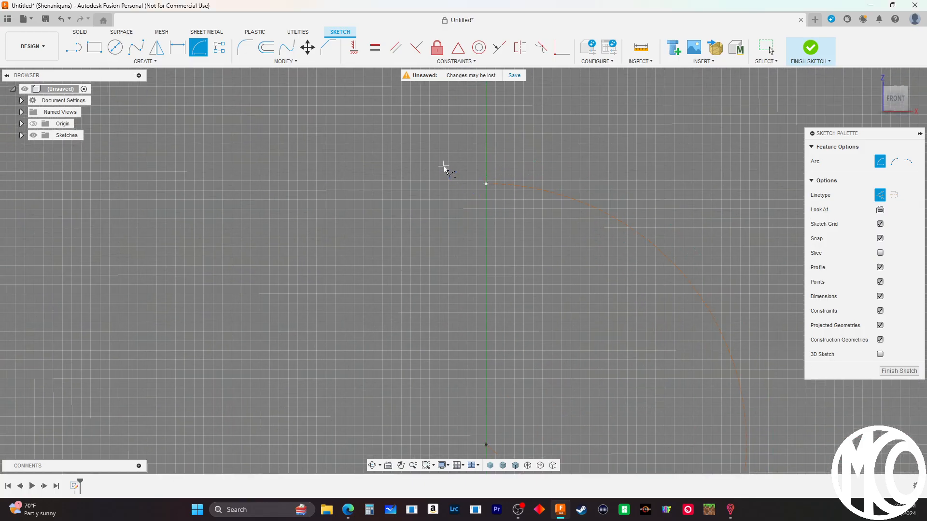
{"action": "right_click", "coordinate": [802, 197]}
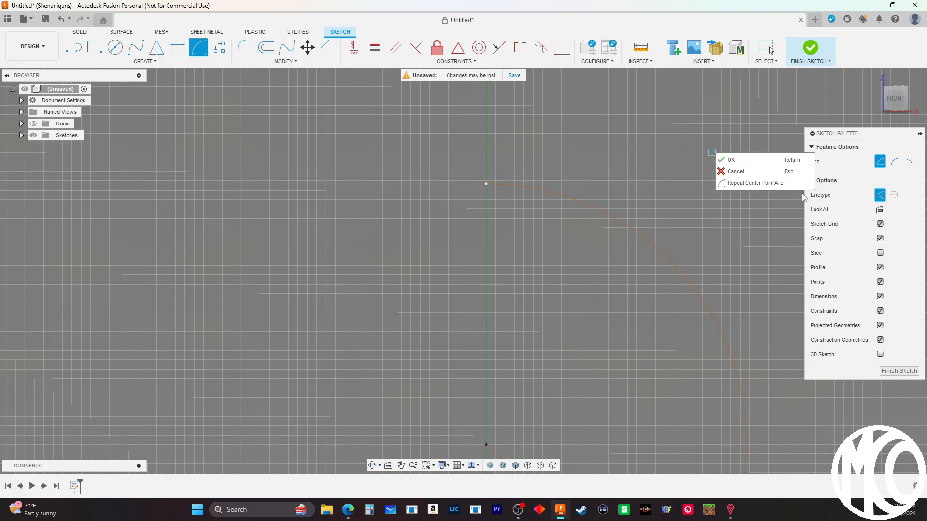
{"action": "left_click", "coordinate": [731, 160]}
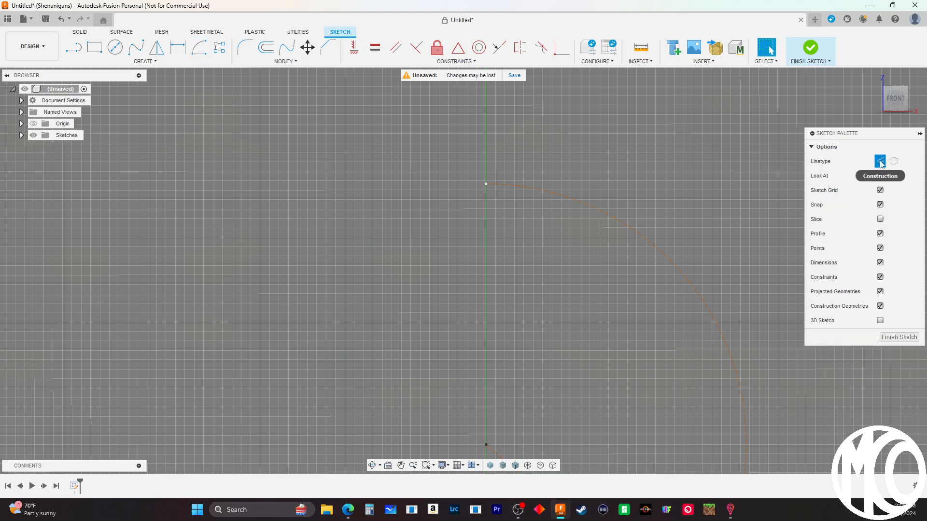
Convert the upper arc from construction to normal sketch geometry
{"action": "left_click", "coordinate": [653, 242]}
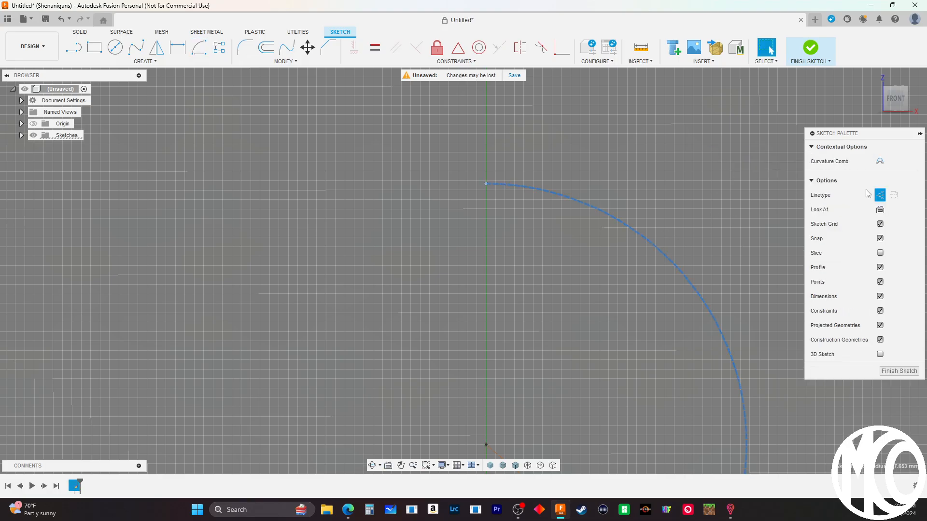
{"action": "left_click", "coordinate": [880, 196]}
{"action": "scroll", "coordinate": [558, 138], "scroll_direction": "down", "scroll_amount": 8}
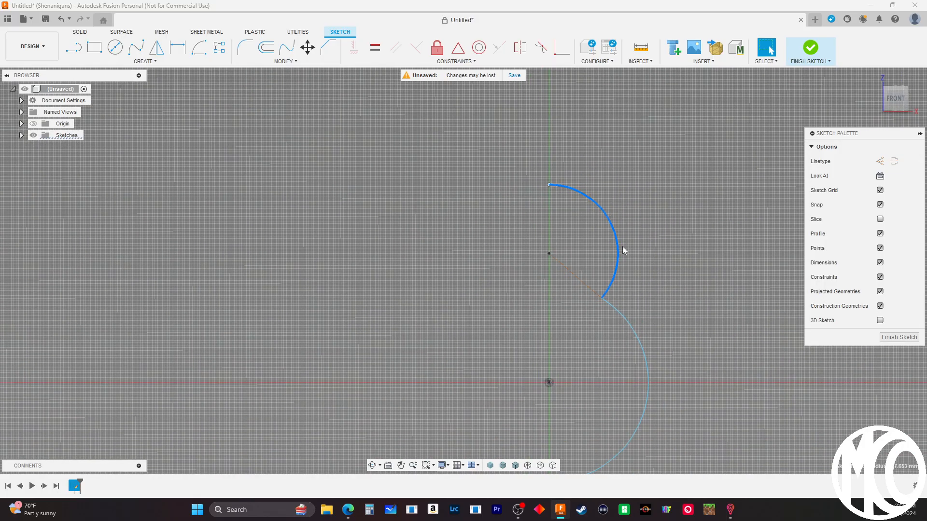
Examine the two-arc profile at the junction between the arcs and at the lower arc's bottom endpoint
{"action": "scroll", "coordinate": [617, 223], "scroll_direction": "down", "scroll_amount": 5}
{"action": "scroll", "coordinate": [614, 275], "scroll_direction": "up", "scroll_amount": 5}
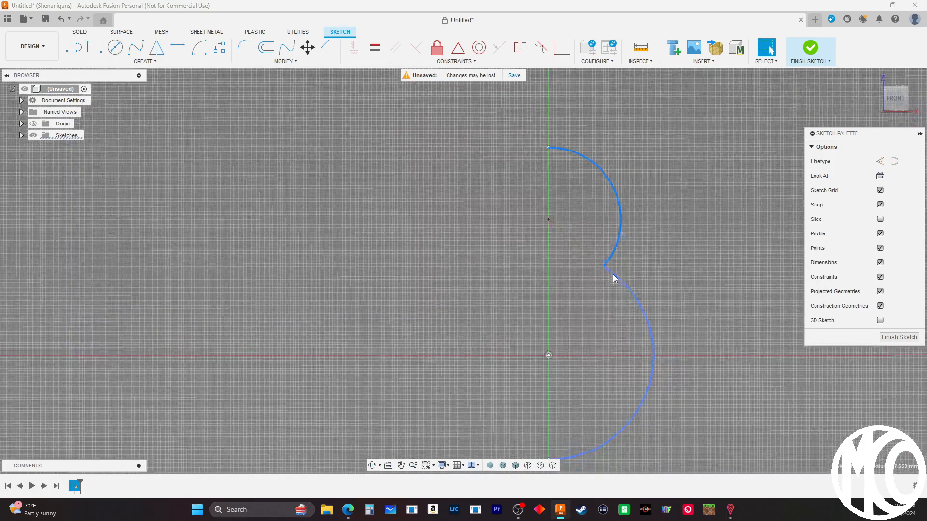
{"action": "scroll", "coordinate": [614, 277], "scroll_direction": "up", "scroll_amount": 4}
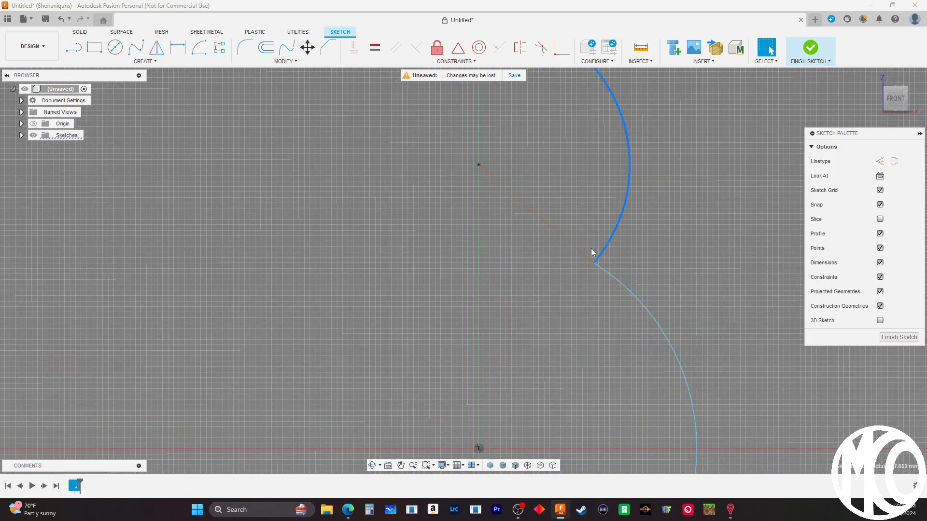
{"action": "scroll", "coordinate": [595, 258], "scroll_direction": "down", "scroll_amount": 5}
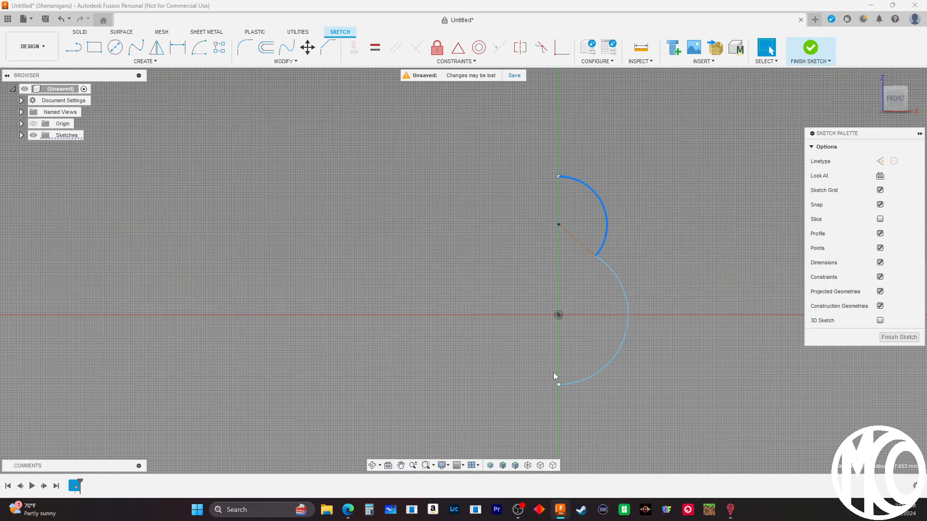
{"action": "scroll", "coordinate": [571, 404], "scroll_direction": "down", "scroll_amount": 2}
{"action": "scroll", "coordinate": [565, 391], "scroll_direction": "up", "scroll_amount": 6}
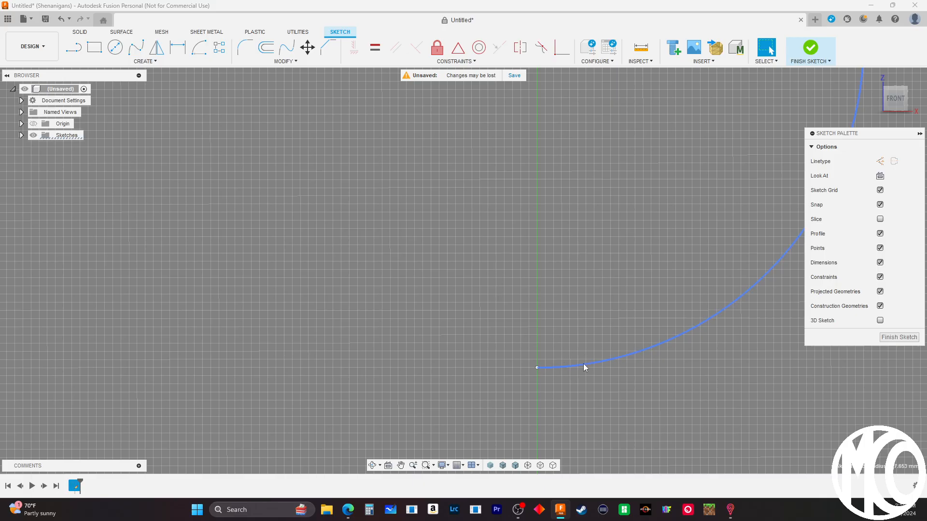
{"action": "scroll", "coordinate": [418, 398], "scroll_direction": "down", "scroll_amount": 5}
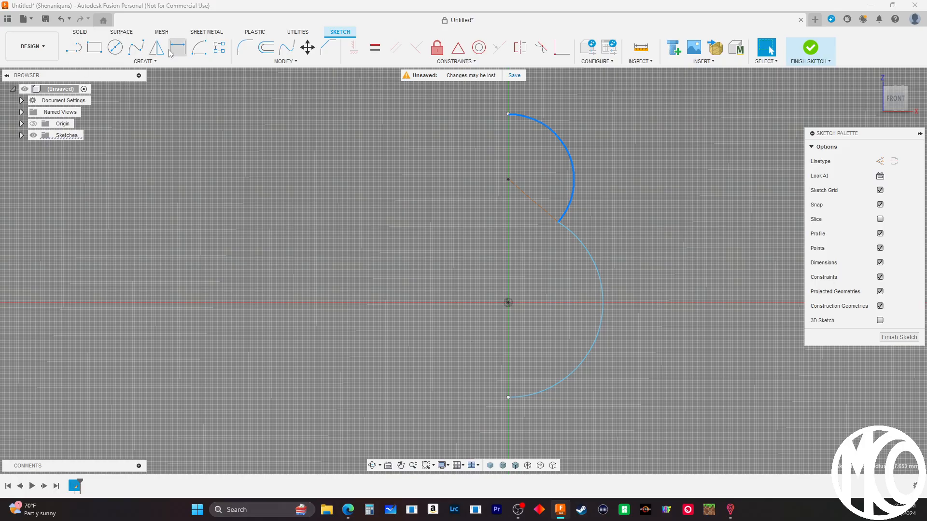
Draw a horizontal construction line about 37 mm long from the vertical axis below the origin, ending just inside the lower arc
{"action": "left_click", "coordinate": [71, 52]}
{"action": "scroll", "coordinate": [514, 337], "scroll_direction": "up", "scroll_amount": 3}
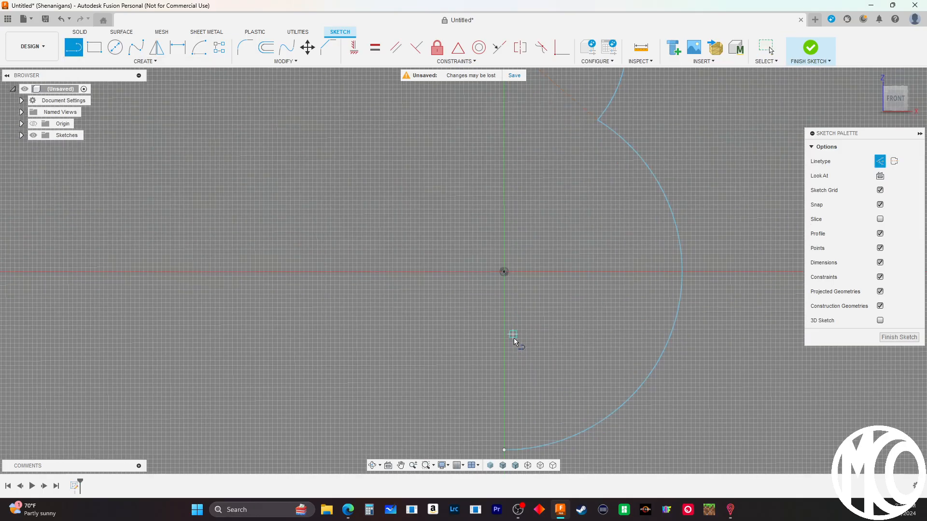
{"action": "left_click", "coordinate": [504, 307]}
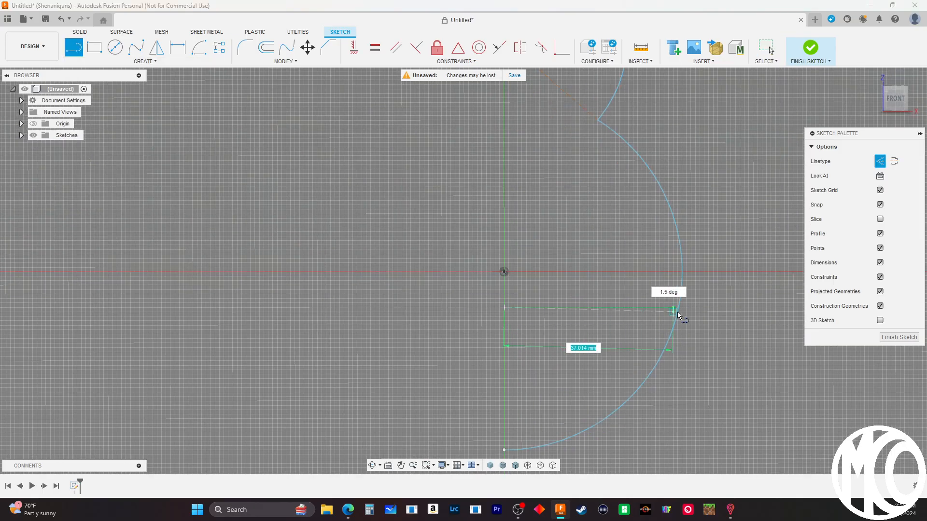
{"action": "scroll", "coordinate": [672, 311], "scroll_direction": "up", "scroll_amount": 3}
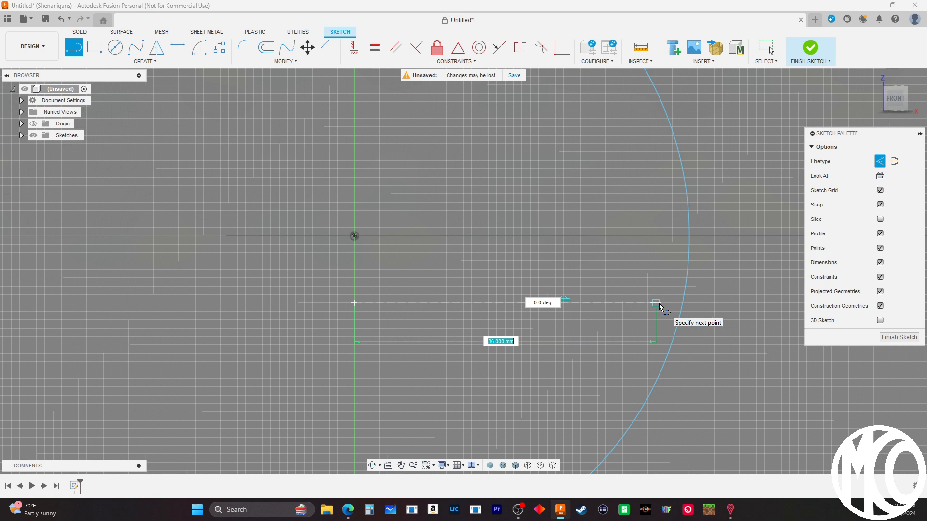
{"action": "left_click", "coordinate": [660, 306]}
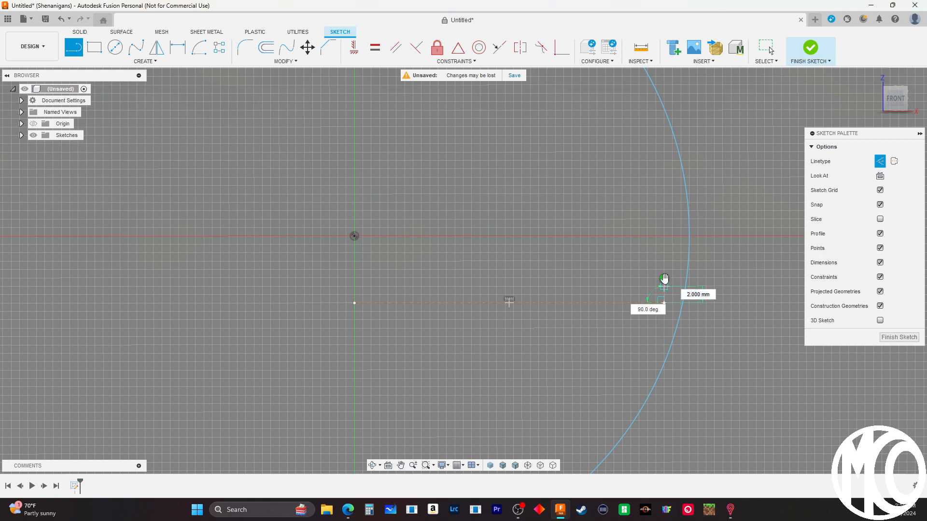
{"action": "scroll", "coordinate": [575, 373], "scroll_direction": "down", "scroll_amount": 3}
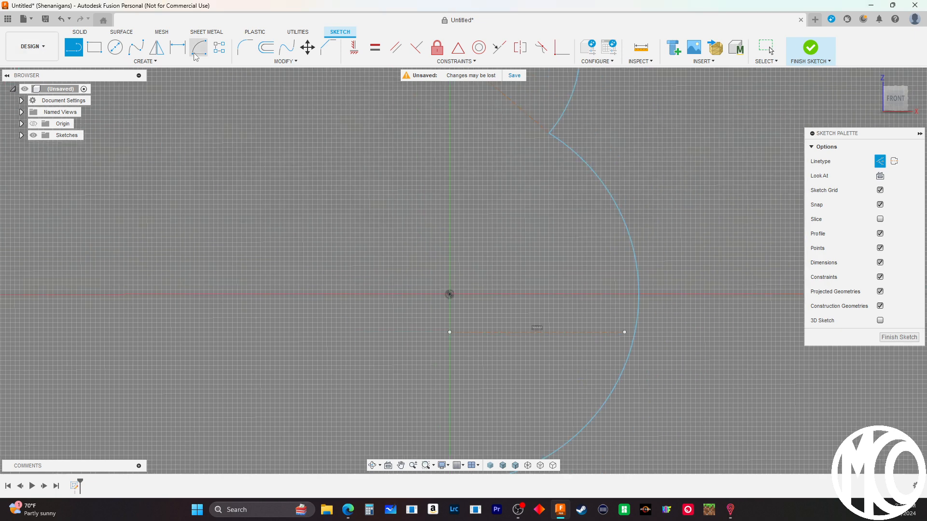
{"action": "left_click", "coordinate": [197, 53]}
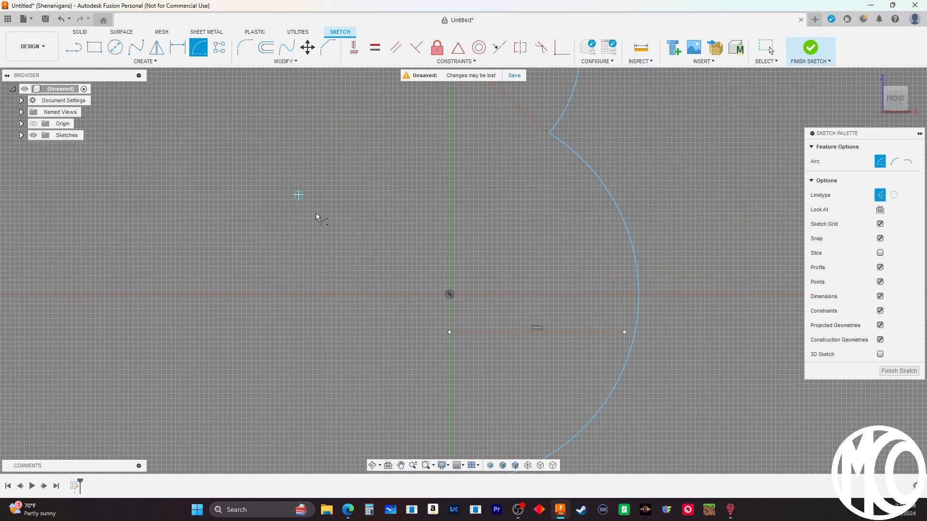
{"action": "left_click", "coordinate": [449, 295]}
{"action": "scroll", "coordinate": [621, 335], "scroll_direction": "up", "scroll_amount": 5}
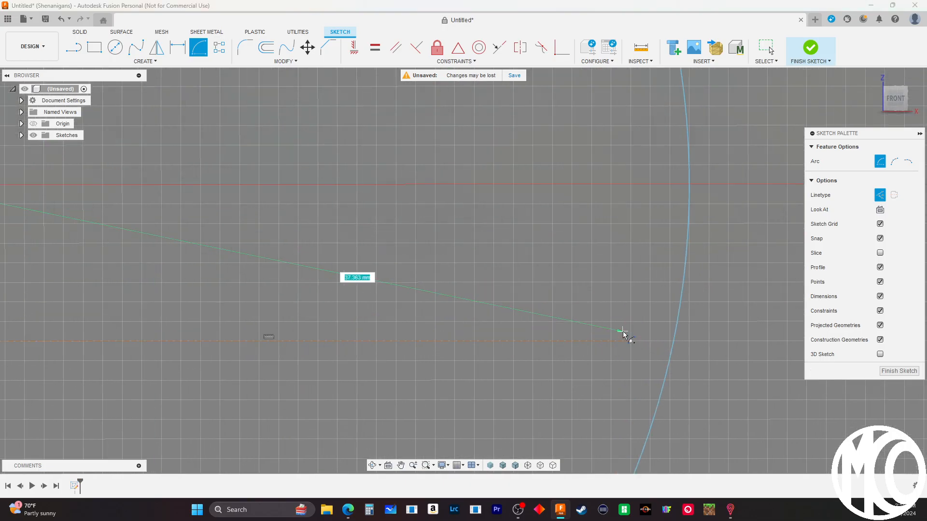
{"action": "scroll", "coordinate": [631, 341], "scroll_direction": "down", "scroll_amount": 3}
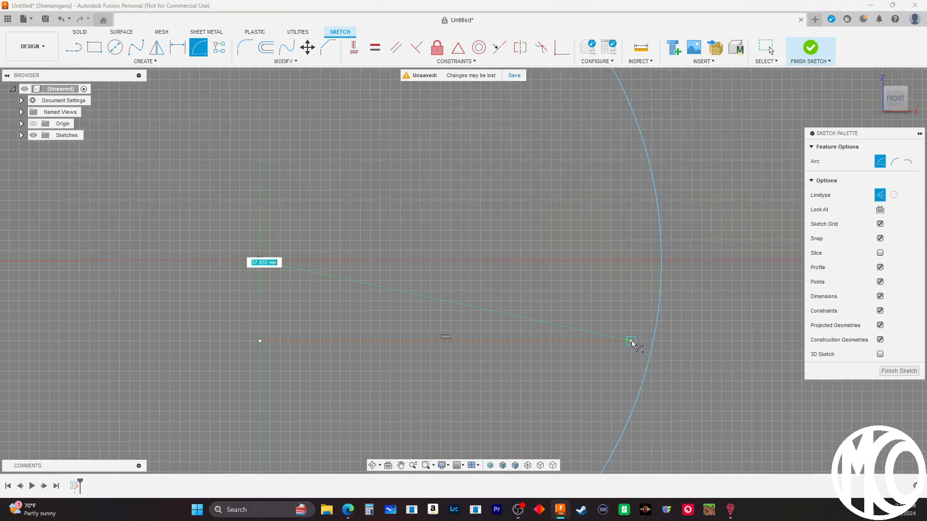
{"action": "scroll", "coordinate": [633, 341], "scroll_direction": "down", "scroll_amount": 2}
{"action": "scroll", "coordinate": [600, 310], "scroll_direction": "down", "scroll_amount": 5}
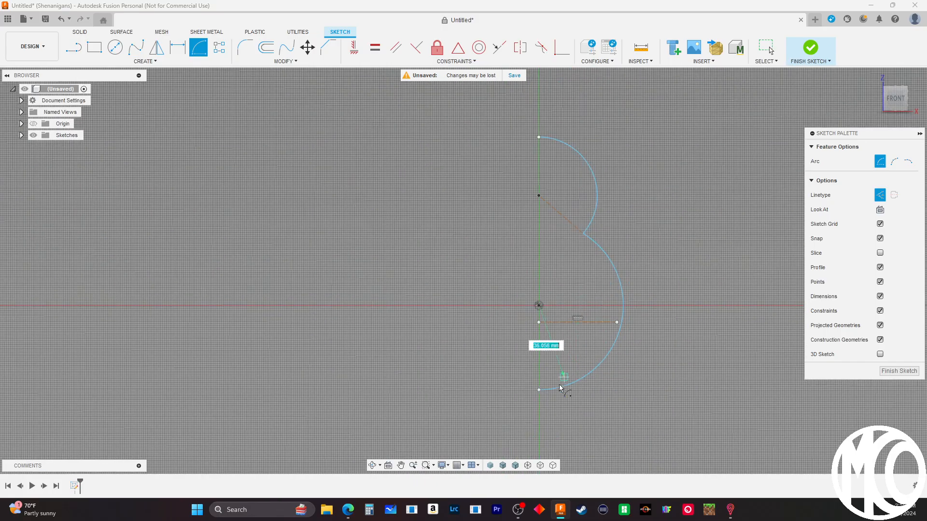
{"action": "scroll", "coordinate": [540, 389], "scroll_direction": "up", "scroll_amount": 5}
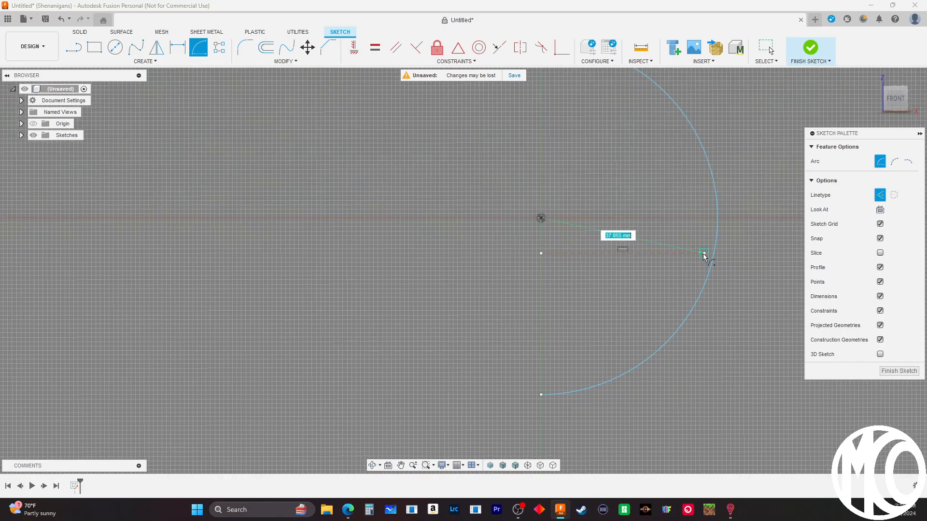
{"action": "scroll", "coordinate": [703, 256], "scroll_direction": "down", "scroll_amount": 1}
{"action": "scroll", "coordinate": [700, 271], "scroll_direction": "up", "scroll_amount": 4}
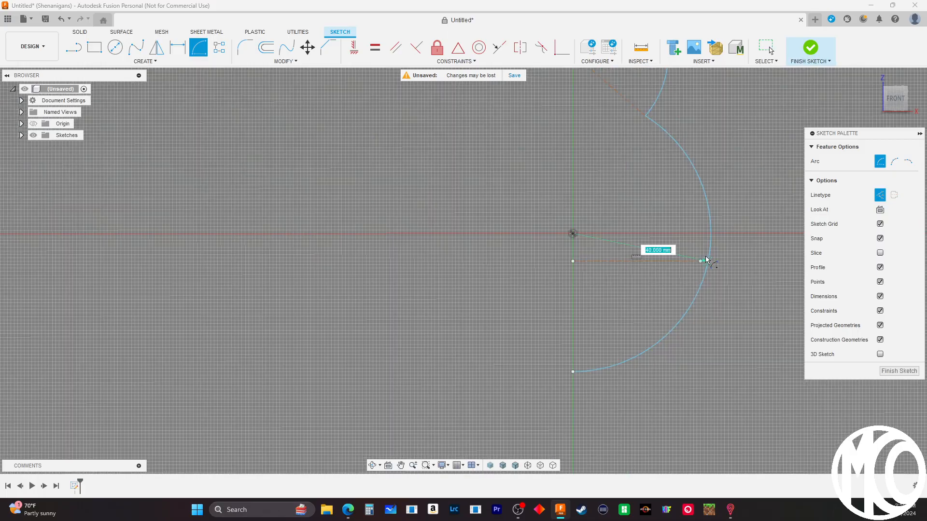
{"action": "left_click", "coordinate": [698, 272]}
{"action": "scroll", "coordinate": [708, 271], "scroll_direction": "down", "scroll_amount": 4}
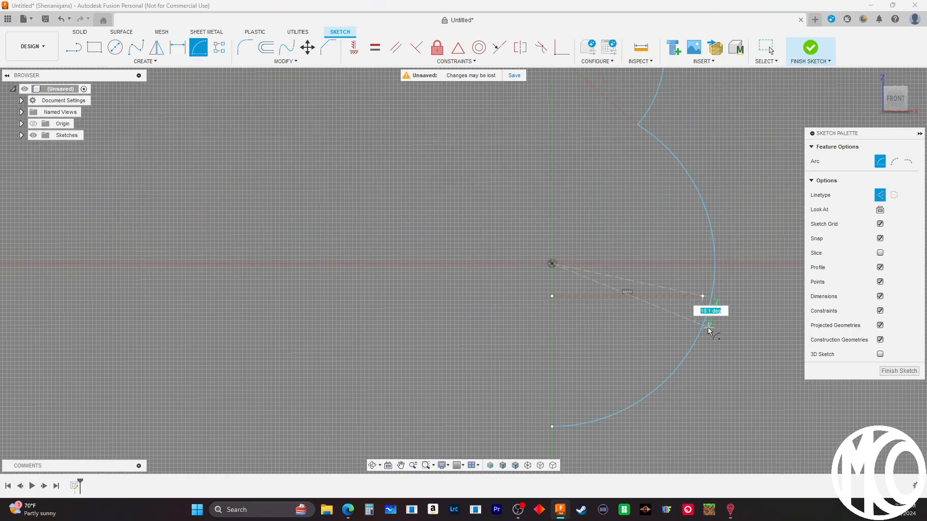
{"action": "right_click", "coordinate": [647, 248]}
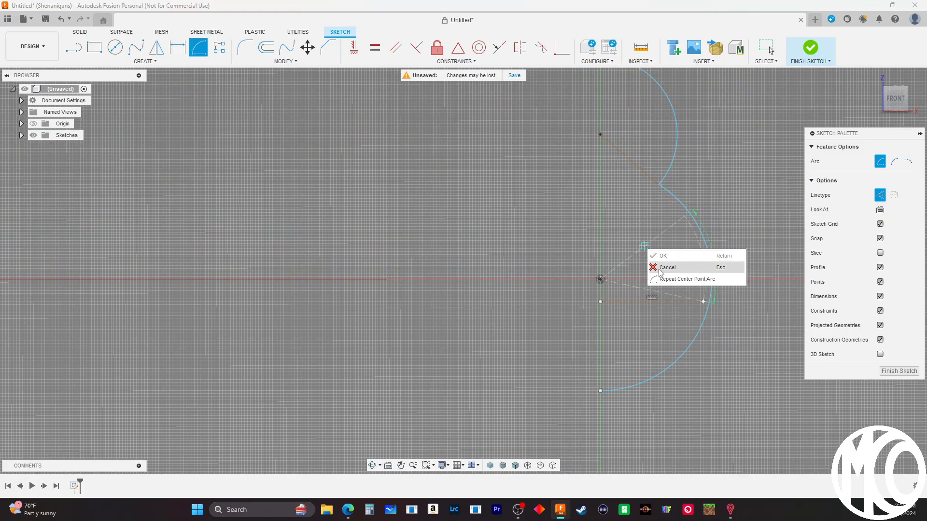
{"action": "left_click", "coordinate": [666, 268]}
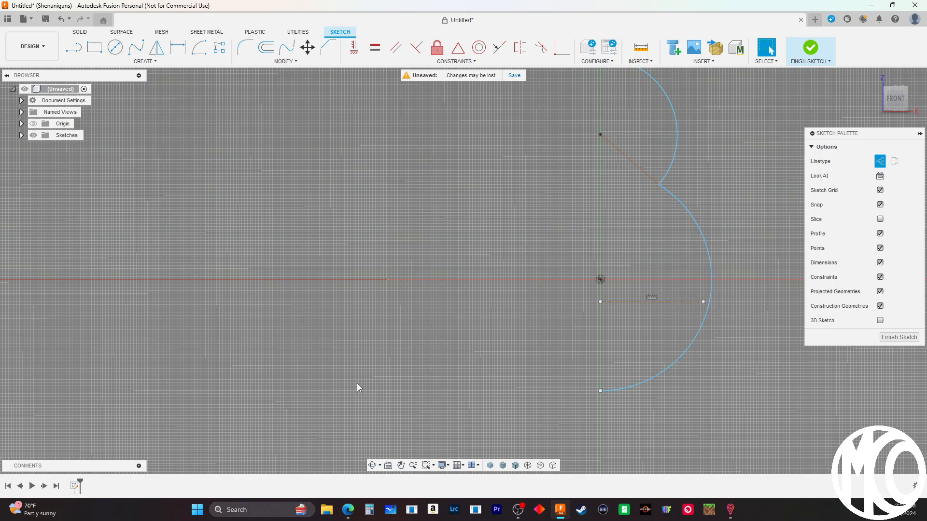
Convert the horizontal line below the origin from construction to normal sketch geometry
{"action": "scroll", "coordinate": [263, 390], "scroll_direction": "down", "scroll_amount": 4}
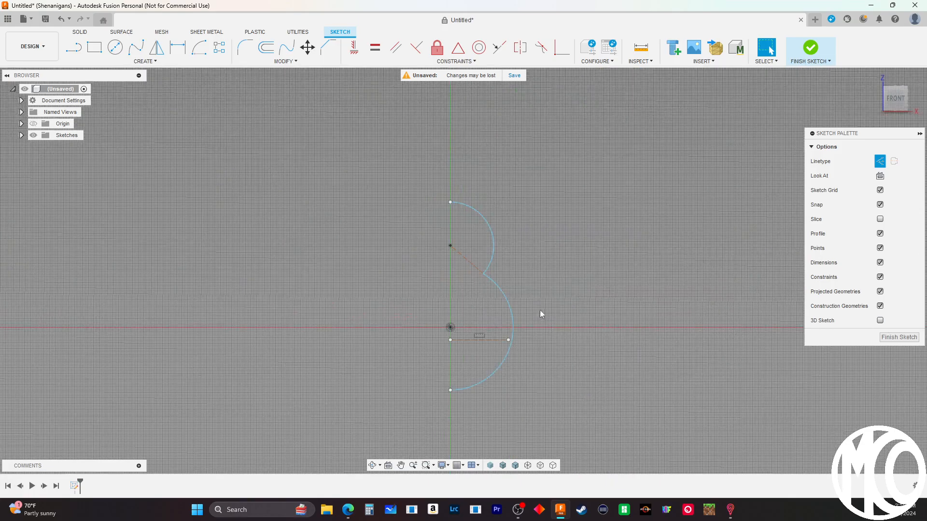
{"action": "scroll", "coordinate": [448, 323], "scroll_direction": "up", "scroll_amount": 6}
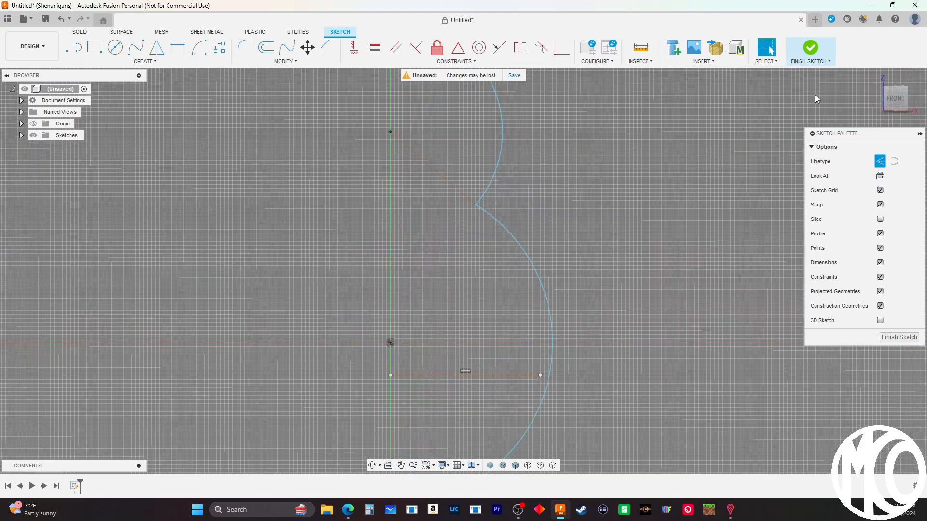
{"action": "left_click", "coordinate": [440, 375]}
{"action": "left_click", "coordinate": [879, 161]}
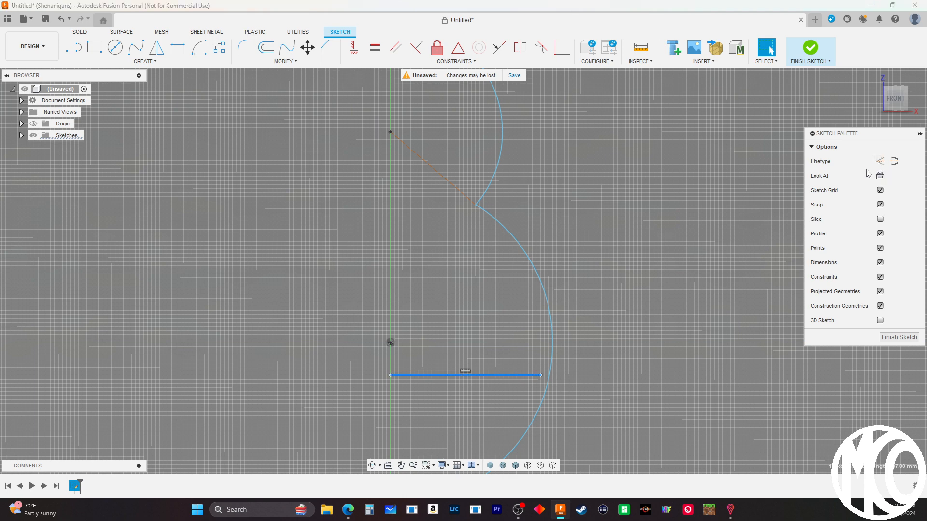
{"action": "key", "text": "l"}
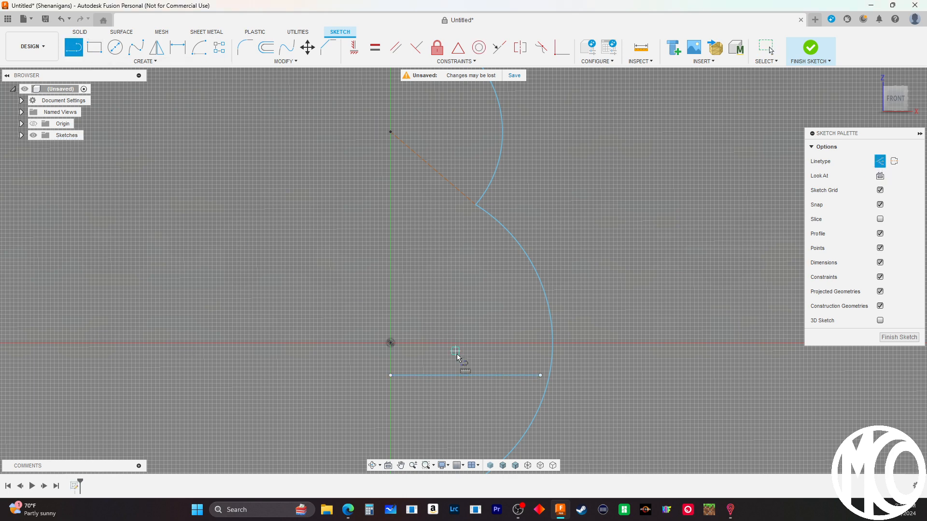
{"action": "left_click", "coordinate": [391, 343]}
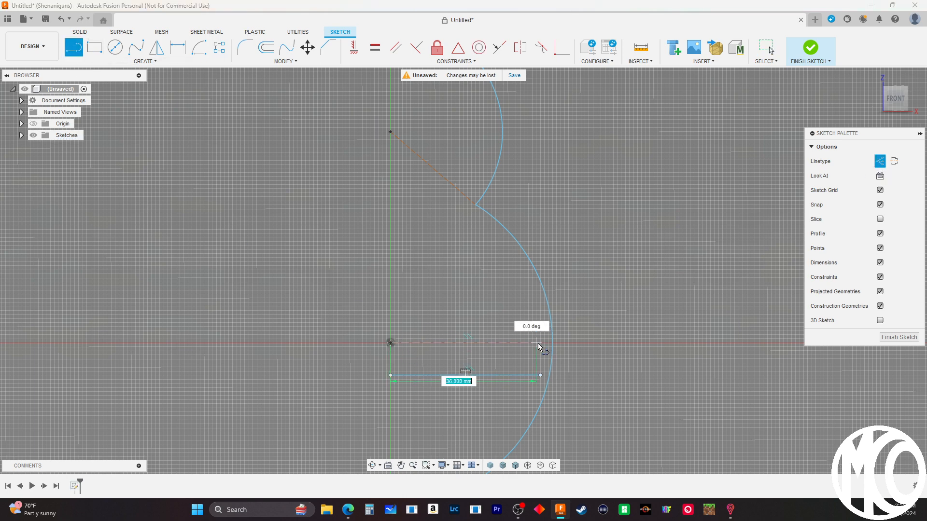
{"action": "right_click", "coordinate": [485, 351]}
{"action": "left_click", "coordinate": [490, 369]}
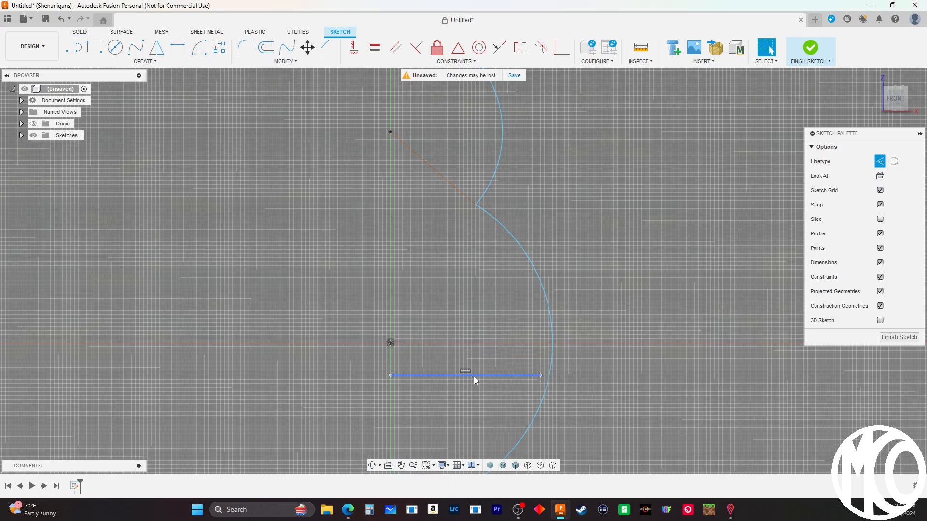
Delete the horizontal line below the origin and draw a horizontal construction line about 37 mm long from the origin, ending just inside the lower arc
{"action": "left_click", "coordinate": [474, 376]}
{"action": "key", "text": "x"}
{"action": "key", "text": "l"}
{"action": "left_click", "coordinate": [391, 343]}
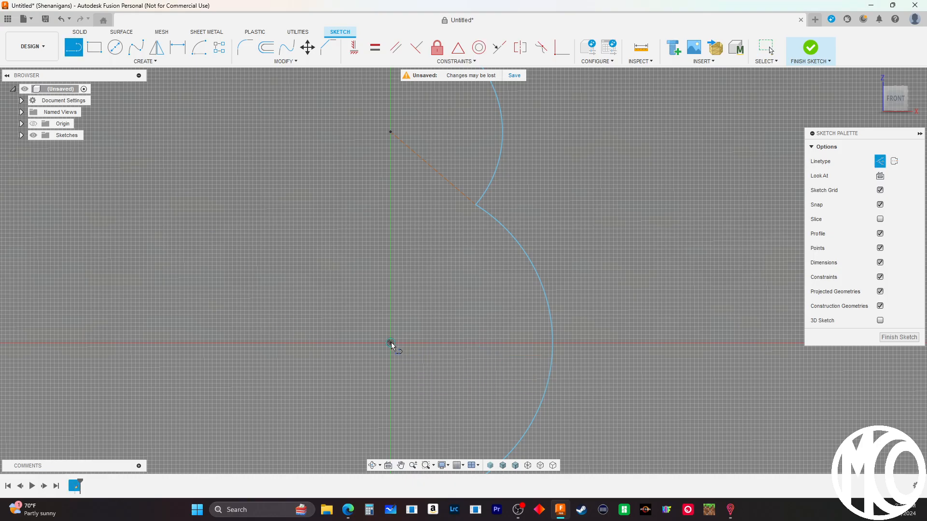
{"action": "scroll", "coordinate": [545, 343], "scroll_direction": "up", "scroll_amount": 3}
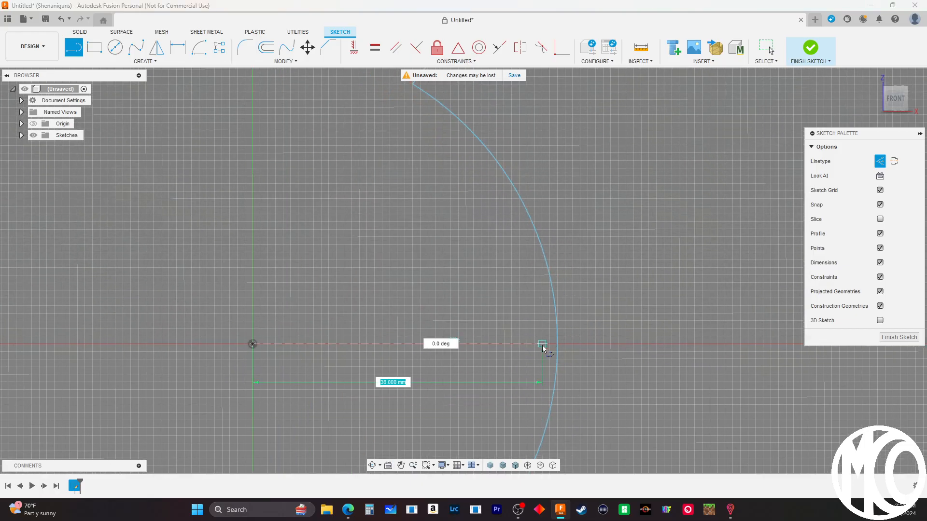
{"action": "left_click", "coordinate": [542, 344]}
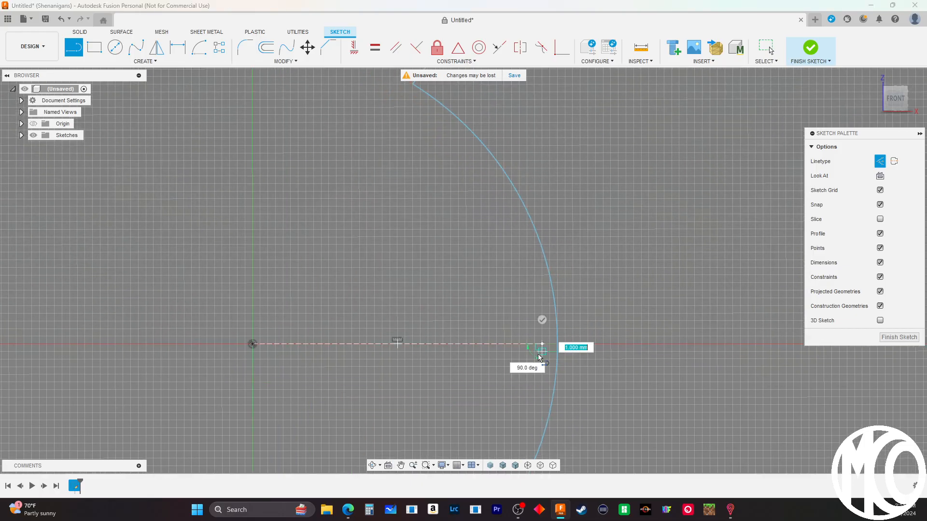
{"action": "right_click", "coordinate": [524, 321]}
{"action": "left_click", "coordinate": [542, 343]}
{"action": "left_click_drag", "start_coordinate": [542, 346], "coordinate": [535, 345]}
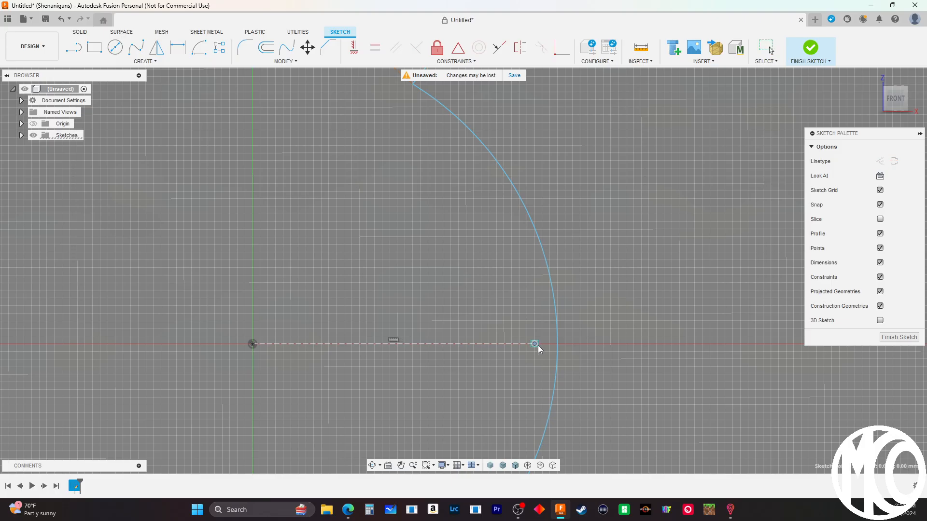
Convert the horizontal line at the origin from construction to normal sketch geometry
{"action": "scroll", "coordinate": [618, 327], "scroll_direction": "down", "scroll_amount": 2}
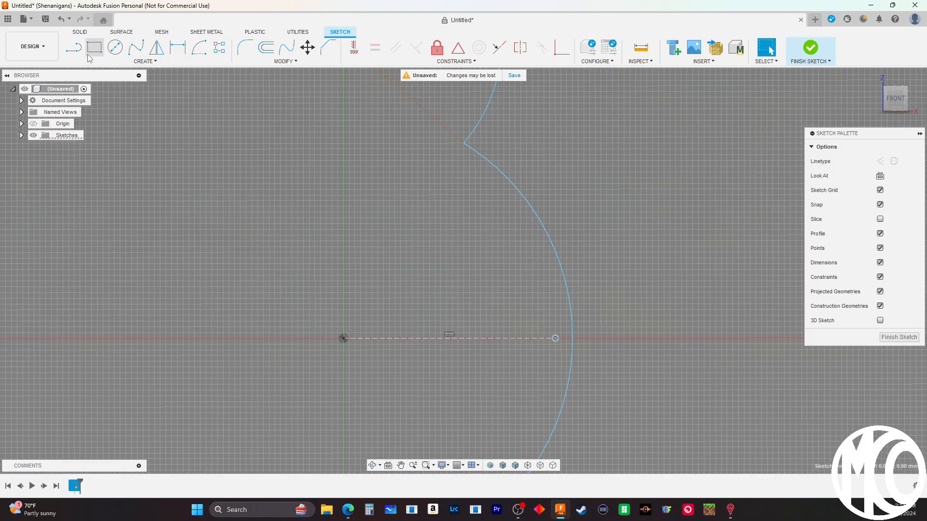
{"action": "left_click", "coordinate": [529, 339]}
{"action": "left_click", "coordinate": [880, 161]}
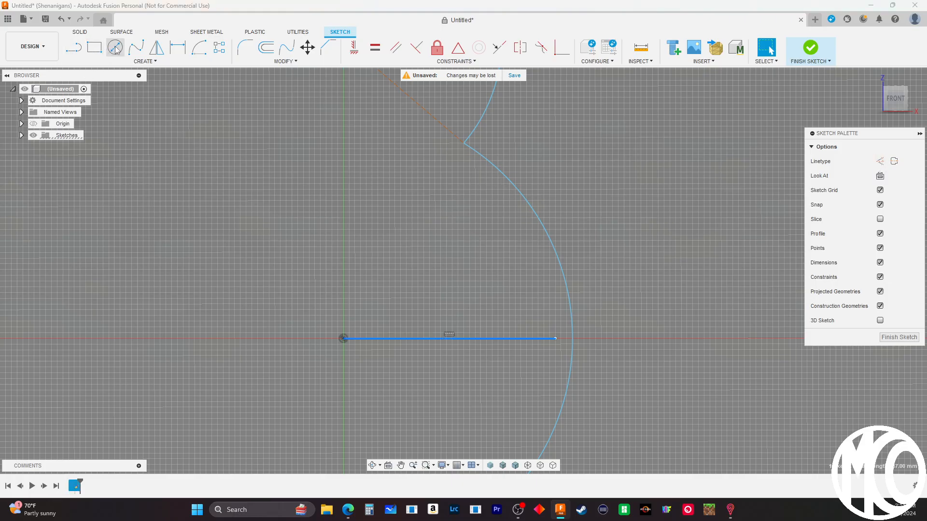
Draw a center point construction arc around the origin, from the horizontal line's outer end up to just inside the junction of the two arcs
{"action": "left_click", "coordinate": [199, 47]}
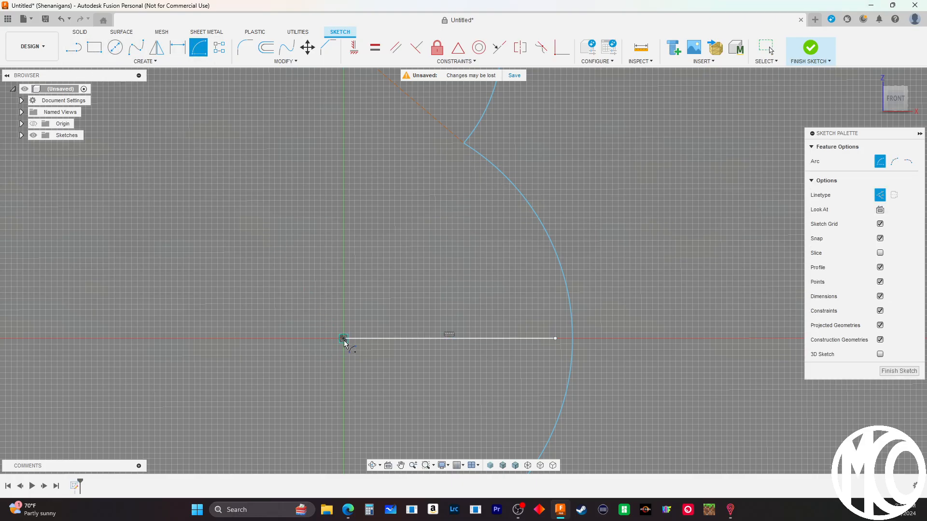
{"action": "left_click", "coordinate": [343, 339]}
{"action": "left_click", "coordinate": [555, 339]}
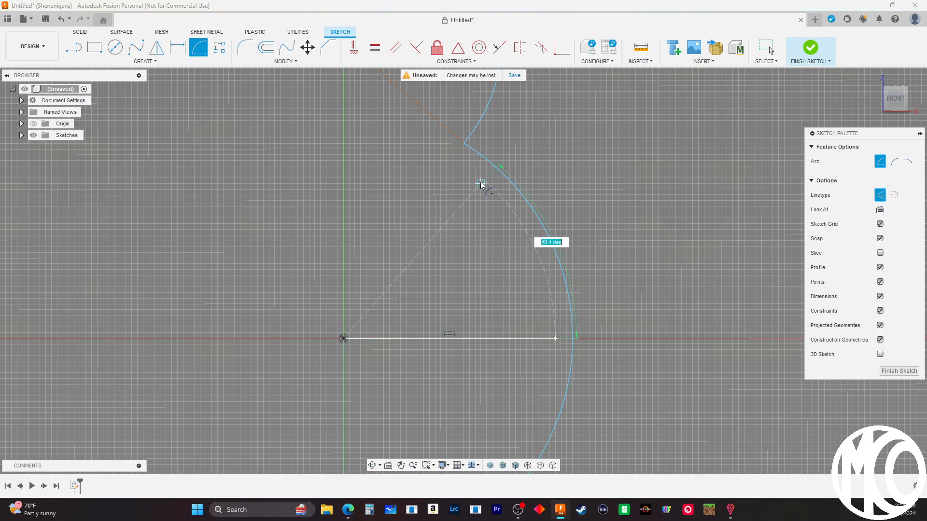
{"action": "scroll", "coordinate": [461, 147], "scroll_direction": "up", "scroll_amount": 3}
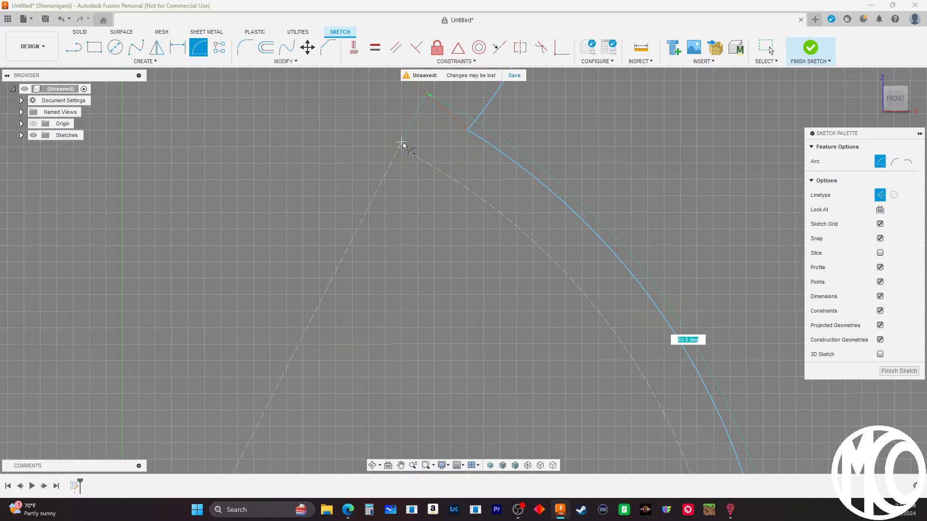
{"action": "scroll", "coordinate": [444, 251], "scroll_direction": "down", "scroll_amount": 3}
{"action": "scroll", "coordinate": [598, 370], "scroll_direction": "down", "scroll_amount": 4}
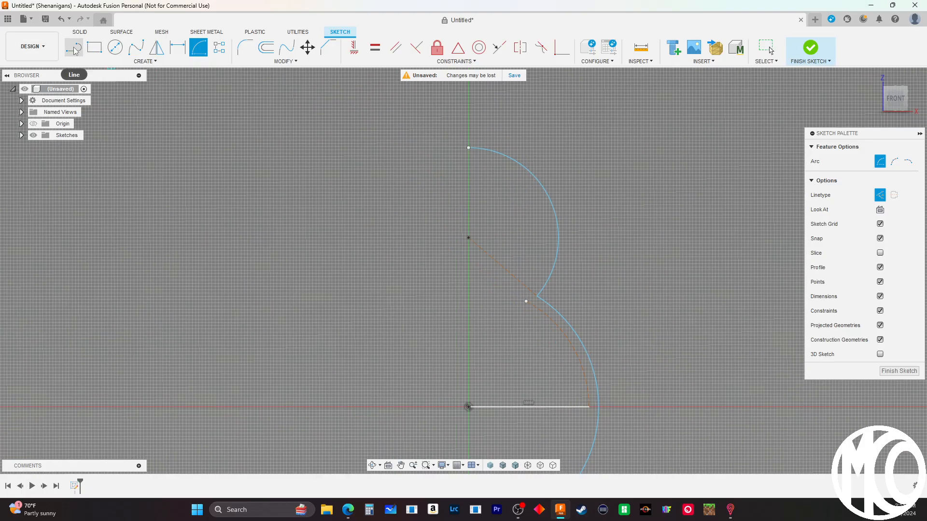
{"action": "scroll", "coordinate": [473, 236], "scroll_direction": "up", "scroll_amount": 4}
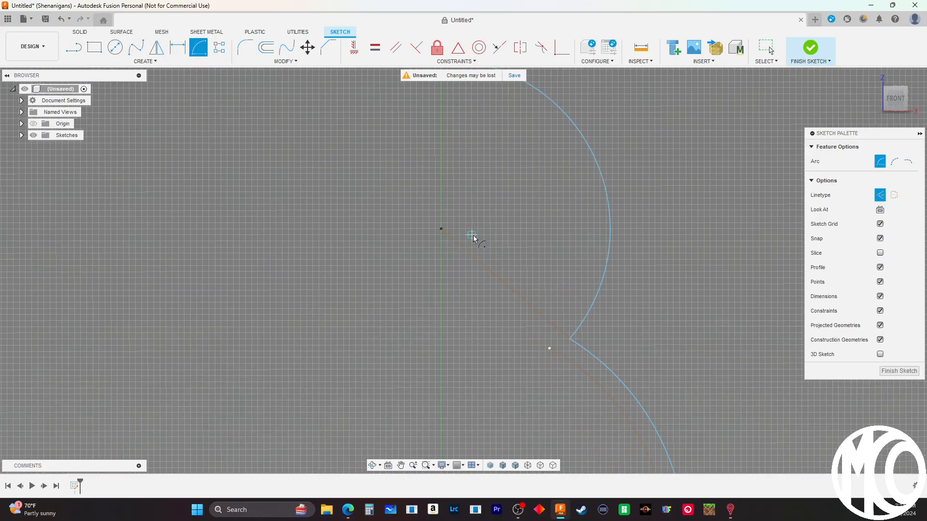
{"action": "left_click", "coordinate": [438, 228]}
{"action": "scroll", "coordinate": [509, 280], "scroll_direction": "down", "scroll_amount": 3}
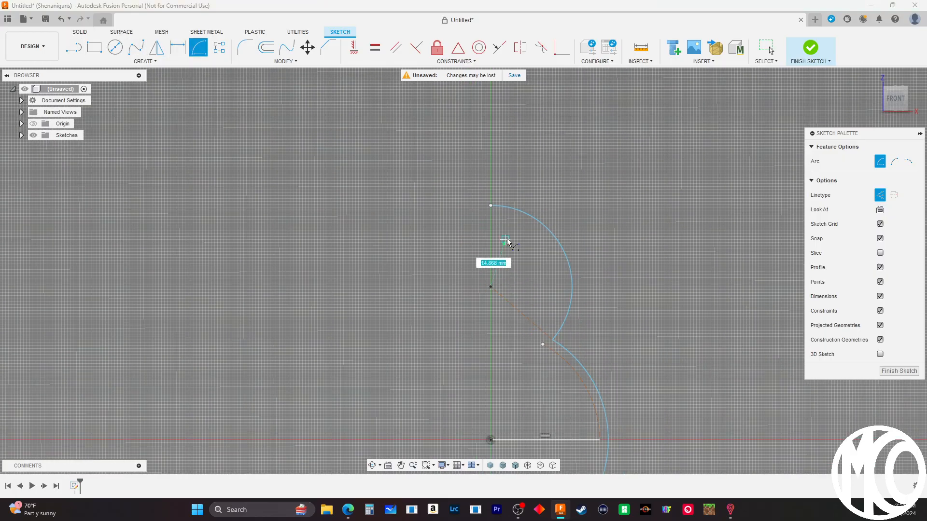
{"action": "scroll", "coordinate": [500, 227], "scroll_direction": "up", "scroll_amount": 5}
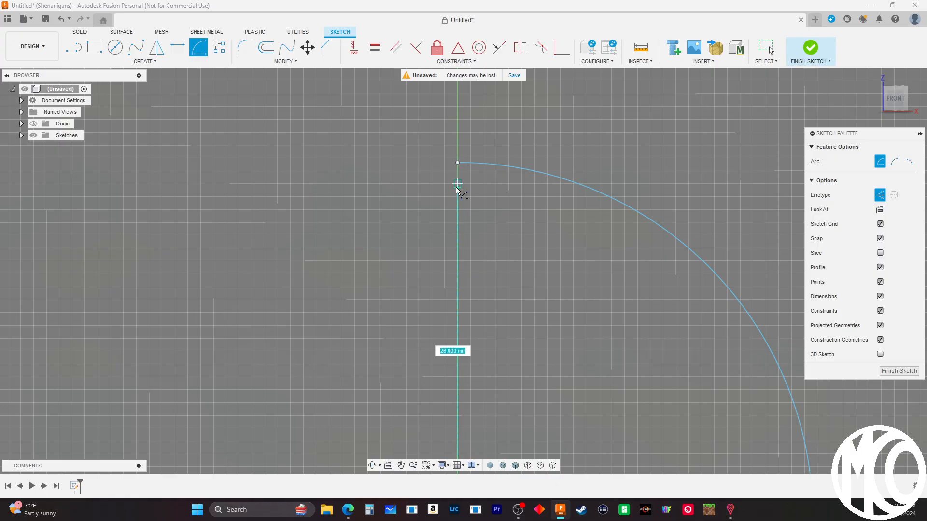
{"action": "scroll", "coordinate": [464, 153], "scroll_direction": "down", "scroll_amount": 5}
{"action": "left_click", "coordinate": [536, 342]}
{"action": "left_click", "coordinate": [450, 267]}
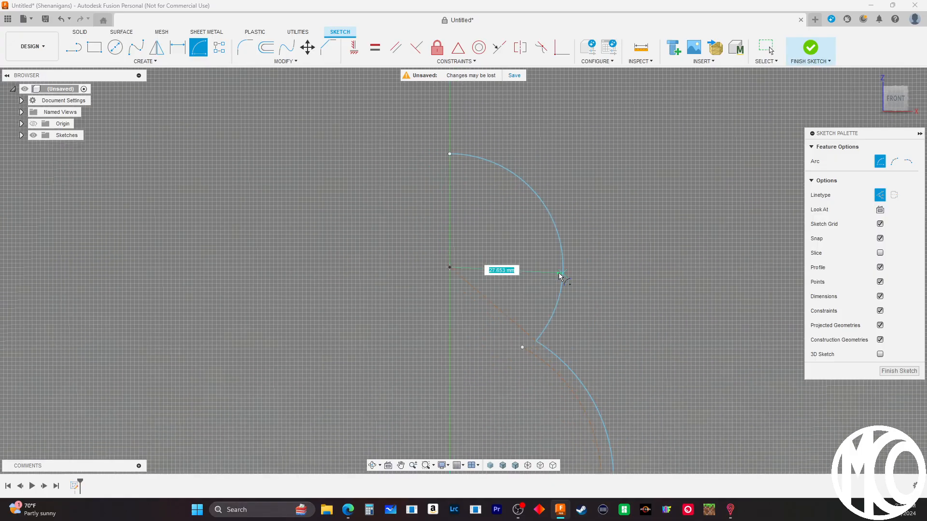
{"action": "right_click", "coordinate": [502, 263]}
{"action": "left_click", "coordinate": [541, 284]}
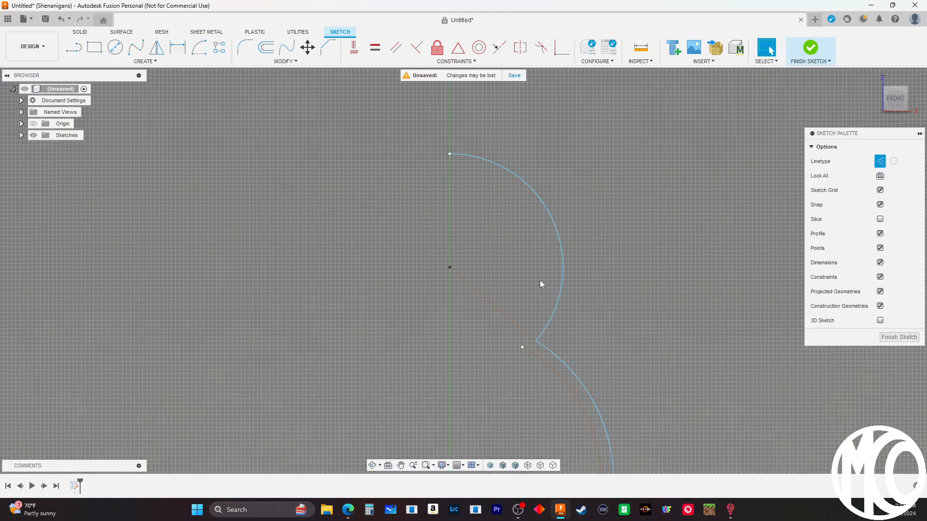
Delete the upper arc, the slanted construction line and the inner construction arc, keeping the lower outer arc
{"action": "left_click", "coordinate": [555, 312]}
{"action": "key", "text": "Delete"}
{"action": "left_click", "coordinate": [515, 327]}
{"action": "key", "text": "Delete"}
{"action": "left_click", "coordinate": [199, 47]}
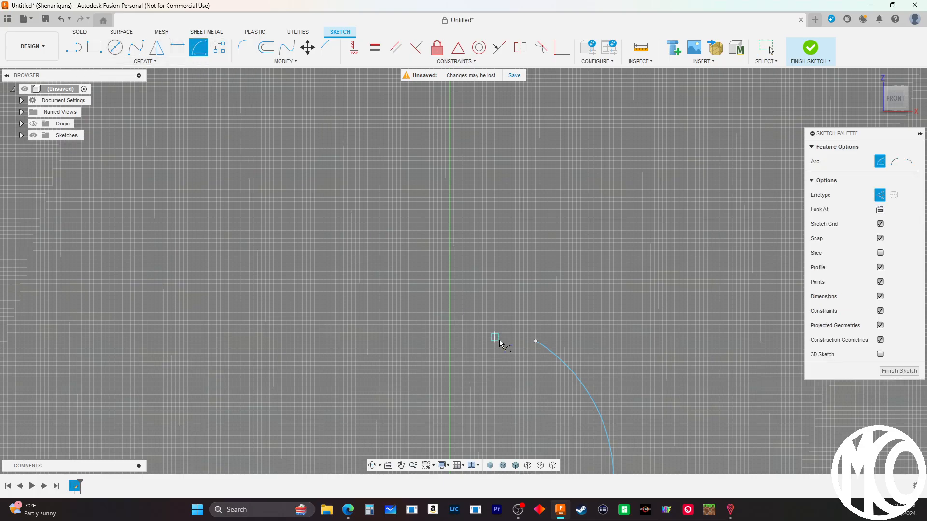
{"action": "scroll", "coordinate": [519, 351], "scroll_direction": "up", "scroll_amount": 3}
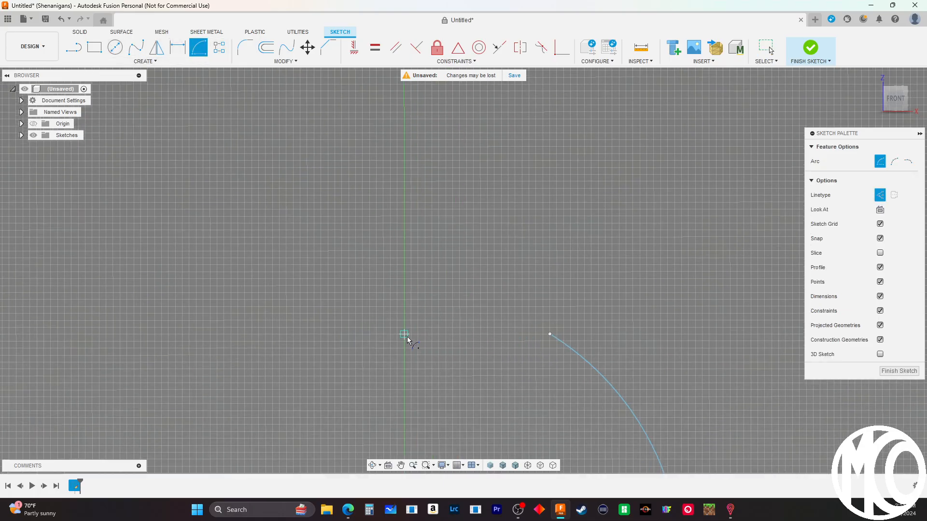
{"action": "left_click", "coordinate": [404, 334]}
{"action": "left_click", "coordinate": [550, 334]}
{"action": "right_click", "coordinate": [522, 230]}
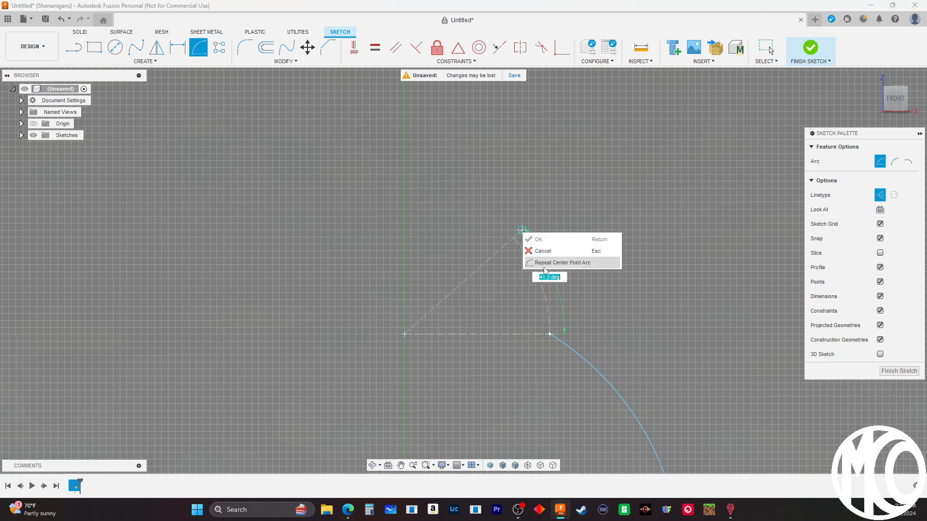
{"action": "left_click", "coordinate": [543, 251]}
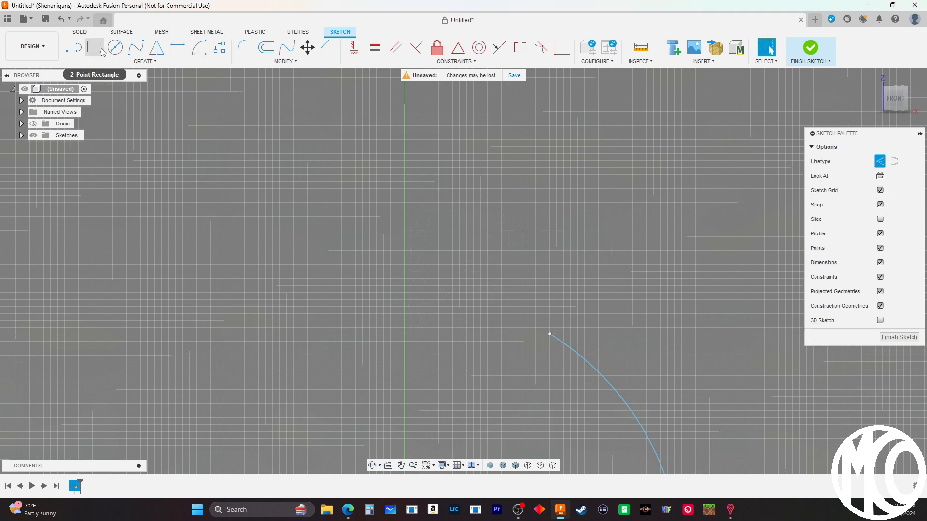
Draw a center point arc of about 21 mm radius from the vertical axis to just above the lower arc's upper end, as normal geometry
{"action": "left_click", "coordinate": [198, 47]}
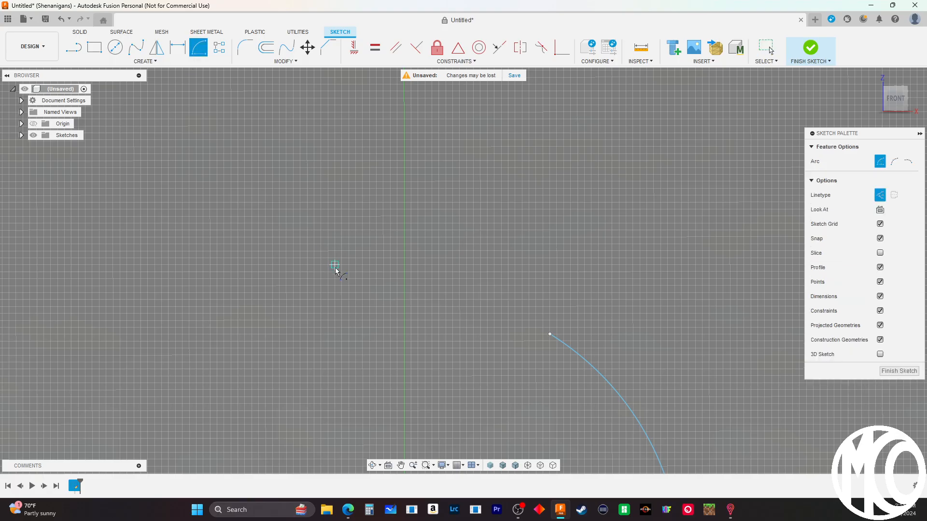
{"action": "left_click", "coordinate": [404, 293]}
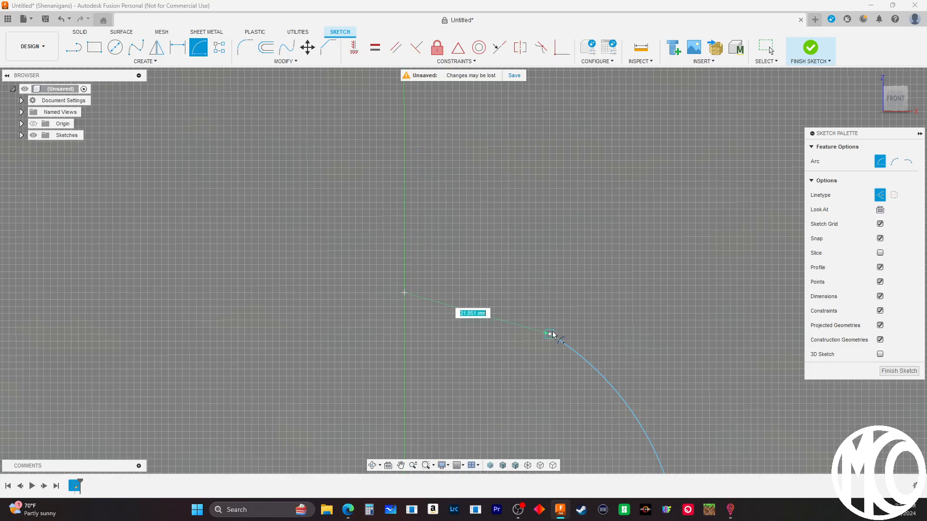
{"action": "left_click", "coordinate": [405, 147]}
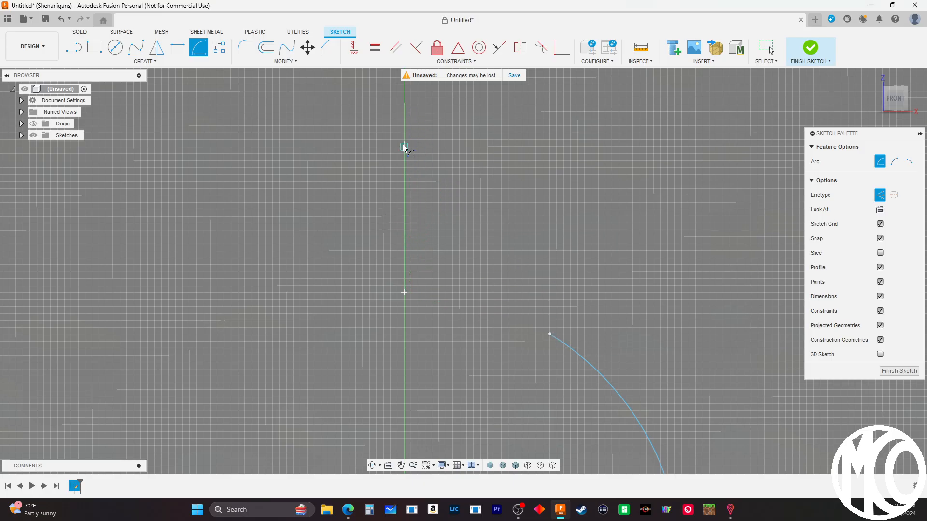
{"action": "scroll", "coordinate": [547, 330], "scroll_direction": "up", "scroll_amount": 3}
{"action": "scroll", "coordinate": [557, 332], "scroll_direction": "up", "scroll_amount": 2}
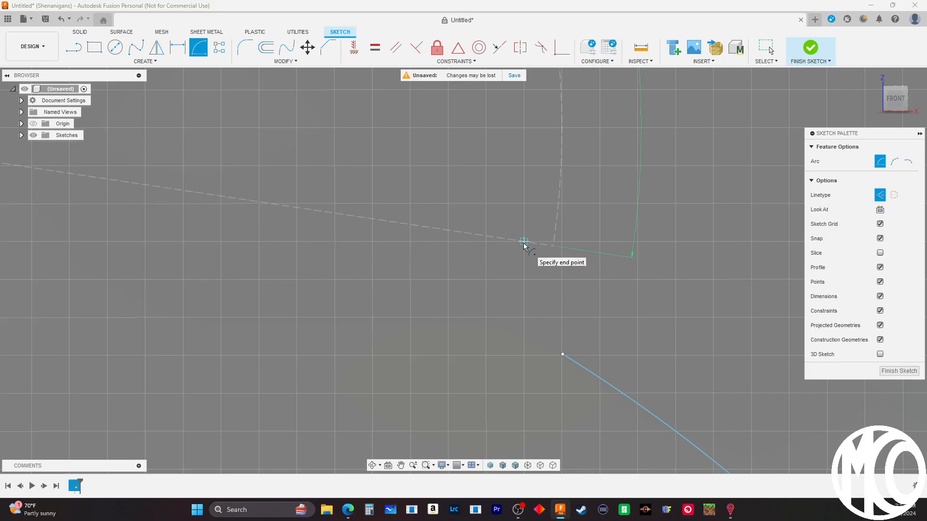
{"action": "left_click", "coordinate": [523, 243]}
{"action": "scroll", "coordinate": [479, 321], "scroll_direction": "down", "scroll_amount": 6}
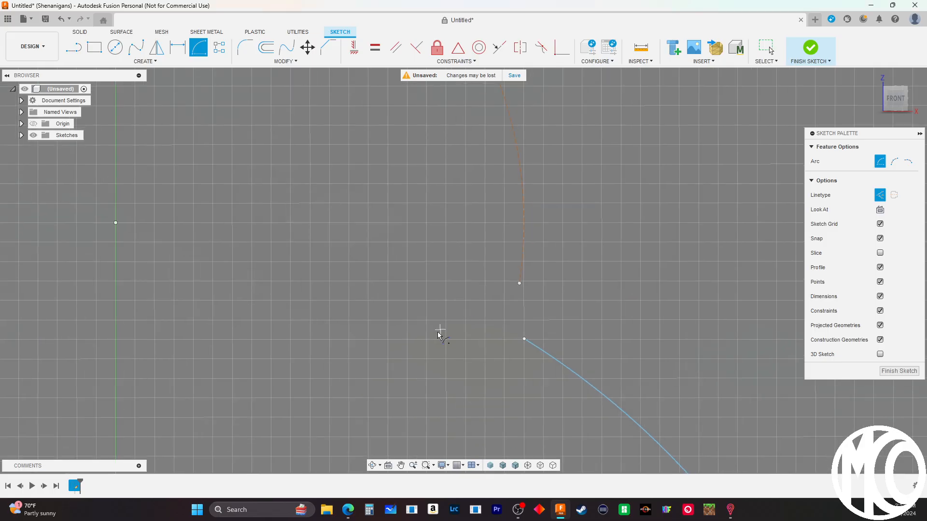
{"action": "scroll", "coordinate": [524, 365], "scroll_direction": "down", "scroll_amount": 2}
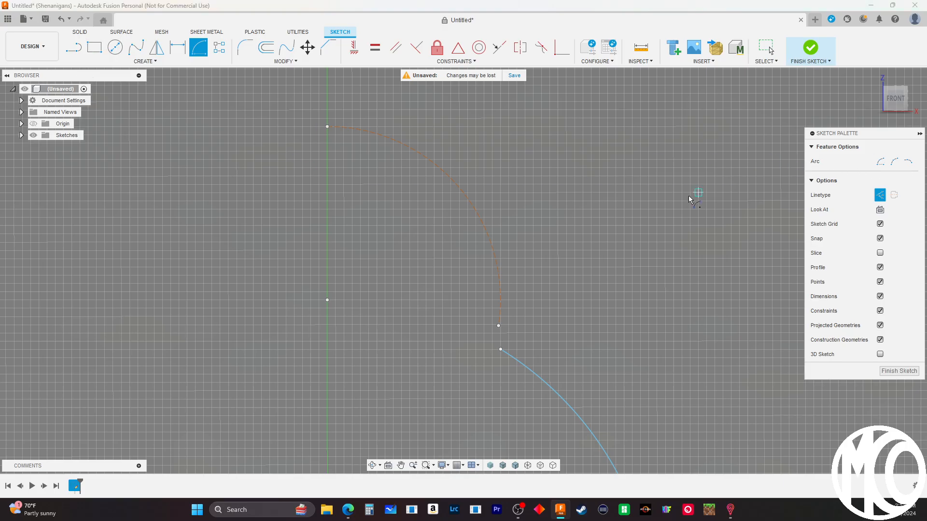
{"action": "right_click", "coordinate": [566, 223]}
{"action": "left_click", "coordinate": [570, 202]}
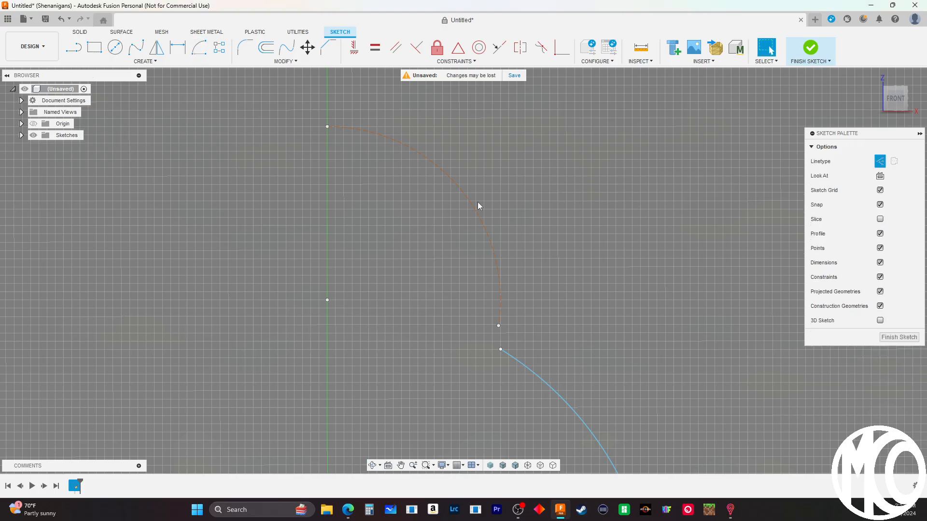
{"action": "left_click", "coordinate": [473, 207]}
{"action": "left_click", "coordinate": [881, 195]}
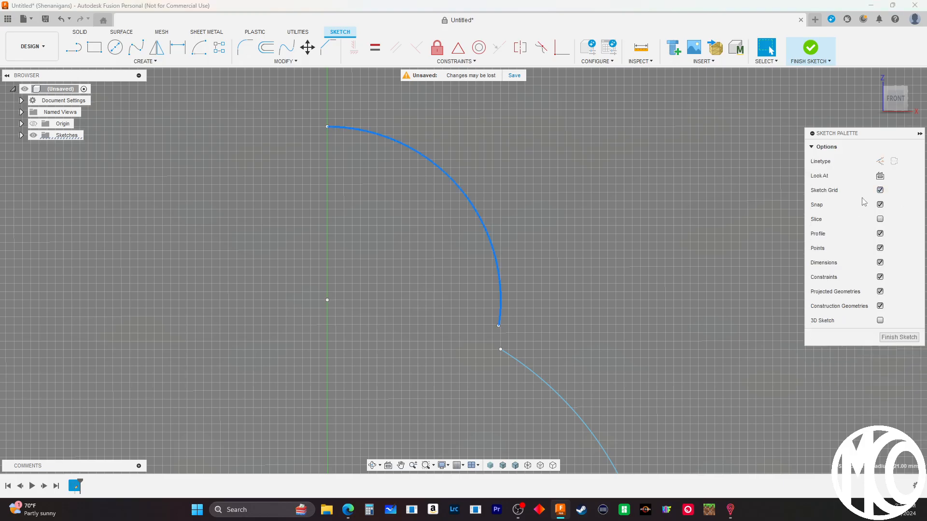
Bridge the gap between the upper and lower arcs with a three-point fit spline bulging inward, and convert it to normal sketch geometry
{"action": "left_click", "coordinate": [135, 47]}
{"action": "scroll", "coordinate": [501, 341], "scroll_direction": "up", "scroll_amount": 4}
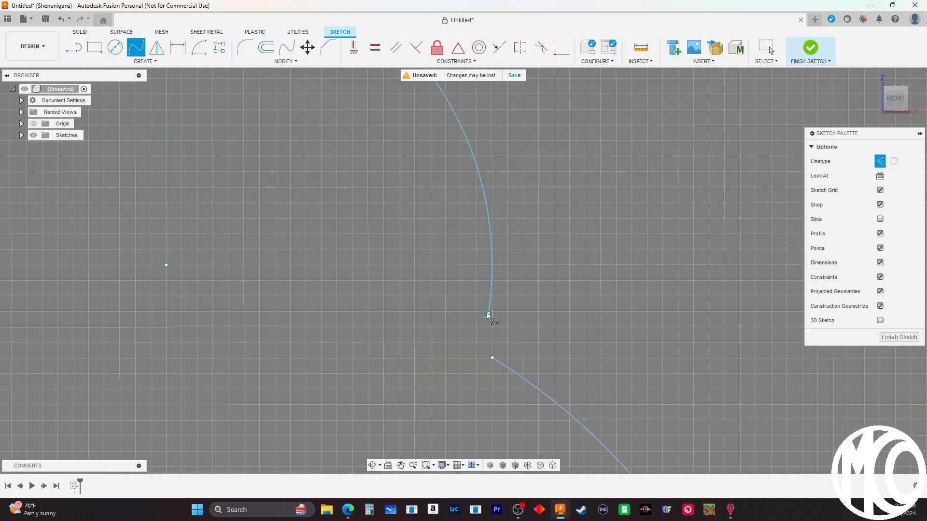
{"action": "left_click", "coordinate": [477, 344]}
{"action": "left_click", "coordinate": [492, 358]}
{"action": "left_click", "coordinate": [499, 337]}
{"action": "scroll", "coordinate": [470, 367], "scroll_direction": "up", "scroll_amount": 3}
{"action": "scroll", "coordinate": [471, 368], "scroll_direction": "up", "scroll_amount": 2}
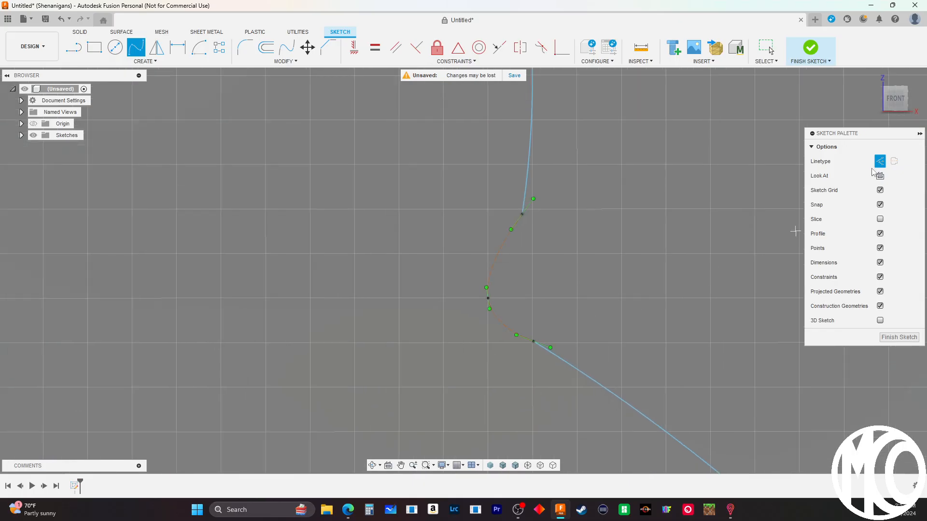
{"action": "right_click", "coordinate": [499, 272]}
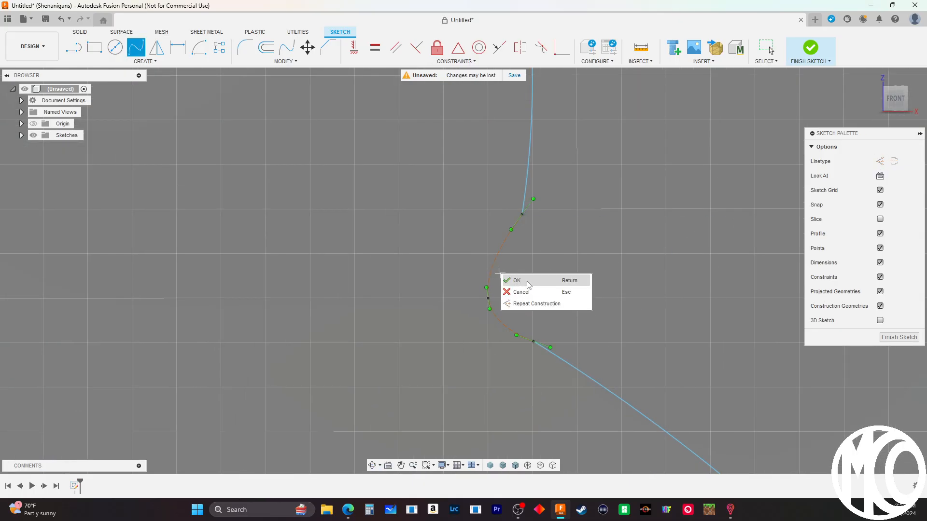
{"action": "left_click", "coordinate": [527, 293]}
{"action": "left_click", "coordinate": [490, 273]}
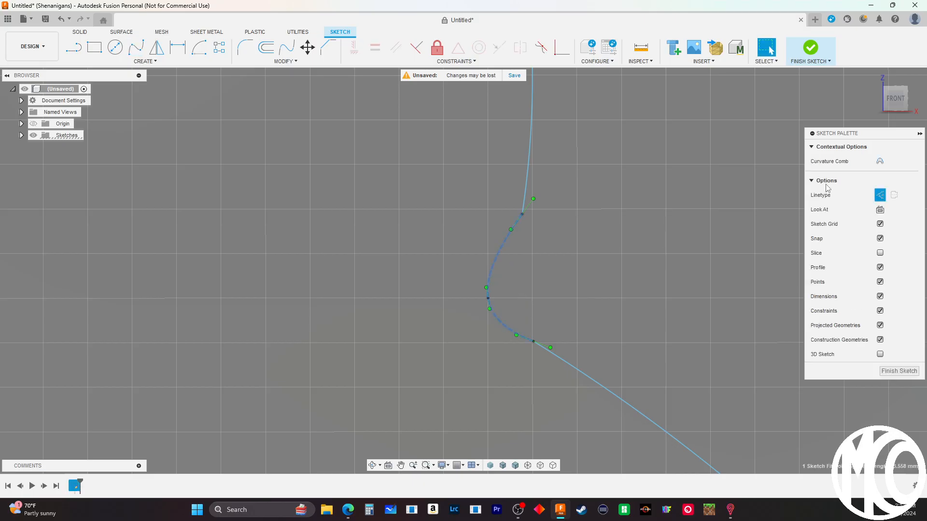
{"action": "left_click", "coordinate": [880, 196]}
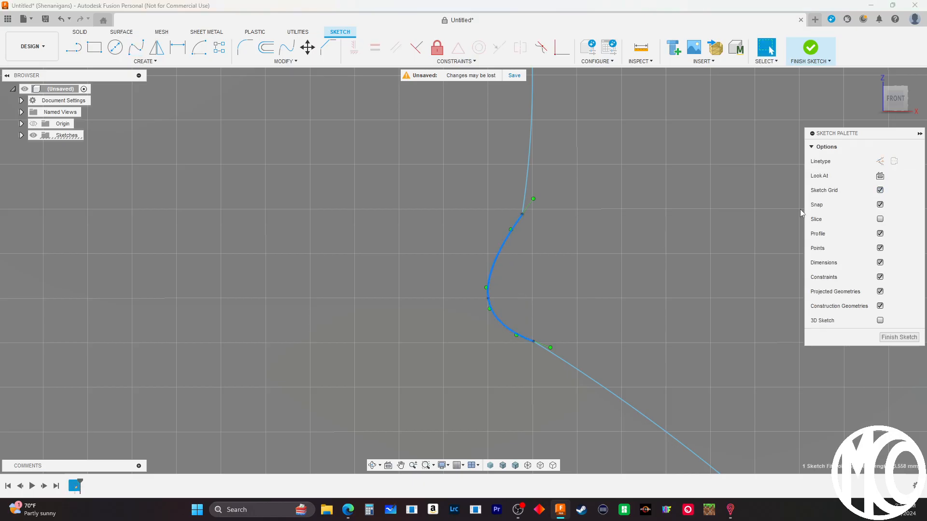
Shape the connecting spline by moving its middle point outward and aligning its end tangents with the two arcs
{"action": "left_click_drag", "start_coordinate": [533, 199], "coordinate": [526, 190]}
{"action": "mouse_move", "coordinate": [485, 295]}
{"action": "left_mouse_down"}
{"action": "mouse_move", "coordinate": [517, 296]}
{"action": "mouse_move", "coordinate": [507, 300]}
{"action": "left_mouse_up"}
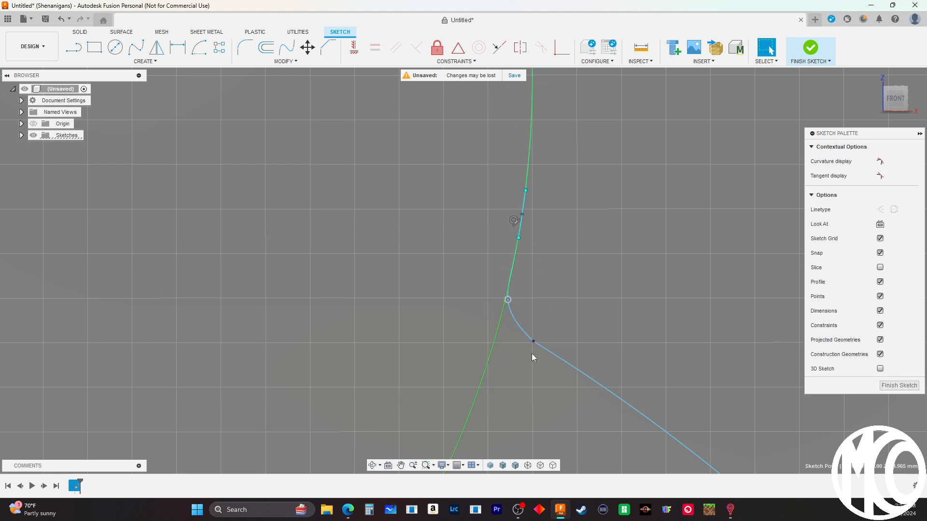
{"action": "left_click", "coordinate": [533, 341]}
{"action": "left_click_drag", "start_coordinate": [546, 355], "coordinate": [551, 355]}
{"action": "scroll", "coordinate": [420, 194], "scroll_direction": "down", "scroll_amount": 8}
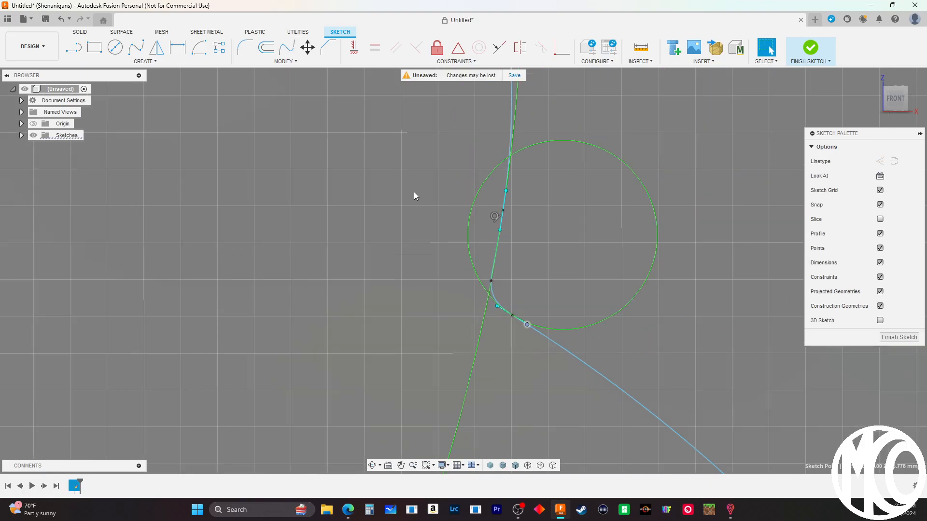
Finish the sketch and delete the horizontal line at the origin
{"action": "left_click", "coordinate": [904, 340]}
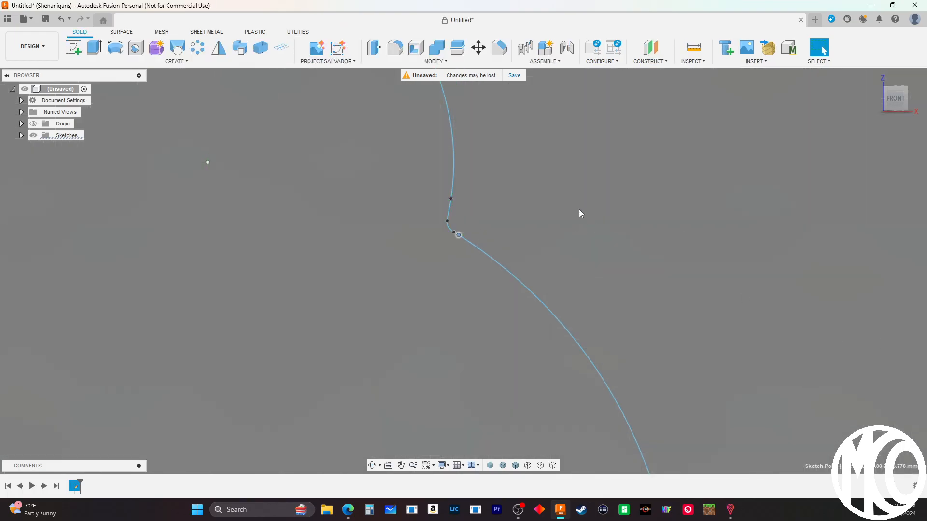
{"action": "scroll", "coordinate": [578, 209], "scroll_direction": "down", "scroll_amount": 8}
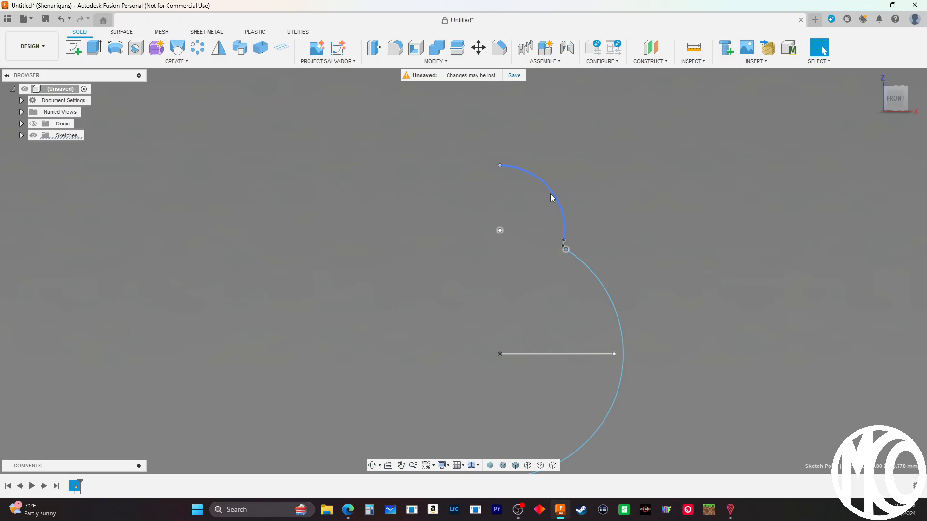
{"action": "scroll", "coordinate": [544, 235], "scroll_direction": "up", "scroll_amount": 4}
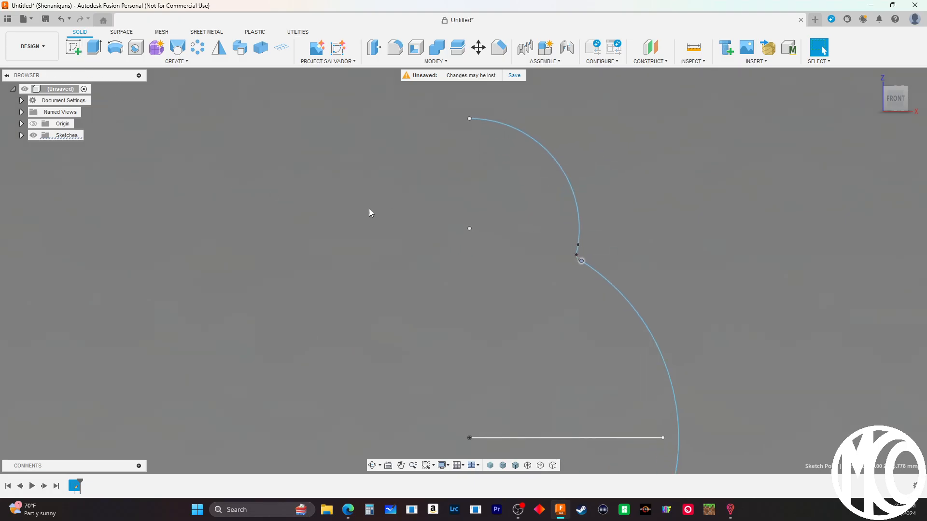
{"action": "scroll", "coordinate": [507, 192], "scroll_direction": "down", "scroll_amount": 3}
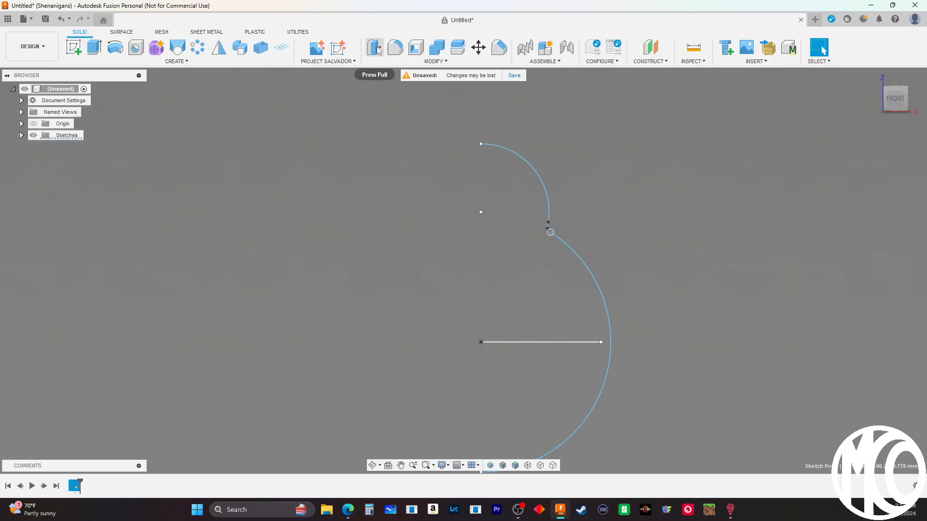
{"action": "left_click", "coordinate": [548, 343]}
{"action": "key", "text": "Delete"}
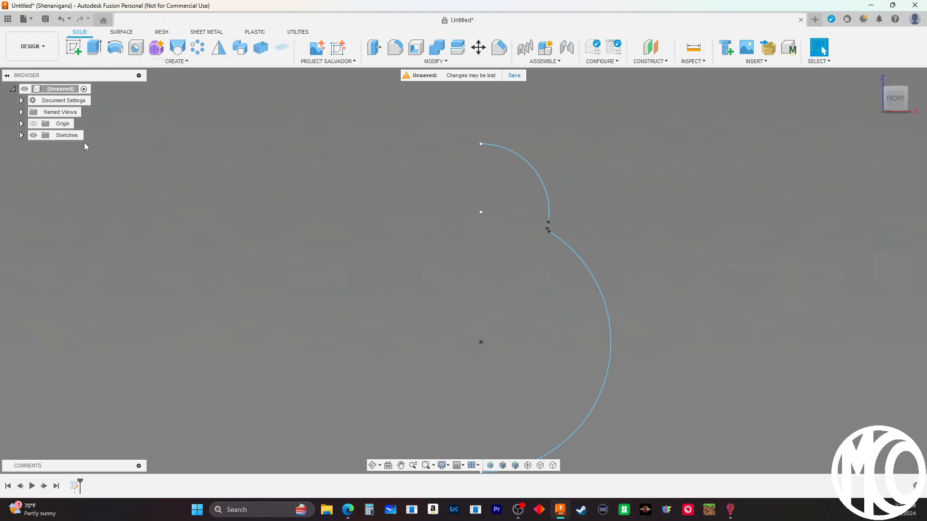
Reopen Sketch1 for editing and offset the whole chained profile outward by 3 mm
{"action": "left_click", "coordinate": [21, 135]}
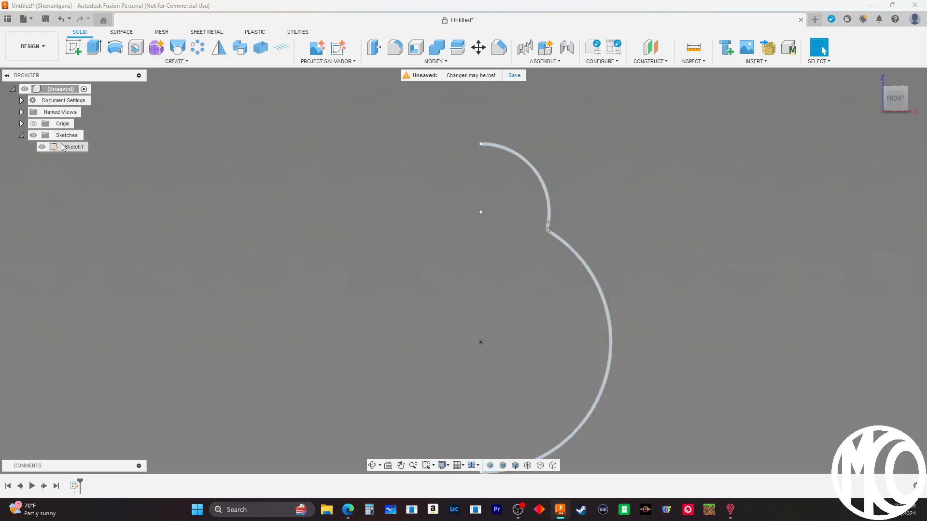
{"action": "right_click", "coordinate": [61, 146]}
{"action": "left_click", "coordinate": [91, 176]}
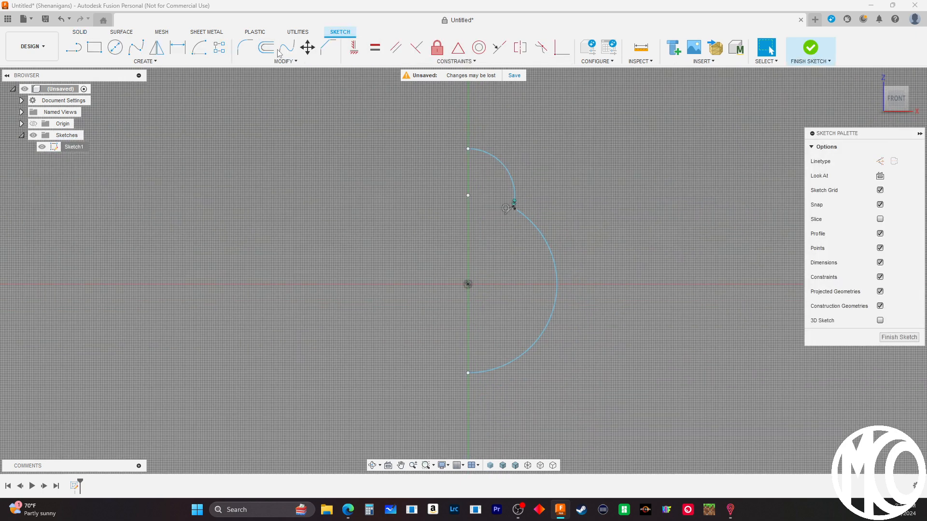
{"action": "left_click", "coordinate": [267, 47]}
{"action": "left_click", "coordinate": [543, 245]}
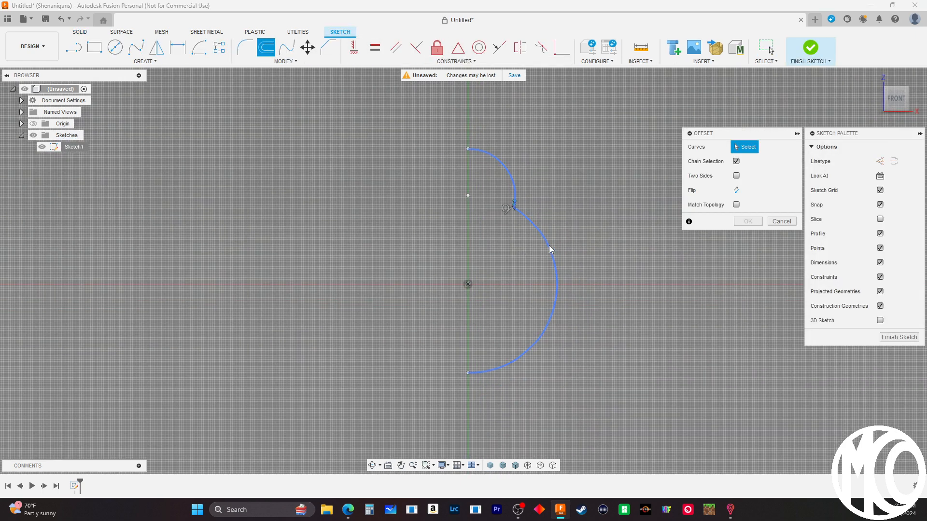
{"action": "scroll", "coordinate": [562, 238], "scroll_direction": "up", "scroll_amount": 2}
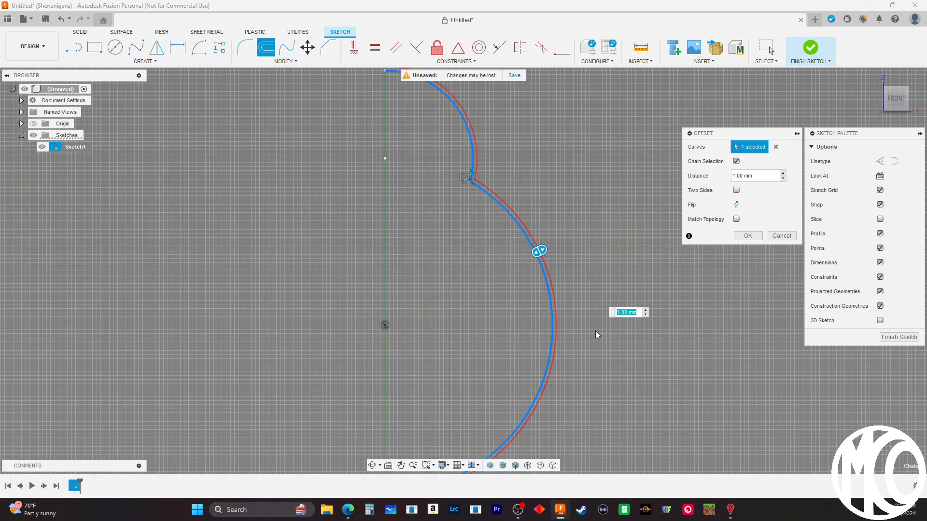
{"action": "type", "text": "3"}
{"action": "scroll", "coordinate": [473, 300], "scroll_direction": "down", "scroll_amount": 2}
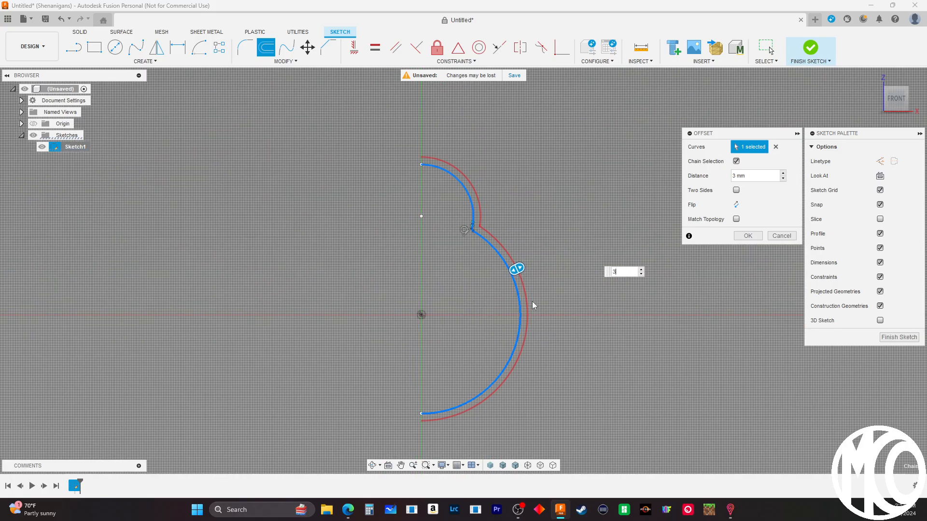
{"action": "left_click", "coordinate": [747, 237]}
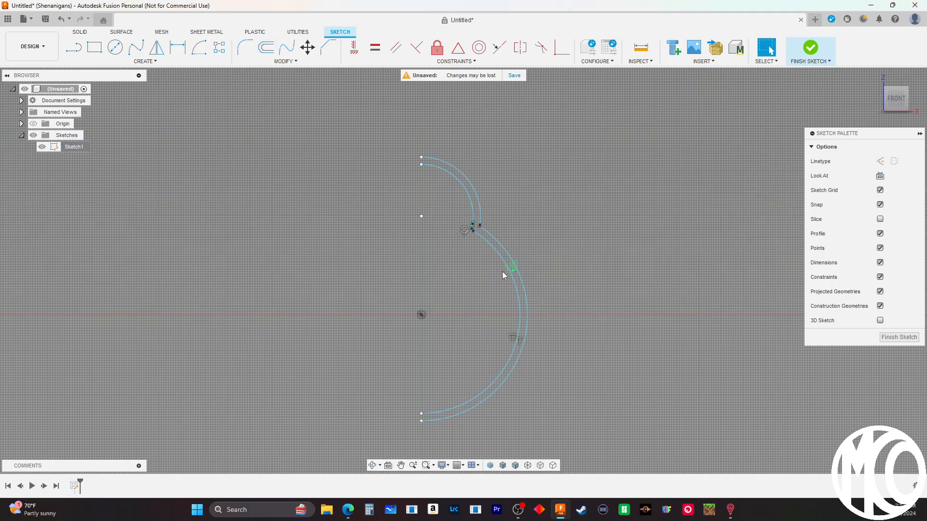
Try deleting the inner lower arc of the offset profile, and undo the deletion
{"action": "left_click", "coordinate": [505, 370]}
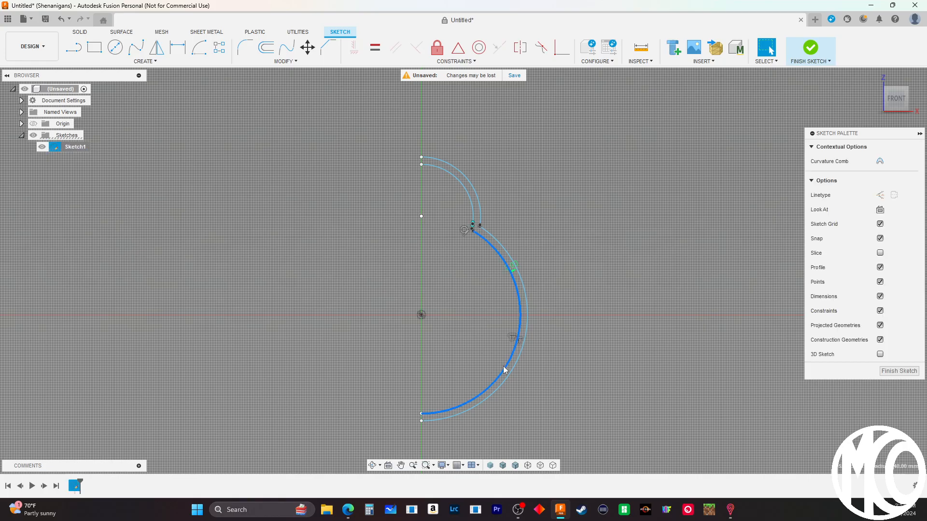
{"action": "key", "text": "Delete"}
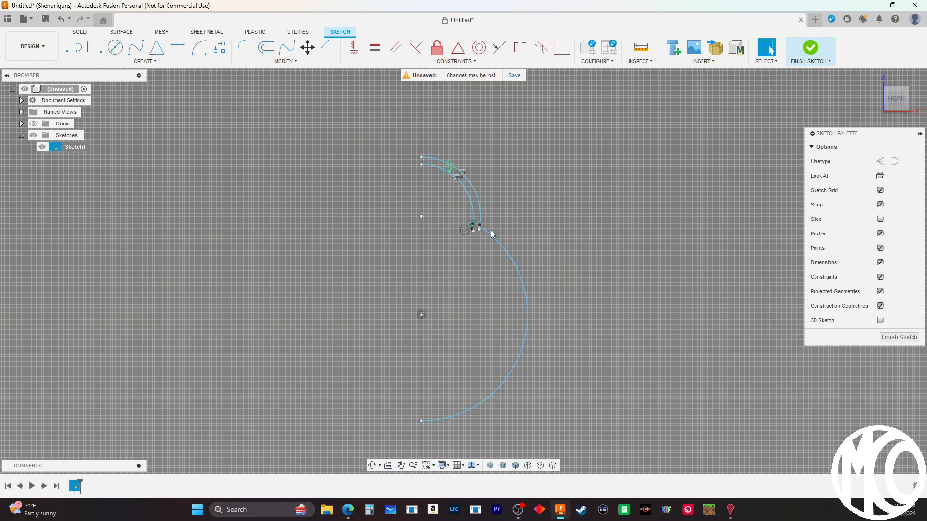
{"action": "scroll", "coordinate": [492, 234], "scroll_direction": "up", "scroll_amount": 10}
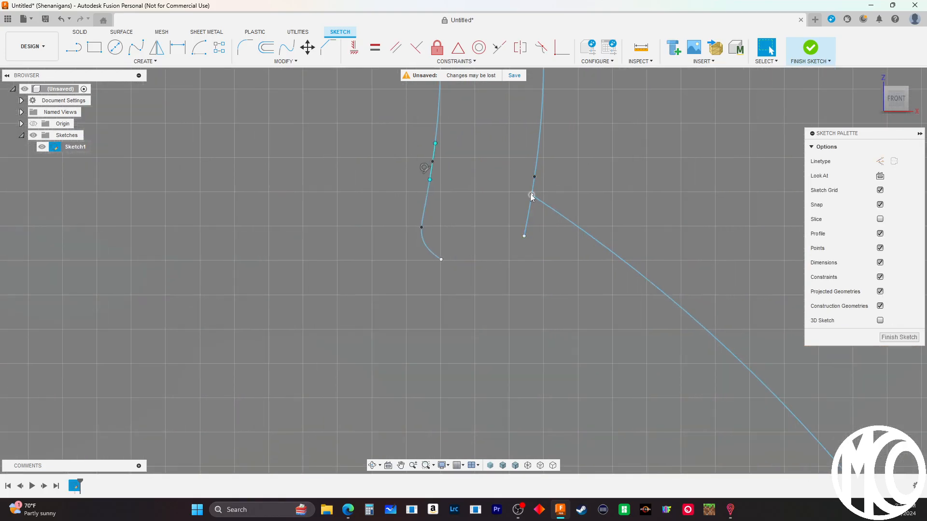
{"action": "scroll", "coordinate": [531, 197], "scroll_direction": "down", "scroll_amount": 8}
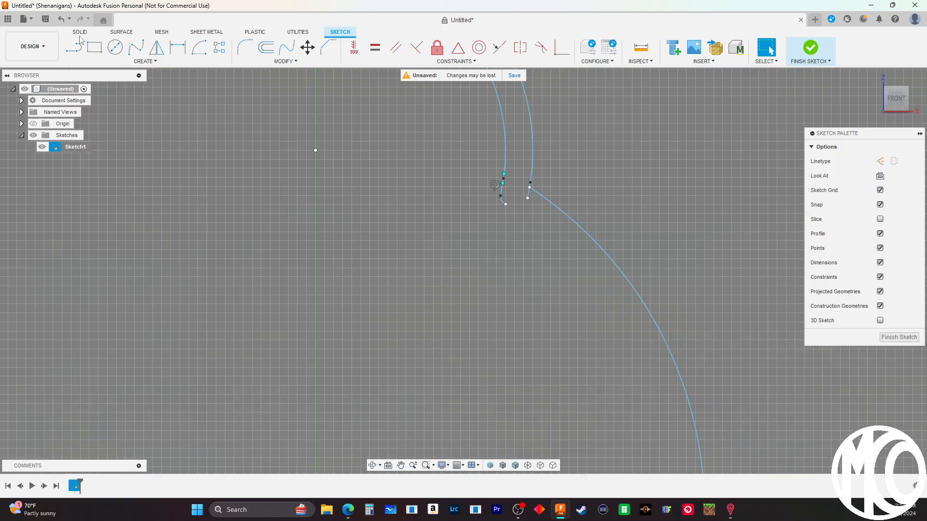
{"action": "left_click", "coordinate": [61, 19]}
{"action": "scroll", "coordinate": [510, 195], "scroll_direction": "down", "scroll_amount": 3}
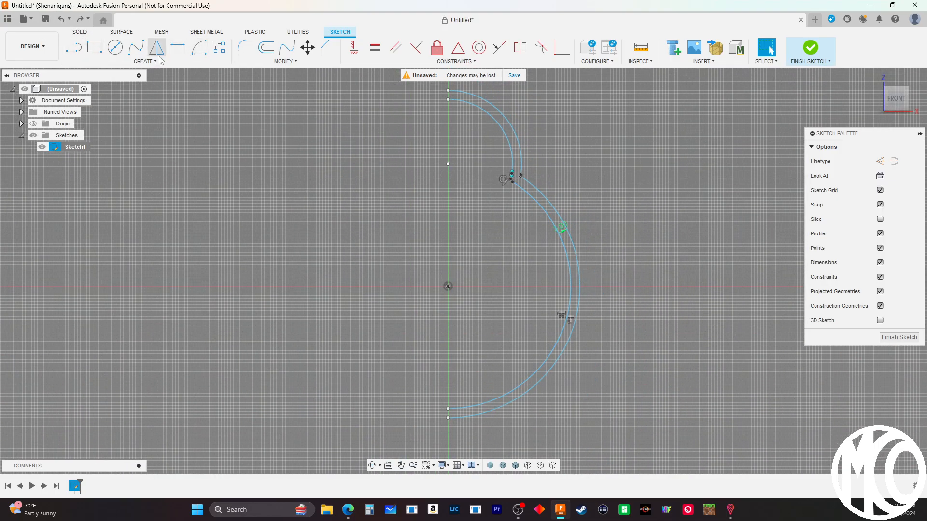
Draw a horizontal line about 40 mm long from the origin to the inner lower arc
{"action": "left_click", "coordinate": [199, 47]}
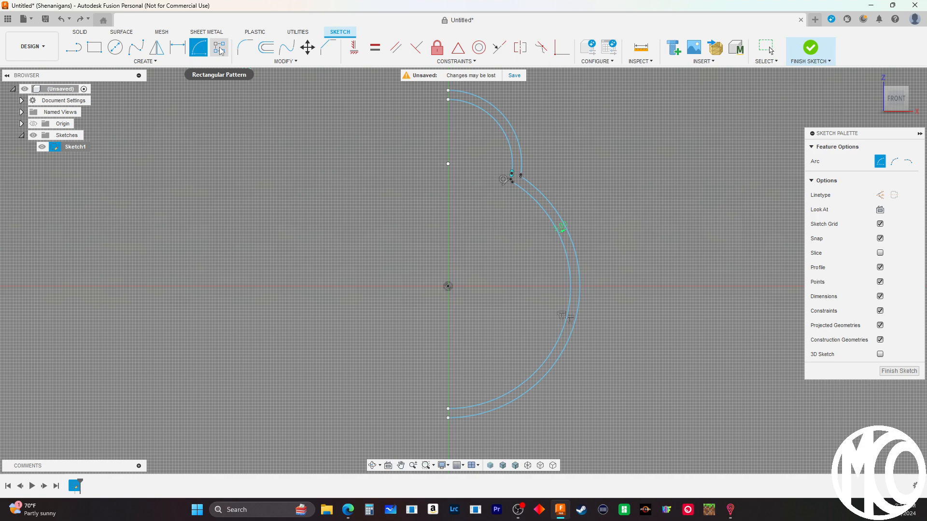
{"action": "key", "text": "l"}
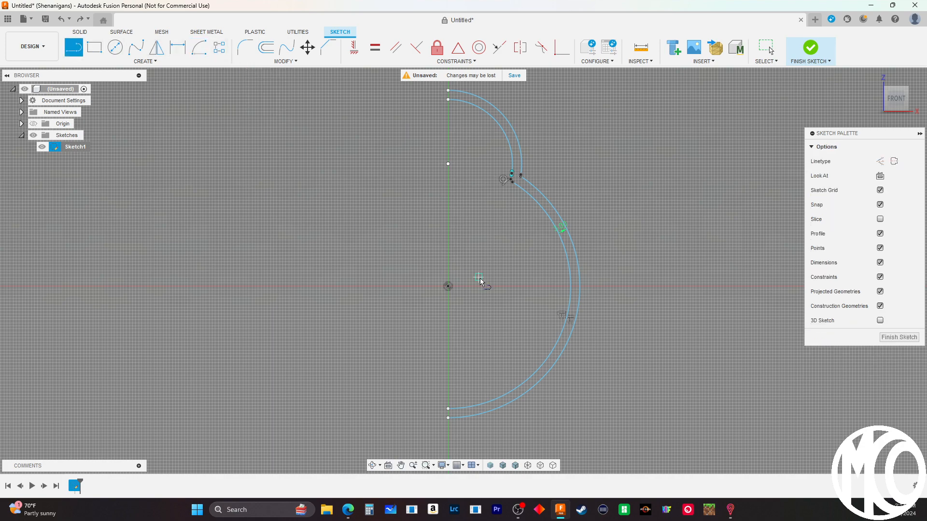
{"action": "left_click", "coordinate": [448, 287]}
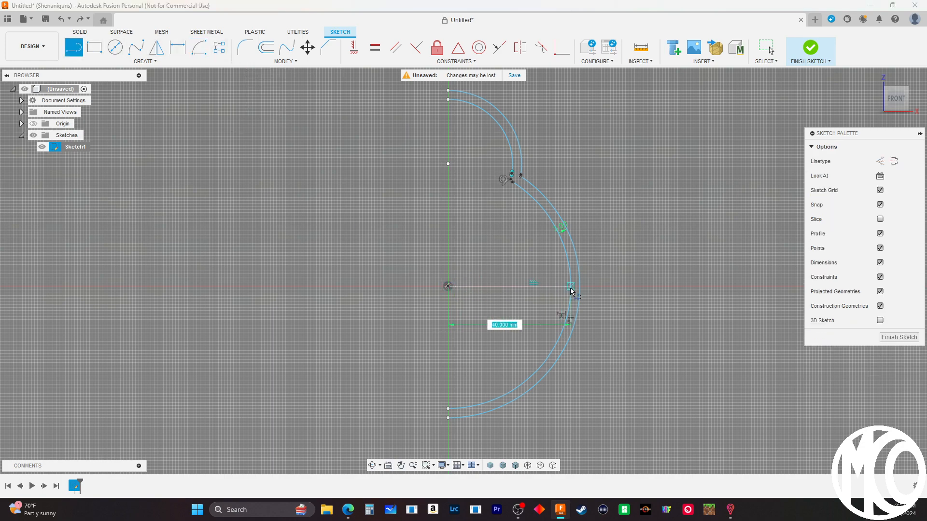
{"action": "scroll", "coordinate": [570, 288], "scroll_direction": "up", "scroll_amount": 5}
{"action": "double_click", "coordinate": [573, 275]}
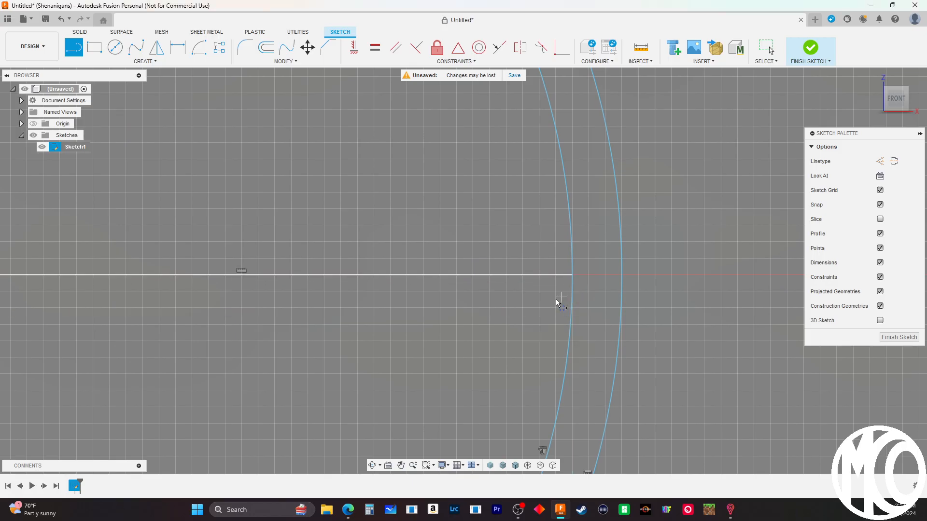
Exit the Line tool and convert the inner lower arc to construction geometry
{"action": "scroll", "coordinate": [524, 269], "scroll_direction": "down", "scroll_amount": 3}
{"action": "scroll", "coordinate": [612, 263], "scroll_direction": "down", "scroll_amount": 1}
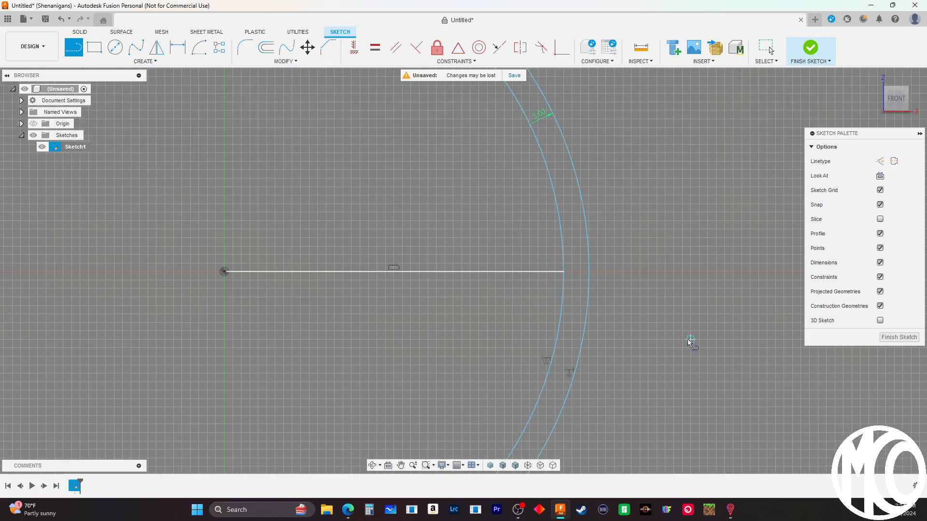
{"action": "scroll", "coordinate": [651, 230], "scroll_direction": "down", "scroll_amount": 3}
{"action": "scroll", "coordinate": [637, 237], "scroll_direction": "down", "scroll_amount": 2}
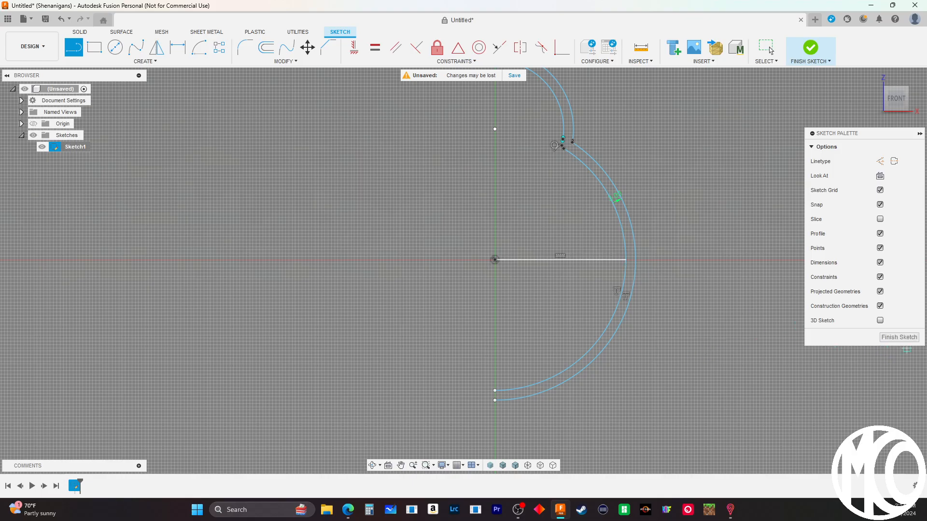
{"action": "right_click", "coordinate": [698, 286]}
{"action": "left_click", "coordinate": [715, 302]}
{"action": "left_click", "coordinate": [602, 336]}
{"action": "left_click", "coordinate": [602, 335]}
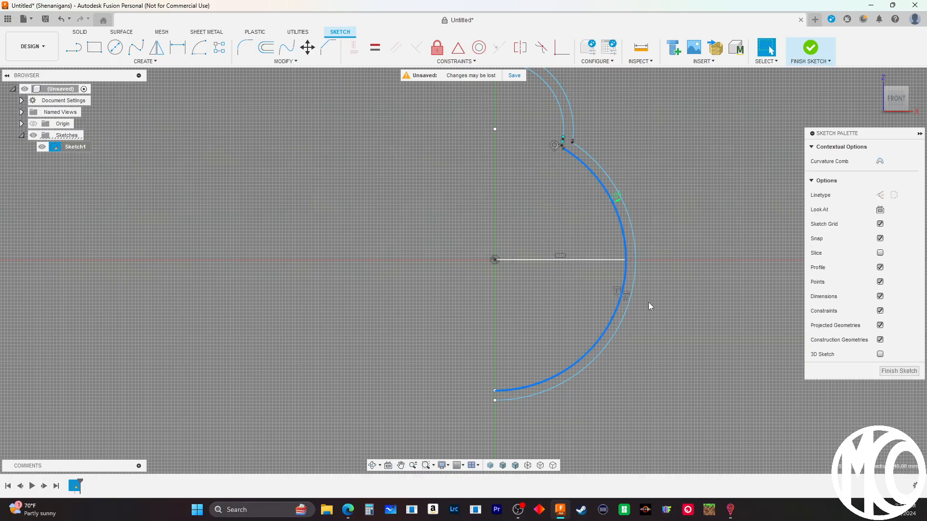
{"action": "left_click", "coordinate": [881, 195]}
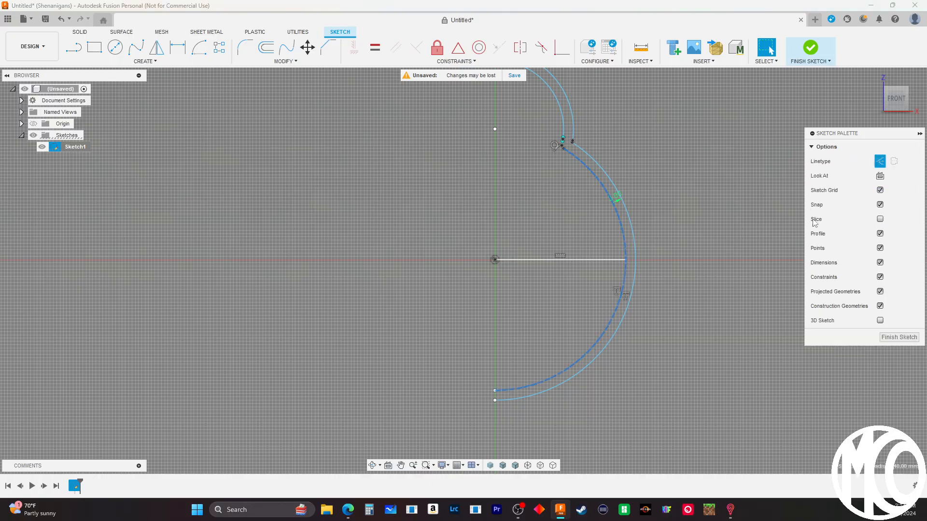
Delete the horizontal line and redraw it from the origin to the inner construction arc
{"action": "left_click", "coordinate": [565, 292]}
{"action": "left_click", "coordinate": [610, 259]}
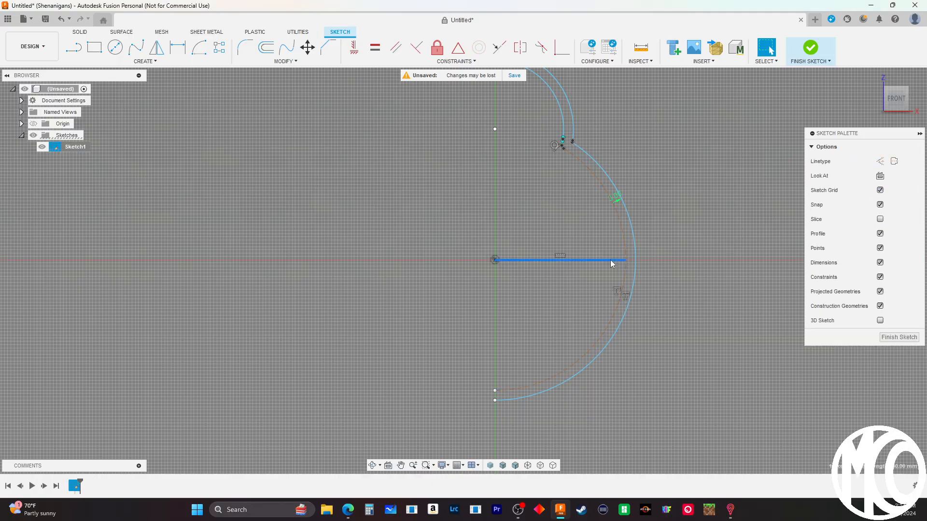
{"action": "key", "text": "Delete"}
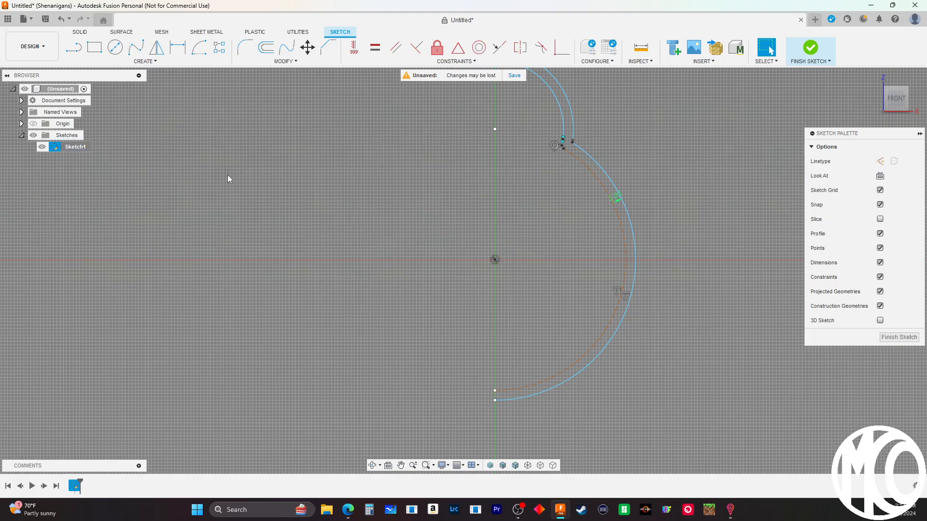
{"action": "left_click", "coordinate": [73, 46]}
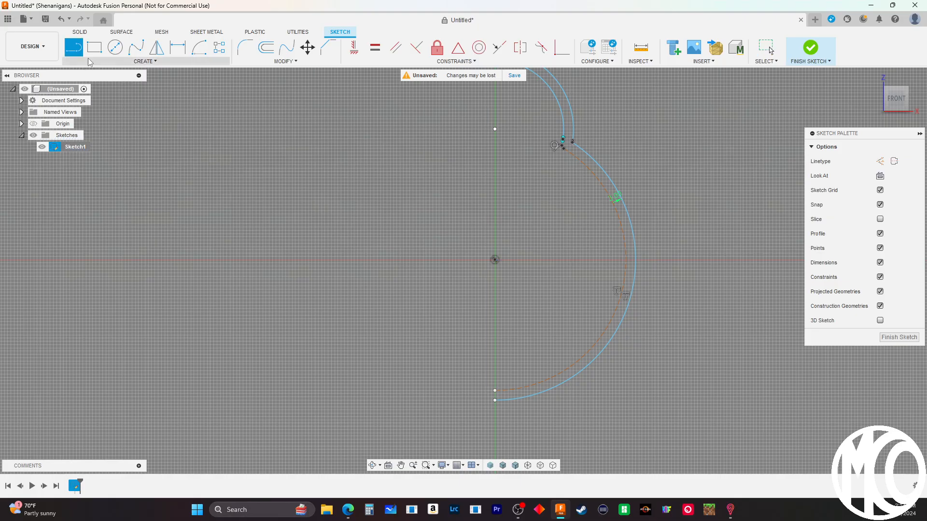
{"action": "left_click", "coordinate": [495, 260]}
{"action": "left_click", "coordinate": [625, 261]}
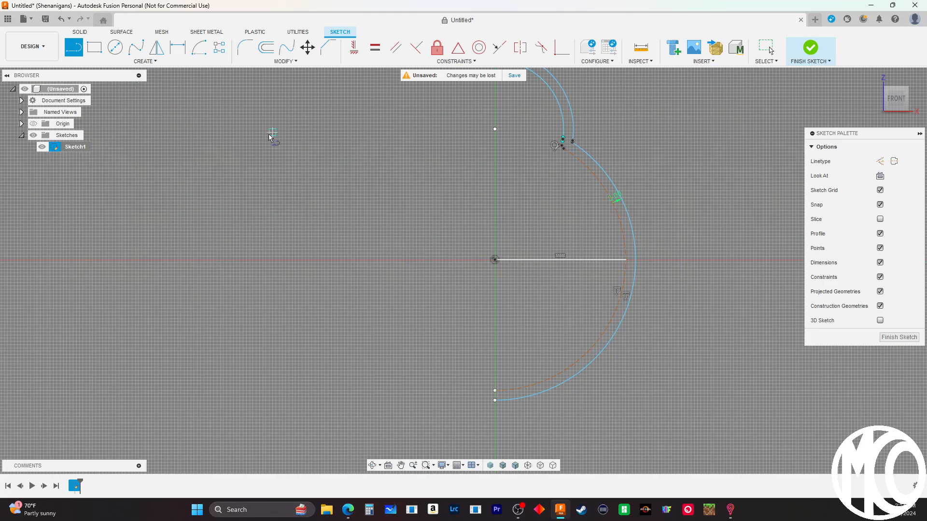
{"action": "right_click", "coordinate": [540, 337]}
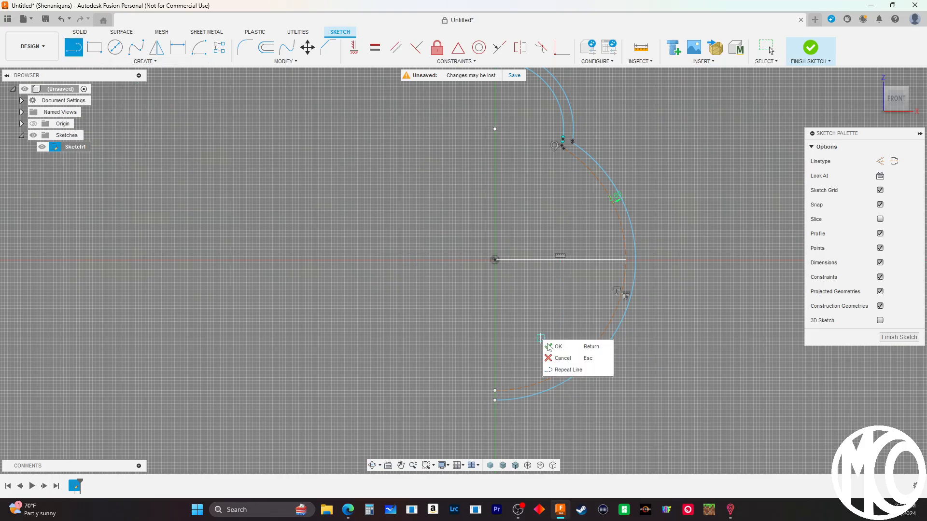
{"action": "left_click", "coordinate": [550, 344]}
Replace the inner construction arc with a 40 mm radius center-point arc from the horizontal line's outer end up to the inner spline's lower end
{"action": "left_click", "coordinate": [575, 368]}
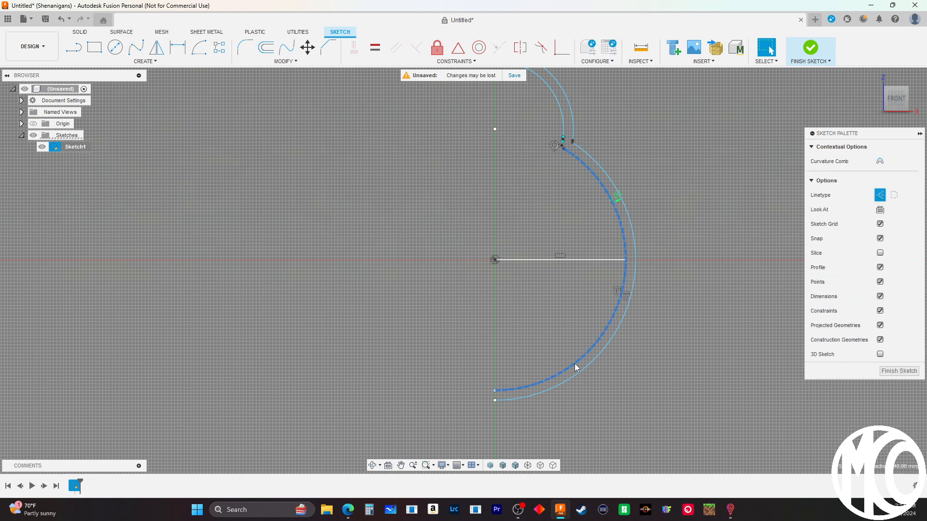
{"action": "key", "text": "Delete"}
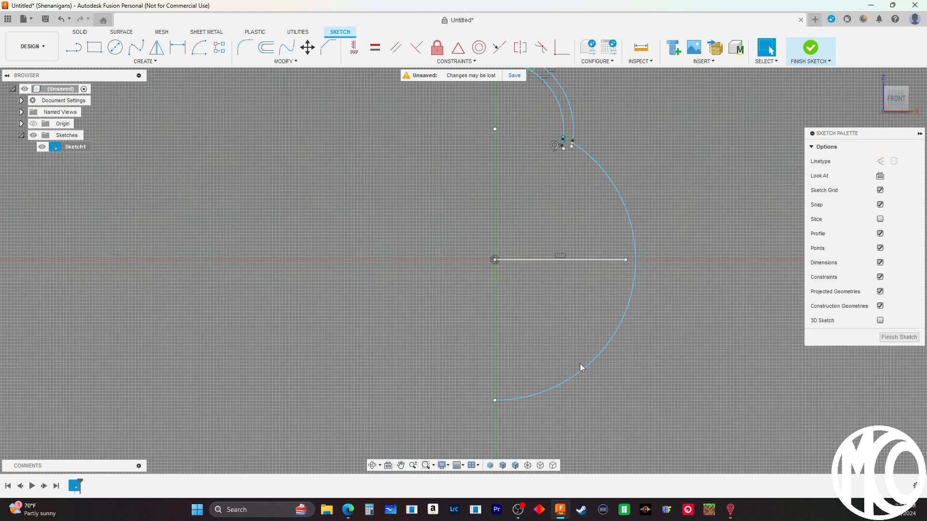
{"action": "left_click", "coordinate": [199, 47]}
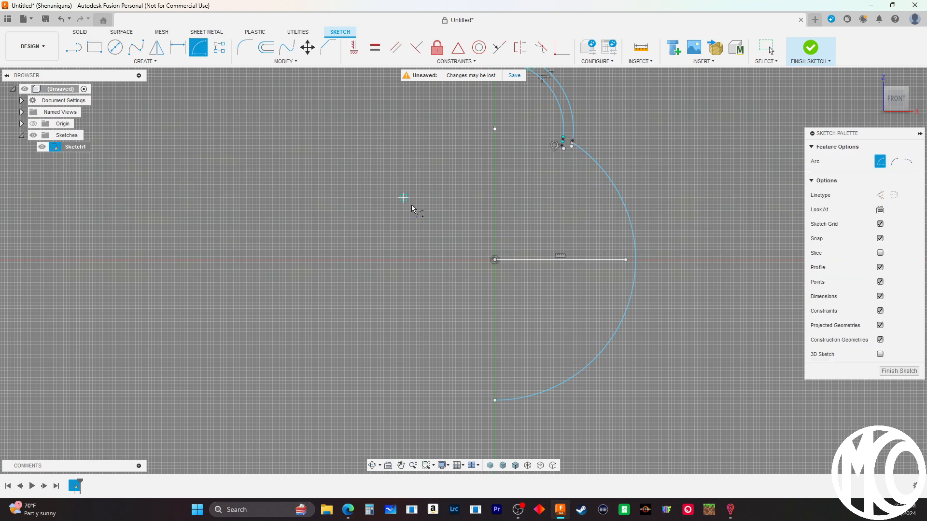
{"action": "left_click", "coordinate": [495, 260]}
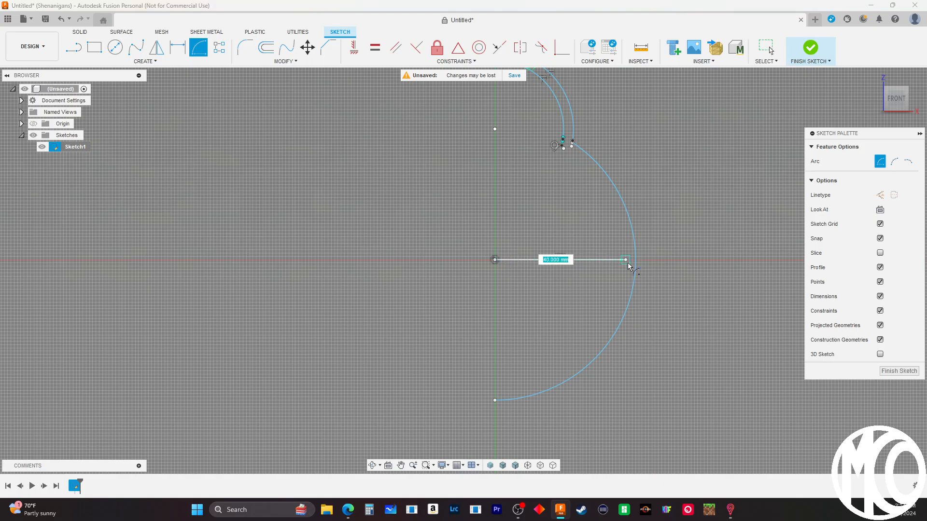
{"action": "left_click", "coordinate": [625, 260]}
{"action": "scroll", "coordinate": [564, 143], "scroll_direction": "up", "scroll_amount": 6}
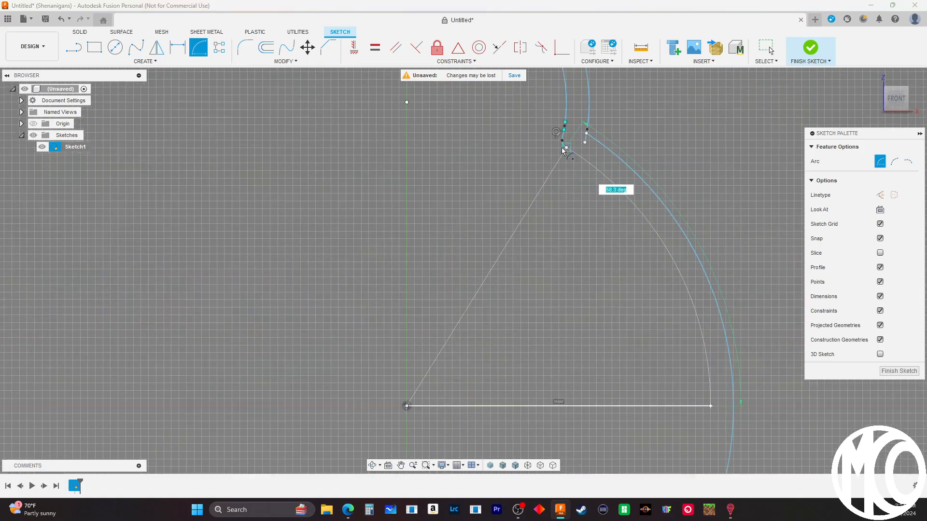
{"action": "left_click", "coordinate": [569, 154]}
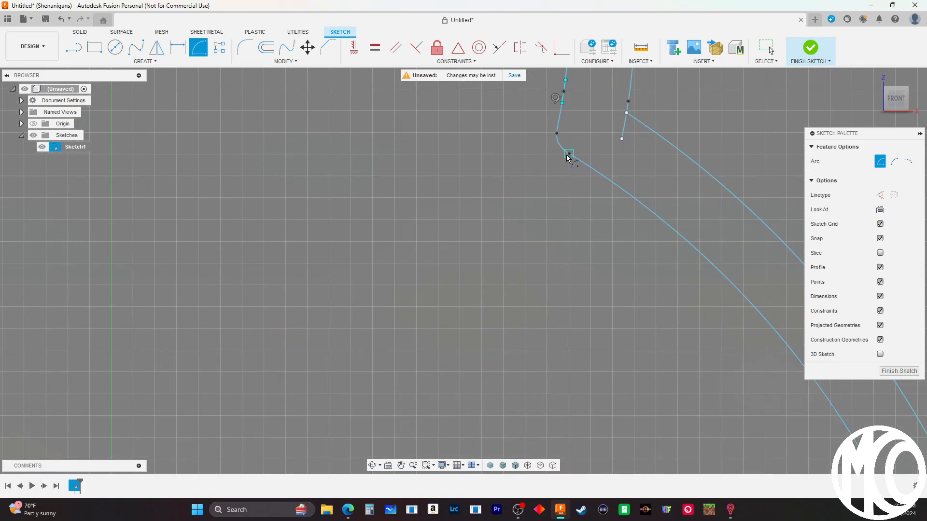
{"action": "scroll", "coordinate": [457, 234], "scroll_direction": "down", "scroll_amount": 3}
{"action": "scroll", "coordinate": [541, 214], "scroll_direction": "down", "scroll_amount": 4}
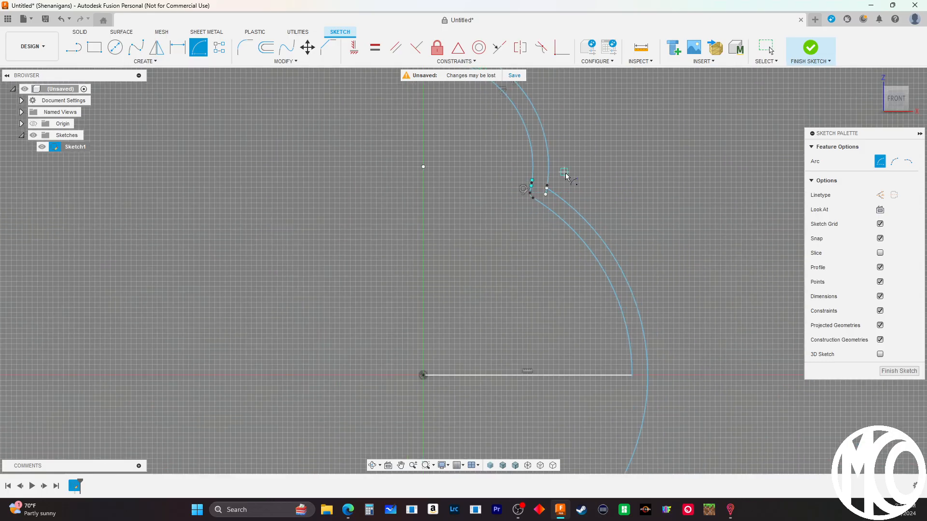
Delete the short leftover segment of the outer profile that extends past the lower outer arc's upper end
{"action": "scroll", "coordinate": [541, 182], "scroll_direction": "up", "scroll_amount": 3}
{"action": "scroll", "coordinate": [543, 185], "scroll_direction": "up", "scroll_amount": 2}
{"action": "right_click", "coordinate": [568, 189]}
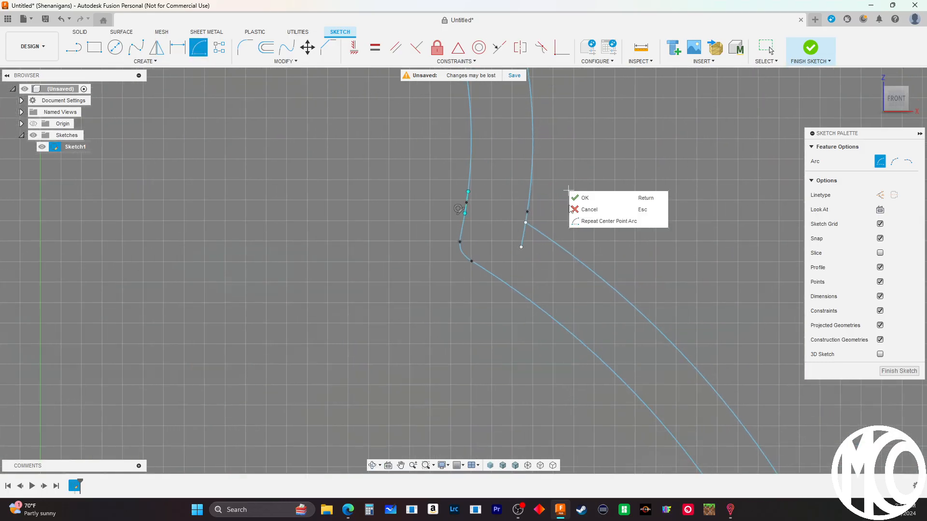
{"action": "left_click", "coordinate": [575, 207]}
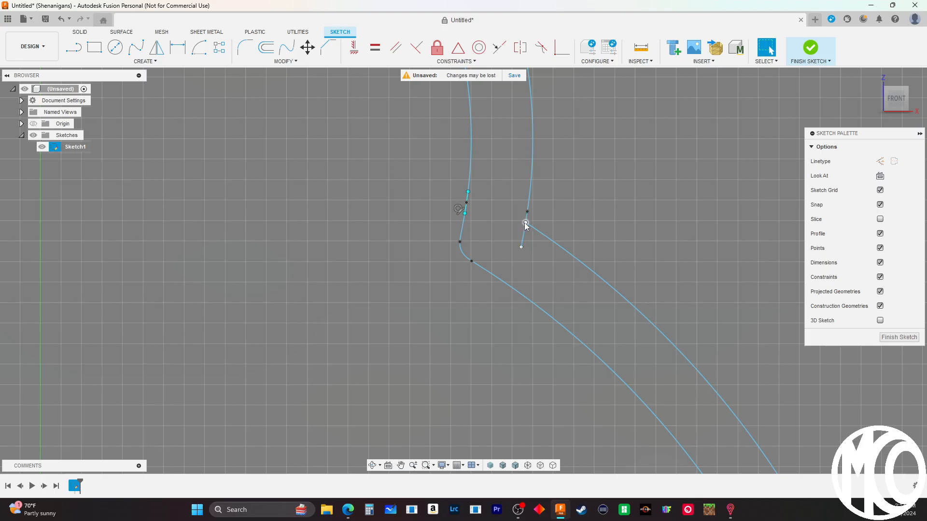
{"action": "left_click", "coordinate": [525, 237]}
{"action": "key", "text": "Delete"}
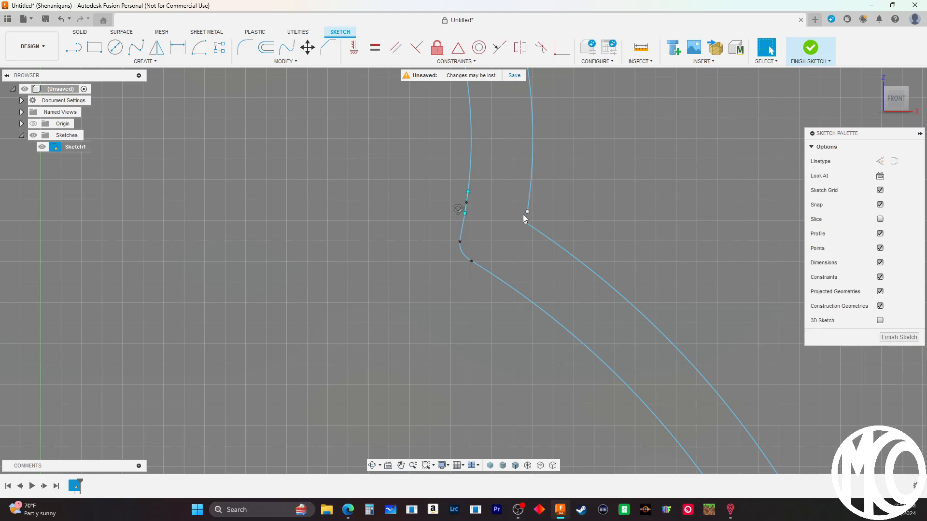
Draw a spline with one middle point joining the upper and lower outer arcs
{"action": "left_click", "coordinate": [136, 48]}
{"action": "scroll", "coordinate": [524, 217], "scroll_direction": "up", "scroll_amount": 3}
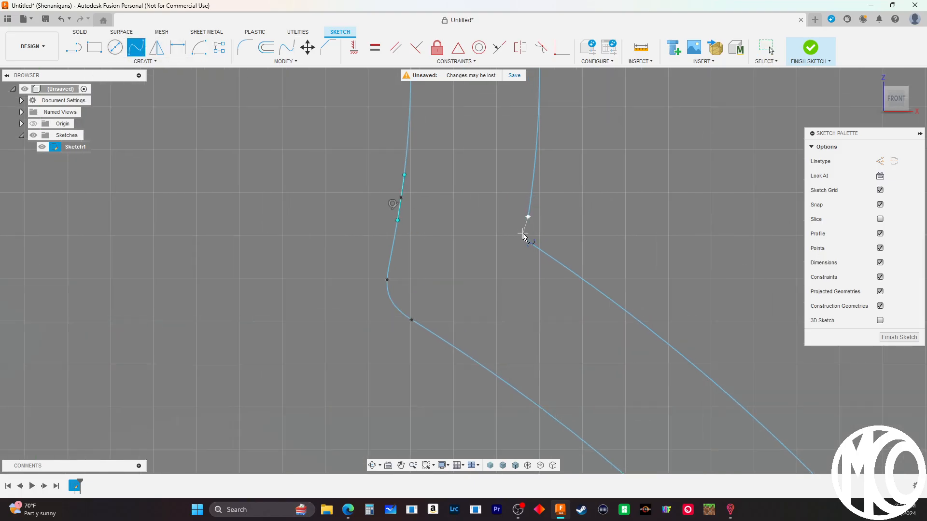
{"action": "left_click", "coordinate": [518, 228]}
{"action": "left_click", "coordinate": [539, 222]}
{"action": "scroll", "coordinate": [532, 239], "scroll_direction": "up", "scroll_amount": 10}
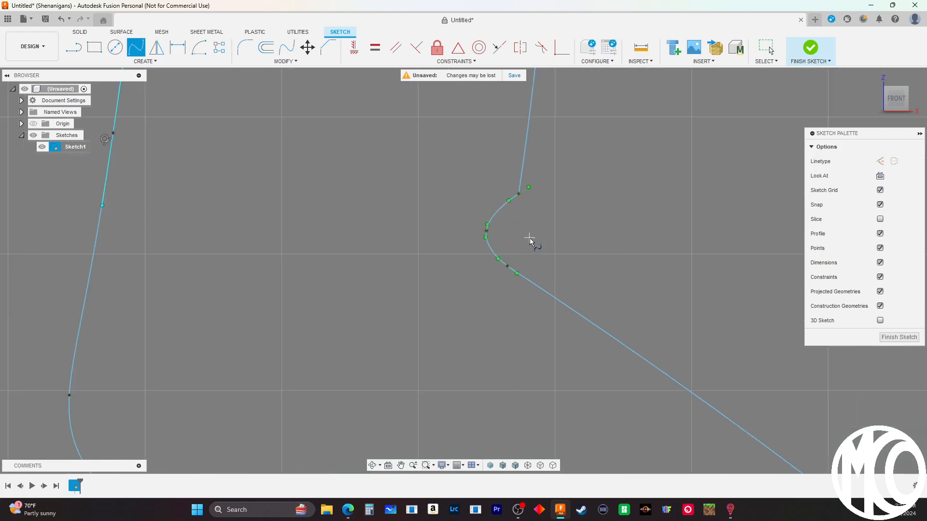
{"action": "scroll", "coordinate": [532, 239], "scroll_direction": "down", "scroll_amount": 2}
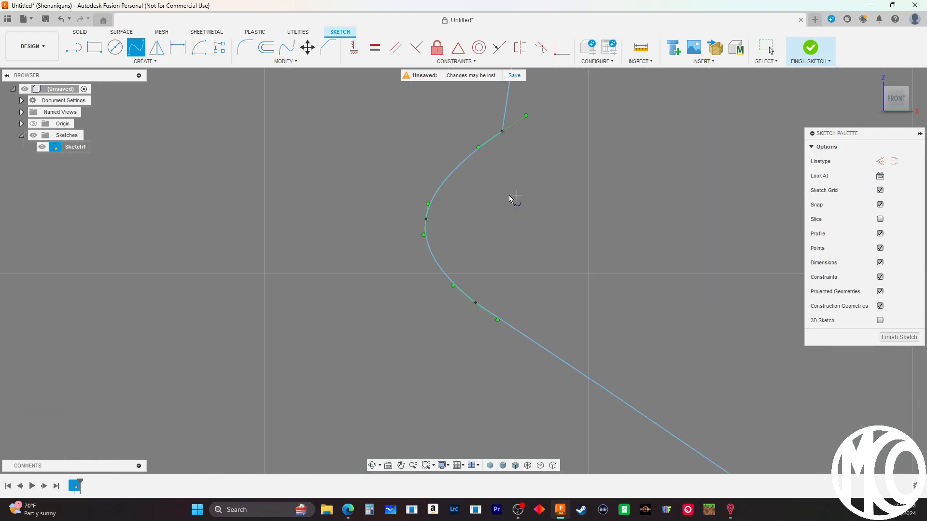
{"action": "right_click", "coordinate": [489, 197]}
{"action": "left_click", "coordinate": [515, 218]}
Reshape the outer connecting spline by moving its middle point and the lower end it shares with the outer arc outward
{"action": "left_click", "coordinate": [426, 220]}
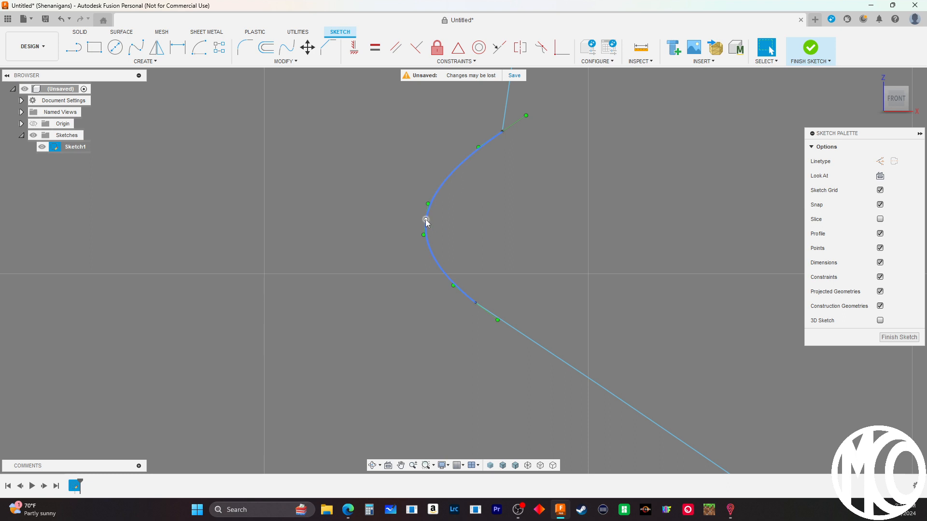
{"action": "left_click_drag", "start_coordinate": [426, 219], "coordinate": [462, 225]}
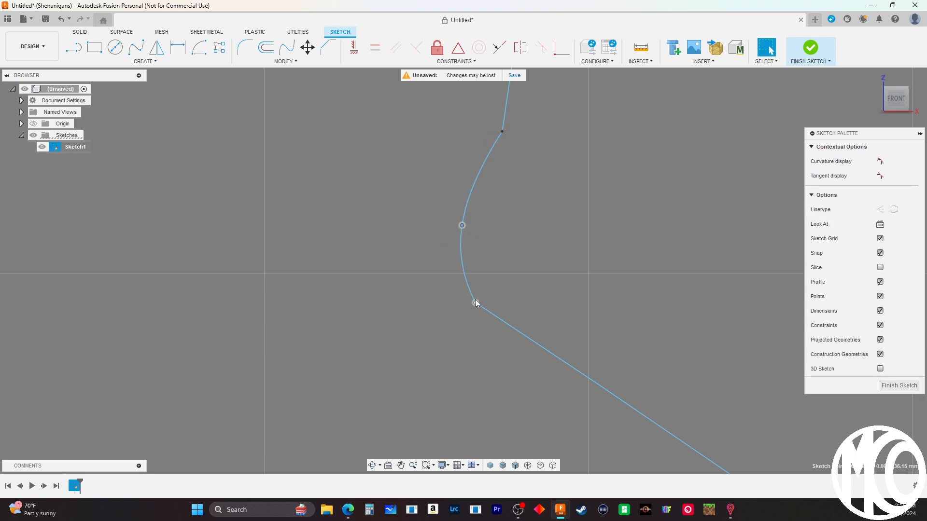
{"action": "left_click_drag", "start_coordinate": [475, 303], "coordinate": [501, 306]}
{"action": "scroll", "coordinate": [594, 172], "scroll_direction": "down", "scroll_amount": 3}
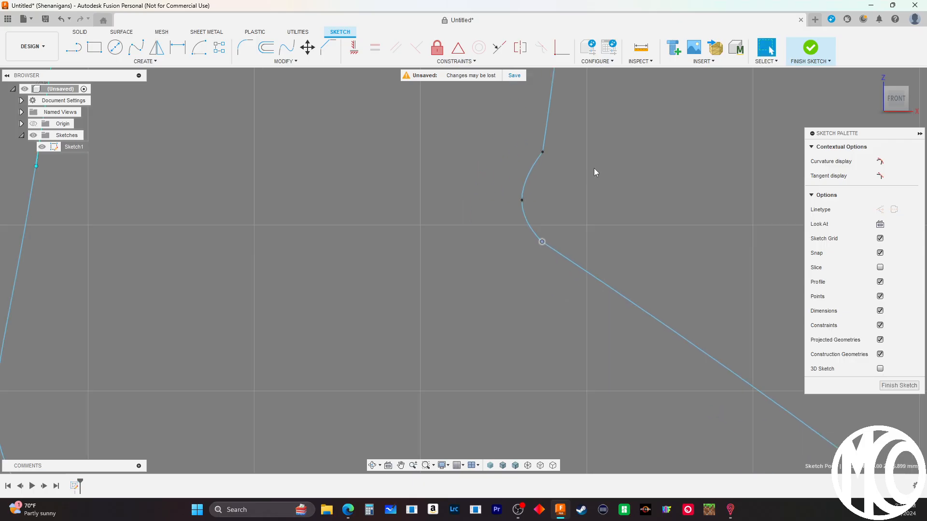
{"action": "mouse_move", "coordinate": [593, 172]}
{"action": "middle_mouse_down"}
{"action": "mouse_move", "coordinate": [364, 133]}
{"action": "mouse_move", "coordinate": [416, 129]}
{"action": "mouse_move", "coordinate": [561, 161]}
{"action": "middle_mouse_up"}
{"action": "scroll", "coordinate": [560, 158], "scroll_direction": "down", "scroll_amount": 2}
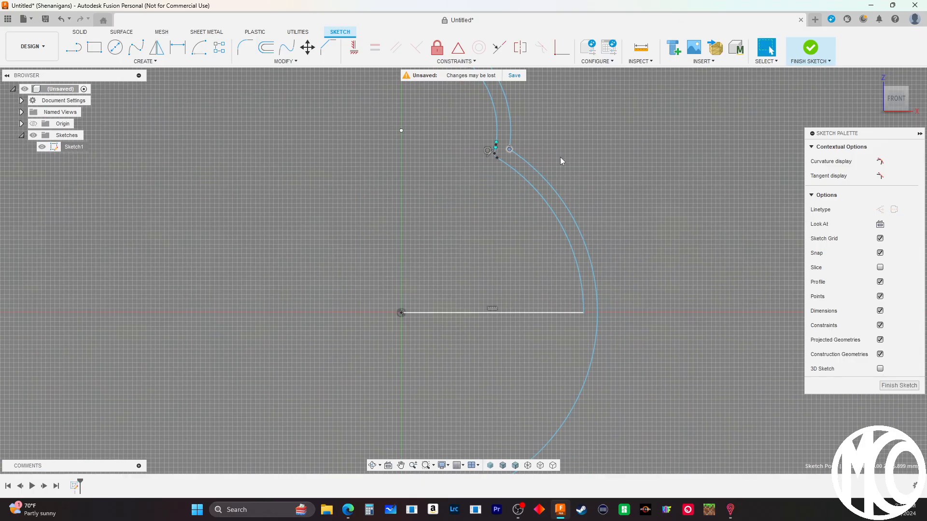
{"action": "scroll", "coordinate": [560, 160], "scroll_direction": "down", "scroll_amount": 1}
{"action": "scroll", "coordinate": [531, 135], "scroll_direction": "up", "scroll_amount": 5}
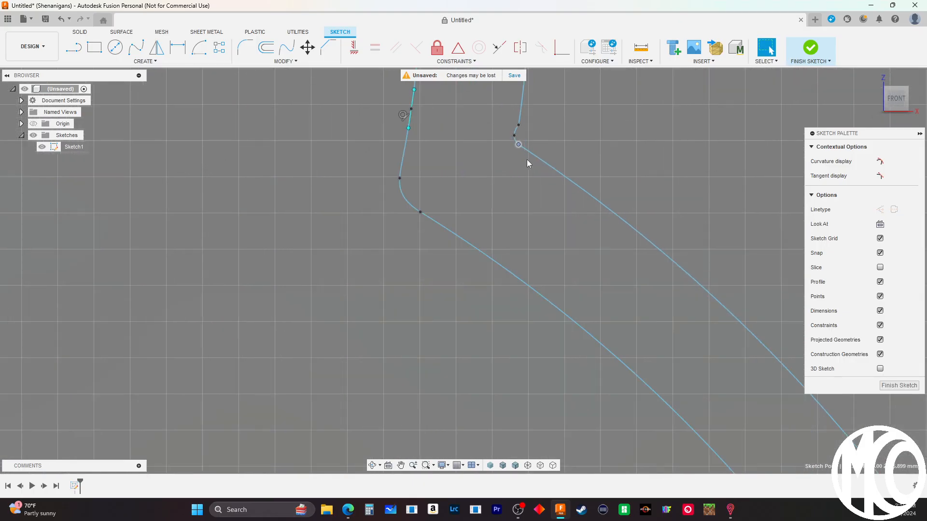
{"action": "scroll", "coordinate": [517, 275], "scroll_direction": "up", "scroll_amount": 2}
{"action": "scroll", "coordinate": [515, 261], "scroll_direction": "down", "scroll_amount": 3}
{"action": "scroll", "coordinate": [503, 120], "scroll_direction": "up", "scroll_amount": 5}
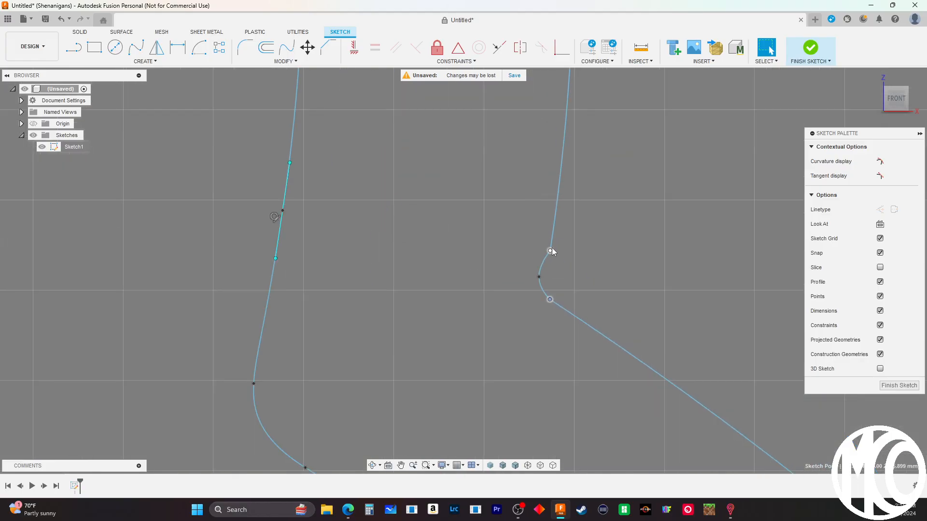
Try adjusting the outer spline's fit points and lower tangent handle to blend with both arcs, and undo these adjustments
{"action": "left_click_drag", "start_coordinate": [550, 250], "coordinate": [553, 232]}
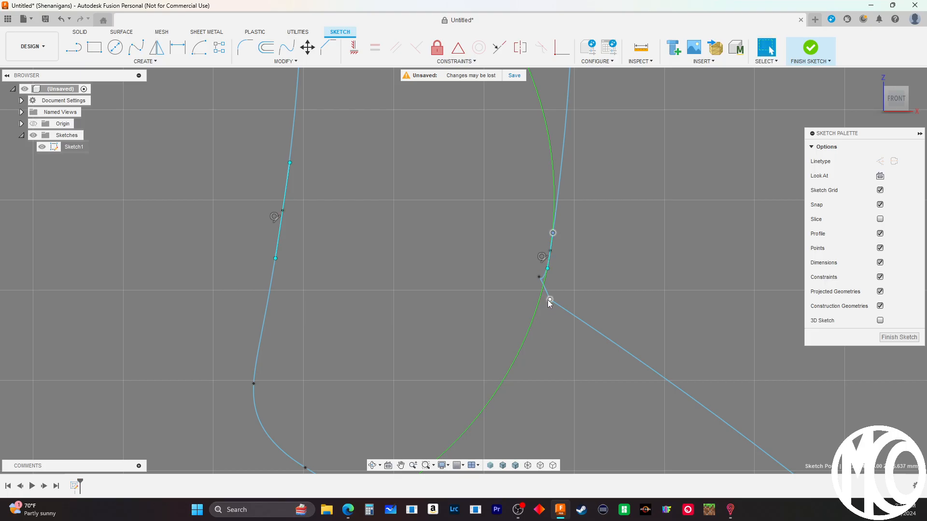
{"action": "mouse_move", "coordinate": [549, 302]}
{"action": "left_mouse_down"}
{"action": "mouse_move", "coordinate": [567, 321]}
{"action": "mouse_move", "coordinate": [547, 317]}
{"action": "mouse_move", "coordinate": [580, 307]}
{"action": "mouse_move", "coordinate": [558, 283]}
{"action": "mouse_move", "coordinate": [574, 315]}
{"action": "mouse_move", "coordinate": [569, 303]}
{"action": "left_mouse_up"}
{"action": "scroll", "coordinate": [528, 265], "scroll_direction": "up", "scroll_amount": 3}
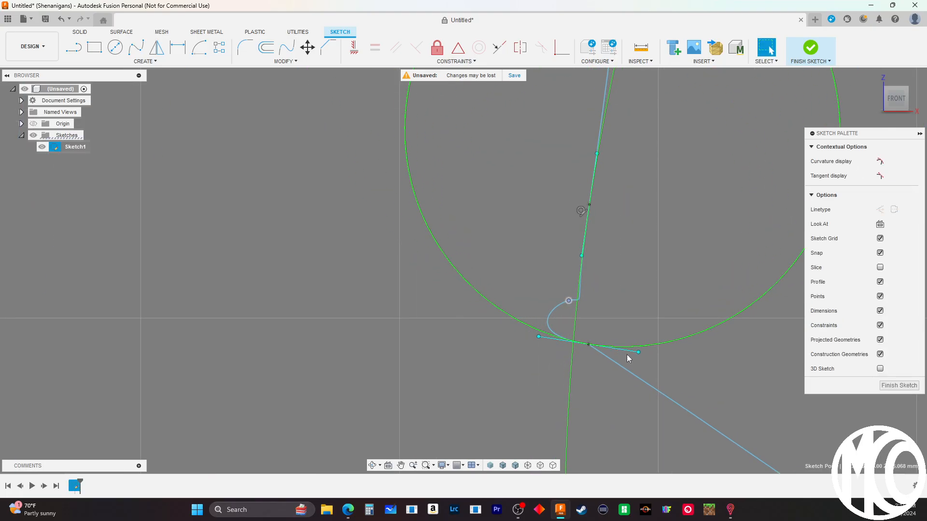
{"action": "left_click_drag", "start_coordinate": [639, 354], "coordinate": [638, 378]}
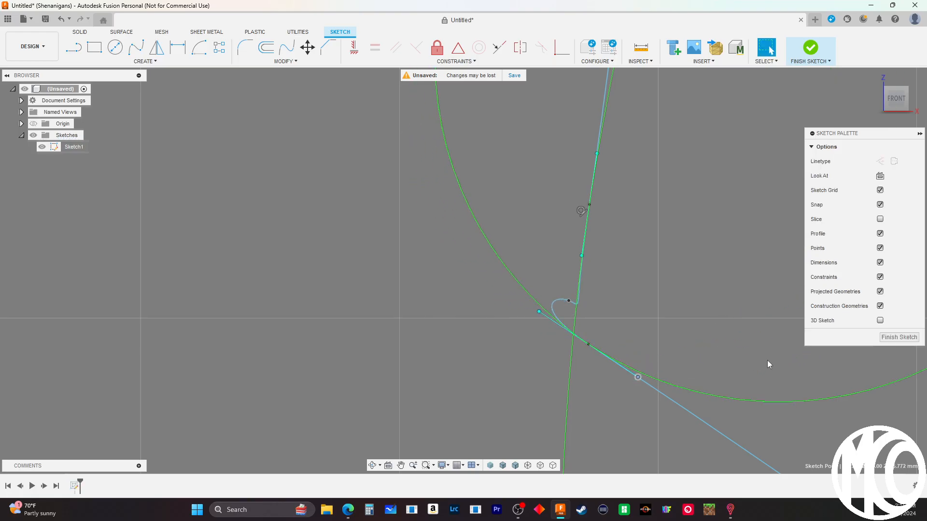
{"action": "left_click", "coordinate": [61, 22]}
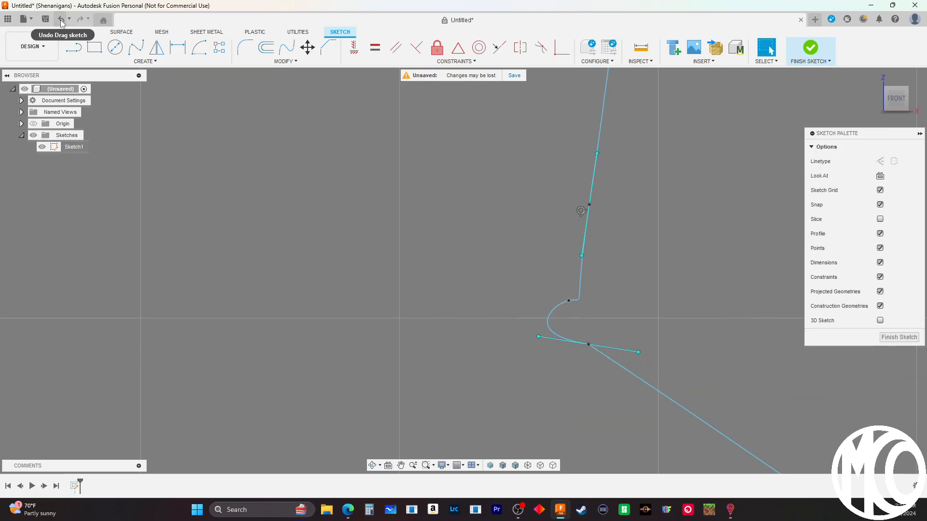
{"action": "left_click", "coordinate": [61, 21]}
{"action": "left_click", "coordinate": [61, 22]}
{"action": "left_click", "coordinate": [61, 21]}
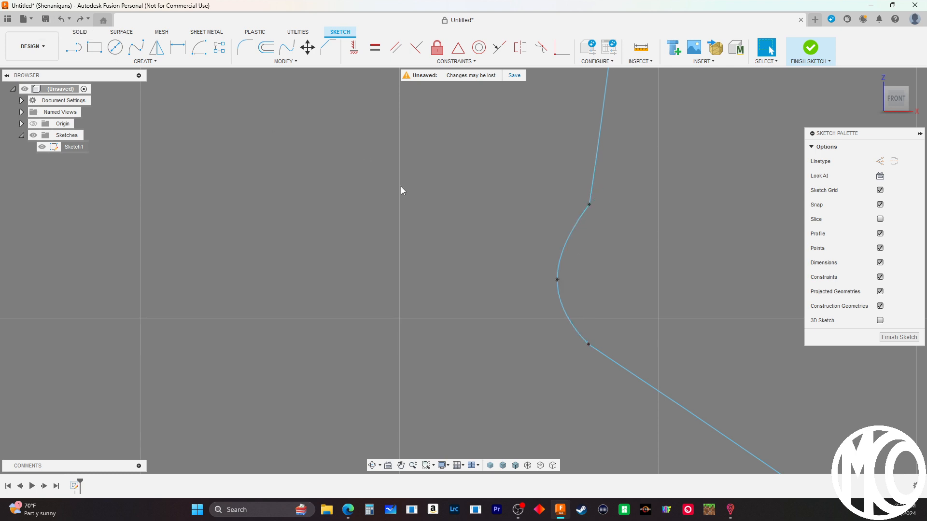
Replace the spline between the upper and lower outer arcs with a straight line joining the same two endpoints
{"action": "key", "text": "Delete"}
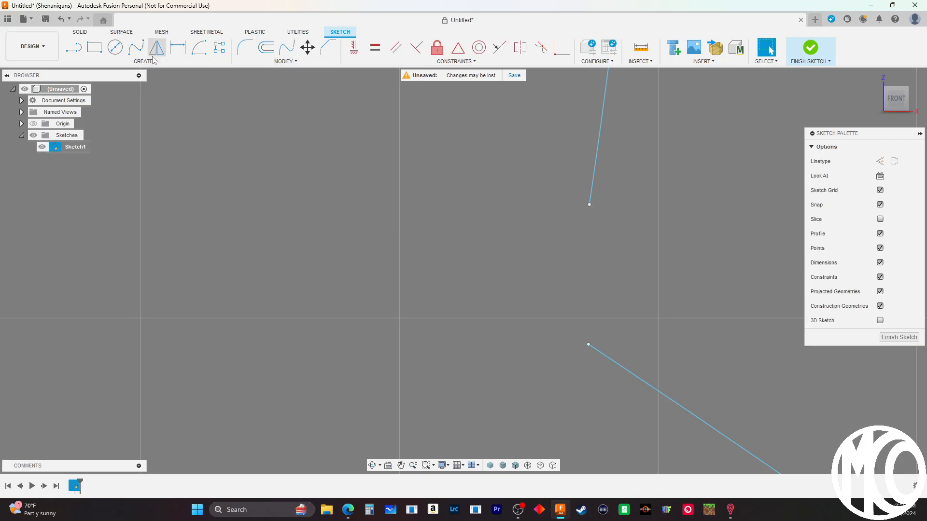
{"action": "left_click", "coordinate": [73, 47]}
{"action": "left_click", "coordinate": [590, 205]}
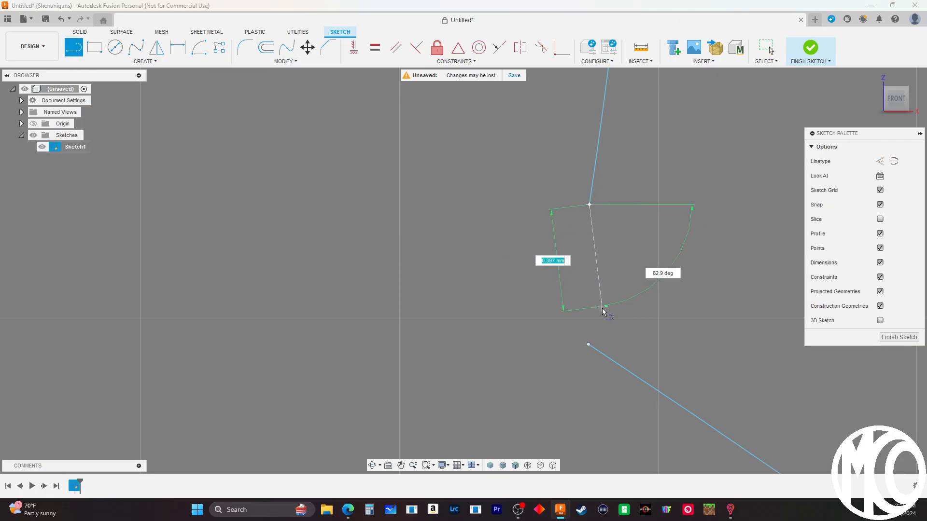
{"action": "left_click", "coordinate": [589, 344]}
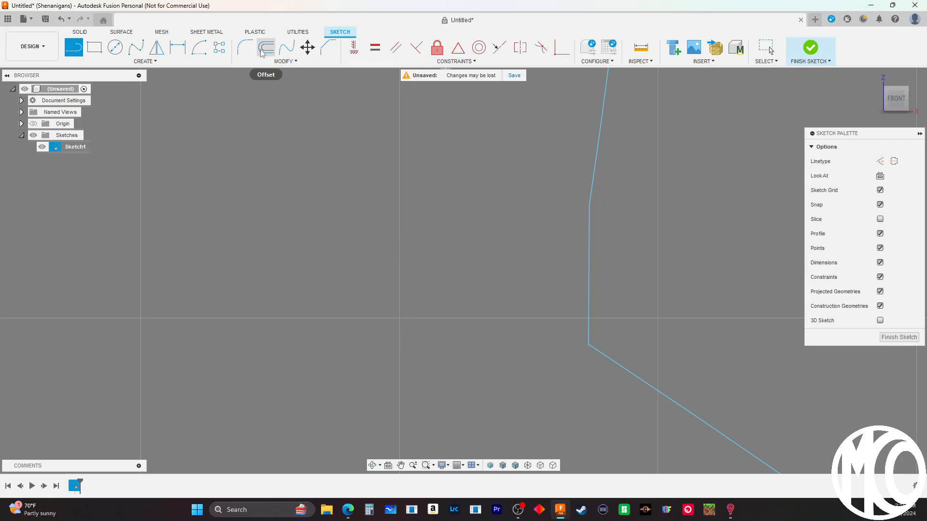
Fillet the corner between the connecting line and the lower outer arc to 0.70 mm, try filleting its upper corner, and finish the sketch
{"action": "left_click", "coordinate": [242, 47]}
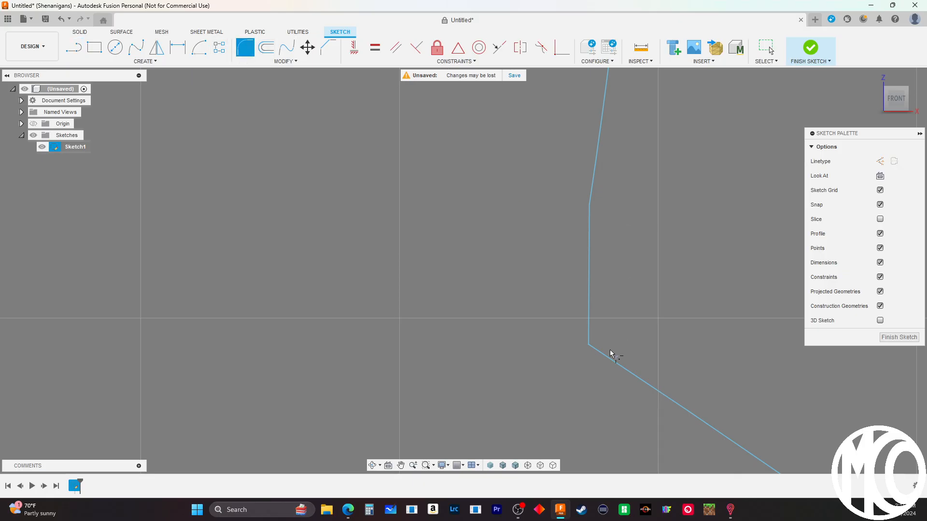
{"action": "left_click", "coordinate": [588, 346]}
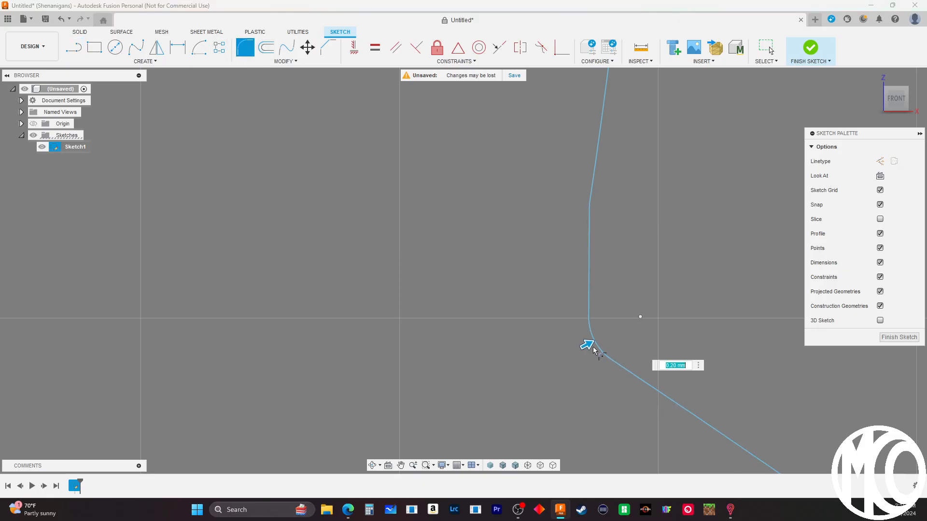
{"action": "left_click_drag", "start_coordinate": [588, 346], "coordinate": [603, 337]}
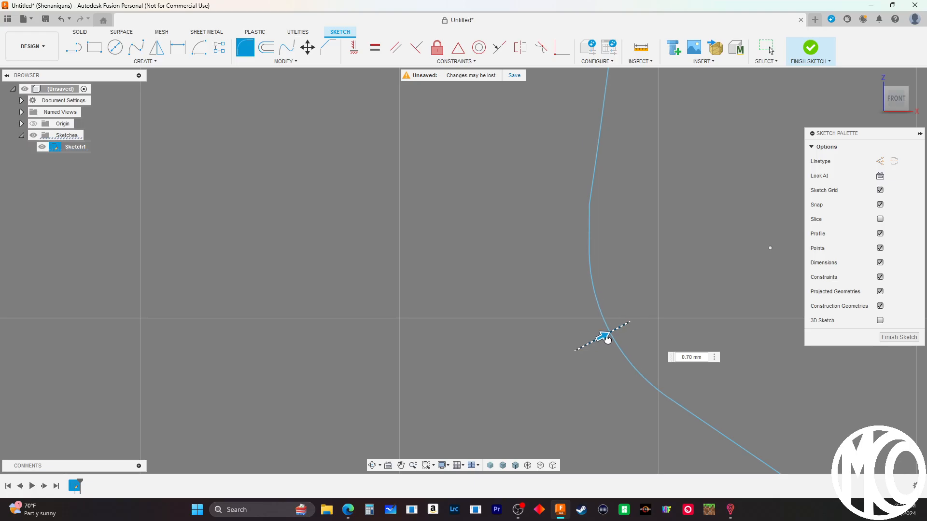
{"action": "left_click", "coordinate": [589, 205]}
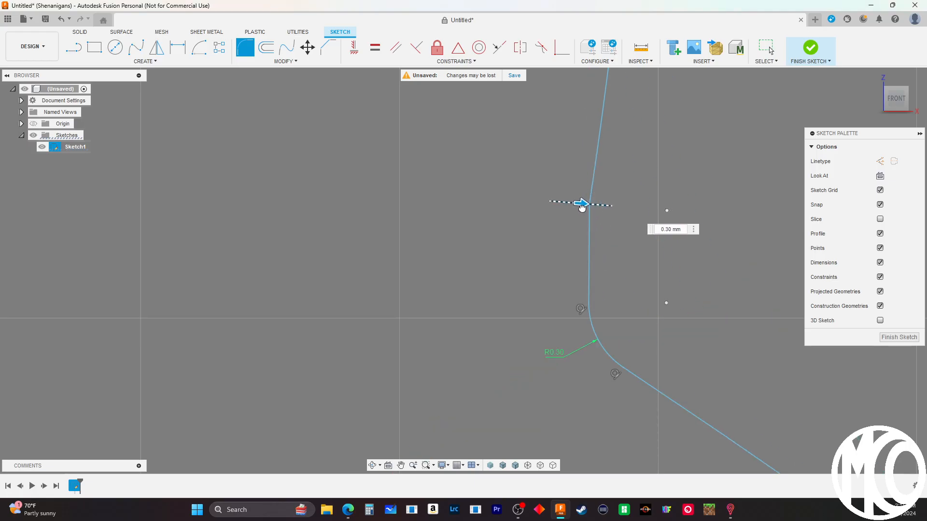
{"action": "left_click_drag", "start_coordinate": [582, 208], "coordinate": [580, 207]}
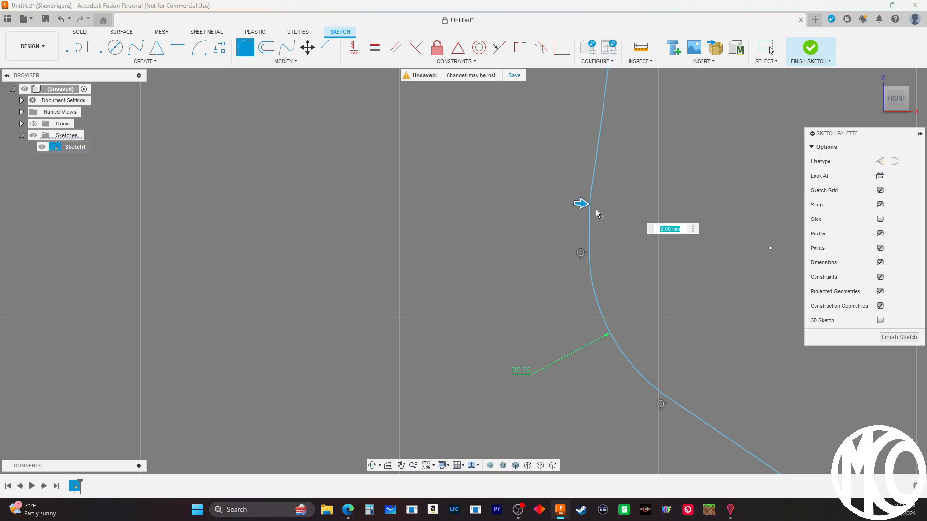
{"action": "scroll", "coordinate": [594, 210], "scroll_direction": "up", "scroll_amount": 7}
{"action": "scroll", "coordinate": [564, 186], "scroll_direction": "down", "scroll_amount": 6}
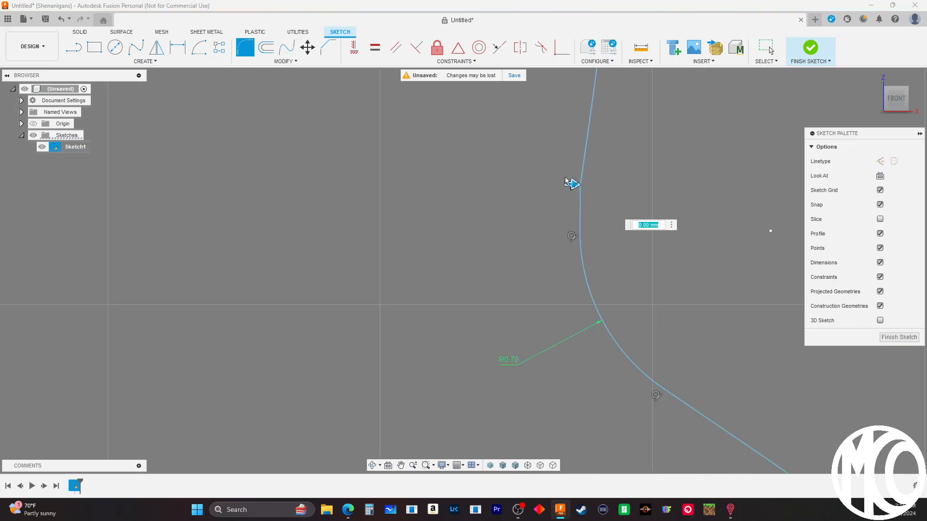
{"action": "scroll", "coordinate": [566, 180], "scroll_direction": "down", "scroll_amount": 6}
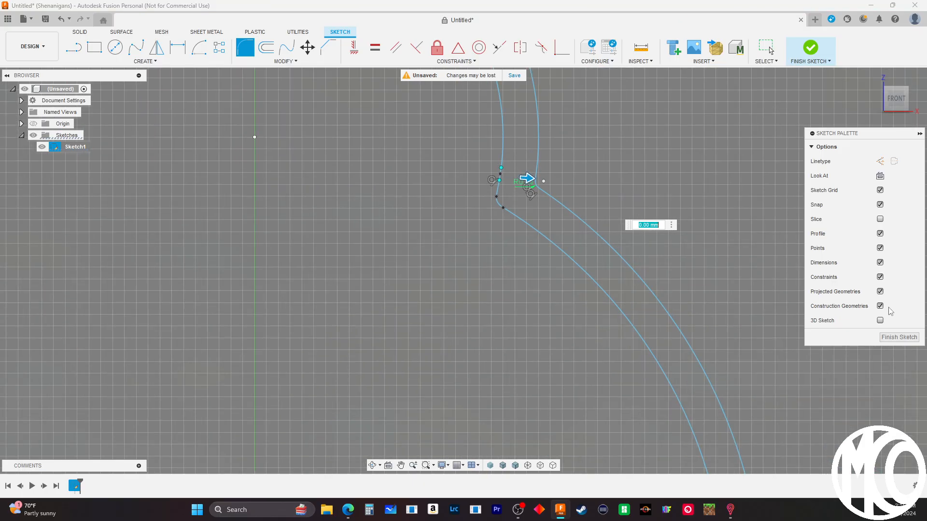
{"action": "left_click", "coordinate": [880, 340]}
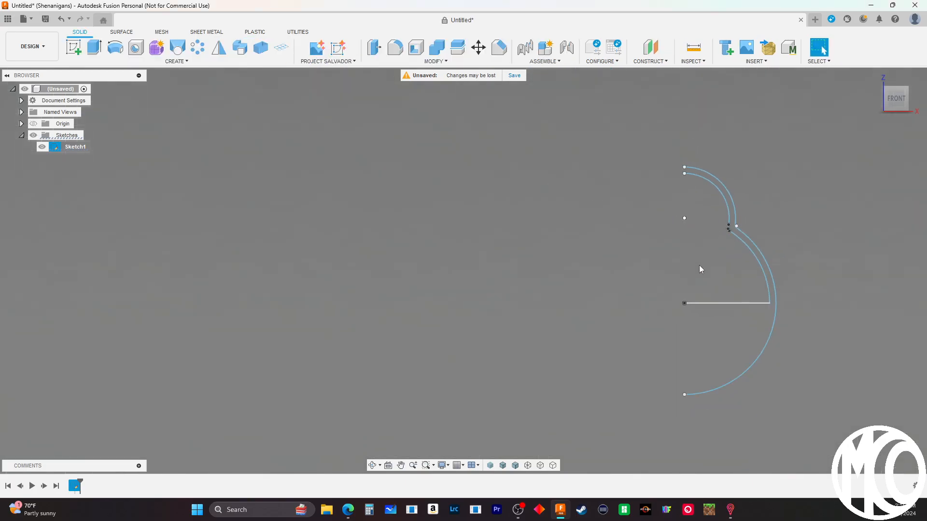
{"action": "scroll", "coordinate": [705, 185], "scroll_direction": "down", "scroll_amount": 3}
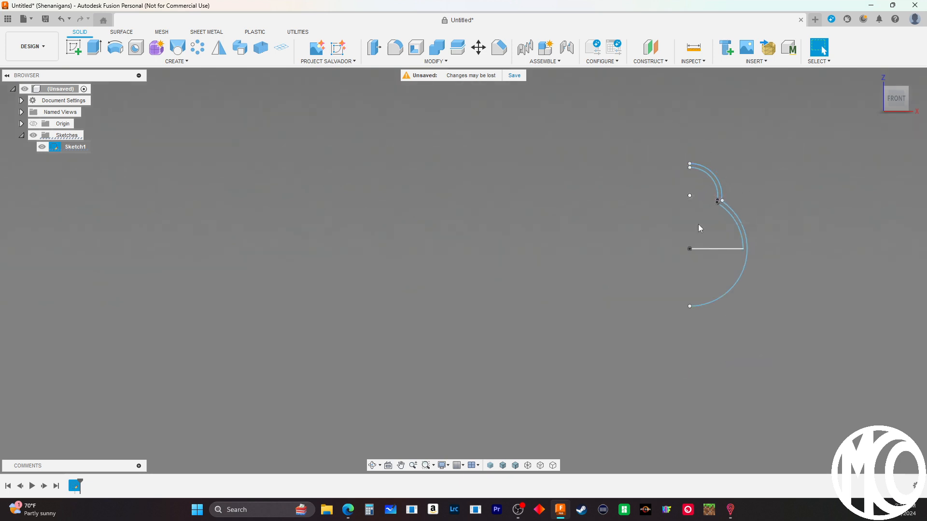
{"action": "scroll", "coordinate": [703, 263], "scroll_direction": "up", "scroll_amount": 3}
{"action": "scroll", "coordinate": [355, 350], "scroll_direction": "down", "scroll_amount": 4}
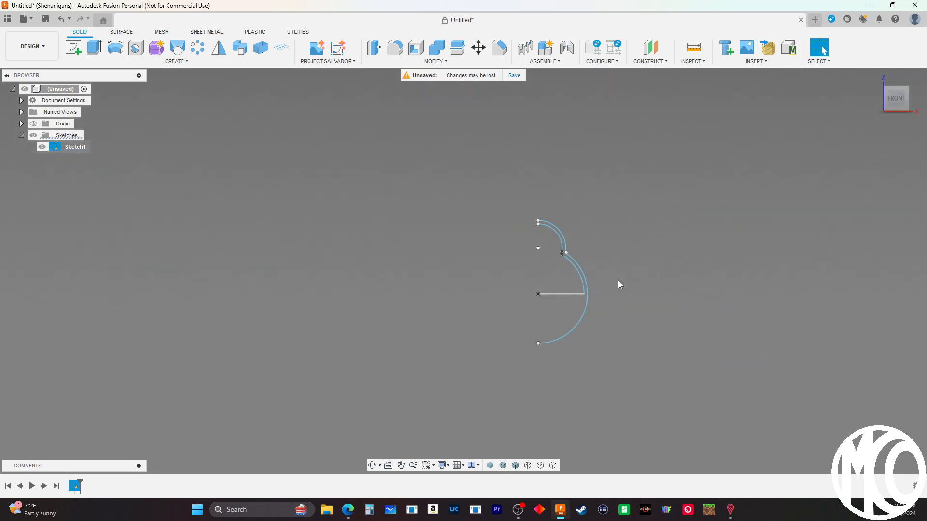
{"action": "scroll", "coordinate": [617, 281], "scroll_direction": "up", "scroll_amount": 4}
{"action": "scroll", "coordinate": [782, 297], "scroll_direction": "down", "scroll_amount": 3}
{"action": "scroll", "coordinate": [616, 311], "scroll_direction": "up", "scroll_amount": 4}
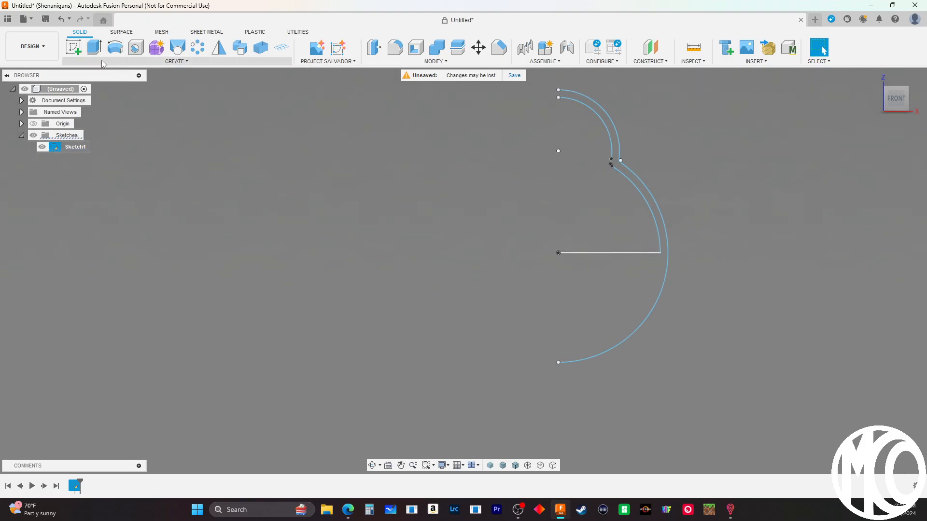
{"action": "right_click", "coordinate": [68, 151]}
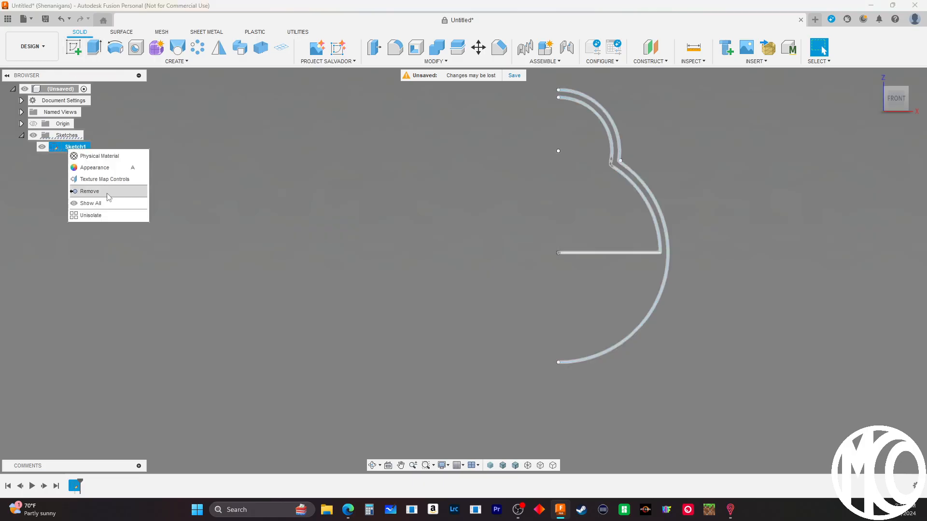
{"action": "left_click", "coordinate": [312, 312]}
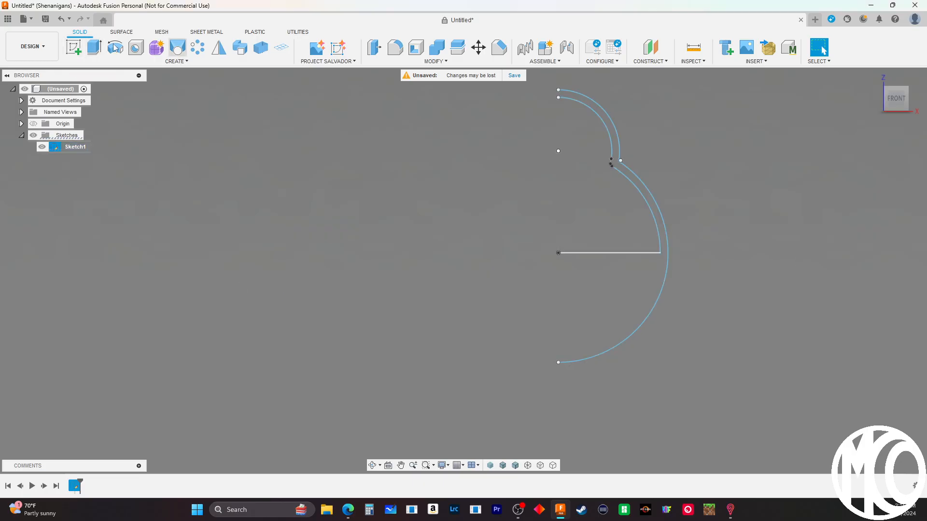
{"action": "left_click", "coordinate": [63, 135]}
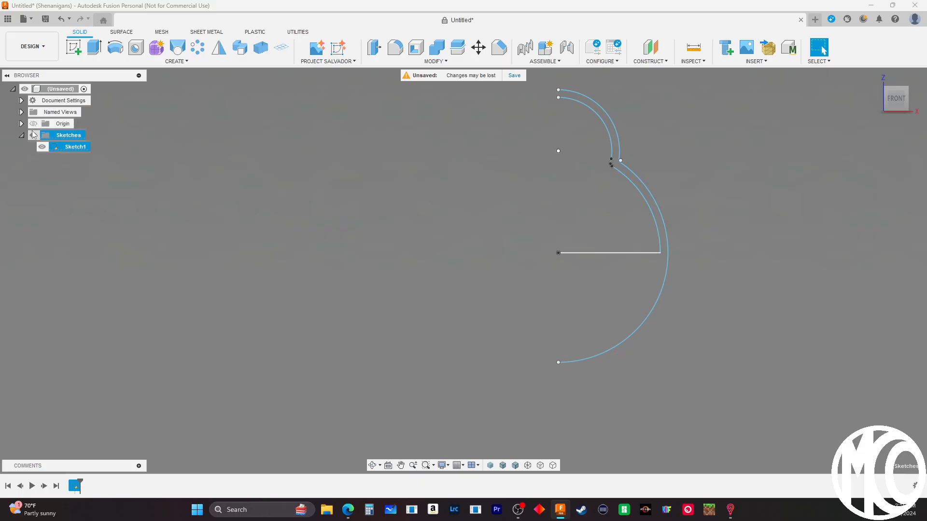
{"action": "left_click", "coordinate": [22, 124]}
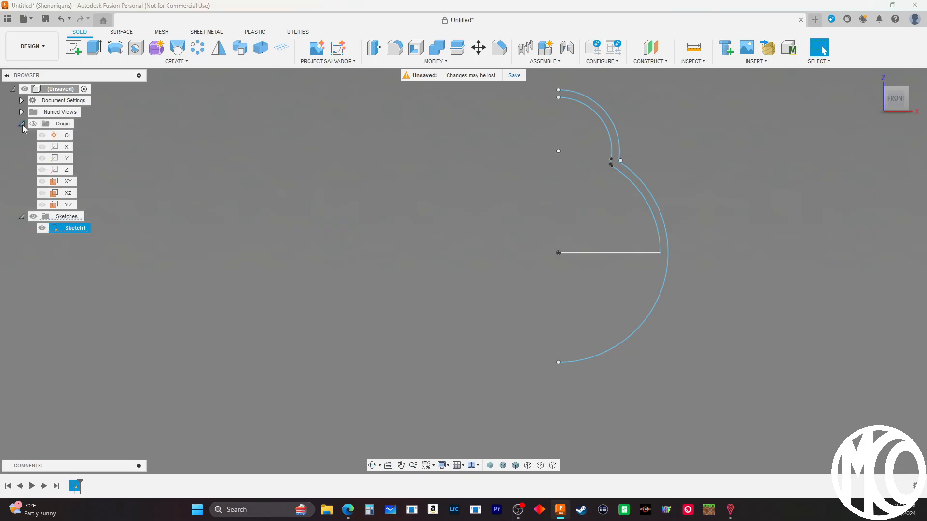
{"action": "left_click", "coordinate": [22, 125]}
{"action": "left_click", "coordinate": [93, 48]}
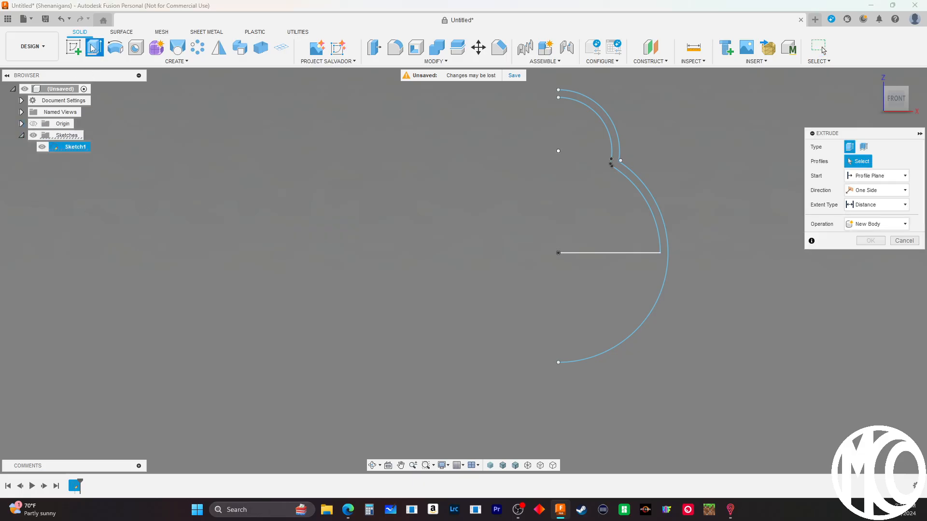
{"action": "left_click", "coordinate": [897, 241]}
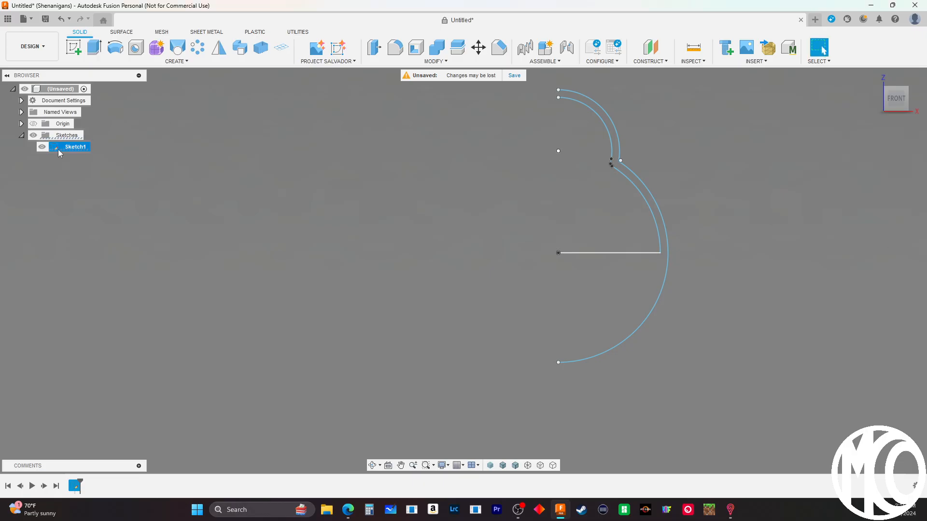
Hide Sketch1 and reopen it for editing
{"action": "right_click", "coordinate": [59, 150]}
{"action": "left_click", "coordinate": [120, 269]}
{"action": "left_click", "coordinate": [39, 148]}
{"action": "left_click", "coordinate": [78, 148]}
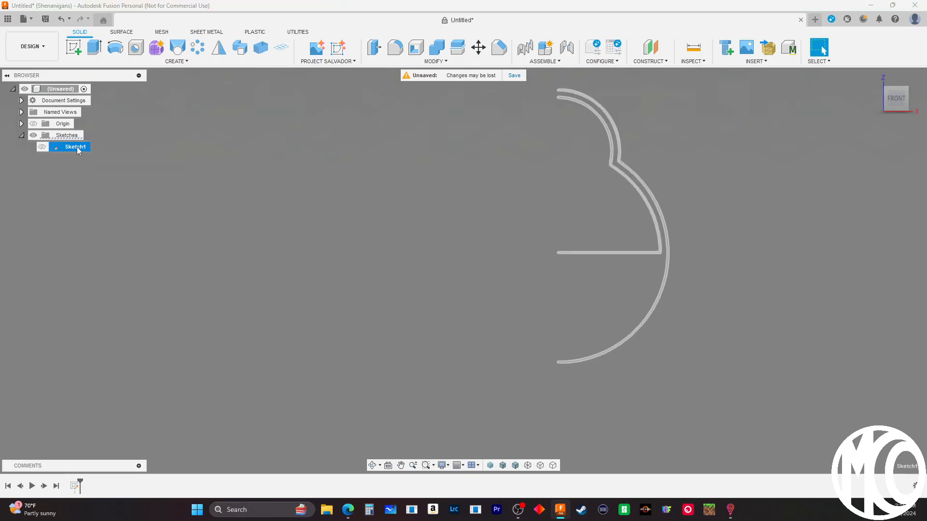
{"action": "right_click", "coordinate": [78, 150]}
{"action": "left_click", "coordinate": [98, 178]}
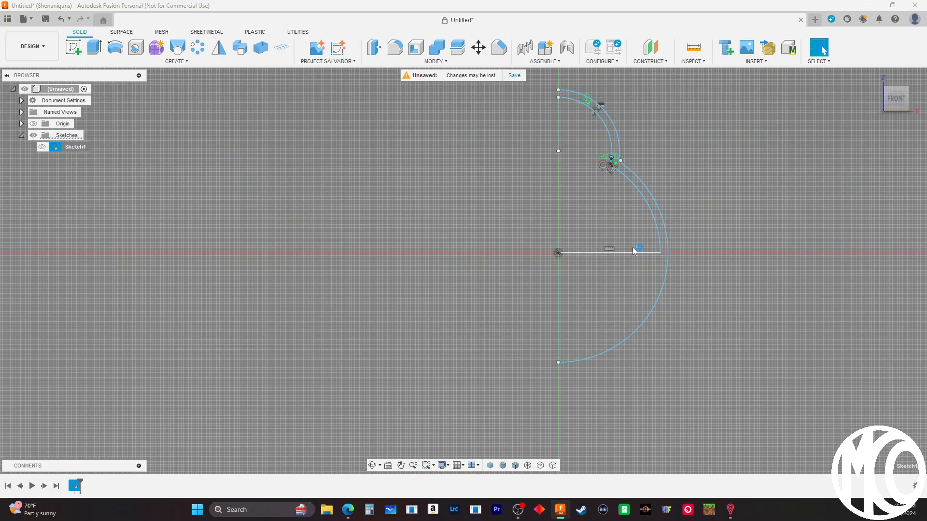
Draw a vertical line from the origin down to the lower end of the large outer arc
{"action": "left_click", "coordinate": [74, 47]}
{"action": "scroll", "coordinate": [555, 254], "scroll_direction": "up", "scroll_amount": 4}
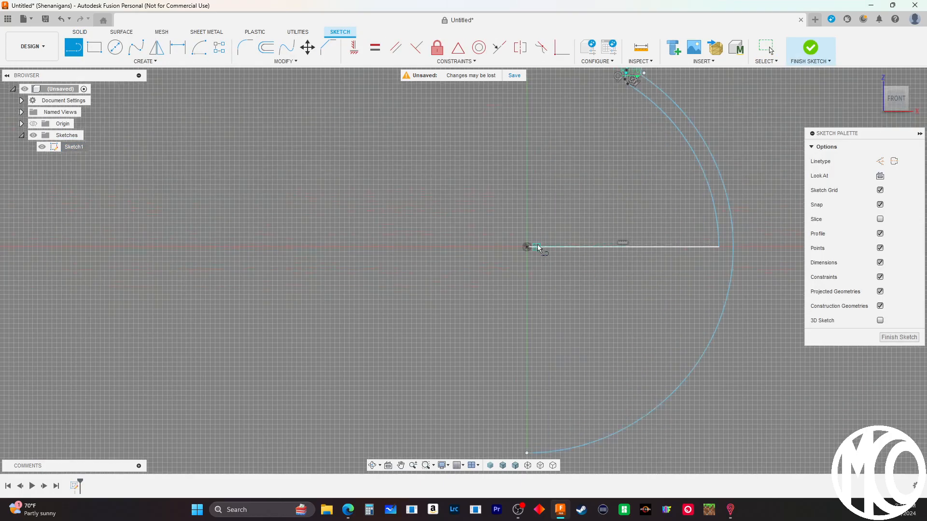
{"action": "left_click", "coordinate": [526, 248]}
{"action": "scroll", "coordinate": [526, 176], "scroll_direction": "down", "scroll_amount": 4}
{"action": "scroll", "coordinate": [530, 338], "scroll_direction": "up", "scroll_amount": 8}
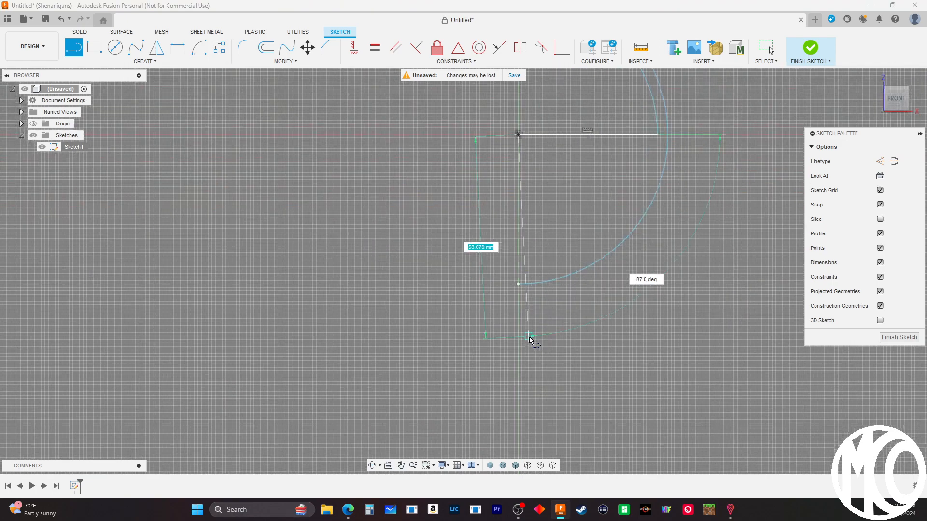
{"action": "left_click", "coordinate": [508, 278]}
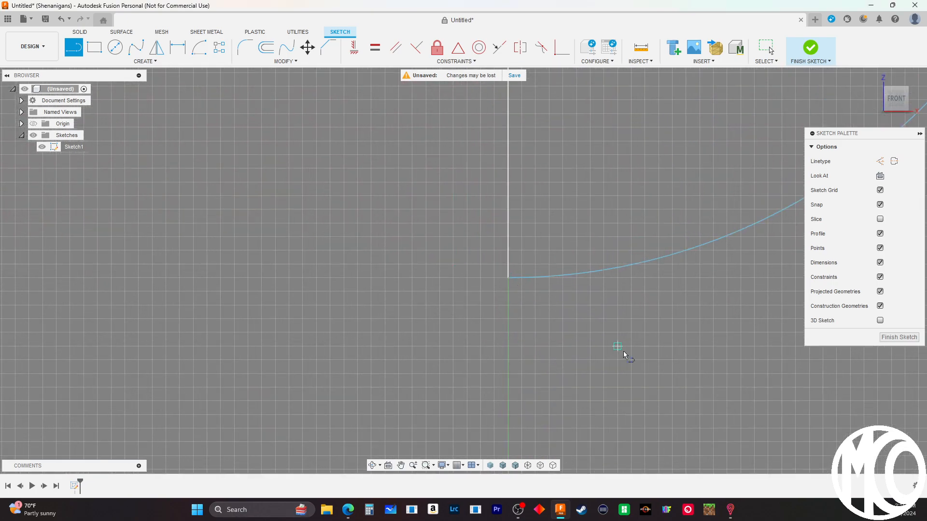
Close the top of the wall with a short vertical line between the upper ends of the outer and inner arcs
{"action": "scroll", "coordinate": [517, 370], "scroll_direction": "down", "scroll_amount": 9}
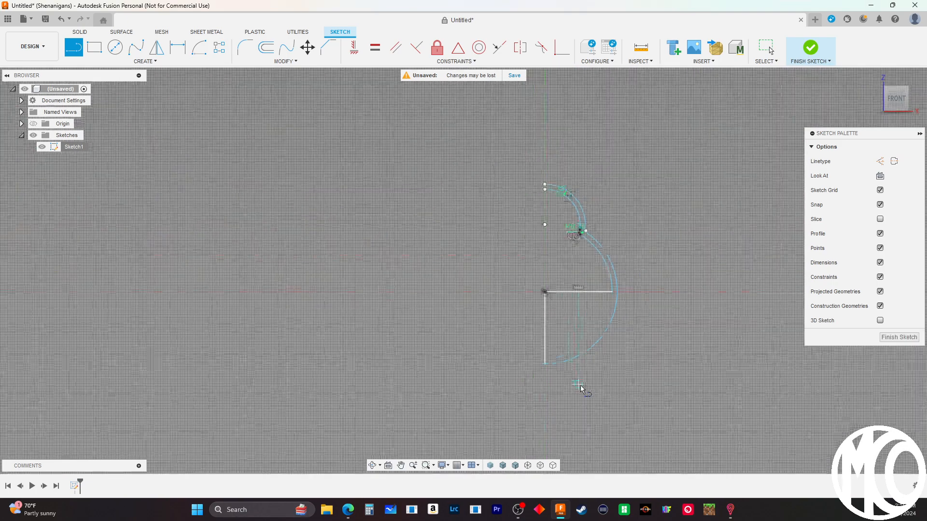
{"action": "scroll", "coordinate": [552, 180], "scroll_direction": "up", "scroll_amount": 1}
{"action": "scroll", "coordinate": [552, 183], "scroll_direction": "up", "scroll_amount": 7}
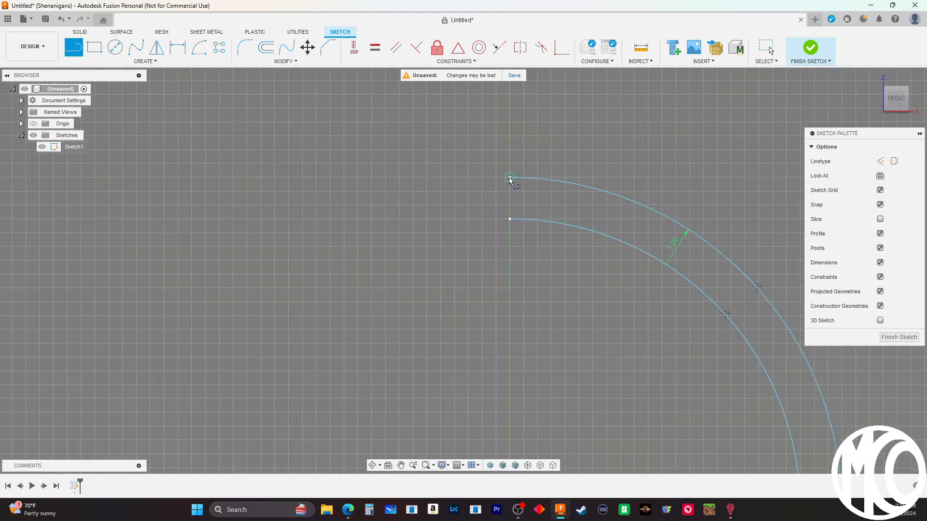
{"action": "left_click", "coordinate": [510, 178]}
{"action": "scroll", "coordinate": [503, 228], "scroll_direction": "down", "scroll_amount": 5}
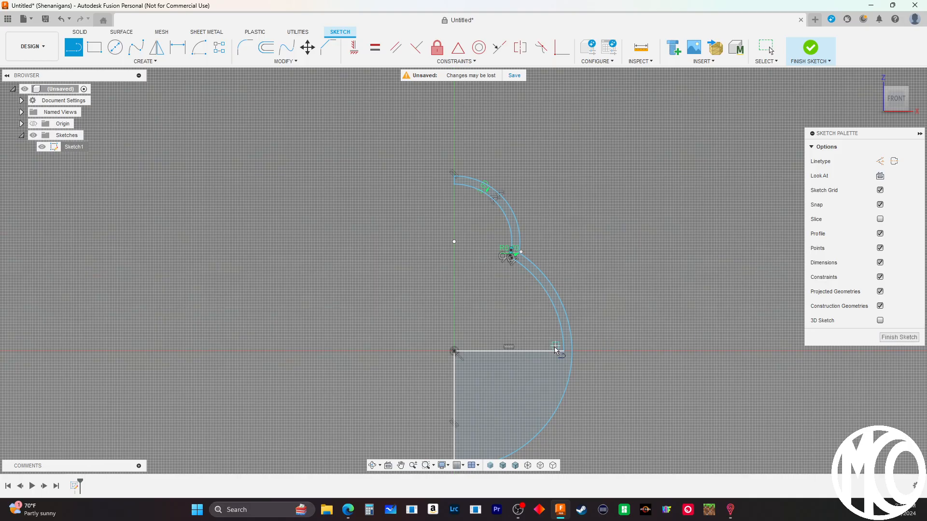
{"action": "scroll", "coordinate": [508, 361], "scroll_direction": "up", "scroll_amount": 3}
{"action": "right_click", "coordinate": [473, 322]}
{"action": "left_click", "coordinate": [489, 335]}
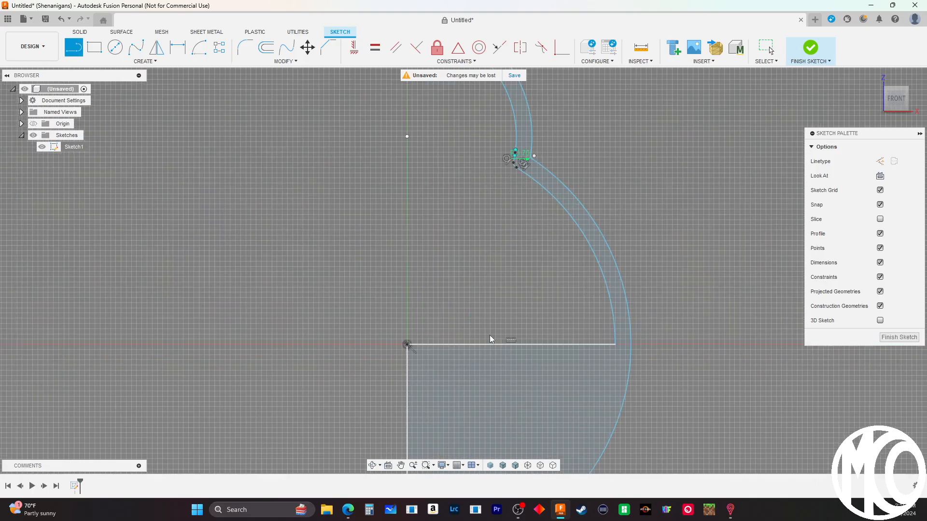
Delete the horizontal line running from the origin to the lower end of the large inner arc
{"action": "scroll", "coordinate": [458, 233], "scroll_direction": "down", "scroll_amount": 5}
{"action": "scroll", "coordinate": [442, 216], "scroll_direction": "up", "scroll_amount": 5}
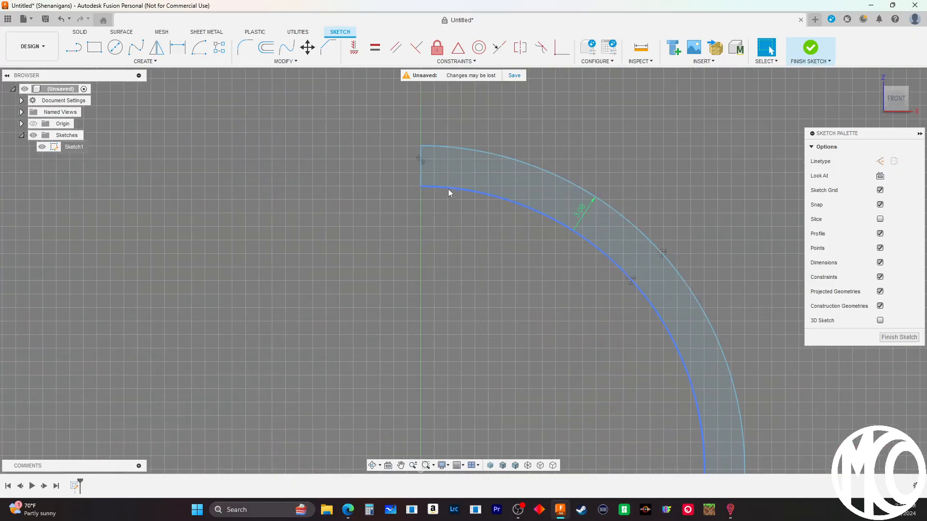
{"action": "scroll", "coordinate": [449, 173], "scroll_direction": "down", "scroll_amount": 6}
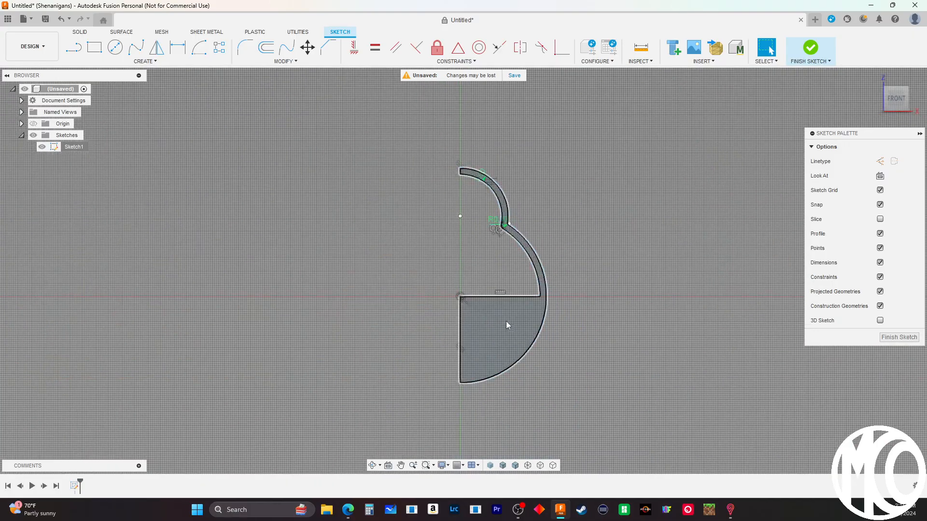
{"action": "scroll", "coordinate": [487, 295], "scroll_direction": "up", "scroll_amount": 6}
{"action": "left_click", "coordinate": [478, 270]}
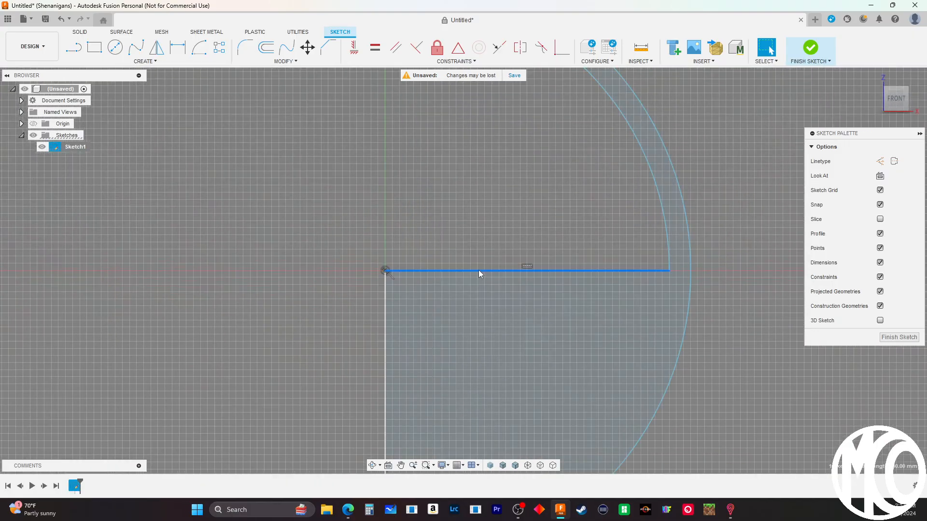
{"action": "key", "text": "Delete"}
Draw a shorter horizontal line on the X axis, starting away from the origin and ending at the large inner arc's lower end
{"action": "left_click", "coordinate": [74, 47]}
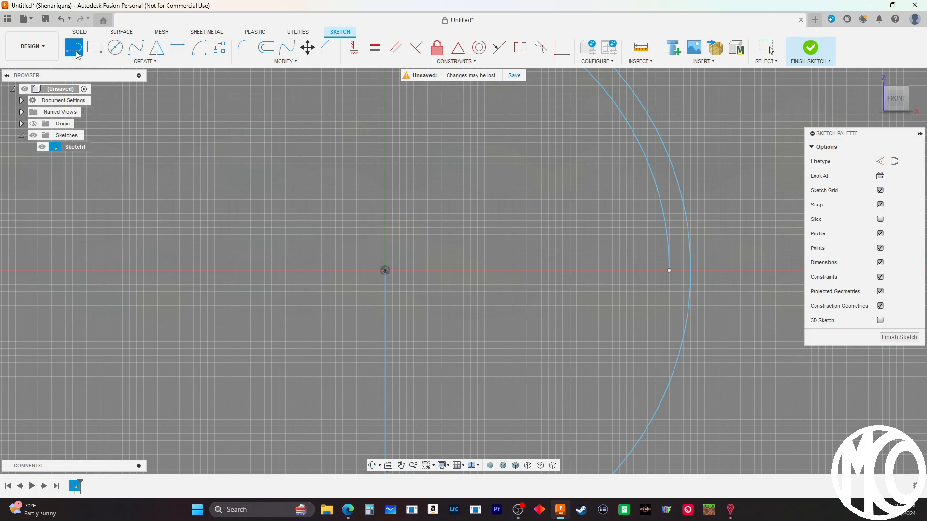
{"action": "left_click", "coordinate": [442, 270]}
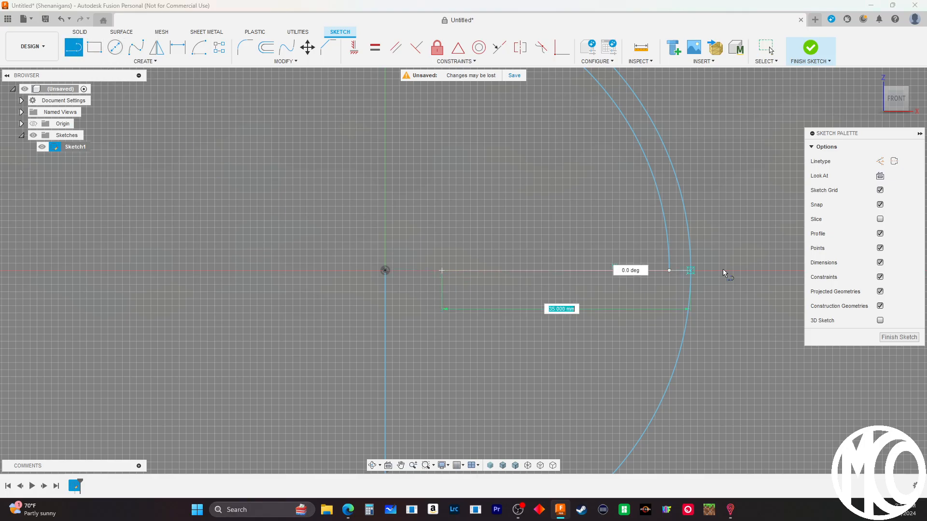
{"action": "left_click", "coordinate": [668, 270]}
{"action": "scroll", "coordinate": [747, 371], "scroll_direction": "down", "scroll_amount": 3}
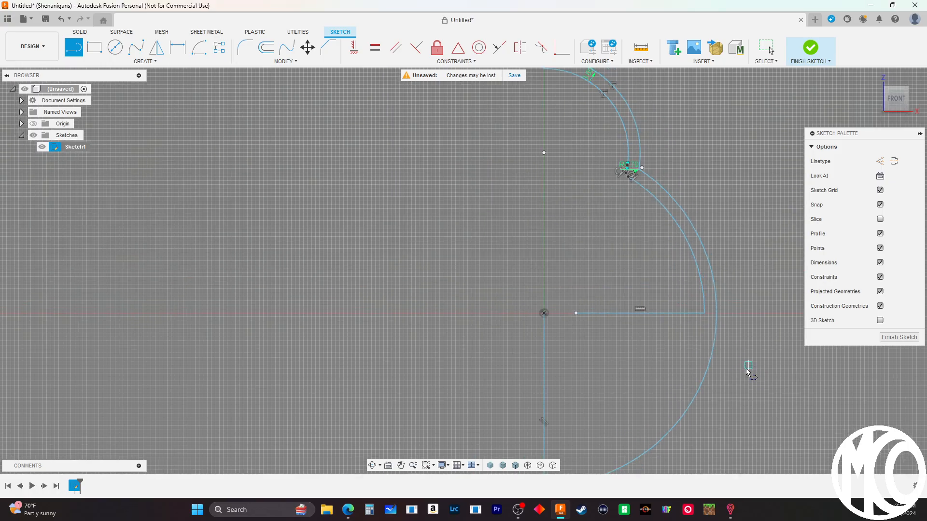
Draw a slanted line from the inner end of the horizontal line up toward the vertical axis, stopping just short of it
{"action": "left_click", "coordinate": [577, 314]}
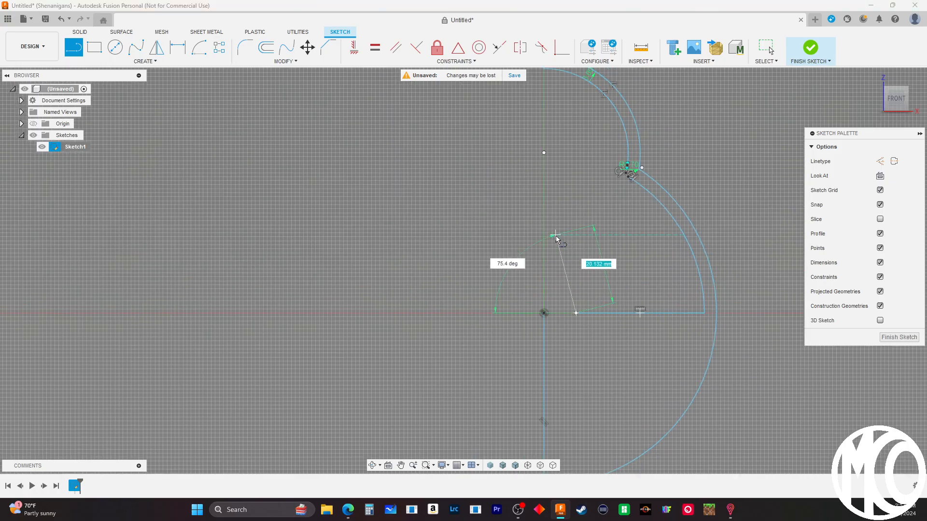
{"action": "scroll", "coordinate": [555, 236], "scroll_direction": "up", "scroll_amount": 3}
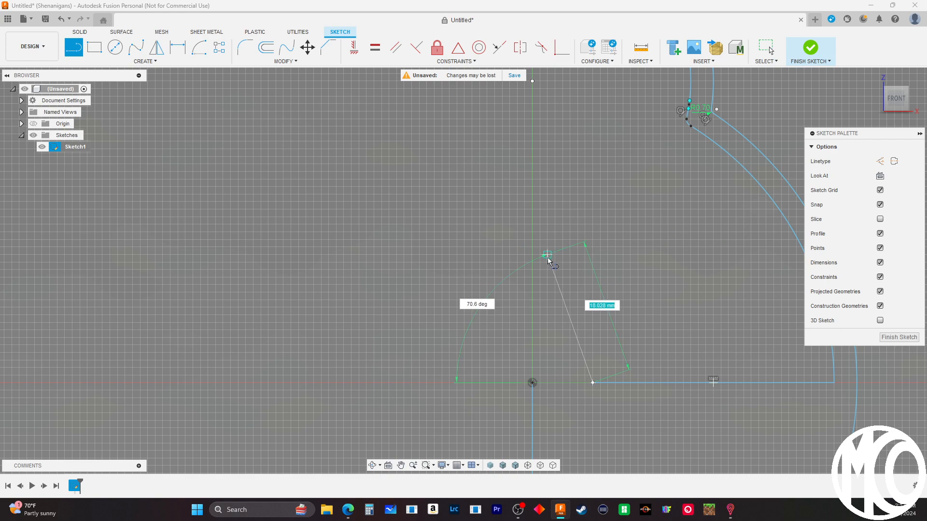
{"action": "left_click", "coordinate": [548, 317]}
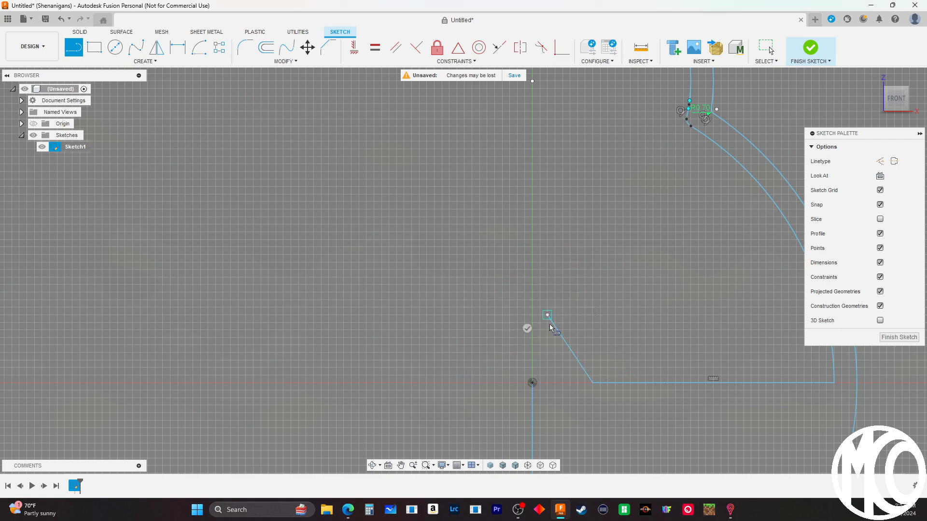
Continue with a long vertical line beside the axis up to just below the dome and a short slanted line to the small inner arc
{"action": "scroll", "coordinate": [545, 387], "scroll_direction": "down", "scroll_amount": 5}
{"action": "scroll", "coordinate": [548, 254], "scroll_direction": "up", "scroll_amount": 4}
{"action": "scroll", "coordinate": [547, 245], "scroll_direction": "up", "scroll_amount": 3}
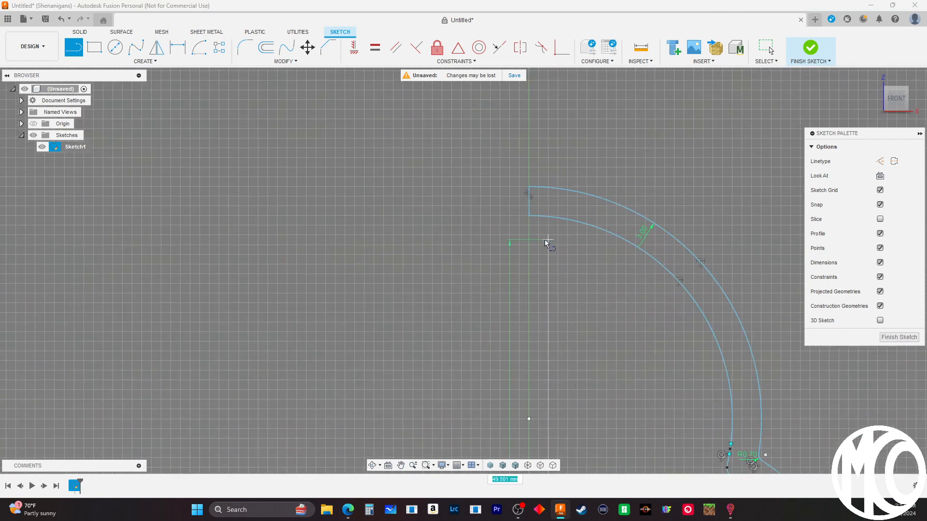
{"action": "scroll", "coordinate": [547, 239], "scroll_direction": "up", "scroll_amount": 1}
{"action": "scroll", "coordinate": [547, 239], "scroll_direction": "up", "scroll_amount": 4}
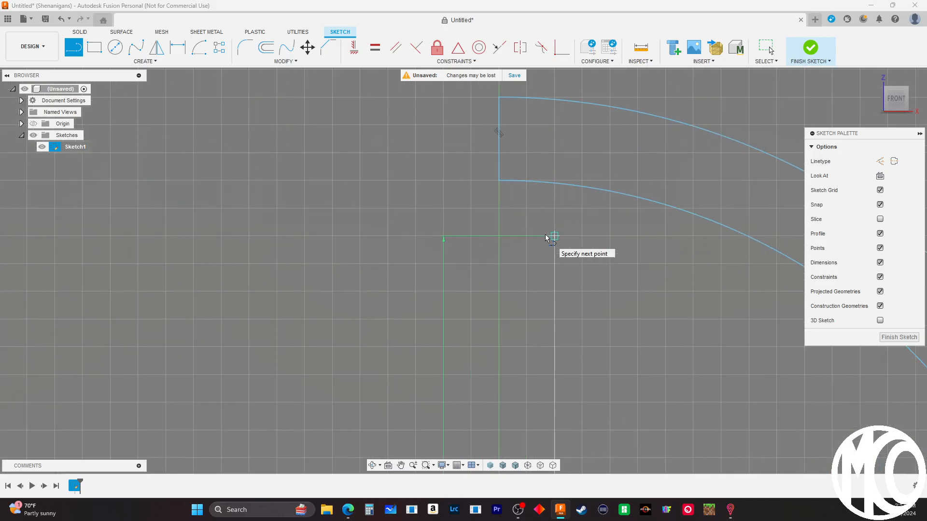
{"action": "left_click", "coordinate": [556, 237]}
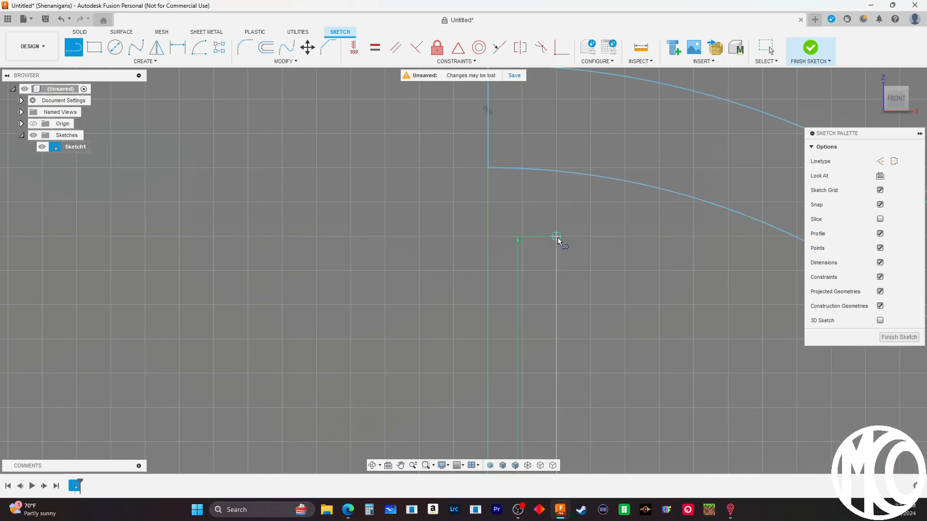
{"action": "left_click", "coordinate": [593, 177]}
{"action": "scroll", "coordinate": [449, 283], "scroll_direction": "down", "scroll_amount": 2}
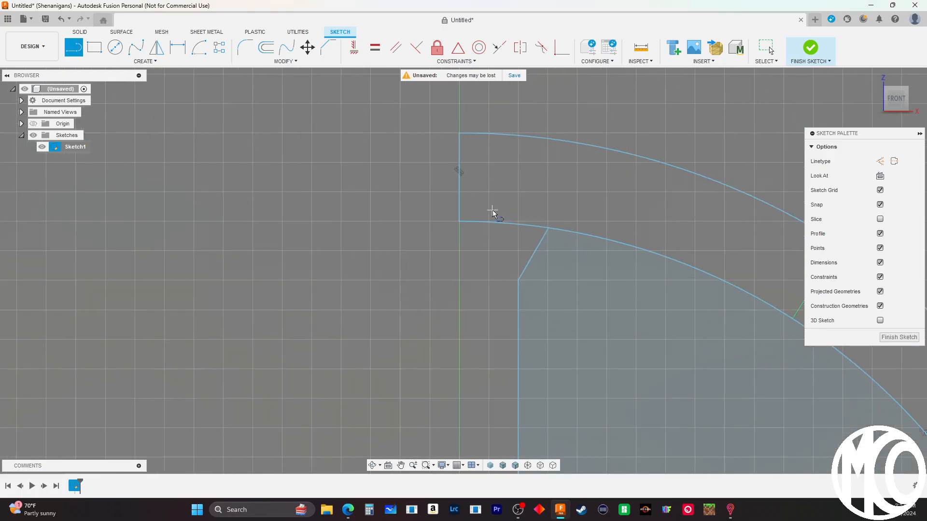
{"action": "right_click", "coordinate": [409, 224]}
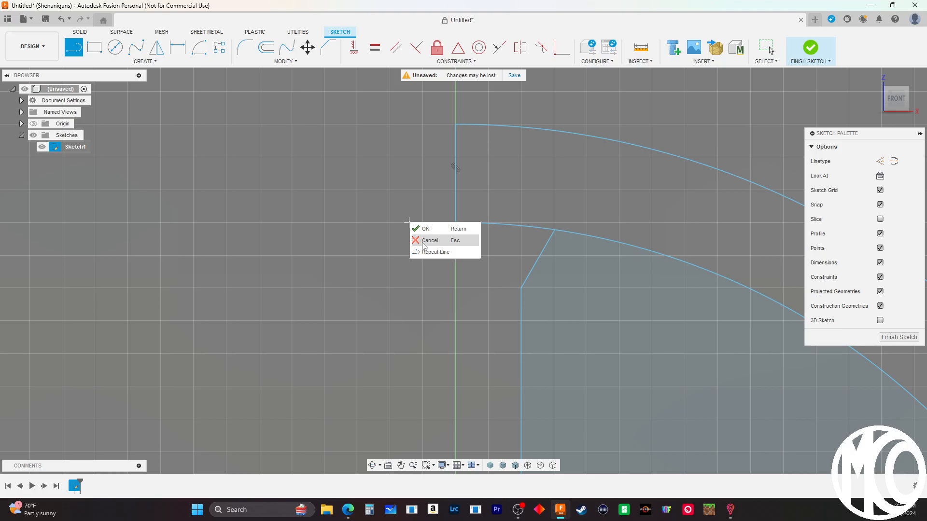
{"action": "left_click", "coordinate": [425, 238]}
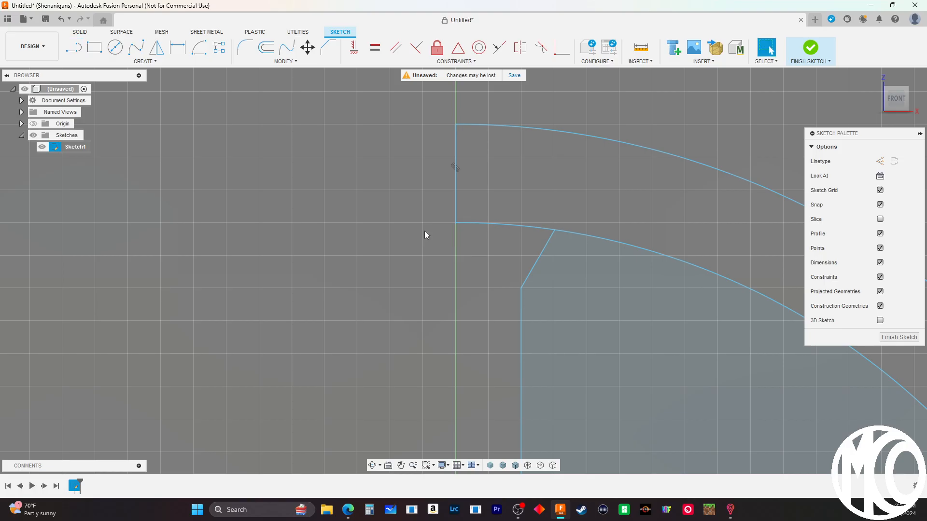
Replace the small inner arc with a center-point arc on the same center, running from the short slanted line's end to the neck
{"action": "left_click", "coordinate": [477, 222]}
{"action": "key", "text": "Delete"}
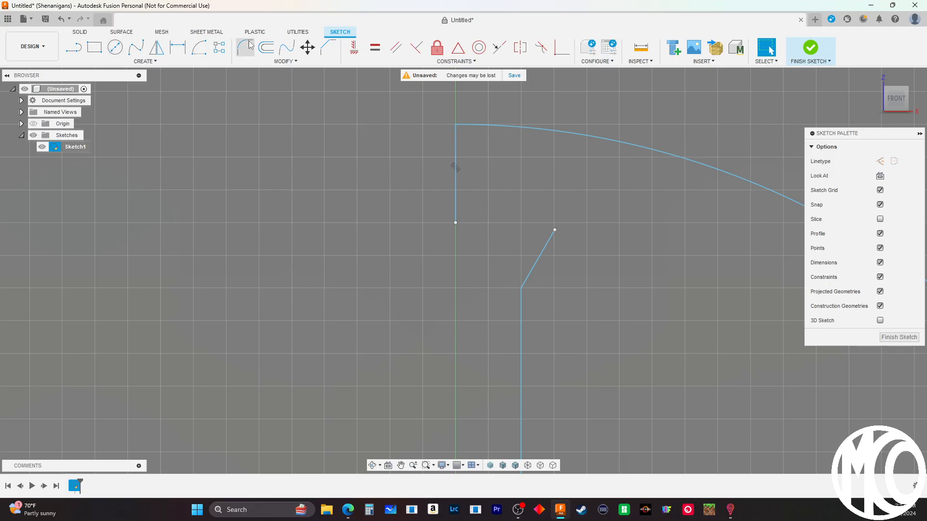
{"action": "left_click", "coordinate": [198, 47]}
{"action": "scroll", "coordinate": [396, 217], "scroll_direction": "down", "scroll_amount": 3}
{"action": "scroll", "coordinate": [396, 217], "scroll_direction": "down", "scroll_amount": 3}
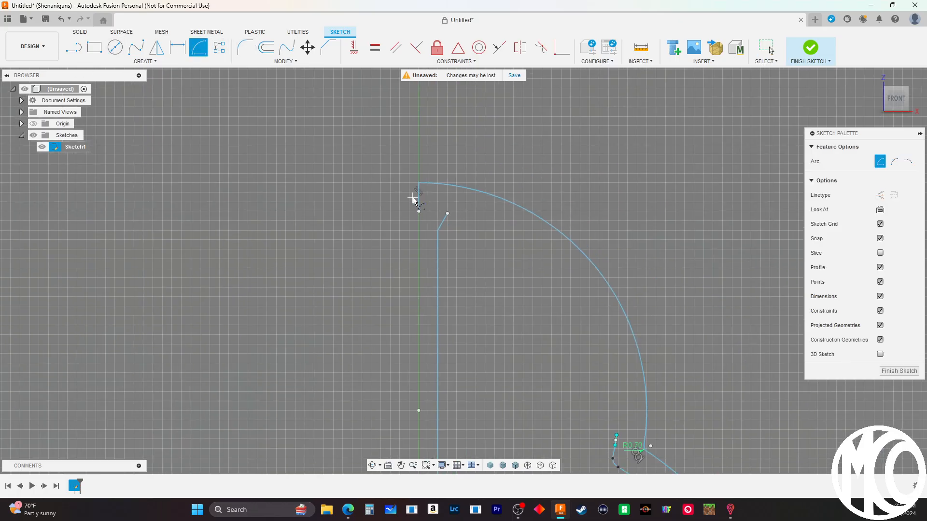
{"action": "scroll", "coordinate": [413, 343], "scroll_direction": "up", "scroll_amount": 2}
{"action": "left_click", "coordinate": [416, 335]}
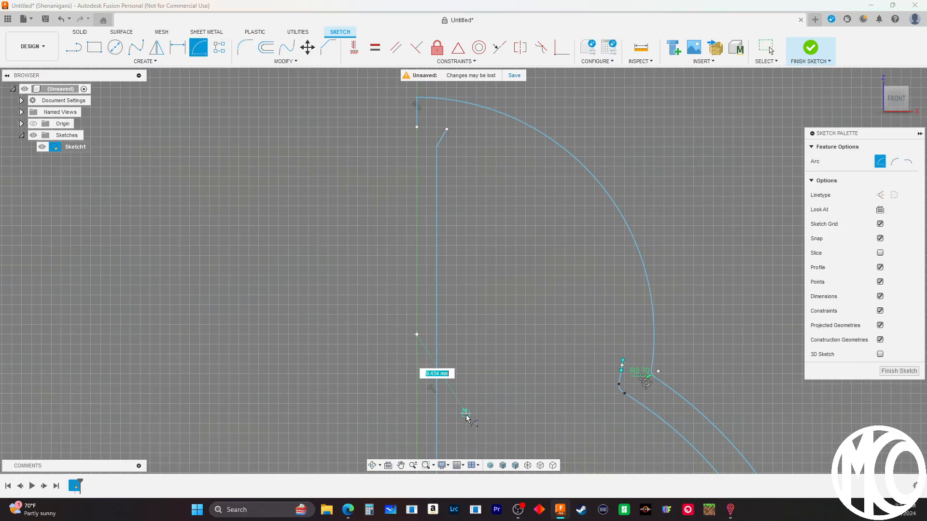
{"action": "scroll", "coordinate": [420, 338], "scroll_direction": "down", "scroll_amount": 3}
{"action": "scroll", "coordinate": [429, 328], "scroll_direction": "up", "scroll_amount": 5}
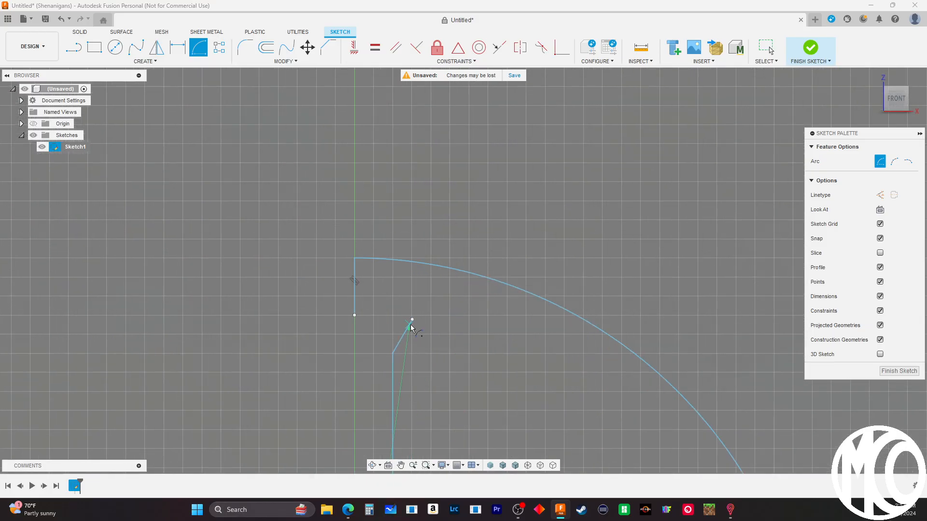
{"action": "scroll", "coordinate": [413, 324], "scroll_direction": "up", "scroll_amount": 10}
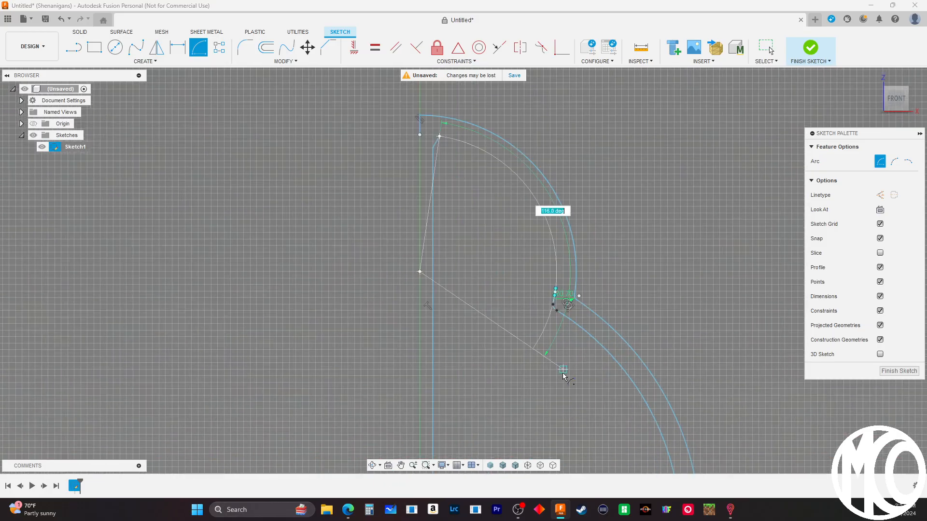
{"action": "scroll", "coordinate": [550, 289], "scroll_direction": "up", "scroll_amount": 3}
{"action": "left_click", "coordinate": [541, 318]}
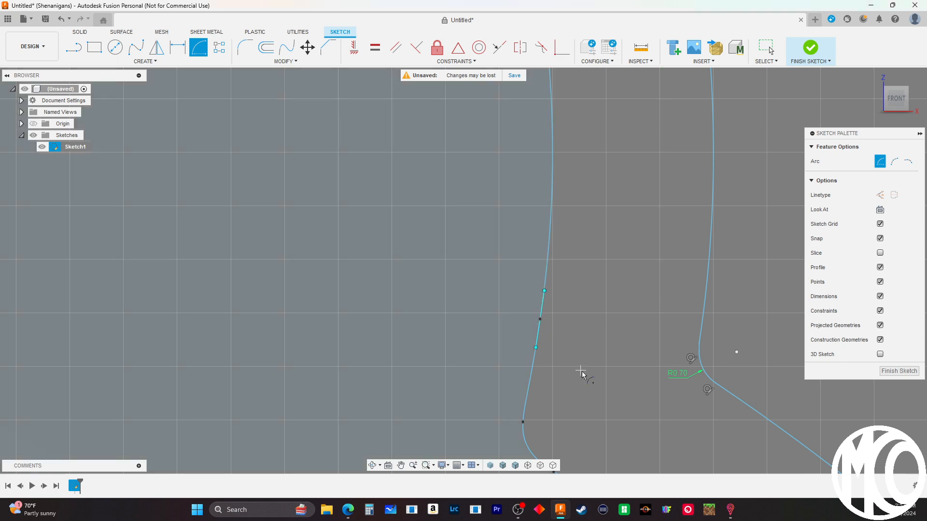
{"action": "scroll", "coordinate": [628, 391], "scroll_direction": "down", "scroll_amount": 2}
{"action": "scroll", "coordinate": [673, 410], "scroll_direction": "down", "scroll_amount": 3}
{"action": "scroll", "coordinate": [473, 263], "scroll_direction": "down", "scroll_amount": 3}
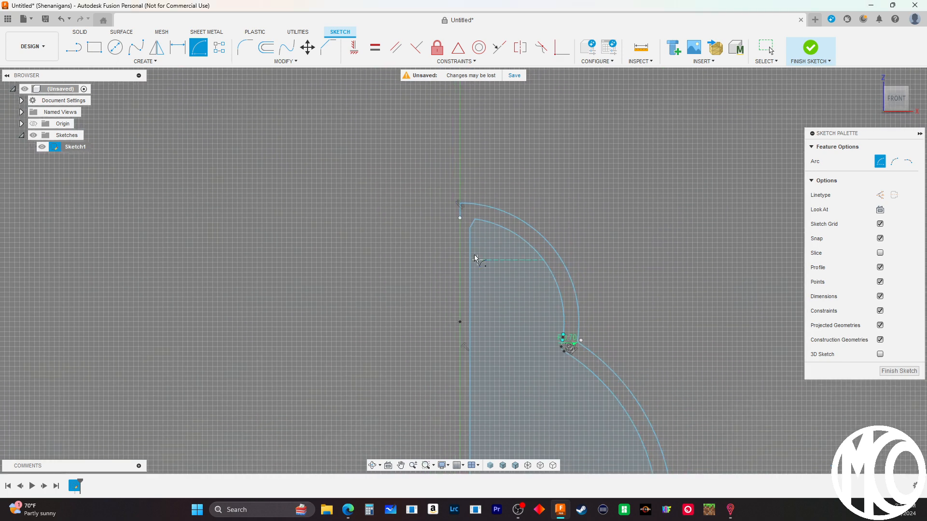
{"action": "scroll", "coordinate": [537, 161], "scroll_direction": "down", "scroll_amount": 3}
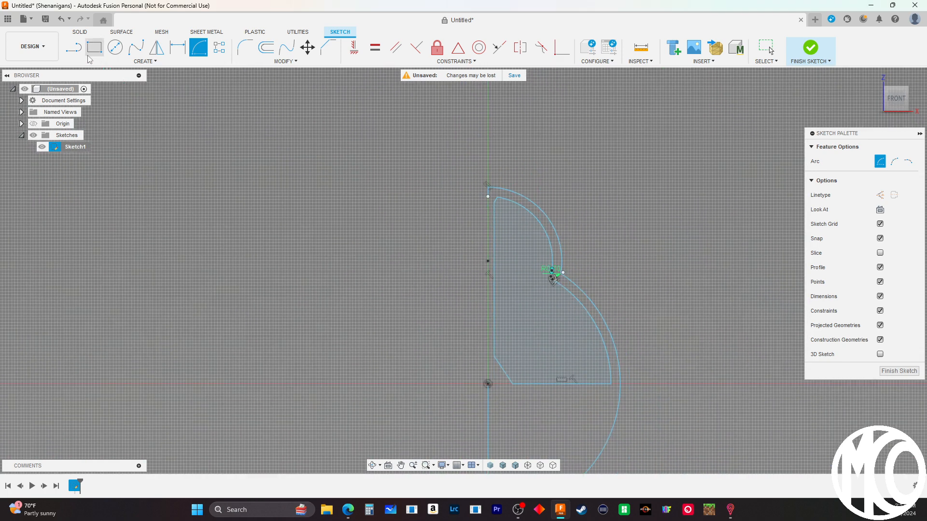
Draw a vertical line along the axis from the lower end of the short top wall line down to the origin
{"action": "key", "text": "l"}
{"action": "scroll", "coordinate": [485, 197], "scroll_direction": "up", "scroll_amount": 5}
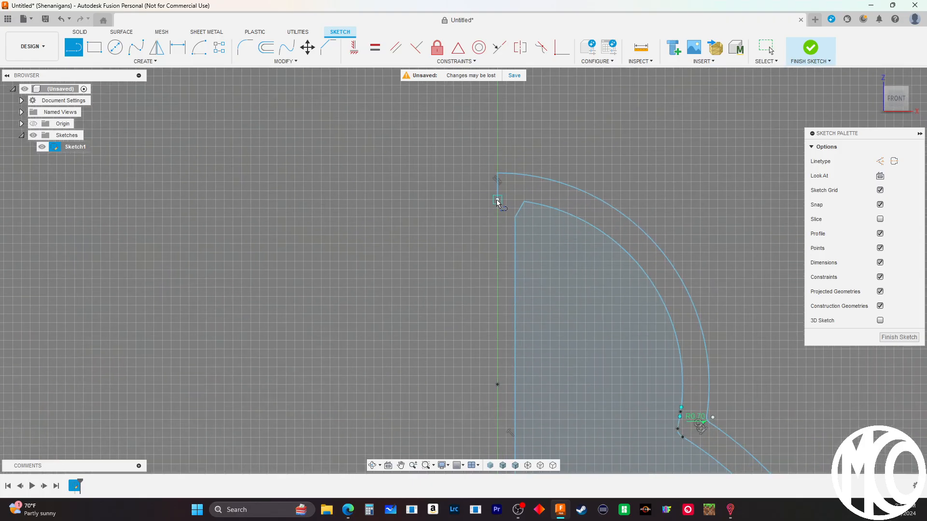
{"action": "left_click", "coordinate": [497, 202]}
{"action": "scroll", "coordinate": [497, 199], "scroll_direction": "down", "scroll_amount": 2}
{"action": "scroll", "coordinate": [459, 261], "scroll_direction": "down", "scroll_amount": 3}
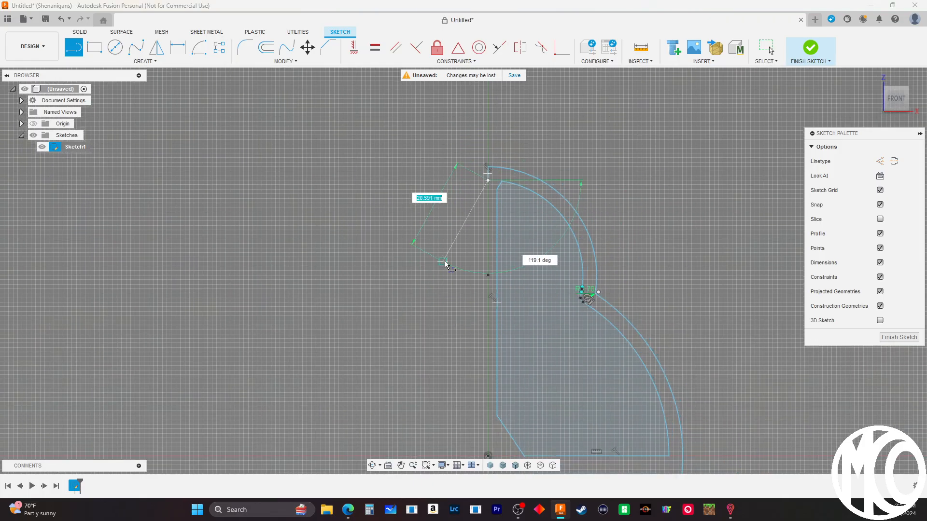
{"action": "scroll", "coordinate": [472, 352], "scroll_direction": "up", "scroll_amount": 5}
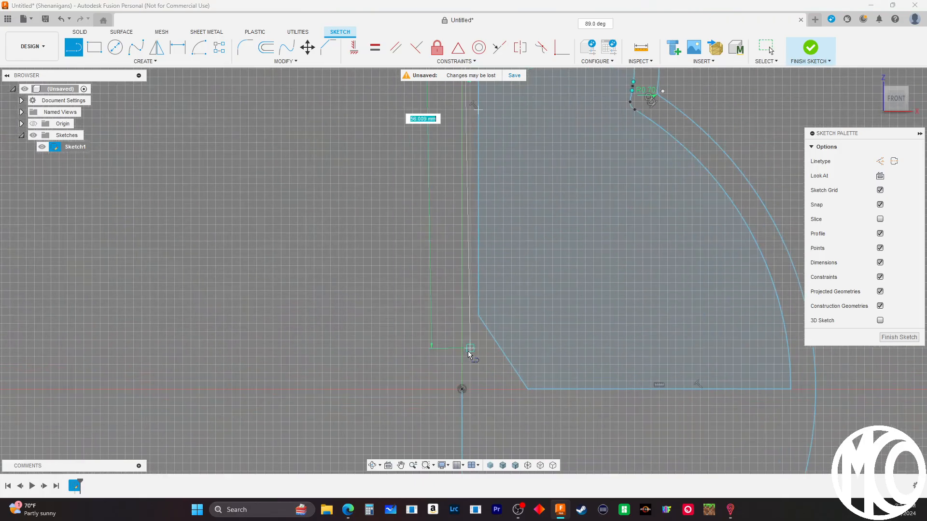
{"action": "left_click", "coordinate": [452, 392]}
Finish the sketch and turn its visibility back on
{"action": "scroll", "coordinate": [434, 391], "scroll_direction": "down", "scroll_amount": 4}
{"action": "mouse_move", "coordinate": [630, 327]}
{"action": "middle_mouse_down", "text": "shift"}
{"action": "mouse_move", "coordinate": [662, 315]}
{"action": "mouse_move", "coordinate": [637, 338]}
{"action": "middle_mouse_up", "text": "shift"}
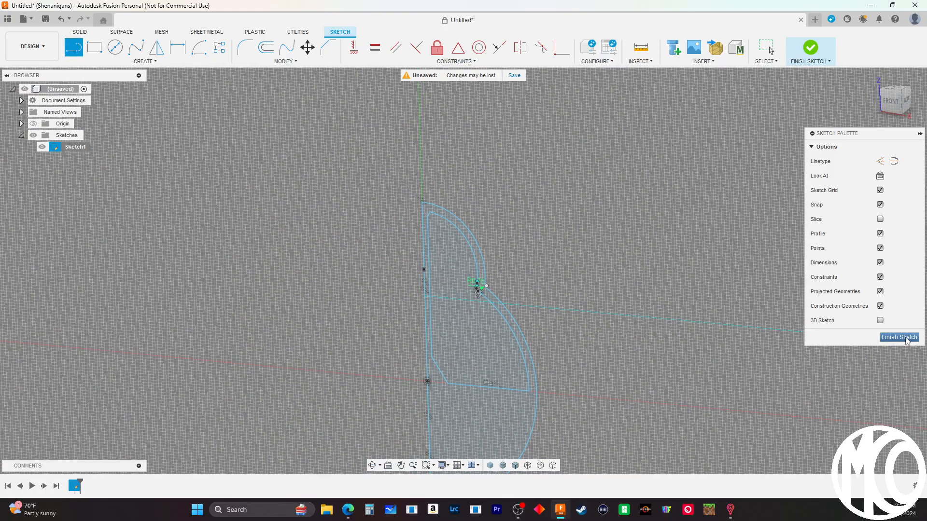
{"action": "scroll", "coordinate": [609, 237], "scroll_direction": "down", "scroll_amount": 3}
{"action": "left_click", "coordinate": [889, 338]}
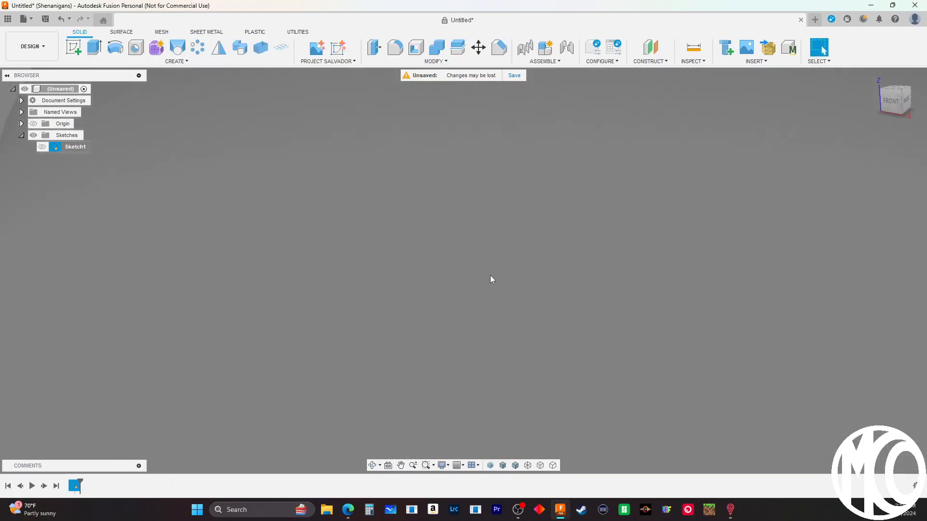
{"action": "right_click", "coordinate": [556, 281]}
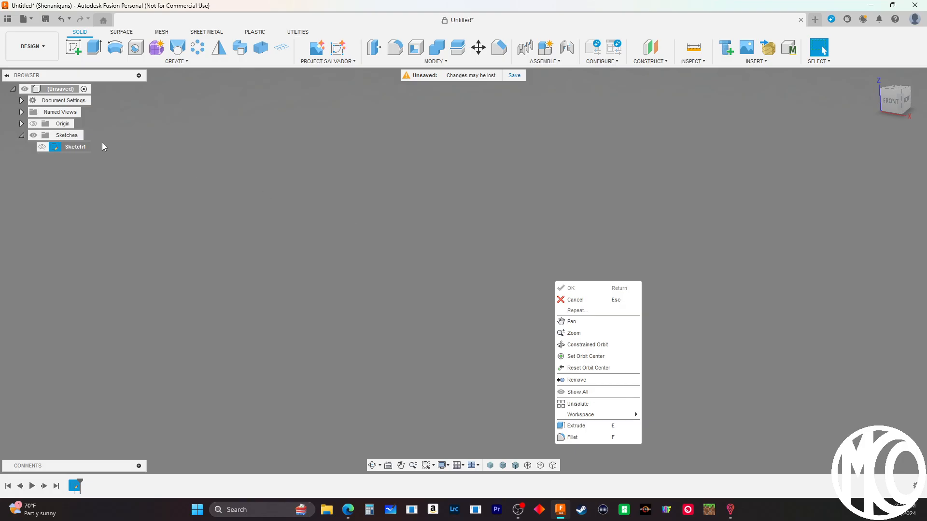
{"action": "left_click", "coordinate": [42, 147]}
{"action": "middle_click_drag", "start_coordinate": [602, 227], "coordinate": [612, 227], "text": "shift"}
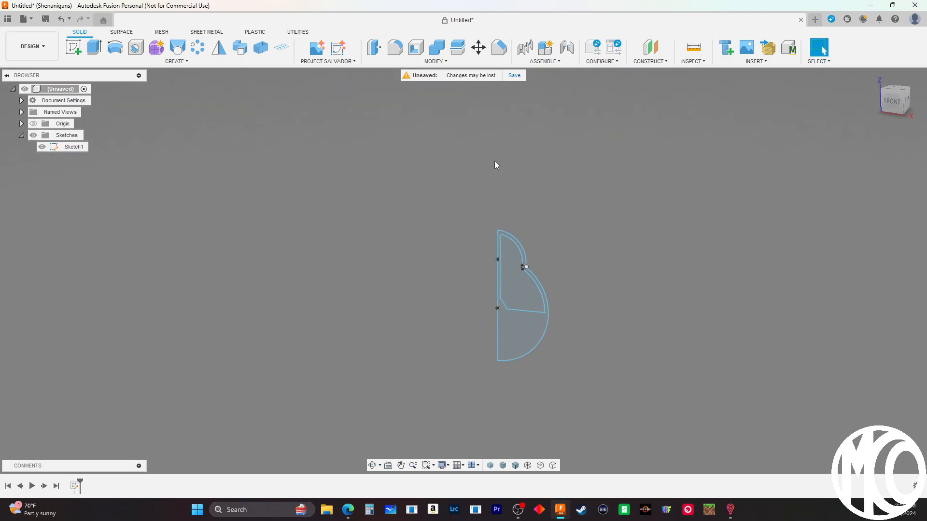
Revolve the outer wall and solid base profile 360 degrees around the vertical center line as a new body
{"action": "scroll", "coordinate": [494, 161], "scroll_direction": "down", "scroll_amount": 3}
{"action": "scroll", "coordinate": [541, 232], "scroll_direction": "up", "scroll_amount": 3}
{"action": "left_click", "coordinate": [115, 48]}
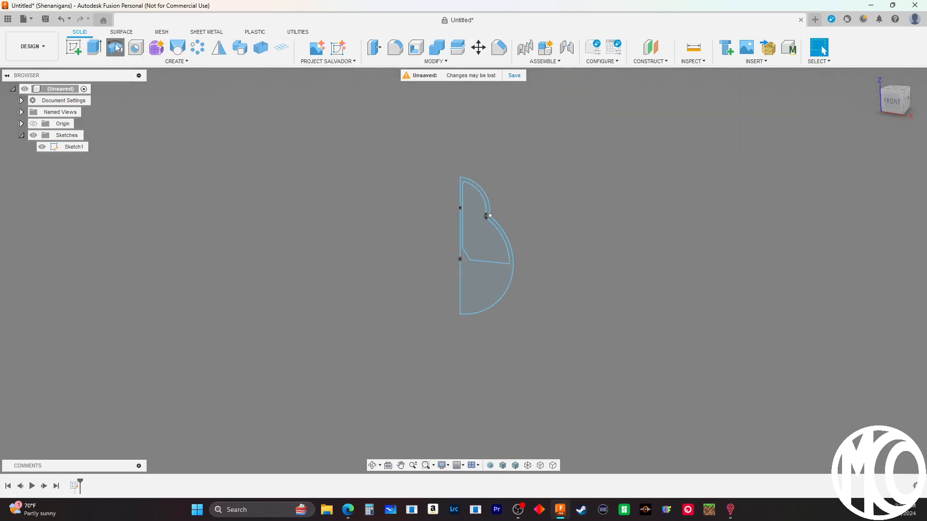
{"action": "left_click", "coordinate": [479, 273]}
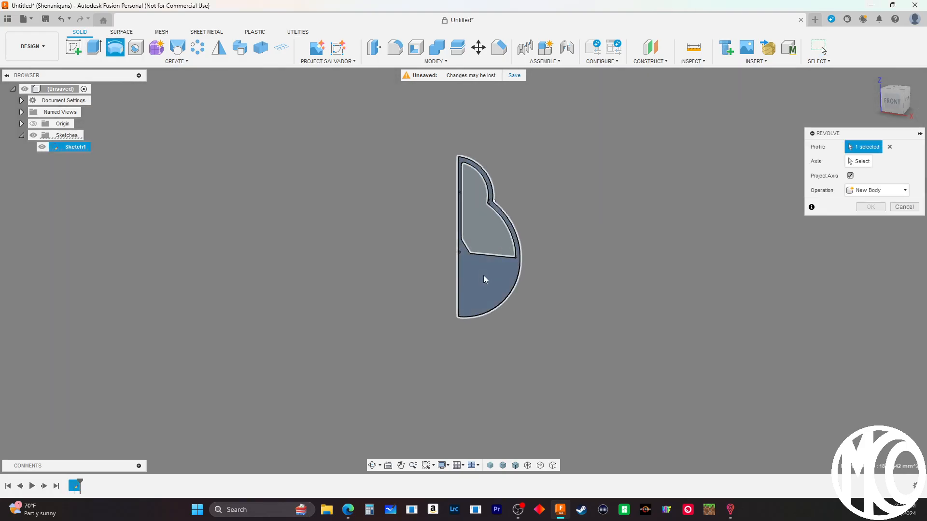
{"action": "left_click", "coordinate": [862, 164]}
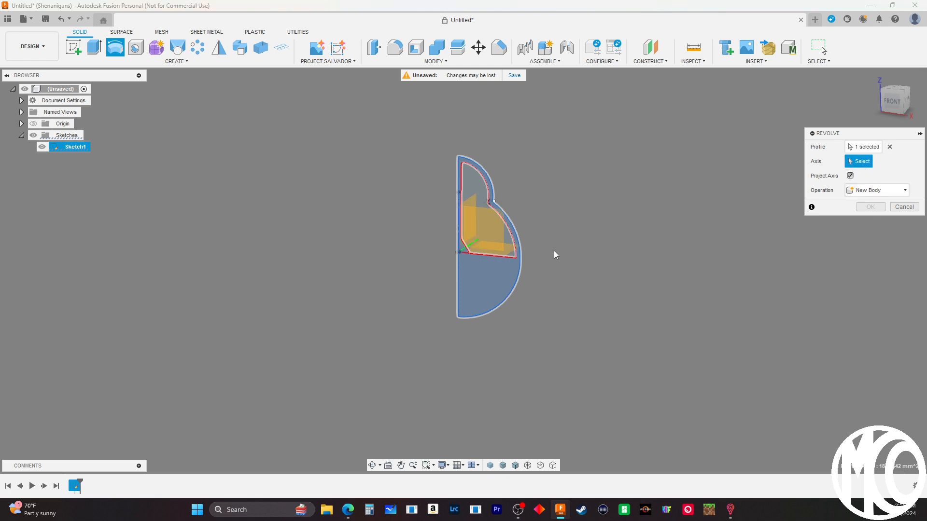
{"action": "left_click", "coordinate": [457, 224]}
{"action": "mouse_move", "coordinate": [541, 309]}
{"action": "middle_mouse_down", "text": "shift"}
{"action": "mouse_move", "coordinate": [602, 325]}
{"action": "mouse_move", "coordinate": [659, 311]}
{"action": "mouse_move", "coordinate": [730, 320]}
{"action": "mouse_move", "coordinate": [759, 348]}
{"action": "mouse_move", "coordinate": [762, 422]}
{"action": "mouse_move", "coordinate": [803, 317]}
{"action": "mouse_move", "coordinate": [688, 248]}
{"action": "mouse_move", "coordinate": [600, 211]}
{"action": "mouse_move", "coordinate": [575, 255]}
{"action": "mouse_move", "coordinate": [703, 356]}
{"action": "mouse_move", "coordinate": [720, 392]}
{"action": "mouse_move", "coordinate": [727, 387]}
{"action": "middle_mouse_up", "text": "shift"}
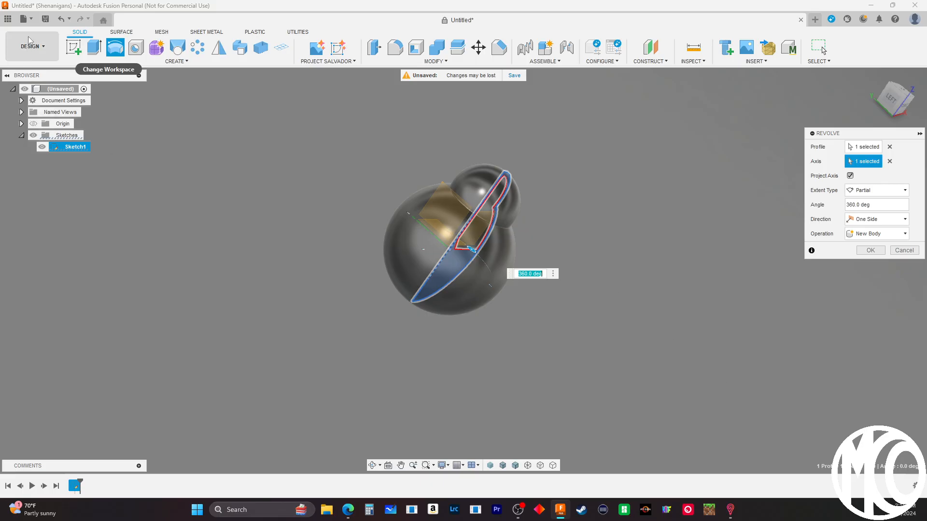
{"action": "left_click", "coordinate": [870, 250]}
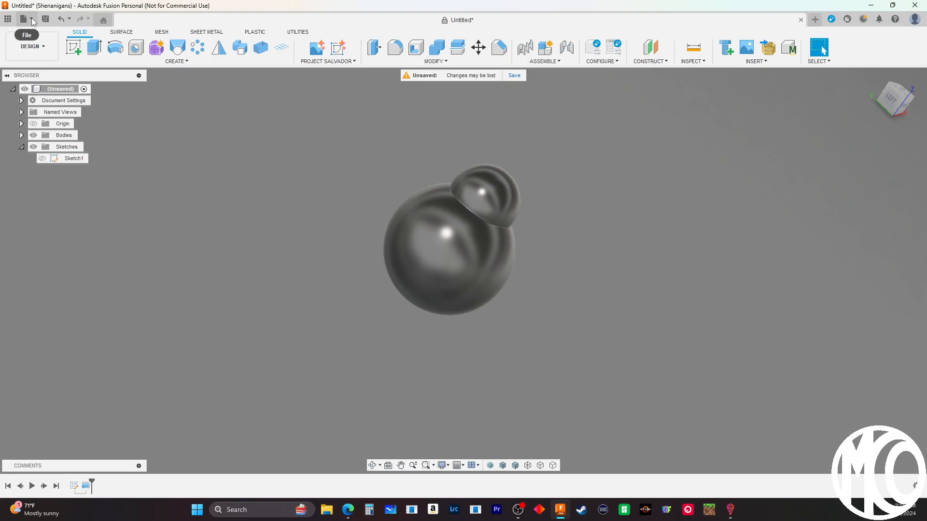
Send the revolved body to Bambu Studio for 3D printing as a binary STL in millimeters
{"action": "left_click", "coordinate": [32, 20]}
{"action": "left_click", "coordinate": [37, 149]}
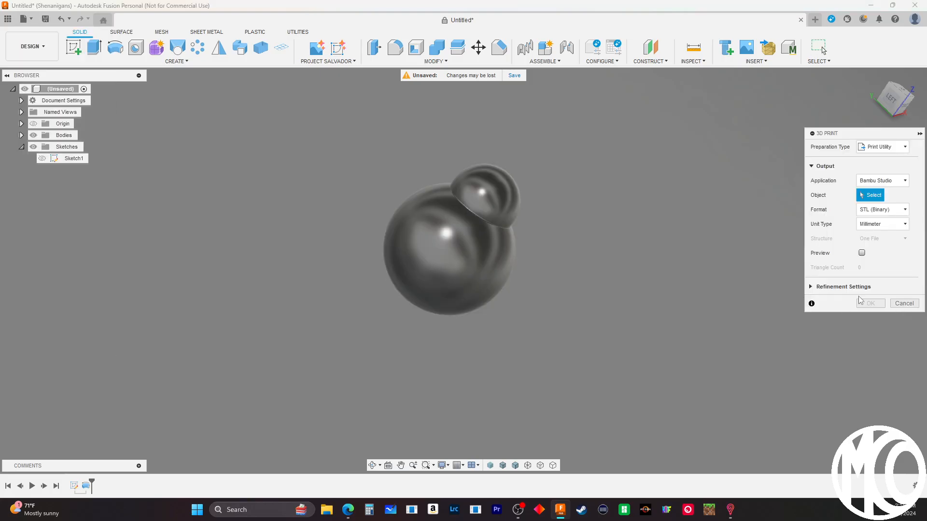
{"action": "left_click", "coordinate": [396, 274]}
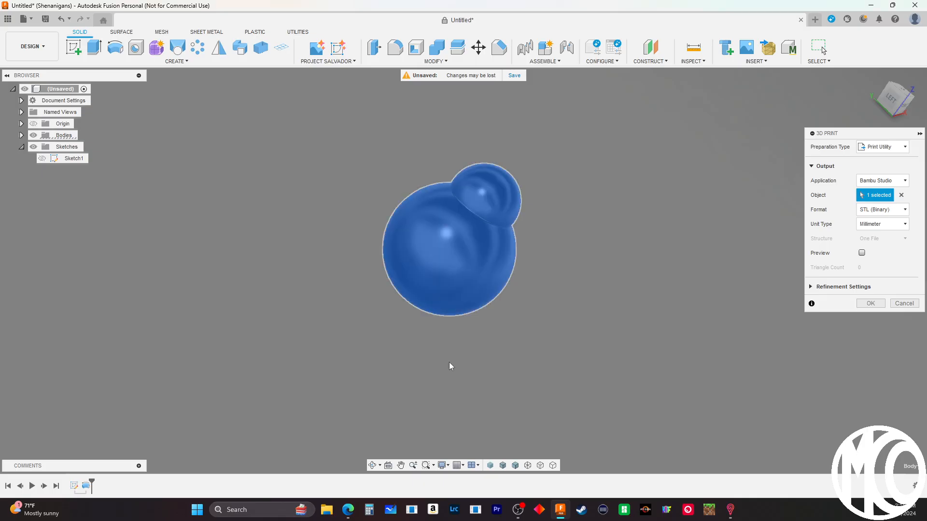
{"action": "left_click", "coordinate": [870, 304]}
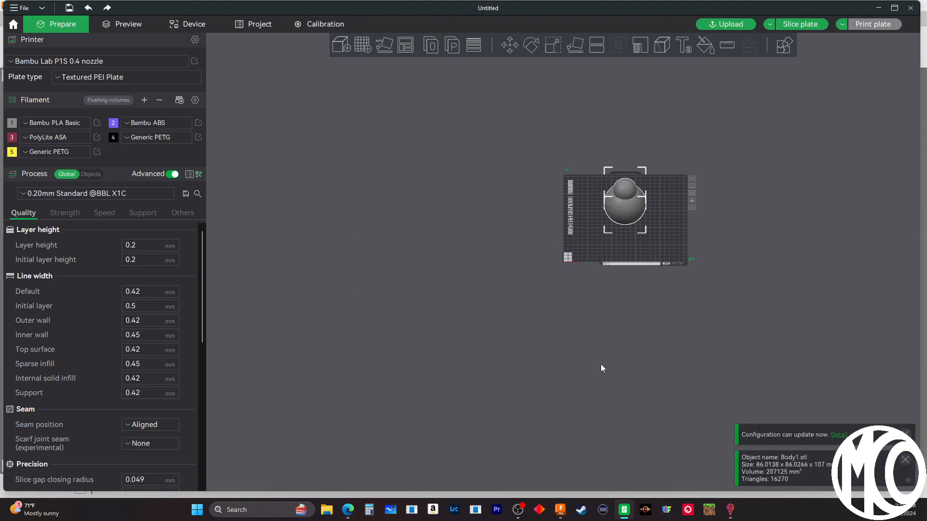
Set the sparse infill density to 100% with the Rectilinear infill pattern
{"action": "scroll", "coordinate": [605, 294], "scroll_direction": "up", "scroll_amount": 1}
{"action": "middle_click_drag", "start_coordinate": [605, 293], "coordinate": [487, 378]}
{"action": "scroll", "coordinate": [488, 317], "scroll_direction": "up", "scroll_amount": 8}
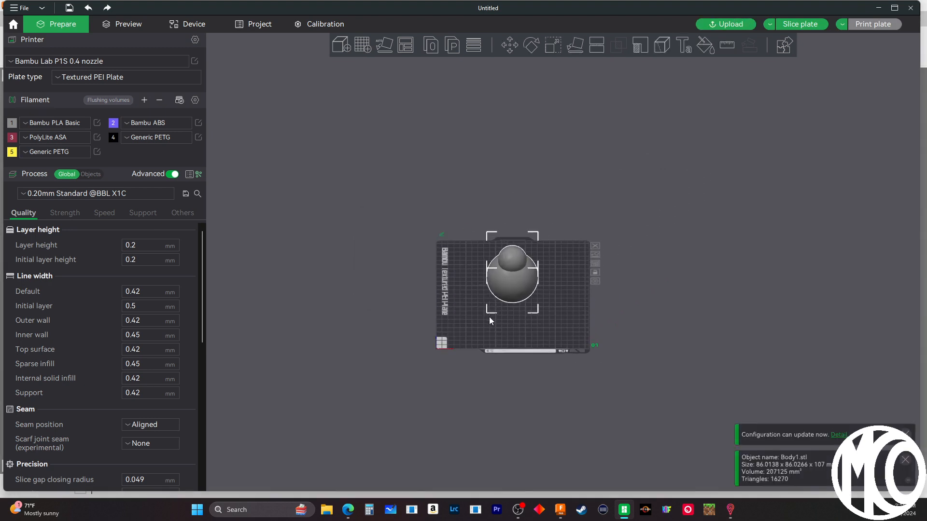
{"action": "middle_click_drag", "start_coordinate": [696, 327], "coordinate": [804, 288]}
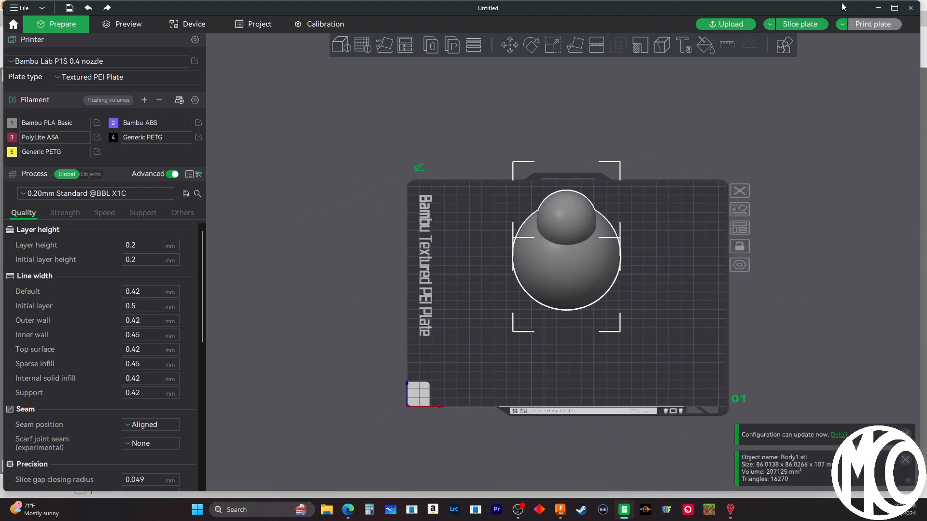
{"action": "left_click", "coordinate": [72, 215]}
{"action": "double_click", "coordinate": [153, 414]}
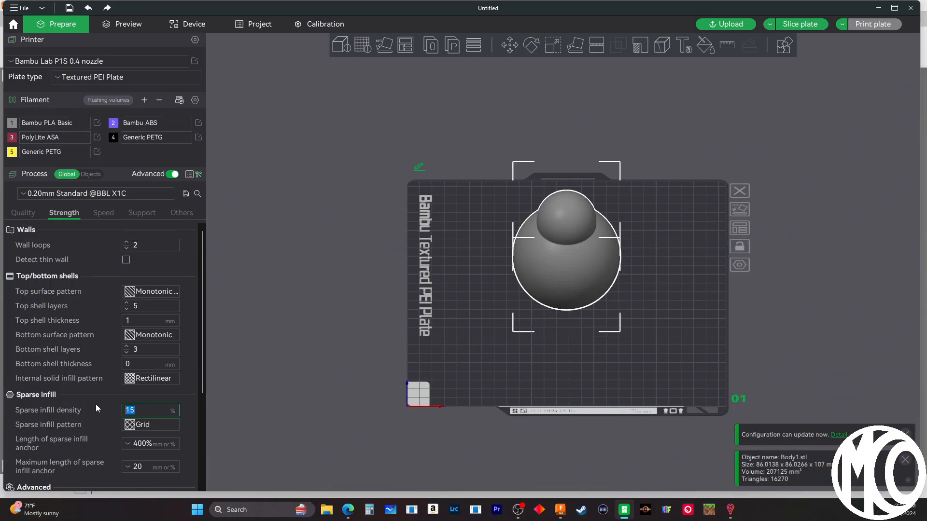
{"action": "type", "text": "100"}
{"action": "key", "text": "Return"}
{"action": "left_click", "coordinate": [155, 228]}
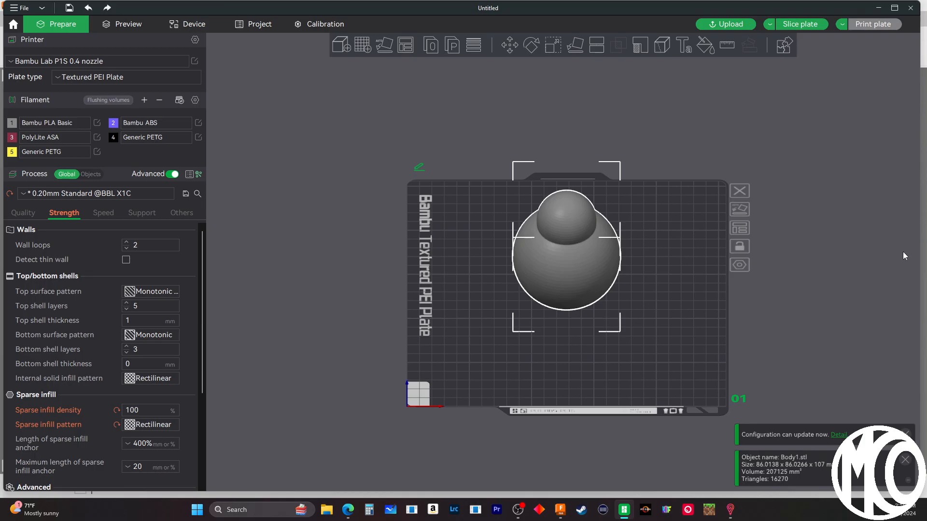
Slice the plate and view the sliced two-sphere model from an angle
{"action": "left_click", "coordinate": [800, 25]}
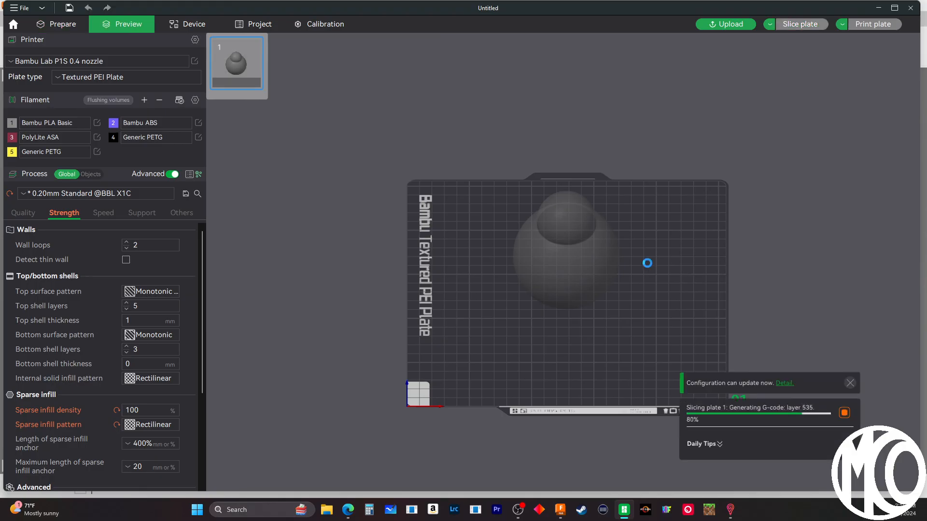
{"action": "scroll", "coordinate": [577, 360], "scroll_direction": "up", "scroll_amount": 5}
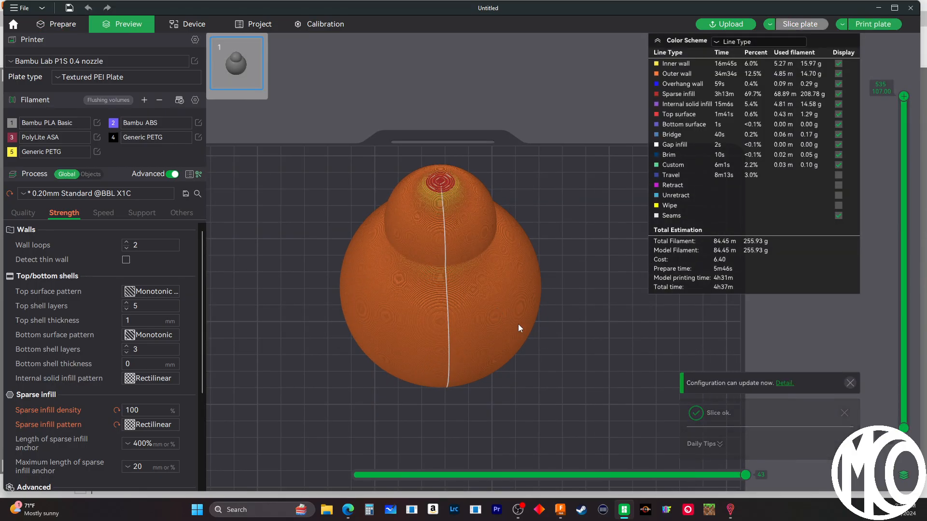
{"action": "left_click_drag", "start_coordinate": [599, 375], "coordinate": [617, 365]}
{"action": "right_click_drag", "start_coordinate": [580, 346], "coordinate": [670, 380]}
Examine the sliced upper layers of the small sphere around the central column, between about layers 498 and 520
{"action": "mouse_move", "coordinate": [903, 99]}
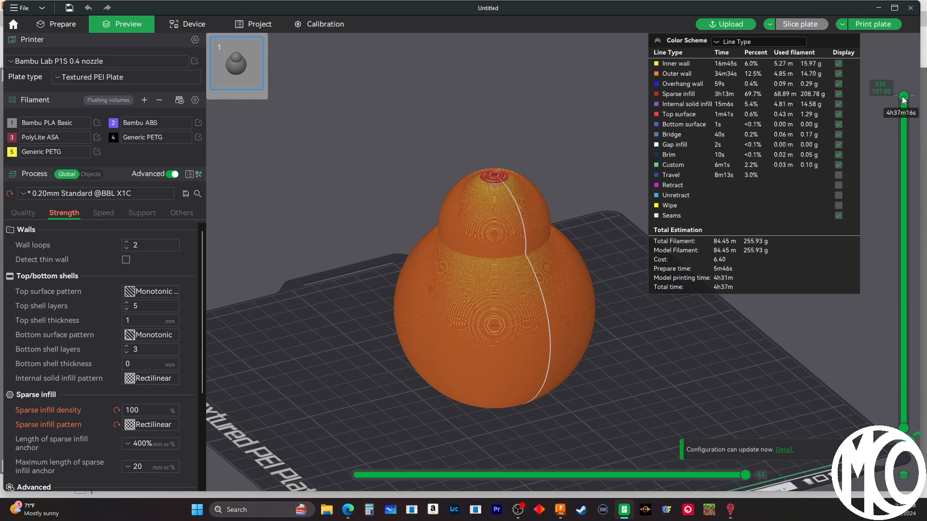
{"action": "left_click_drag", "start_coordinate": [904, 99], "coordinate": [904, 119]}
{"action": "left_click_drag", "start_coordinate": [642, 256], "coordinate": [618, 354]}
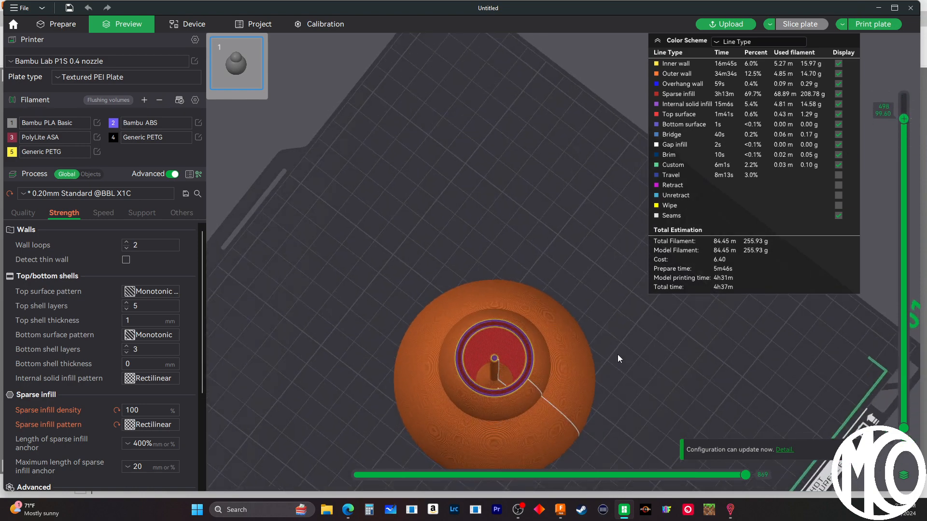
{"action": "scroll", "coordinate": [572, 231], "scroll_direction": "up", "scroll_amount": 2}
{"action": "right_click_drag", "start_coordinate": [556, 186], "coordinate": [578, 81]}
{"action": "scroll", "coordinate": [470, 276], "scroll_direction": "up", "scroll_amount": 5}
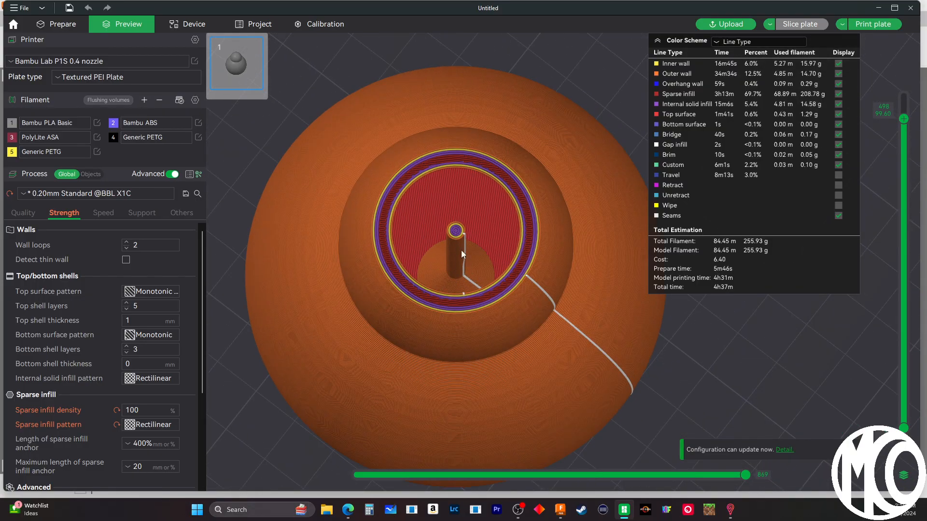
{"action": "left_click_drag", "start_coordinate": [905, 121], "coordinate": [904, 107]}
{"action": "scroll", "coordinate": [904, 109], "scroll_direction": "up", "scroll_amount": 5}
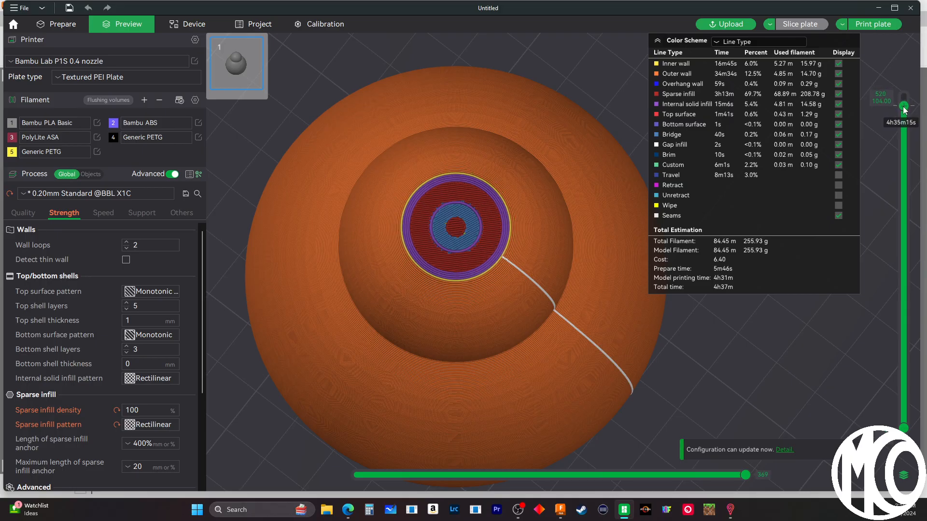
{"action": "scroll", "coordinate": [904, 108], "scroll_direction": "down", "scroll_amount": 6}
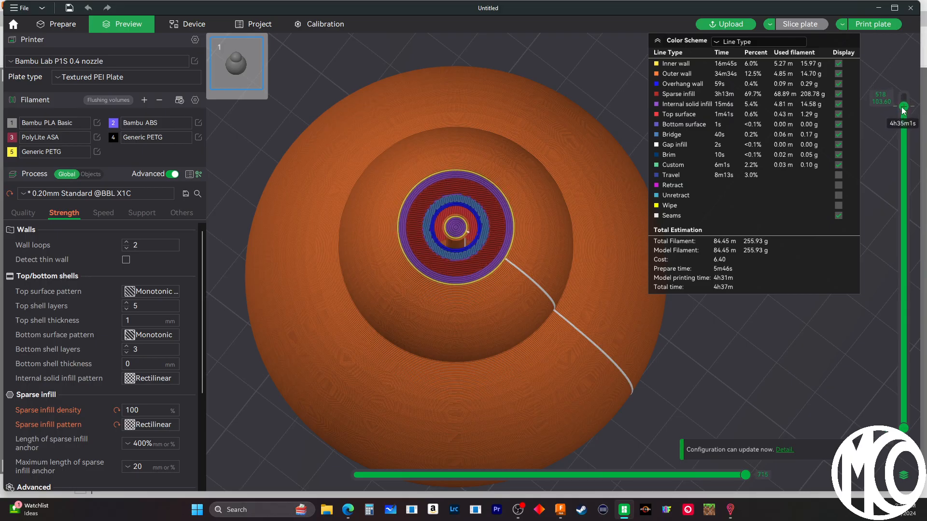
{"action": "scroll", "coordinate": [476, 231], "scroll_direction": "down", "scroll_amount": 1}
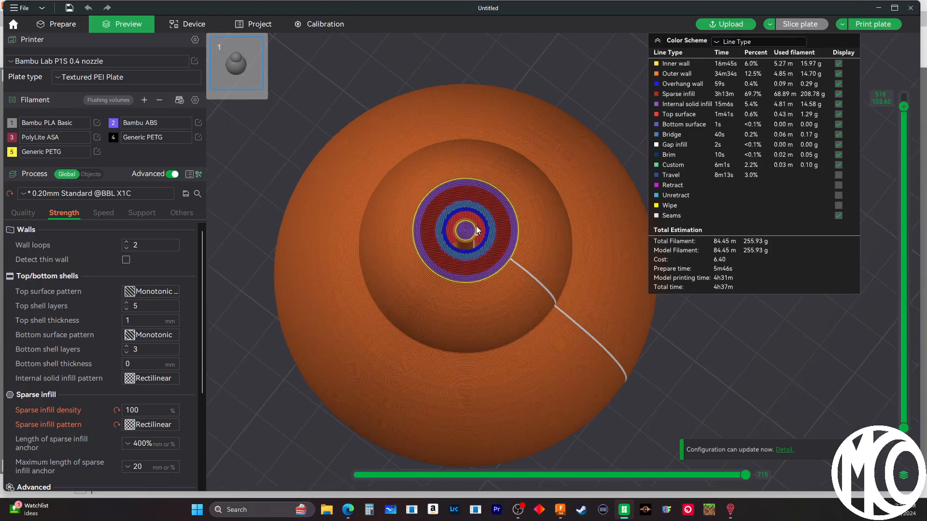
{"action": "scroll", "coordinate": [476, 226], "scroll_direction": "up", "scroll_amount": 7}
{"action": "scroll", "coordinate": [427, 218], "scroll_direction": "down", "scroll_amount": 4}
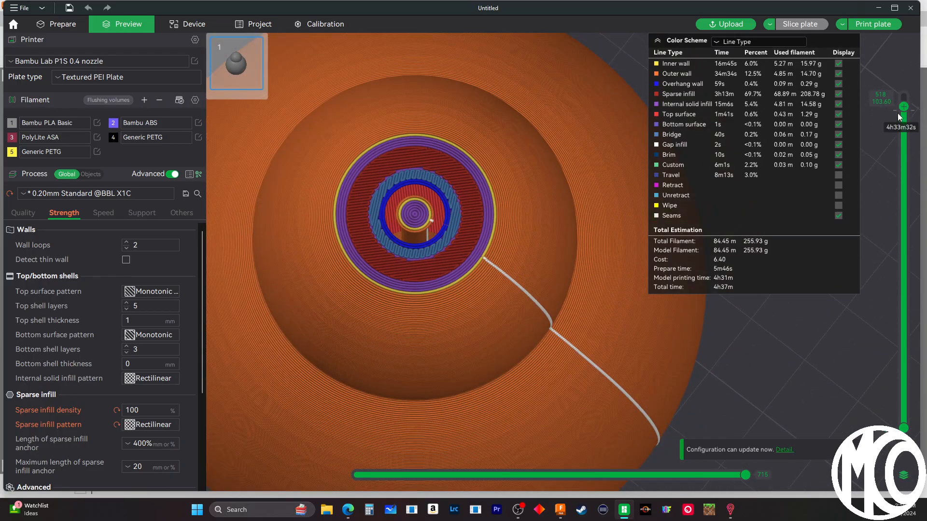
Examine the sliced layers of the lower sphere, from the solid base up to the hollow cavity and central column
{"action": "left_click_drag", "start_coordinate": [903, 110], "coordinate": [910, 244]}
{"action": "scroll", "coordinate": [439, 242], "scroll_direction": "up", "scroll_amount": 7}
{"action": "scroll", "coordinate": [461, 242], "scroll_direction": "down", "scroll_amount": 17}
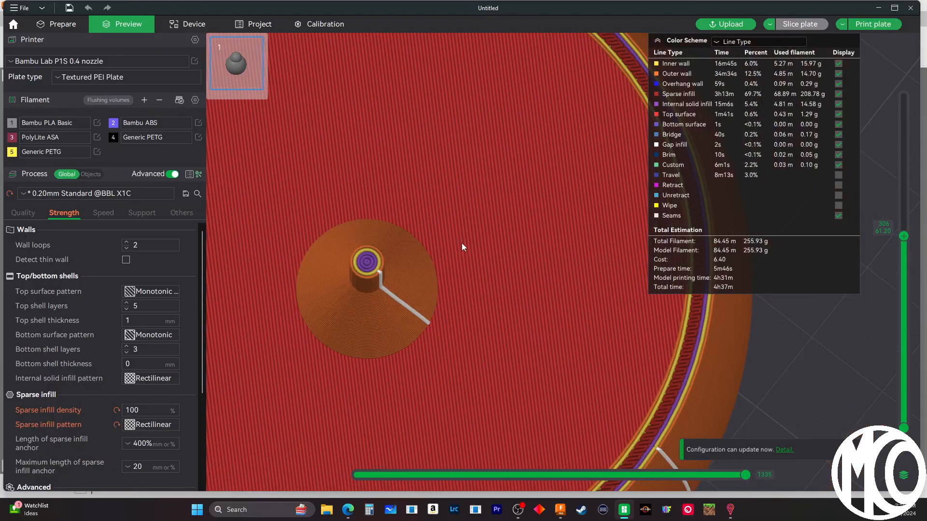
{"action": "left_click_drag", "start_coordinate": [546, 407], "coordinate": [529, 386]}
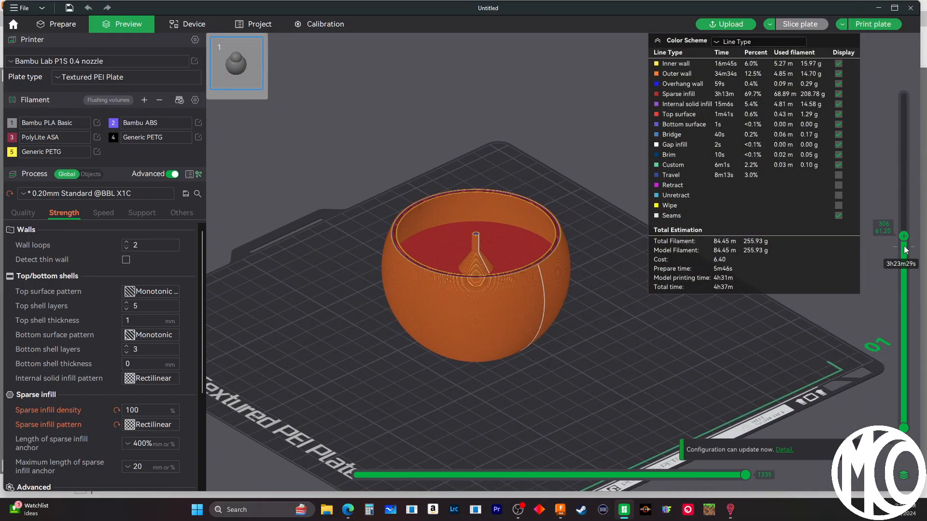
{"action": "left_click_drag", "start_coordinate": [909, 242], "coordinate": [887, 358]}
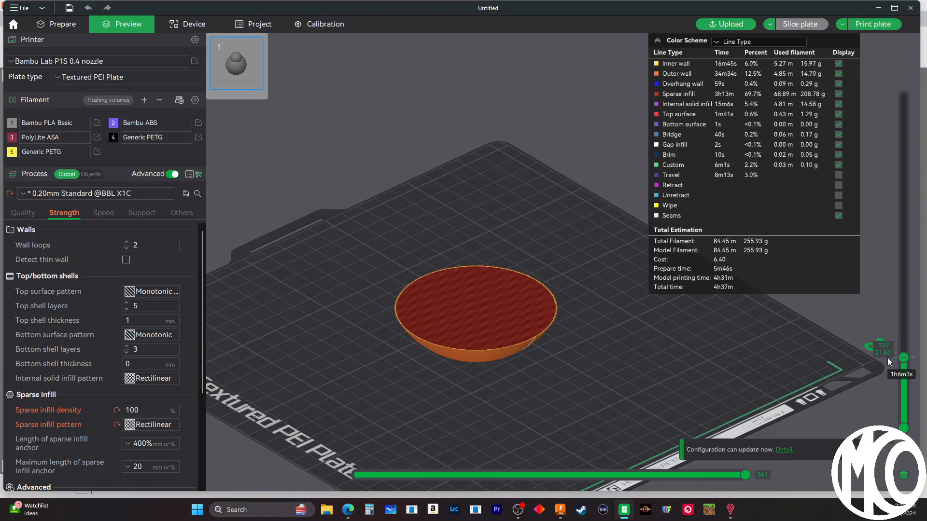
{"action": "mouse_move", "coordinate": [887, 357]}
{"action": "left_mouse_down"}
{"action": "mouse_move", "coordinate": [888, 339]}
{"action": "mouse_move", "coordinate": [887, 347]}
{"action": "left_mouse_up"}
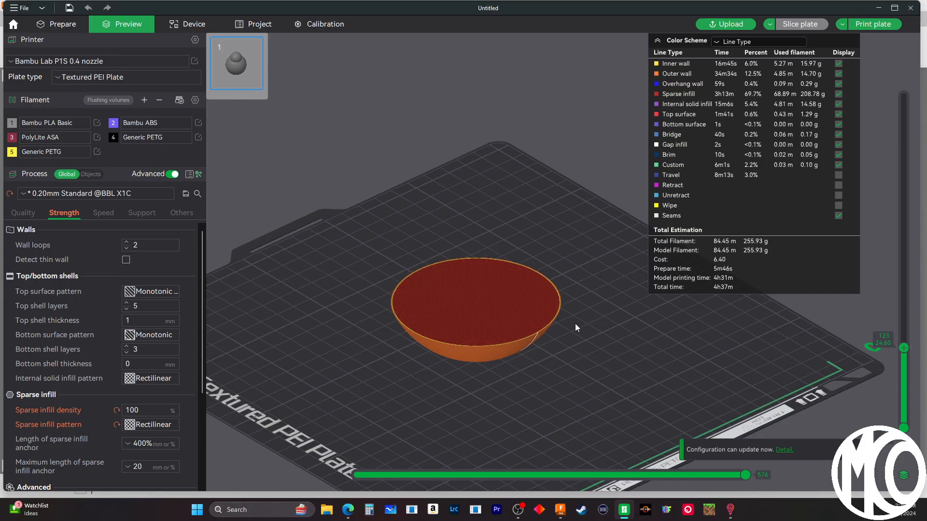
{"action": "left_click_drag", "start_coordinate": [907, 353], "coordinate": [884, 195]}
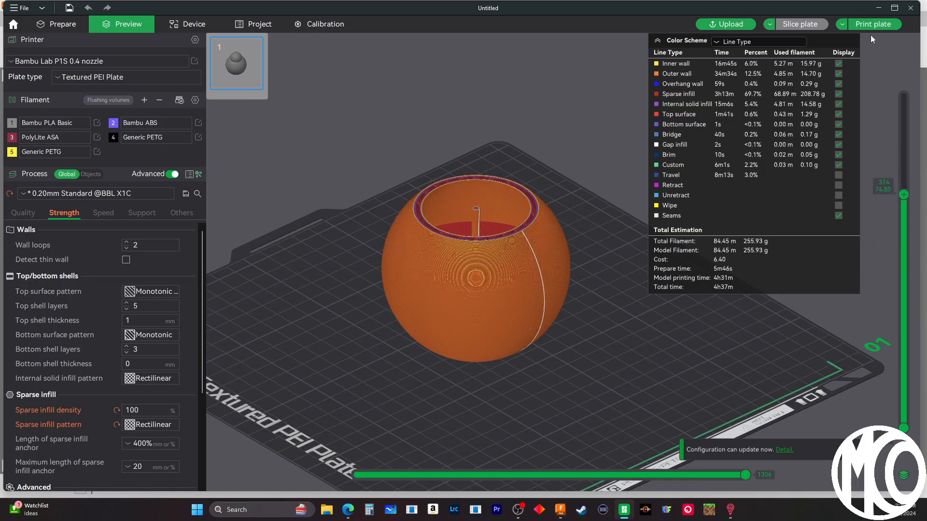
Switch back to Fusion and open the body's profile sketch for editing
{"action": "left_click", "coordinate": [878, 9]}
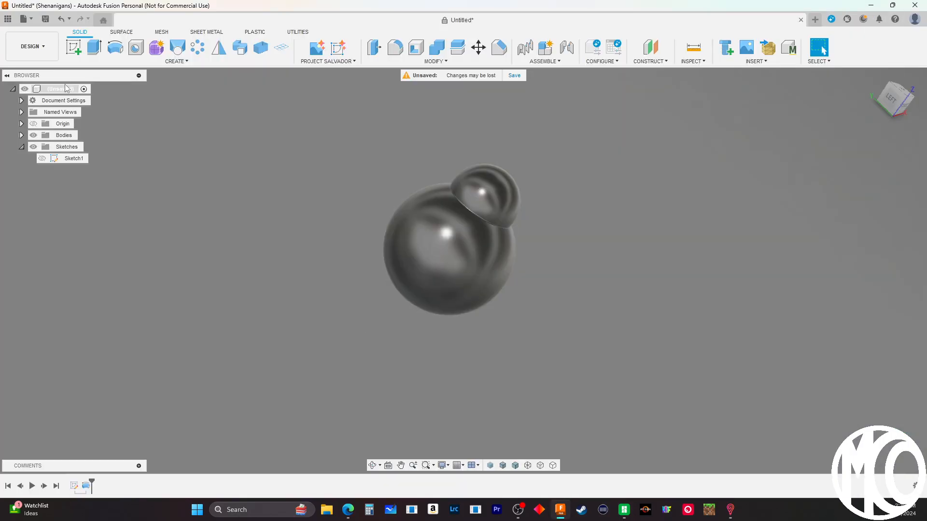
{"action": "left_click", "coordinate": [894, 101]}
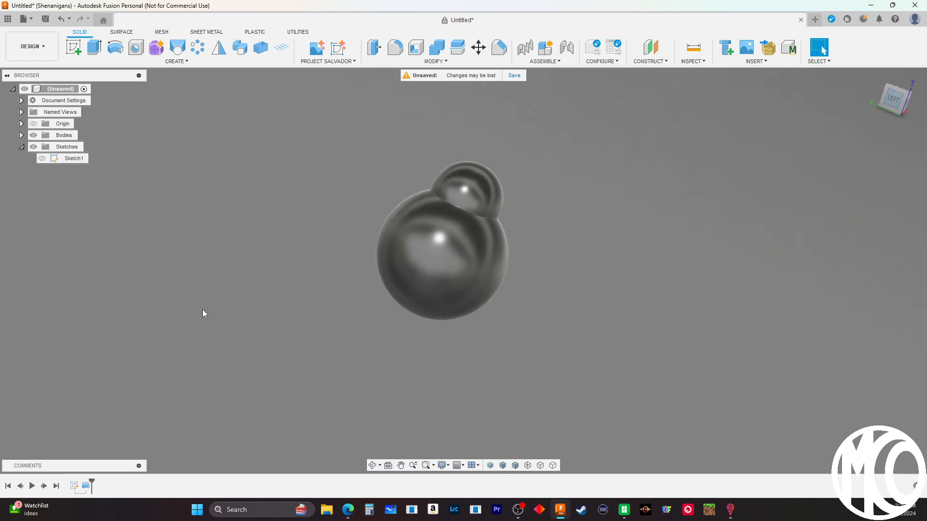
{"action": "right_click", "coordinate": [61, 160]}
{"action": "left_click", "coordinate": [90, 190]}
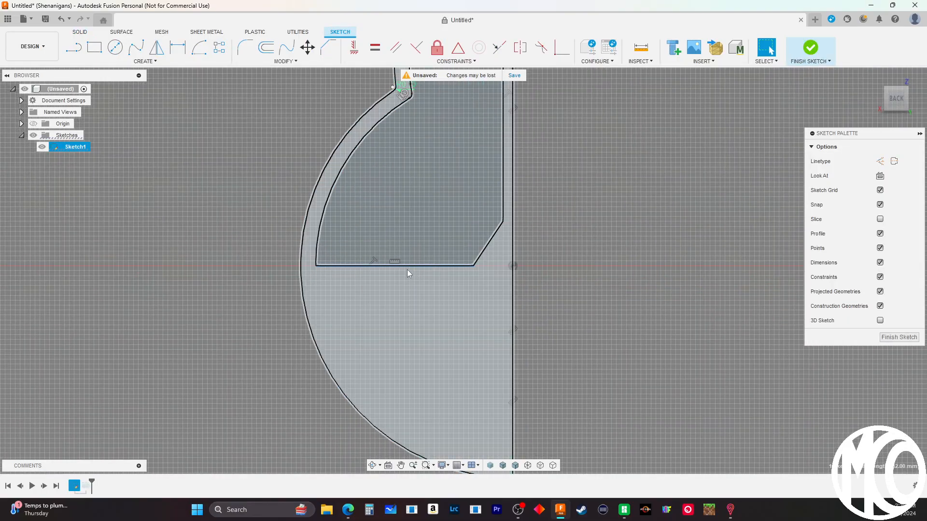
Replace the horizontal line capping the solid base with a center-point arc about the origin, extending the lower sphere's inner wall downward
{"action": "left_click", "coordinate": [413, 266]}
{"action": "key", "text": "Delete"}
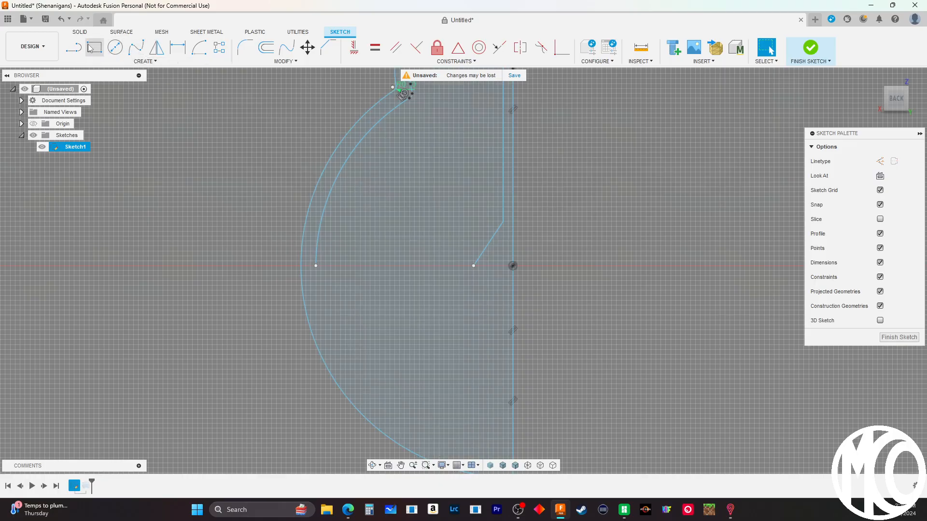
{"action": "left_click", "coordinate": [198, 47]}
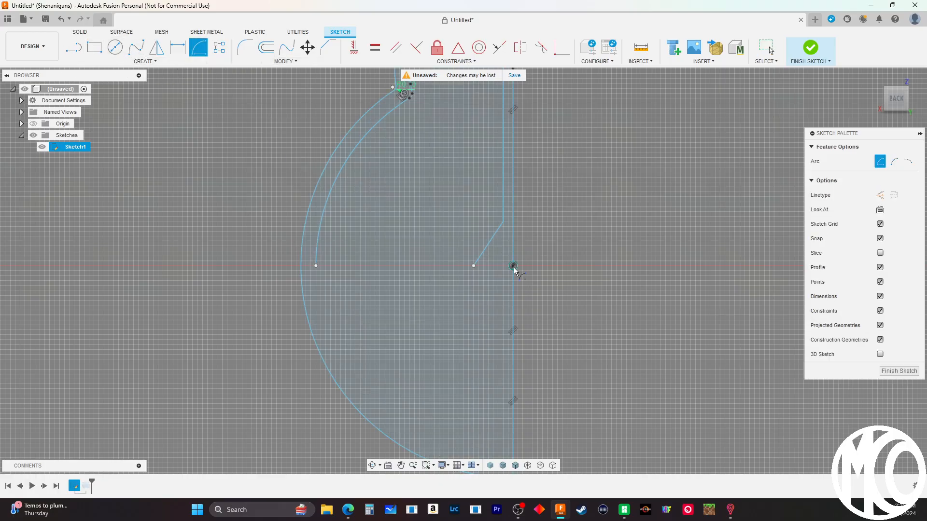
{"action": "left_click", "coordinate": [513, 265]}
{"action": "left_click", "coordinate": [315, 265]}
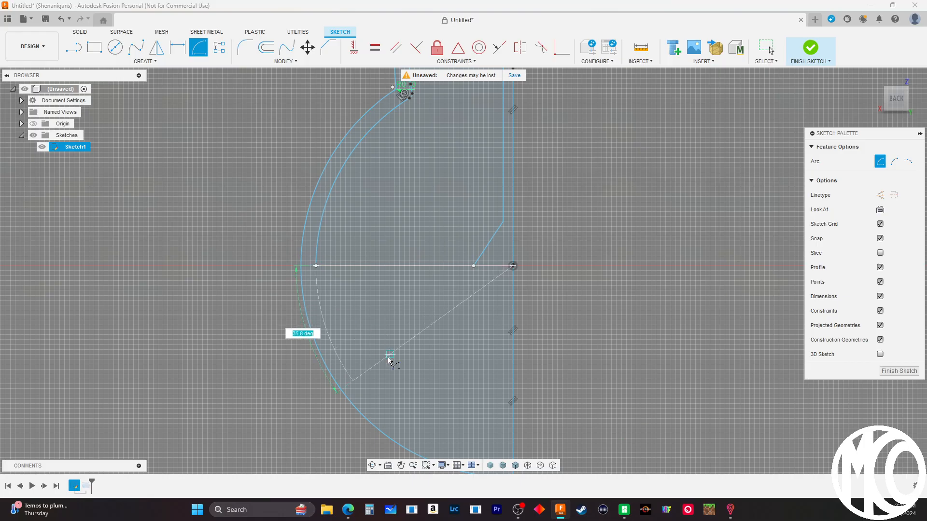
{"action": "left_click", "coordinate": [383, 408]}
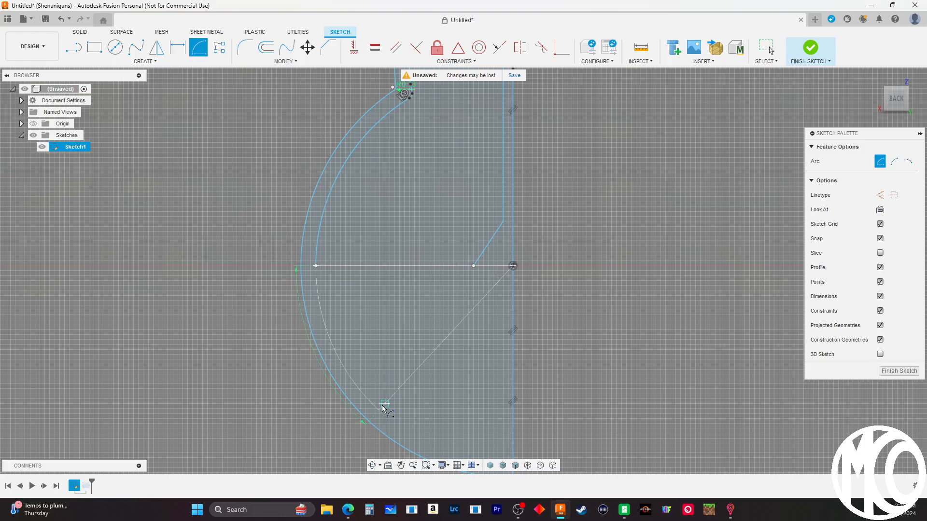
{"action": "scroll", "coordinate": [562, 209], "scroll_direction": "down", "scroll_amount": 3}
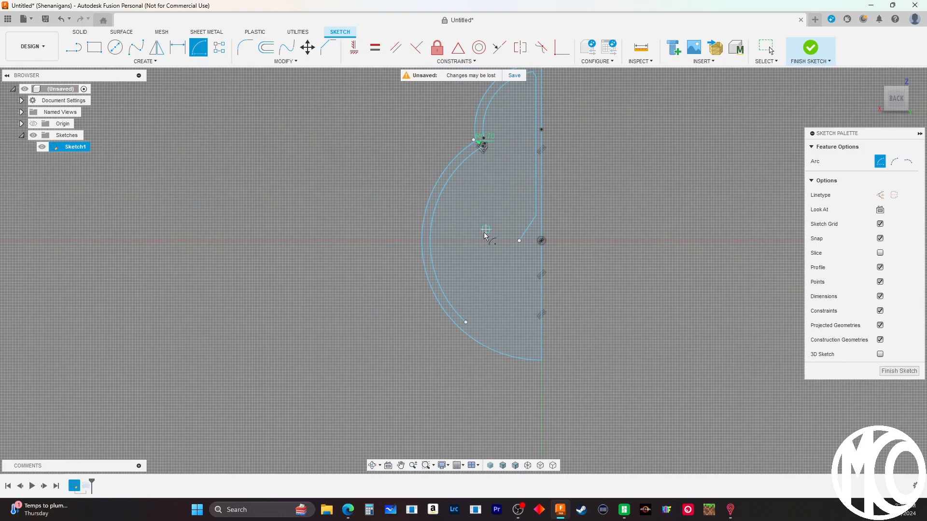
{"action": "scroll", "coordinate": [488, 271], "scroll_direction": "up", "scroll_amount": 3}
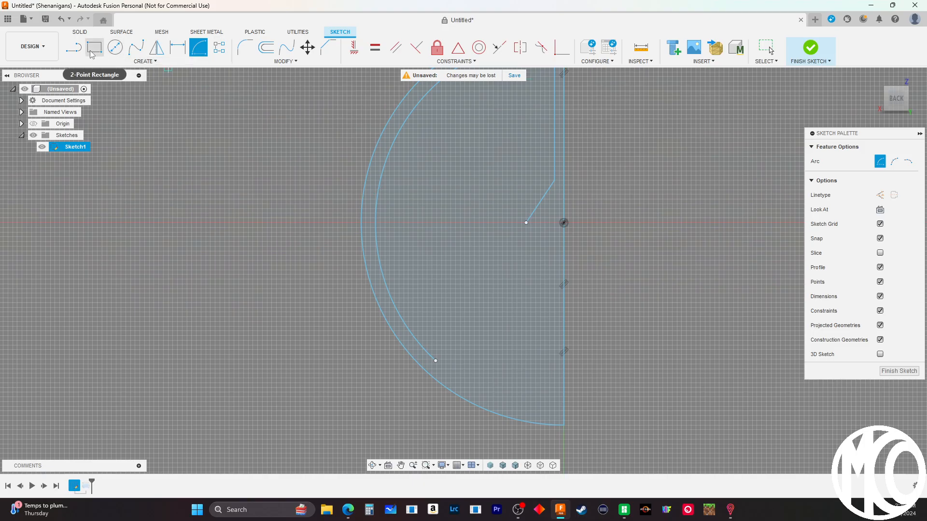
{"action": "right_click", "coordinate": [635, 199]}
{"action": "left_click", "coordinate": [654, 217]}
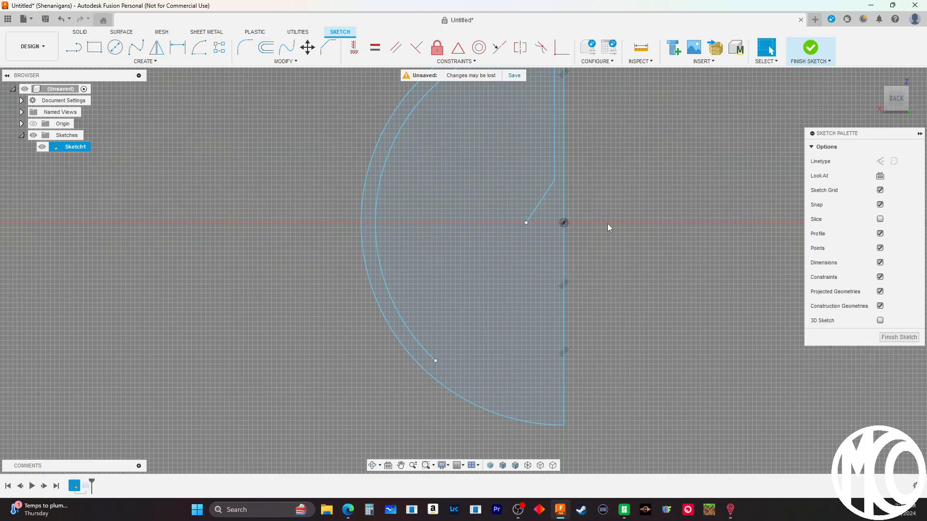
Move the lower end of the column's slanted line well below the origin and connect it to the inner arc's lower end with a line
{"action": "left_click_drag", "start_coordinate": [526, 222], "coordinate": [531, 336]}
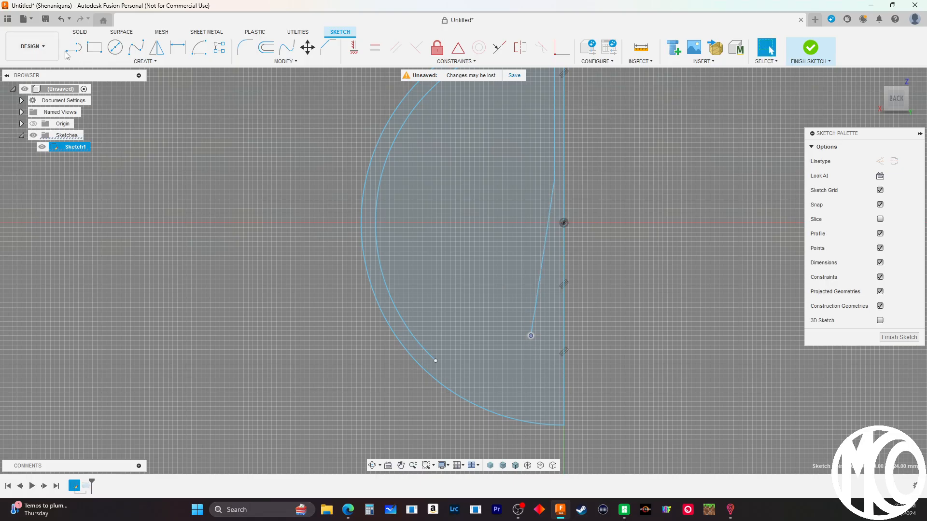
{"action": "key", "text": "l"}
{"action": "left_click", "coordinate": [530, 336]}
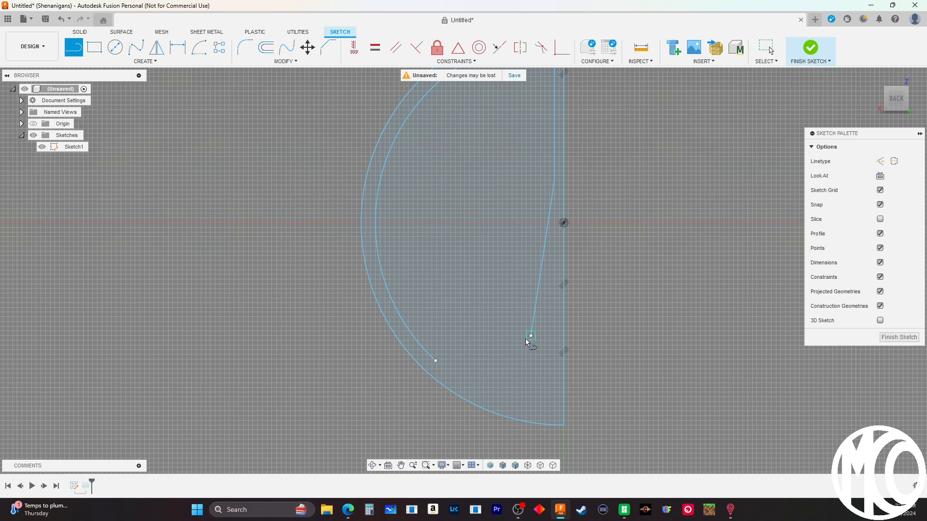
{"action": "left_click", "coordinate": [436, 361]}
{"action": "scroll", "coordinate": [466, 352], "scroll_direction": "down", "scroll_amount": 6}
{"action": "scroll", "coordinate": [487, 369], "scroll_direction": "up", "scroll_amount": 2}
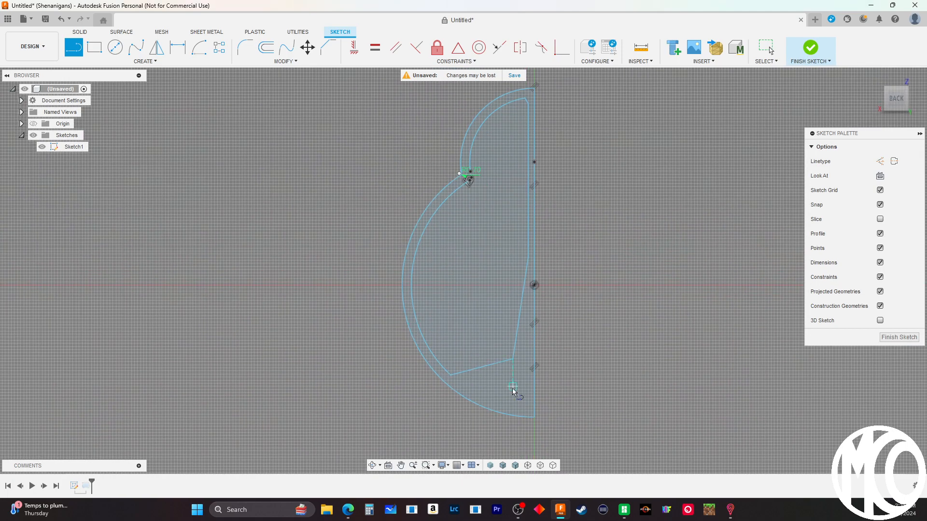
Move the lower end of the short slanted line at the column's top farther down the column, keeping its upper end on the inner arc
{"action": "scroll", "coordinate": [513, 388], "scroll_direction": "down", "scroll_amount": 4}
{"action": "scroll", "coordinate": [513, 192], "scroll_direction": "up", "scroll_amount": 6}
{"action": "scroll", "coordinate": [500, 145], "scroll_direction": "down", "scroll_amount": 3}
{"action": "scroll", "coordinate": [503, 142], "scroll_direction": "up", "scroll_amount": 3}
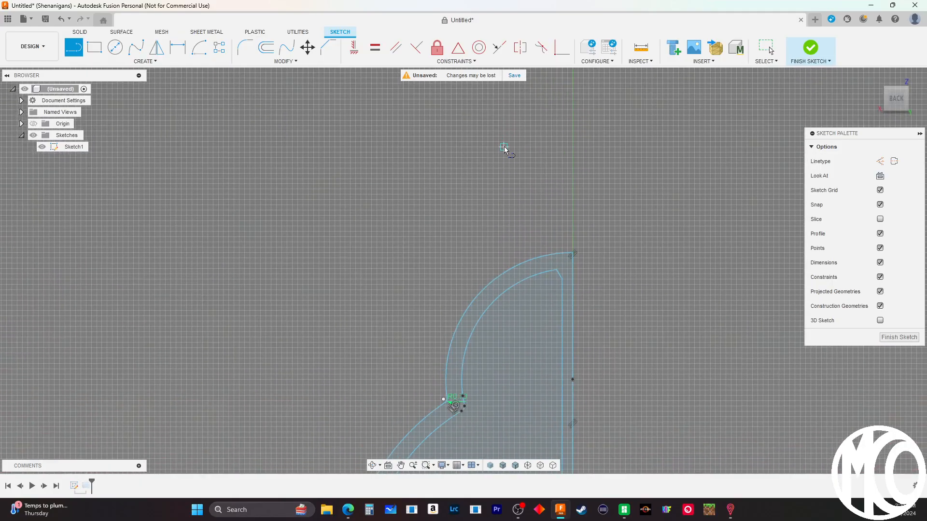
{"action": "scroll", "coordinate": [504, 147], "scroll_direction": "down", "scroll_amount": 3}
{"action": "scroll", "coordinate": [533, 213], "scroll_direction": "up", "scroll_amount": 6}
{"action": "scroll", "coordinate": [612, 235], "scroll_direction": "down", "scroll_amount": 1}
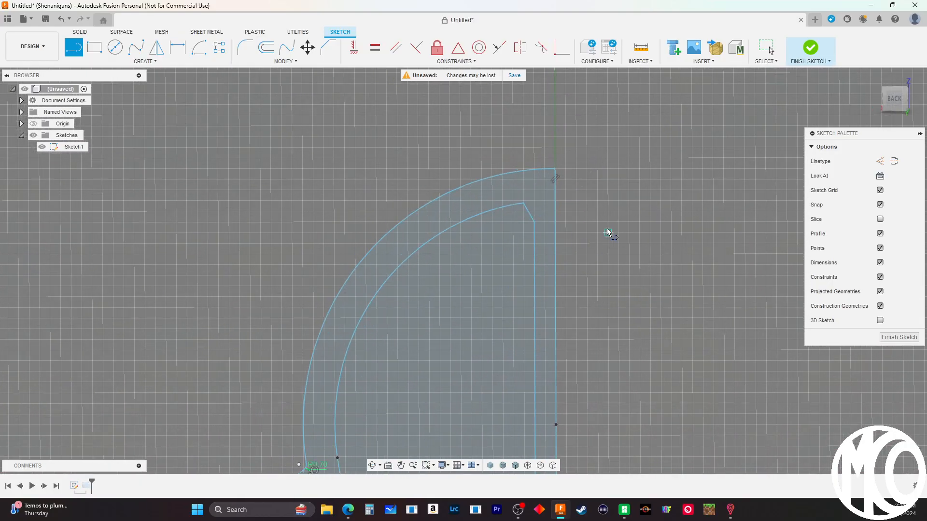
{"action": "right_click", "coordinate": [597, 231]}
{"action": "left_click", "coordinate": [607, 251]}
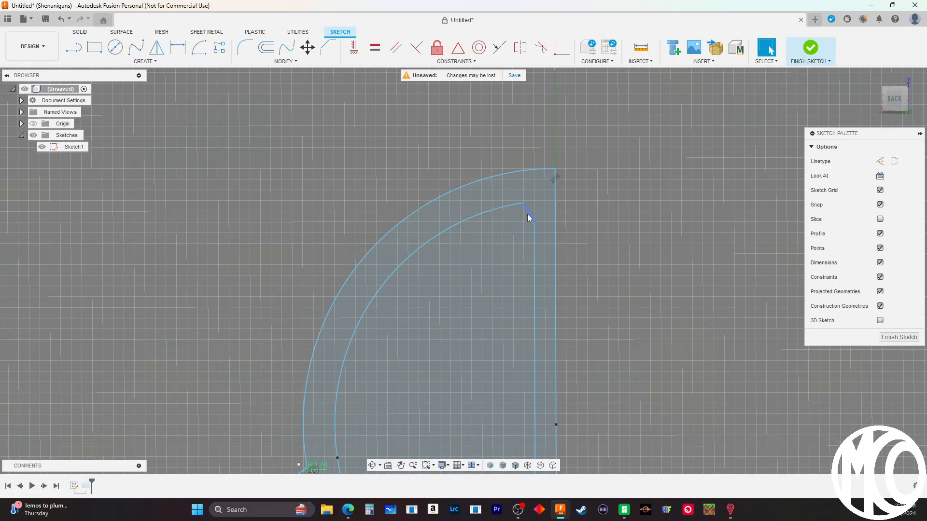
{"action": "left_click_drag", "start_coordinate": [534, 223], "coordinate": [535, 339]}
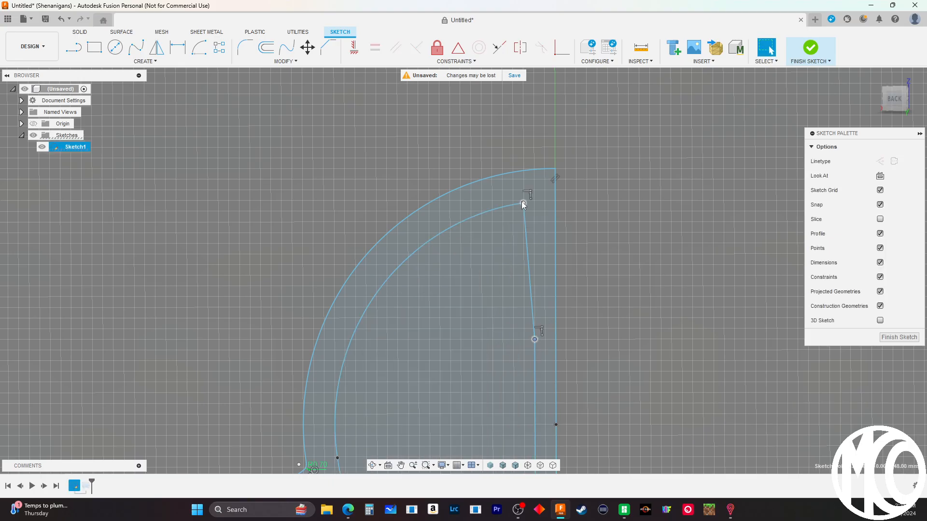
Move the upper end of the column's short slanted line outward along the upper sphere's inner arc, and finish the sketch
{"action": "left_click_drag", "start_coordinate": [523, 204], "coordinate": [464, 222]}
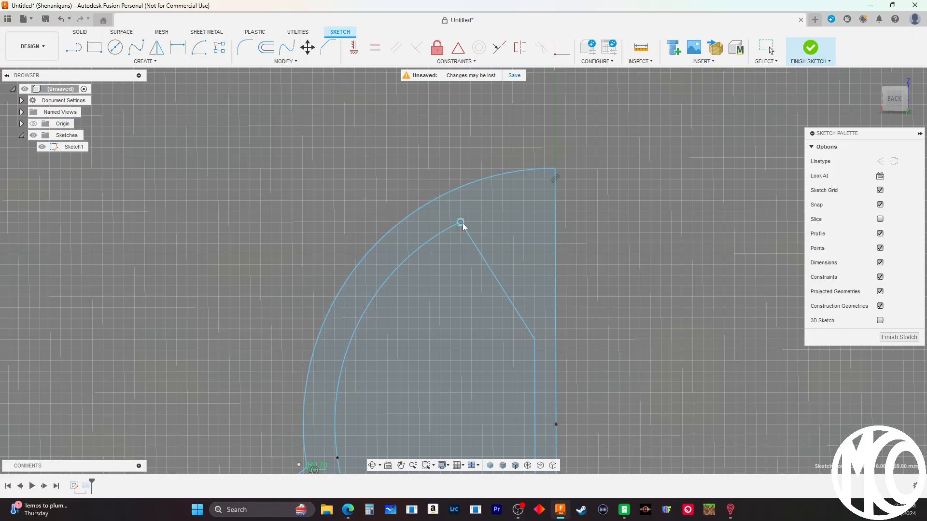
{"action": "scroll", "coordinate": [494, 204], "scroll_direction": "down", "scroll_amount": 6}
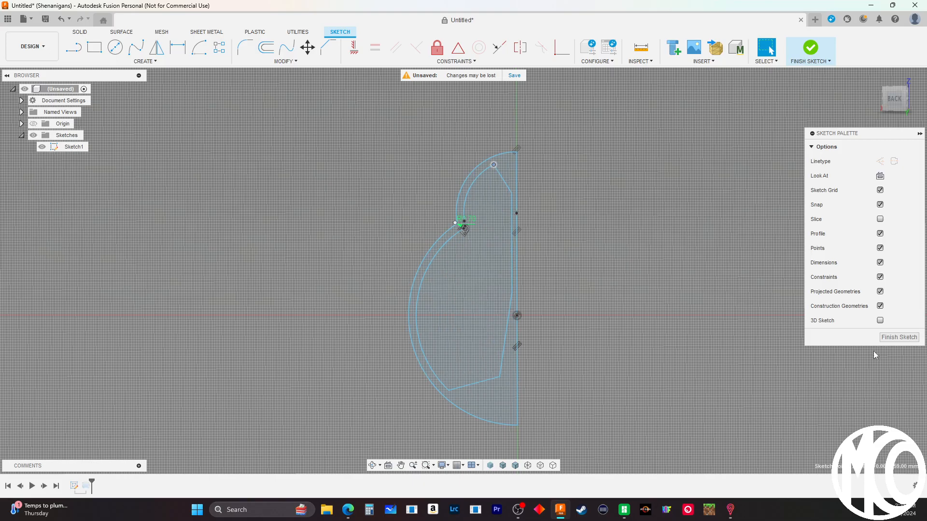
{"action": "left_click", "coordinate": [910, 338]}
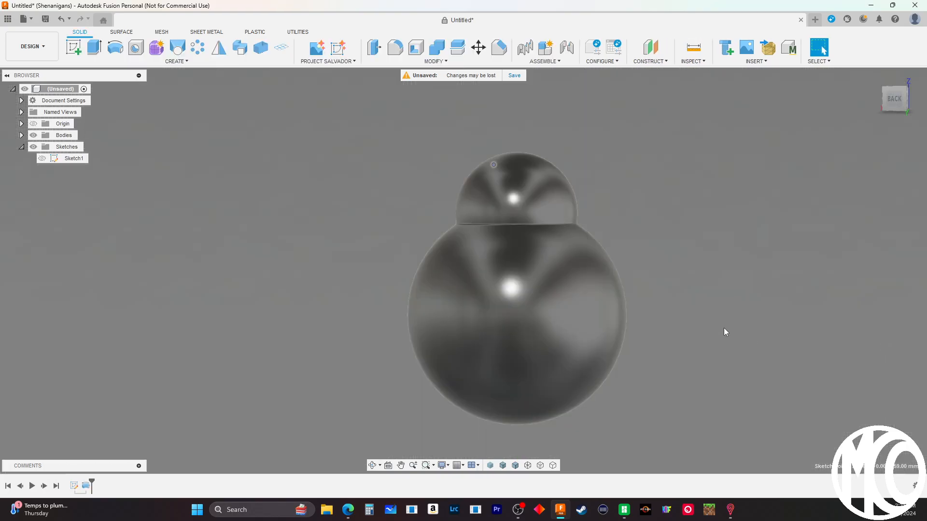
Send the body to Bambu Studio for 3D printing as a binary STL in millimetres
{"action": "left_click", "coordinate": [23, 19]}
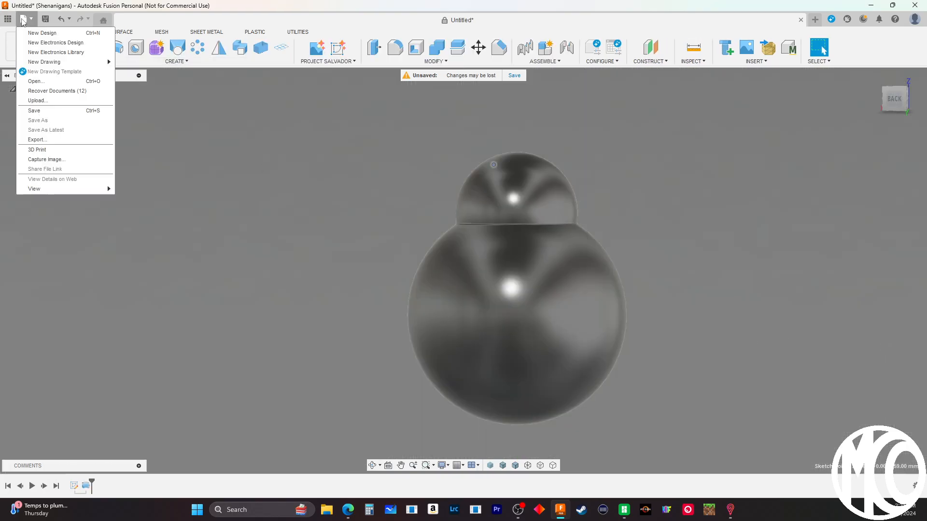
{"action": "left_click", "coordinate": [53, 149]}
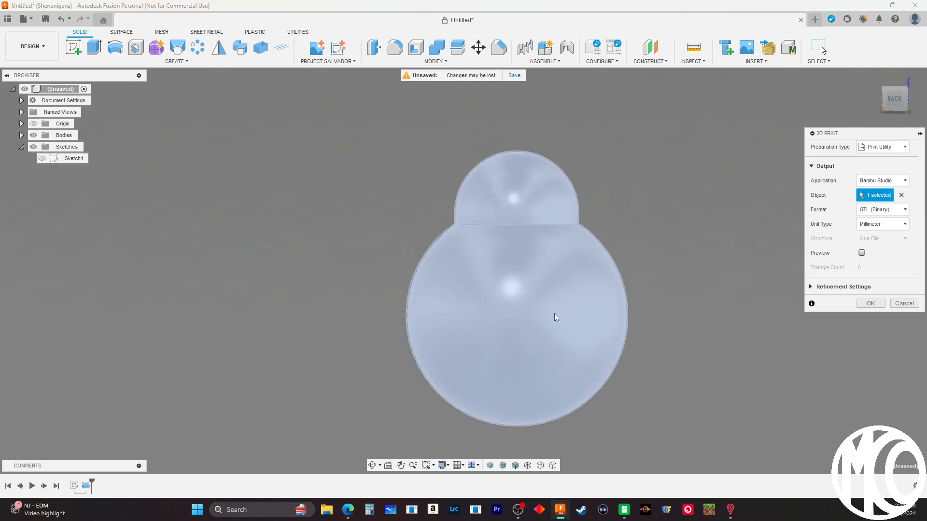
{"action": "left_click", "coordinate": [870, 304]}
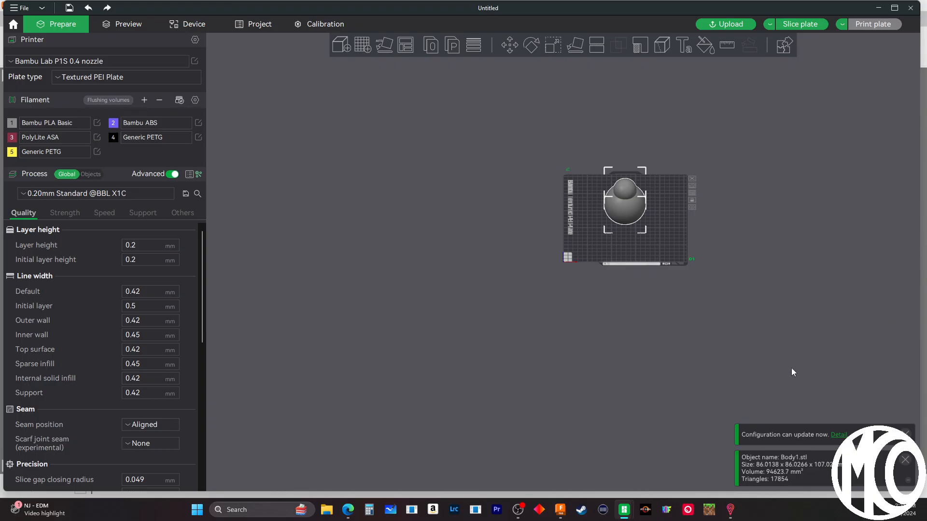
Slice the plate containing the imported two-sphere body
{"action": "scroll", "coordinate": [498, 271], "scroll_direction": "up", "scroll_amount": 6}
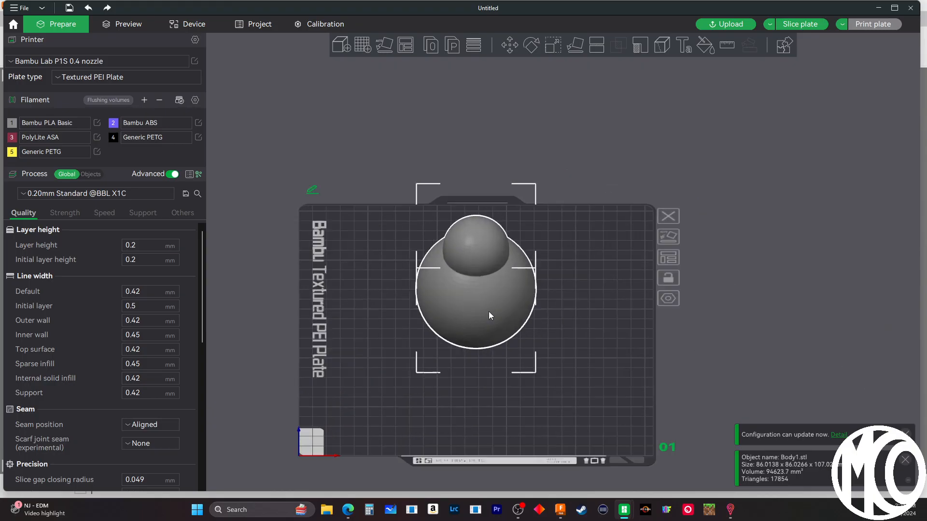
{"action": "left_click_drag", "start_coordinate": [794, 322], "coordinate": [789, 302]}
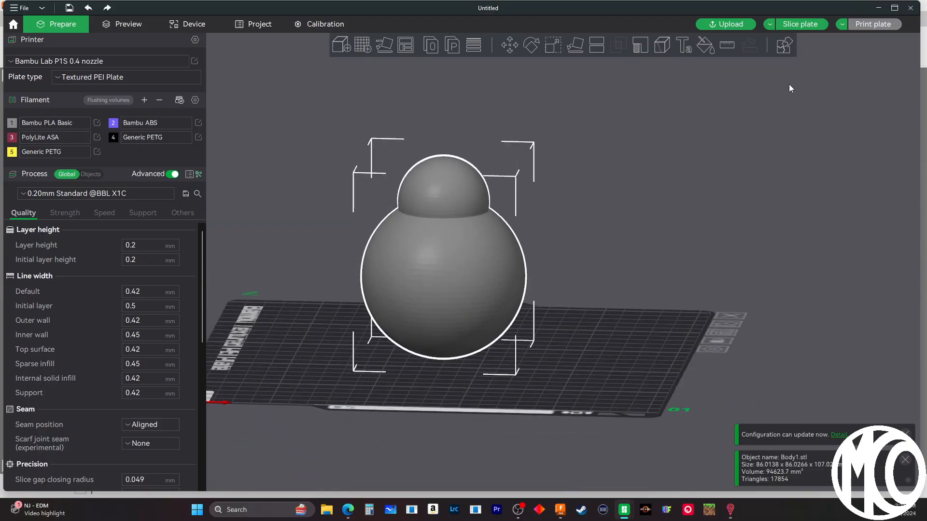
{"action": "left_click", "coordinate": [801, 24]}
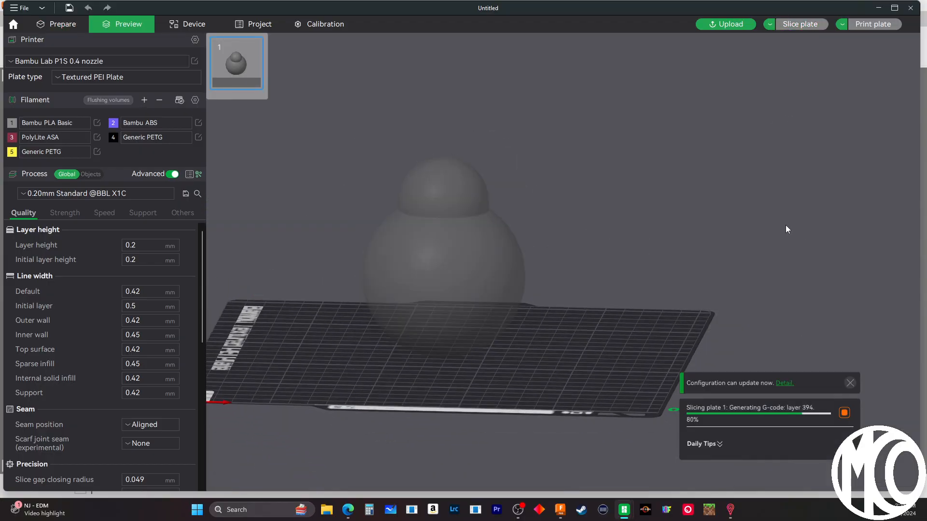
Examine the sliced body's underside, checking the overhangs and first-layer contact area at the base of the lower sphere
{"action": "mouse_move", "coordinate": [568, 293]}
{"action": "left_mouse_down"}
{"action": "mouse_move", "coordinate": [593, 279]}
{"action": "mouse_move", "coordinate": [571, 317]}
{"action": "mouse_move", "coordinate": [579, 289]}
{"action": "mouse_move", "coordinate": [571, 347]}
{"action": "mouse_move", "coordinate": [574, 307]}
{"action": "left_mouse_up"}
{"action": "scroll", "coordinate": [406, 368], "scroll_direction": "down", "scroll_amount": 2}
{"action": "scroll", "coordinate": [453, 326], "scroll_direction": "up", "scroll_amount": 9}
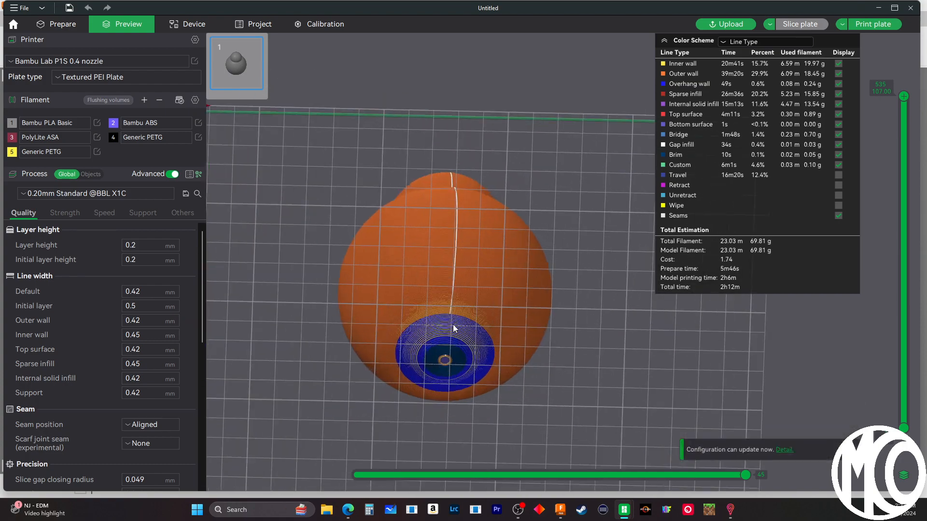
{"action": "scroll", "coordinate": [598, 330], "scroll_direction": "down", "scroll_amount": 4}
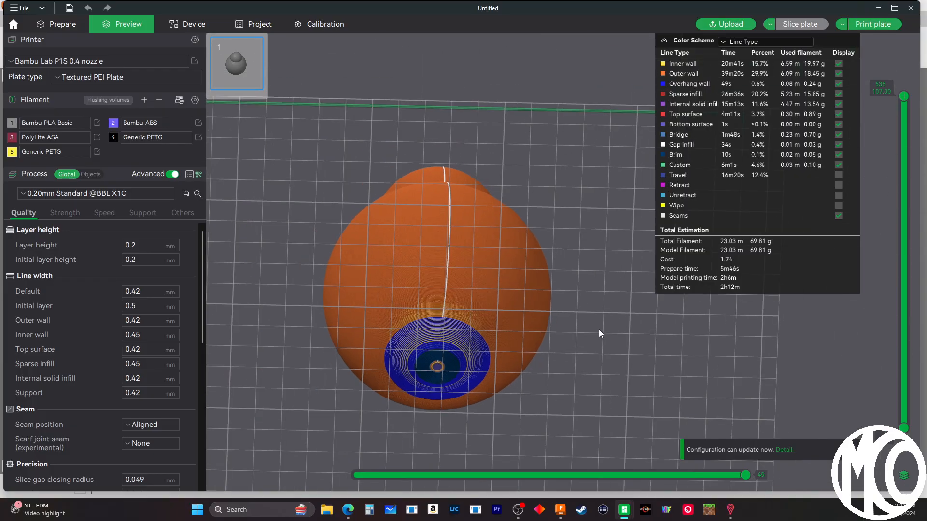
{"action": "left_click_drag", "start_coordinate": [599, 331], "coordinate": [427, 421]}
{"action": "scroll", "coordinate": [420, 425], "scroll_direction": "up", "scroll_amount": 3}
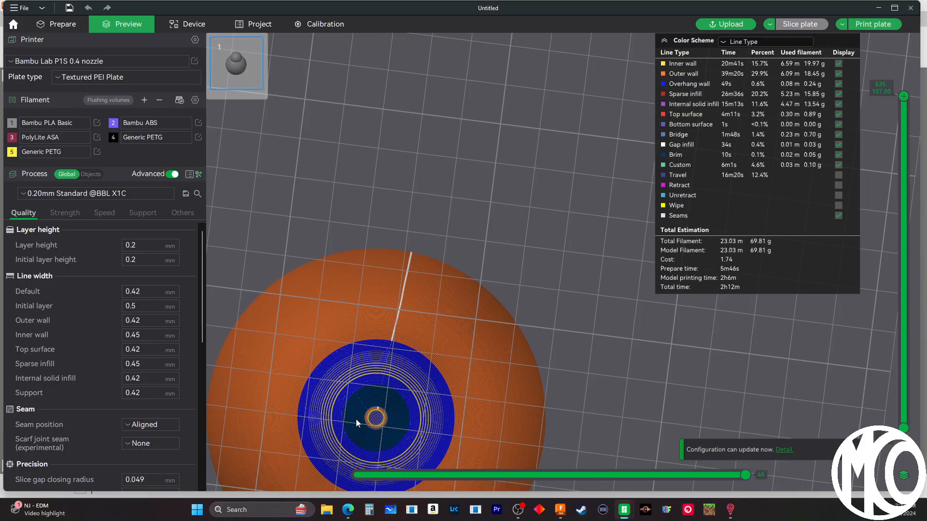
{"action": "scroll", "coordinate": [516, 282], "scroll_direction": "up", "scroll_amount": 4}
{"action": "scroll", "coordinate": [515, 282], "scroll_direction": "down", "scroll_amount": 8}
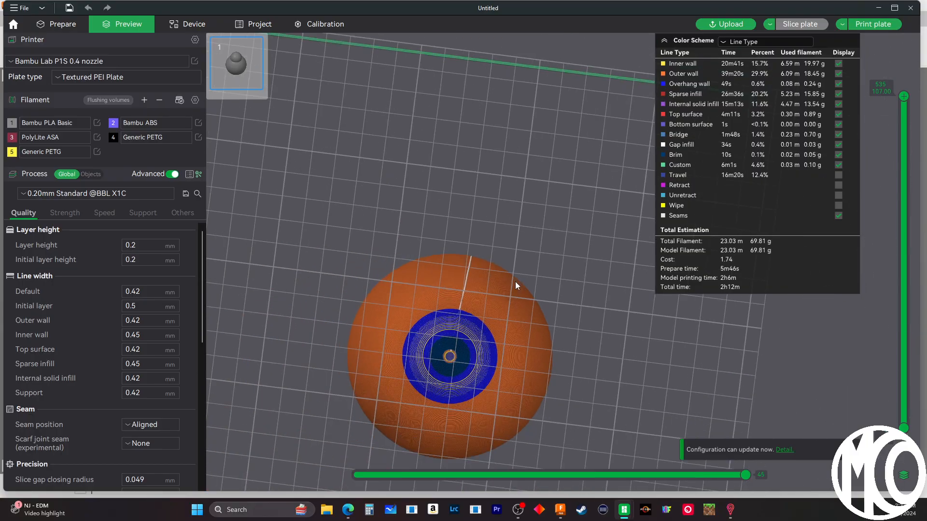
{"action": "left_click_drag", "start_coordinate": [563, 270], "coordinate": [561, 334]}
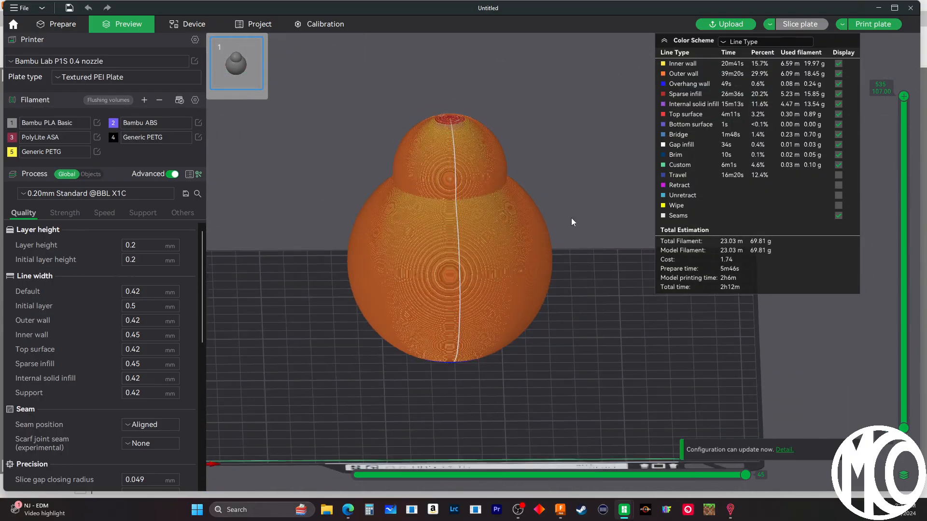
Lower the layer preview to layer 40 and examine the infill inside the solid base
{"action": "left_click_drag", "start_coordinate": [903, 97], "coordinate": [905, 398]}
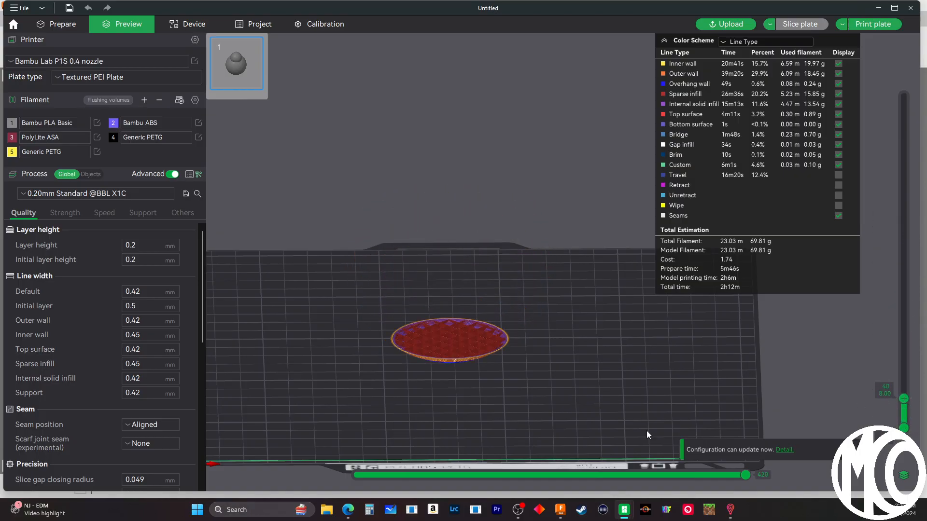
{"action": "scroll", "coordinate": [434, 361], "scroll_direction": "up", "scroll_amount": 2}
{"action": "scroll", "coordinate": [434, 362], "scroll_direction": "up", "scroll_amount": 1}
{"action": "middle_click_drag", "start_coordinate": [524, 345], "coordinate": [649, 236]}
{"action": "scroll", "coordinate": [414, 363], "scroll_direction": "up", "scroll_amount": 5}
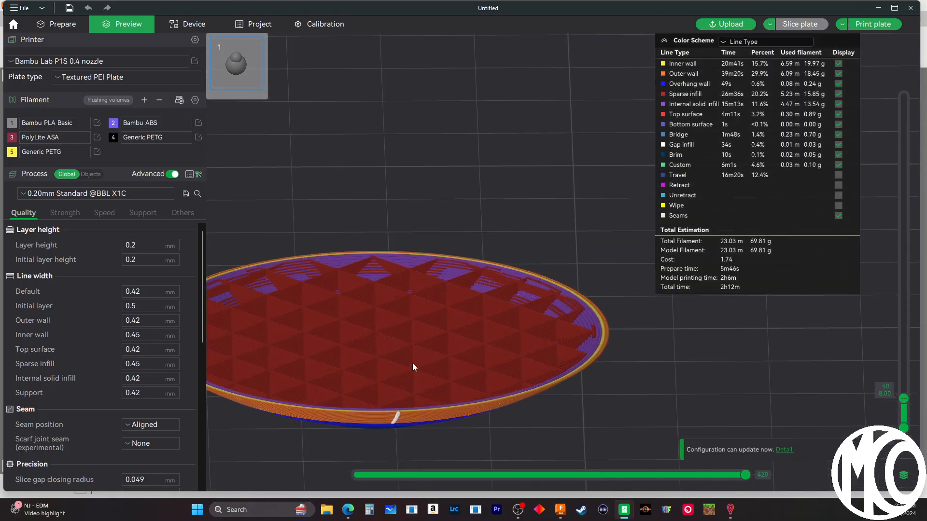
{"action": "middle_click_drag", "start_coordinate": [624, 401], "coordinate": [621, 381]}
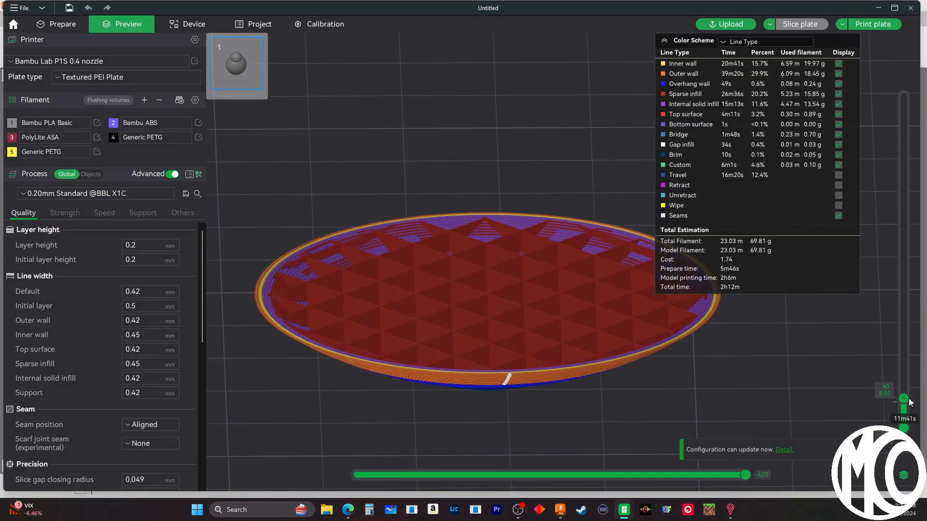
Raise the preview to layer 173 to inspect the hollow shell and column, and show all layers to view the complete body
{"action": "left_click_drag", "start_coordinate": [902, 401], "coordinate": [890, 317]}
{"action": "scroll", "coordinate": [499, 368], "scroll_direction": "down", "scroll_amount": 10}
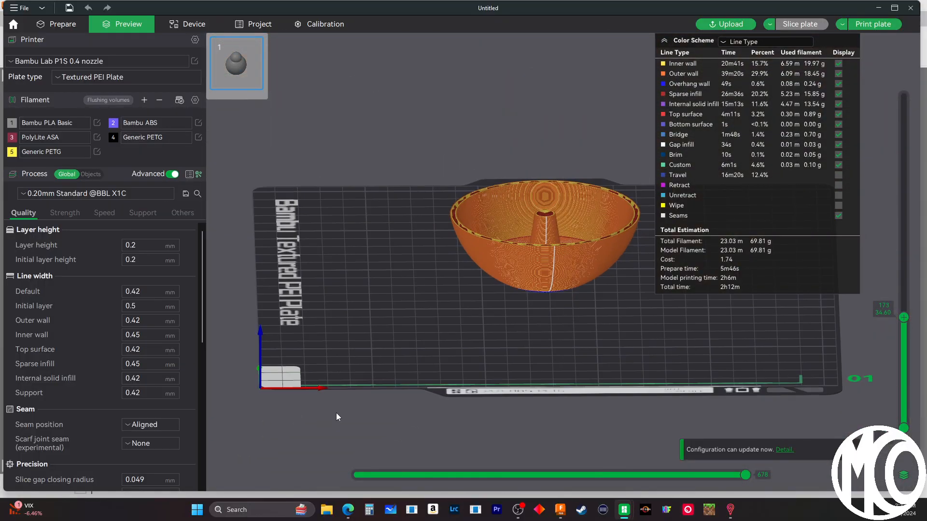
{"action": "middle_click_drag", "start_coordinate": [442, 384], "coordinate": [371, 443]}
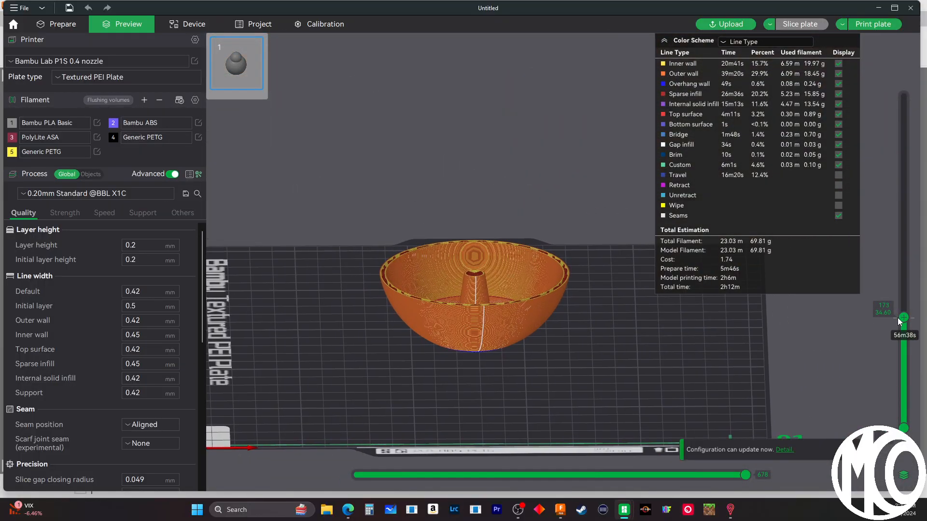
{"action": "left_click_drag", "start_coordinate": [904, 317], "coordinate": [883, 92]}
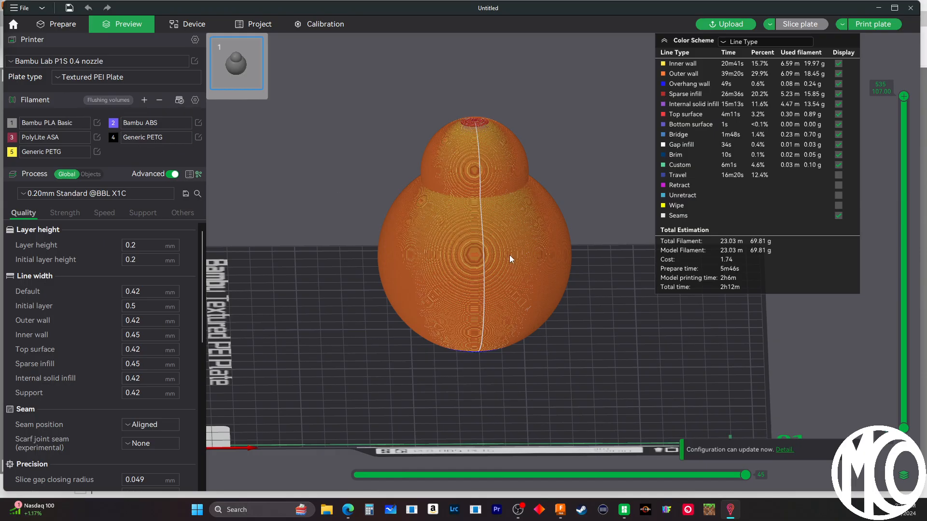
{"action": "scroll", "coordinate": [509, 255], "scroll_direction": "up", "scroll_amount": 2}
{"action": "scroll", "coordinate": [509, 255], "scroll_direction": "down", "scroll_amount": 5}
{"action": "left_click_drag", "start_coordinate": [606, 333], "coordinate": [600, 356]}
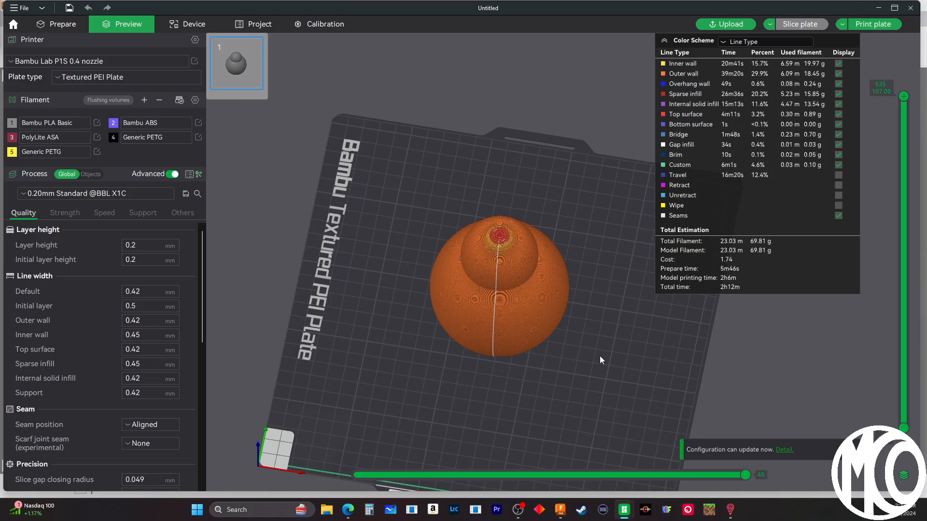
{"action": "left_click_drag", "start_coordinate": [599, 355], "coordinate": [555, 328]}
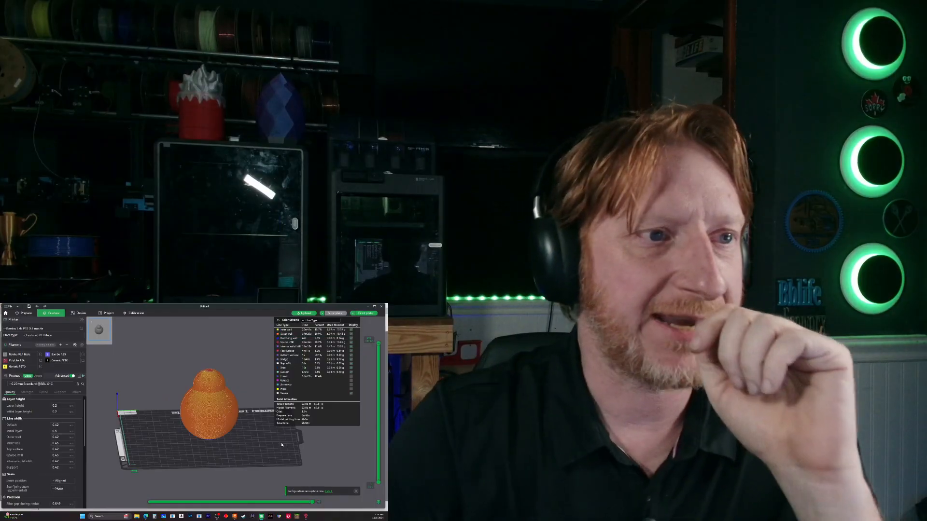
{"action": "left_click_drag", "start_coordinate": [281, 445], "coordinate": [217, 425]}
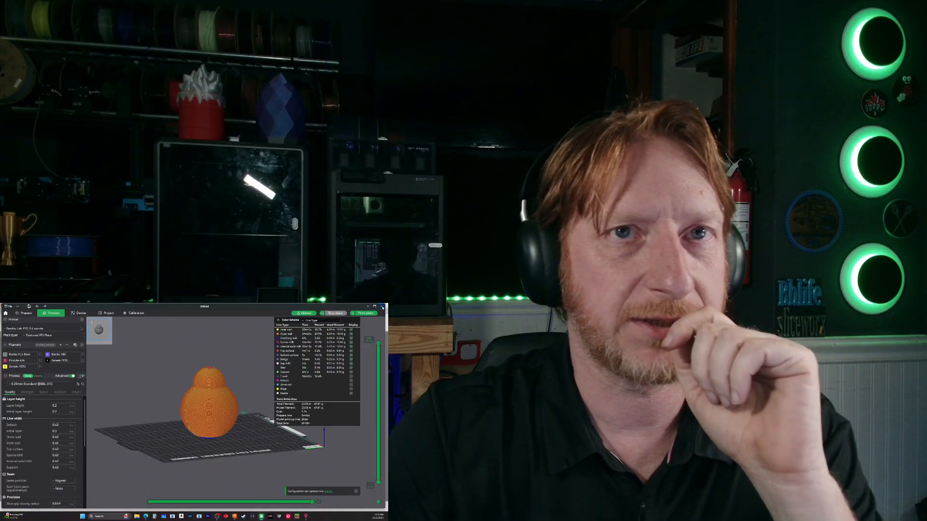
Close Bambu Studio without saving the project and return to the body in Fusion
{"action": "left_click", "coordinate": [382, 306]}
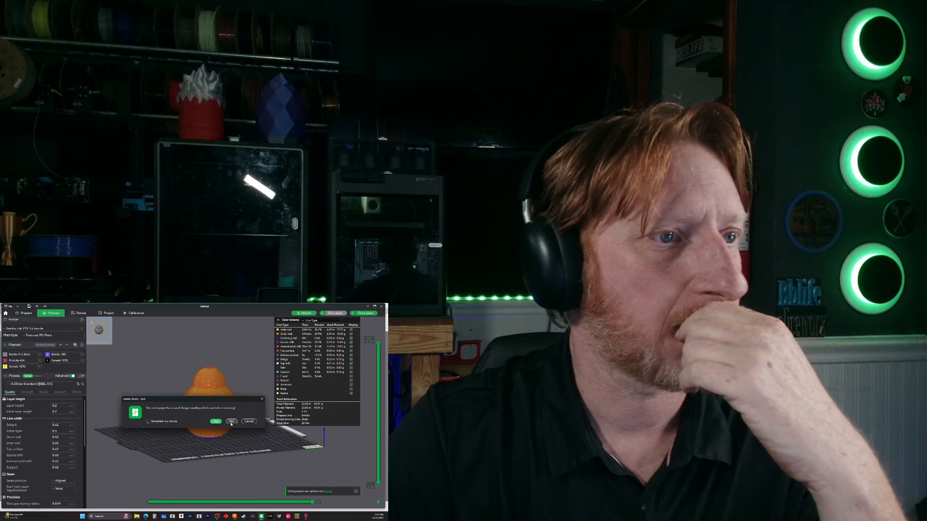
{"action": "left_click", "coordinate": [231, 422]}
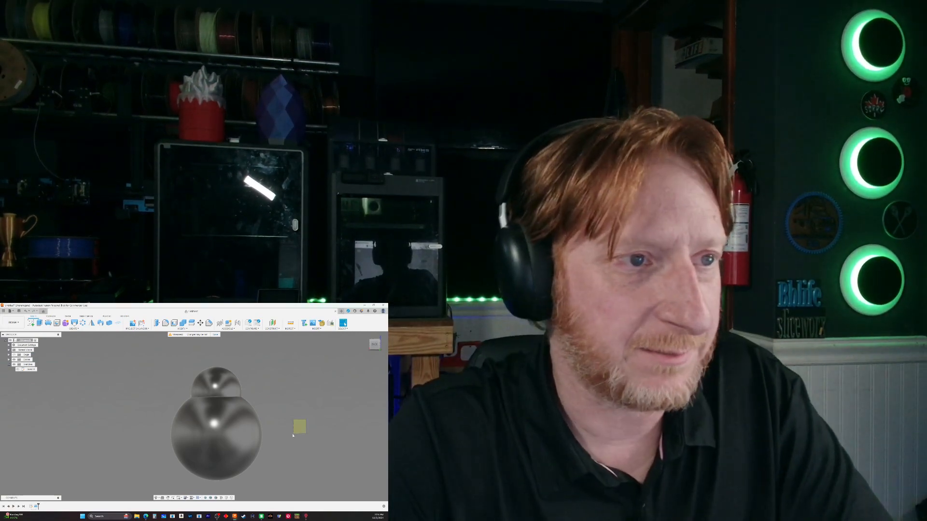
{"action": "mouse_move", "coordinate": [309, 422]}
{"action": "middle_mouse_down", "text": "shift"}
{"action": "mouse_move", "coordinate": [292, 445]}
{"action": "mouse_move", "coordinate": [295, 427]}
{"action": "middle_mouse_up", "text": "shift"}
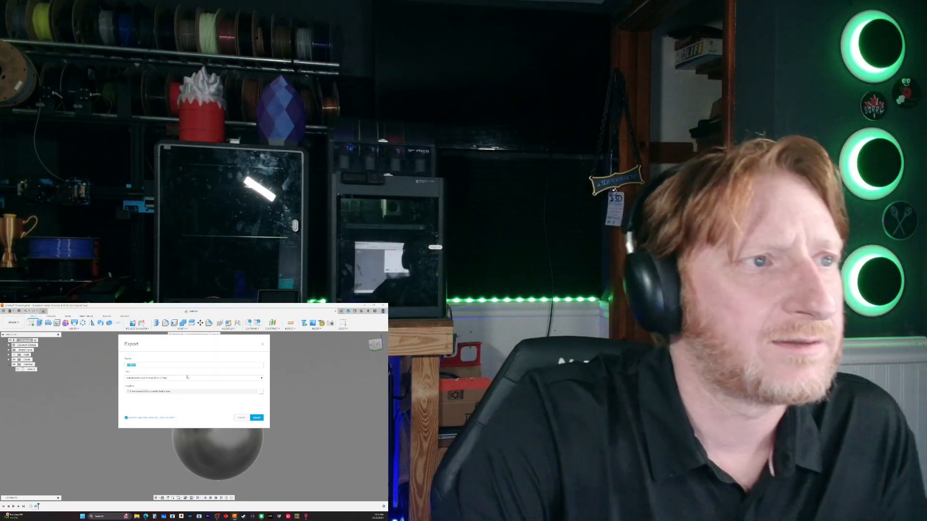
Set the design's export file type to OBJ
{"action": "left_click", "coordinate": [192, 378]}
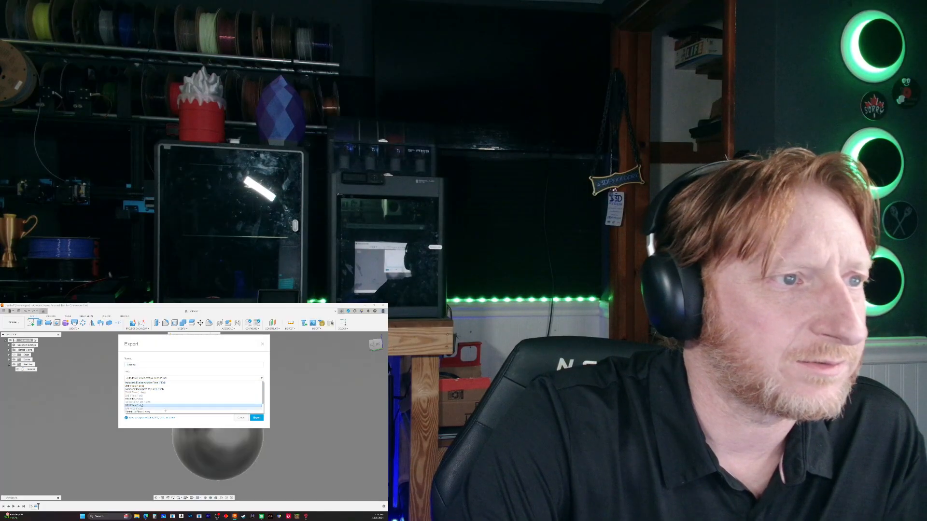
{"action": "scroll", "coordinate": [163, 407], "scroll_direction": "down", "scroll_amount": 2}
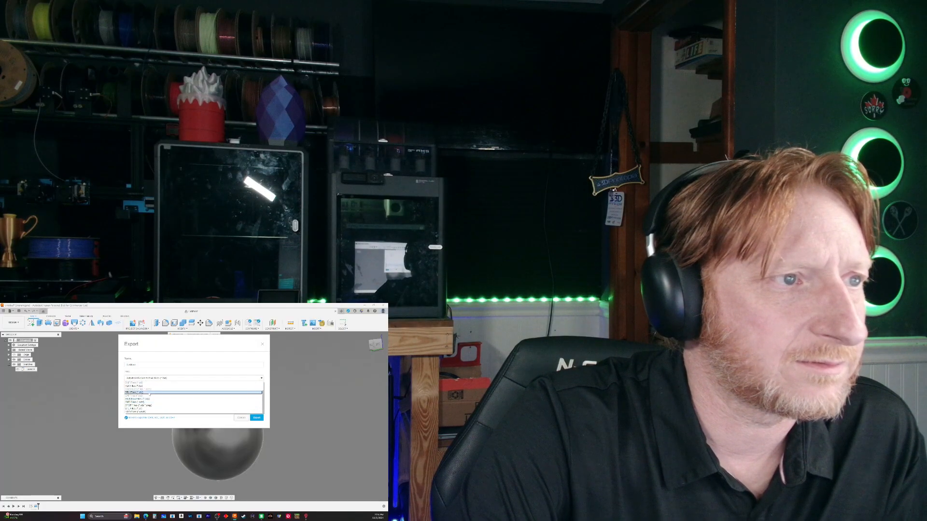
{"action": "left_click", "coordinate": [150, 392]}
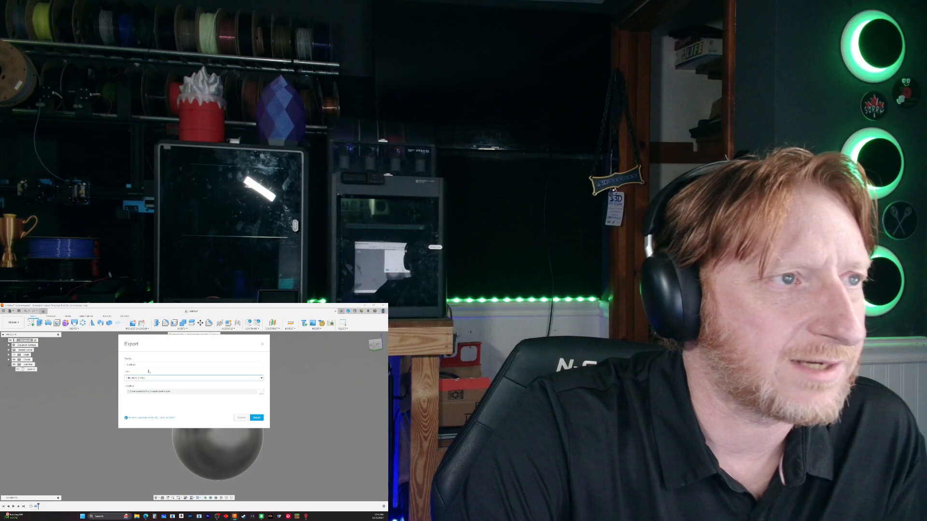
Create a new folder named blenderorg in Documents as the OBJ export location and open it
{"action": "left_click", "coordinate": [260, 394]}
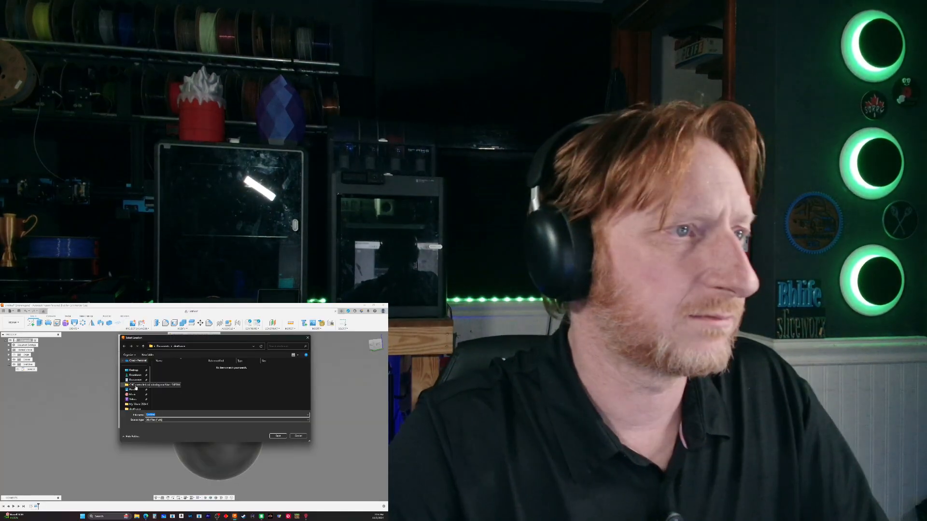
{"action": "left_click", "coordinate": [135, 380]}
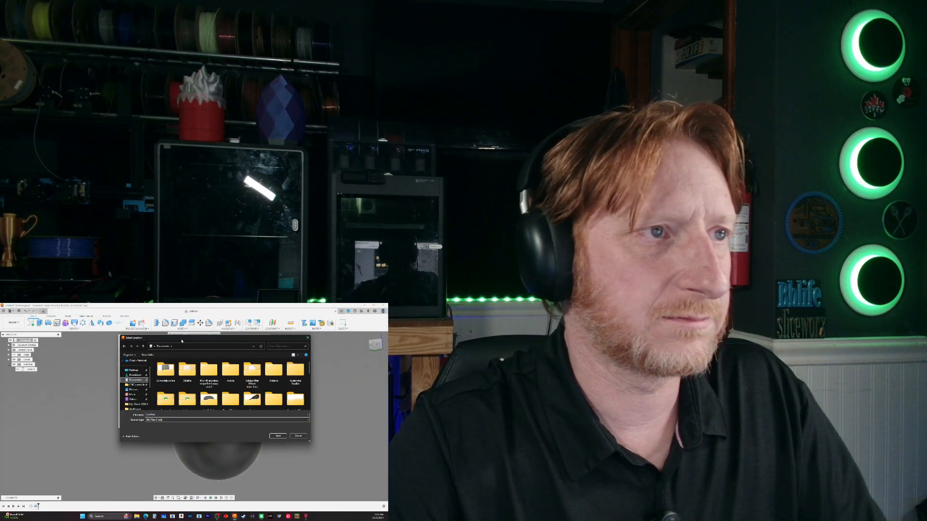
{"action": "left_click", "coordinate": [148, 356]}
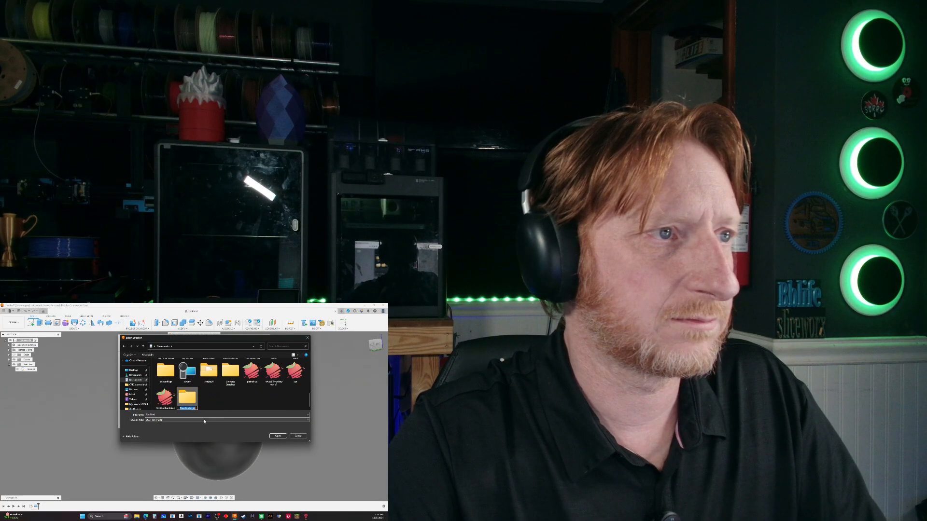
{"action": "type", "text": "blenderorg"}
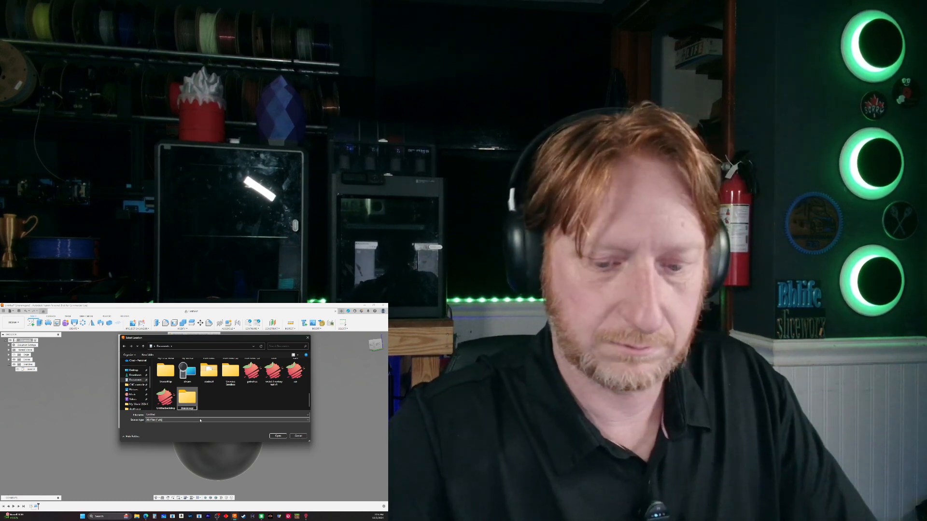
{"action": "key", "text": "Return"}
{"action": "double_click", "coordinate": [186, 398]}
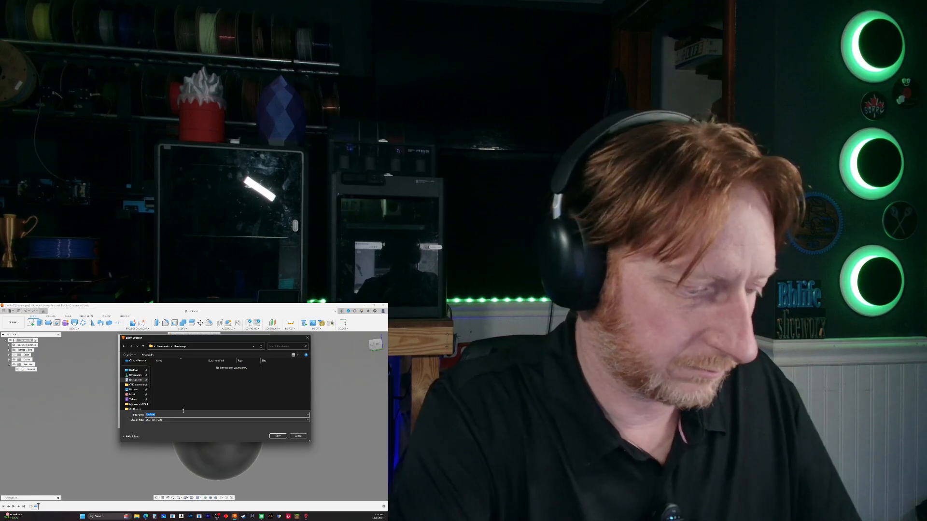
Name the export file and export the two-sphere body as an OBJ into the new folder
{"action": "type", "text": "d"}
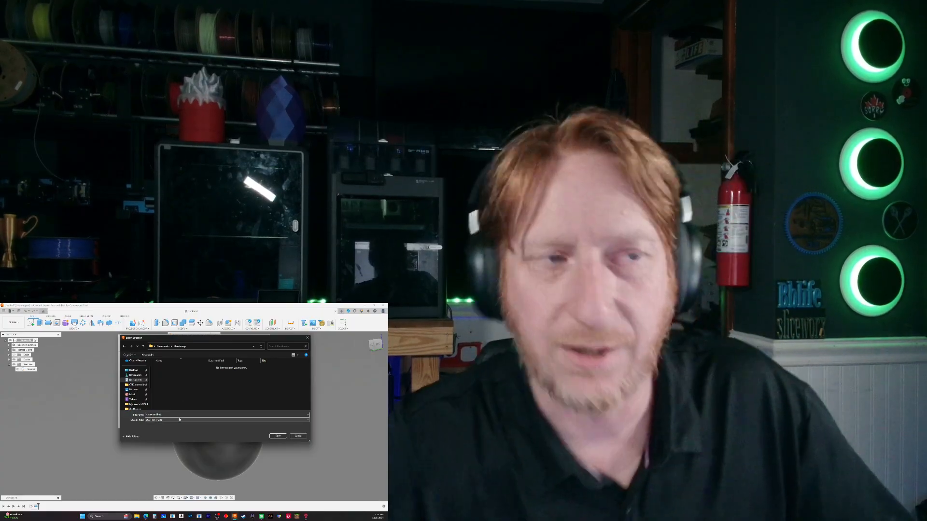
{"action": "left_click", "coordinate": [280, 437]}
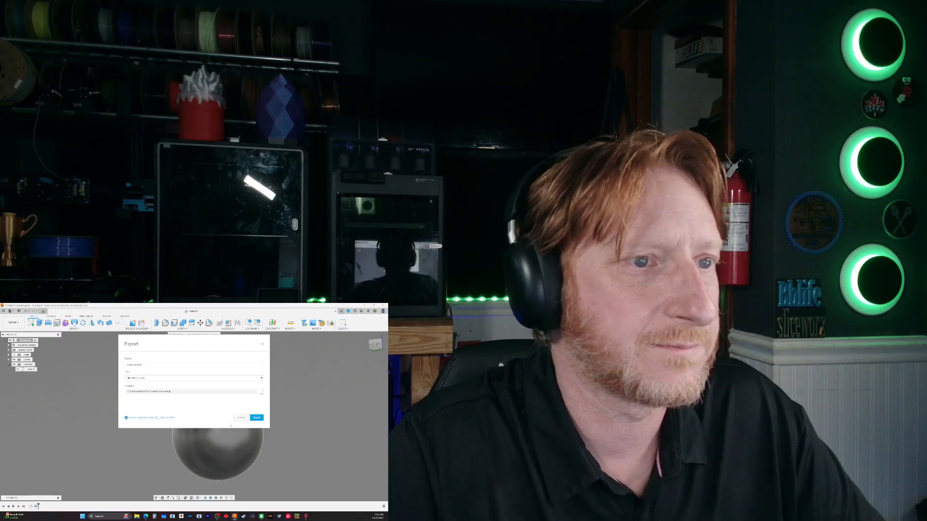
{"action": "left_click", "coordinate": [257, 418]}
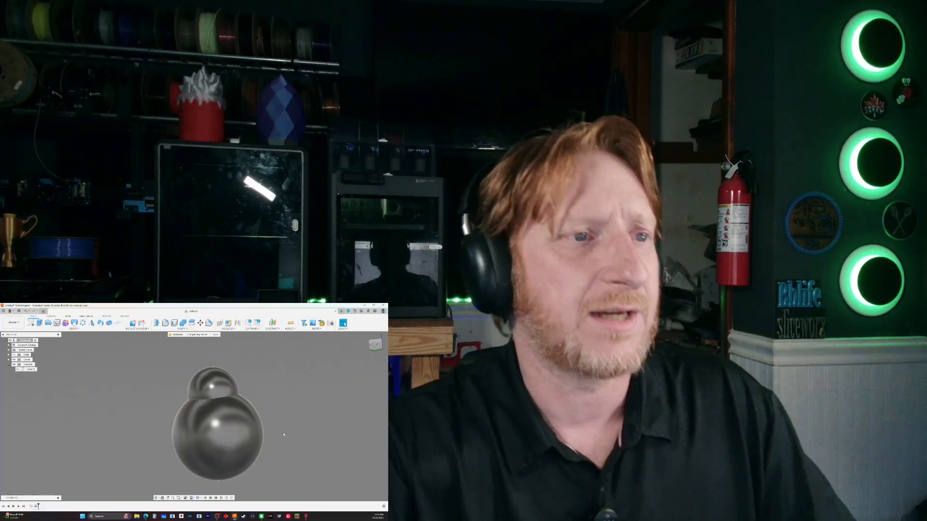
Examine the outside of the two-sphere body from several angles and distances
{"action": "middle_click_drag", "start_coordinate": [266, 445], "coordinate": [288, 441], "text": "shift"}
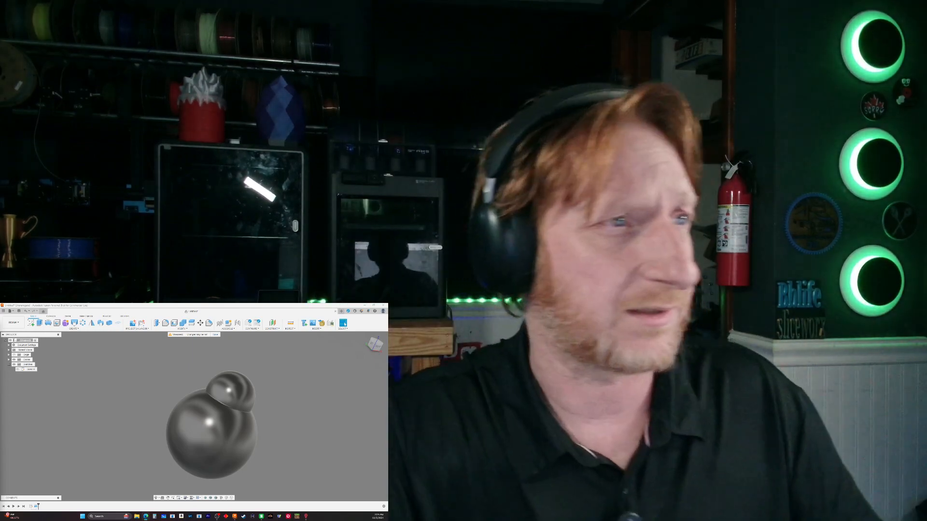
{"action": "scroll", "coordinate": [125, 416], "scroll_direction": "down", "scroll_amount": 3}
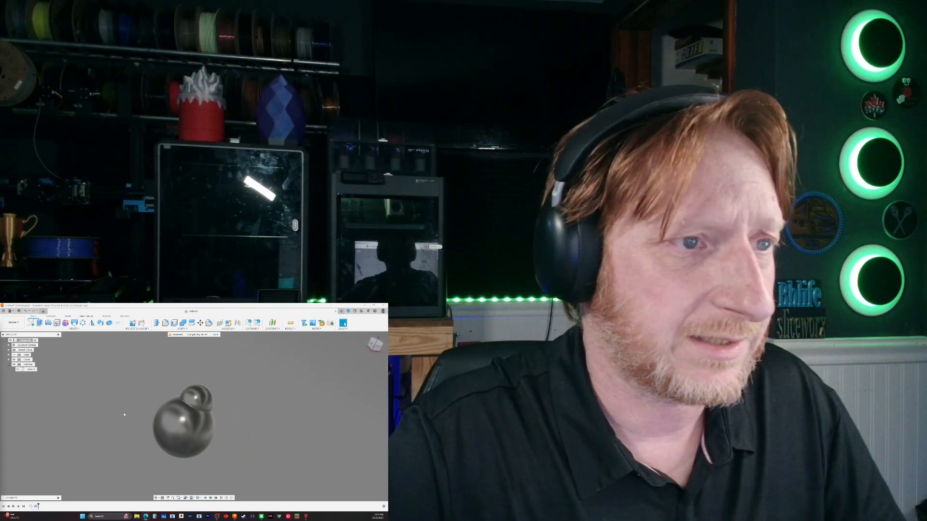
{"action": "scroll", "coordinate": [186, 419], "scroll_direction": "down", "scroll_amount": 3}
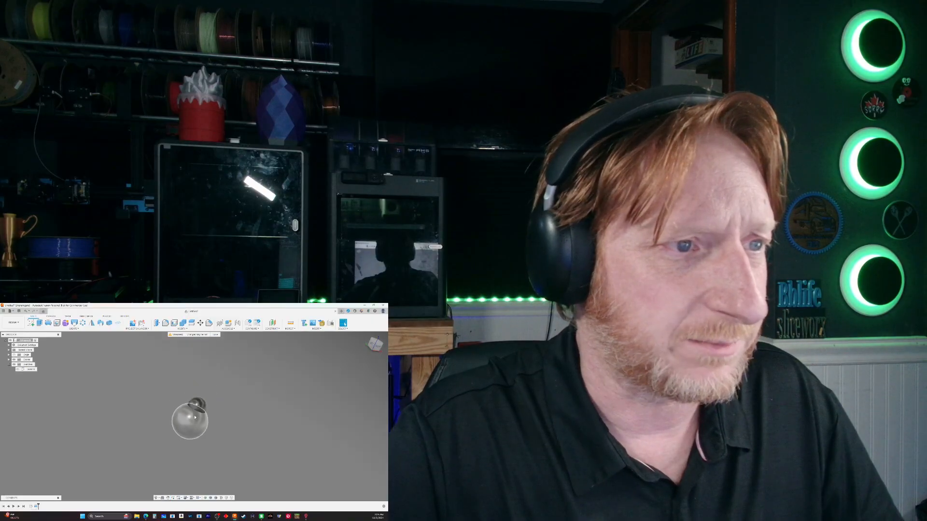
{"action": "scroll", "coordinate": [195, 406], "scroll_direction": "up", "scroll_amount": 6}
{"action": "scroll", "coordinate": [224, 443], "scroll_direction": "down", "scroll_amount": 3}
{"action": "middle_click_drag", "start_coordinate": [316, 465], "coordinate": [287, 464], "text": "shift"}
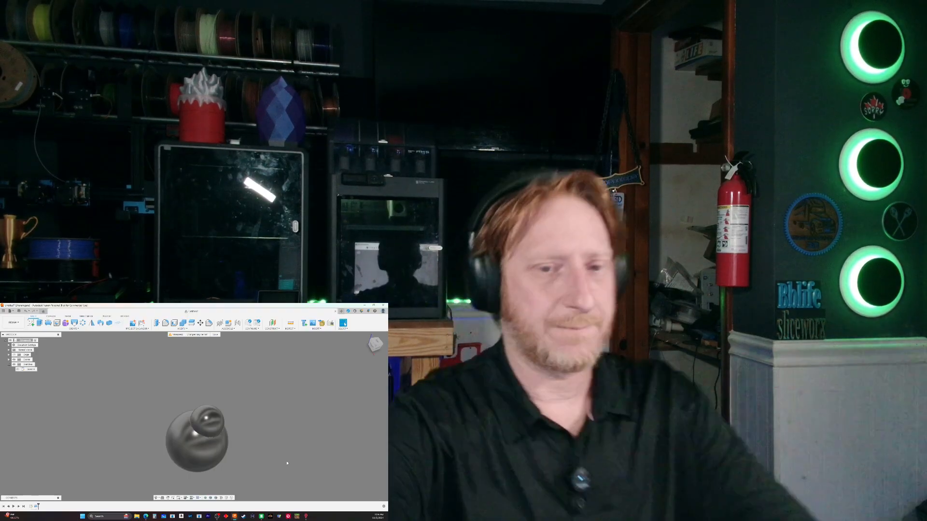
{"action": "middle_click_drag", "start_coordinate": [287, 463], "coordinate": [267, 429], "text": "shift"}
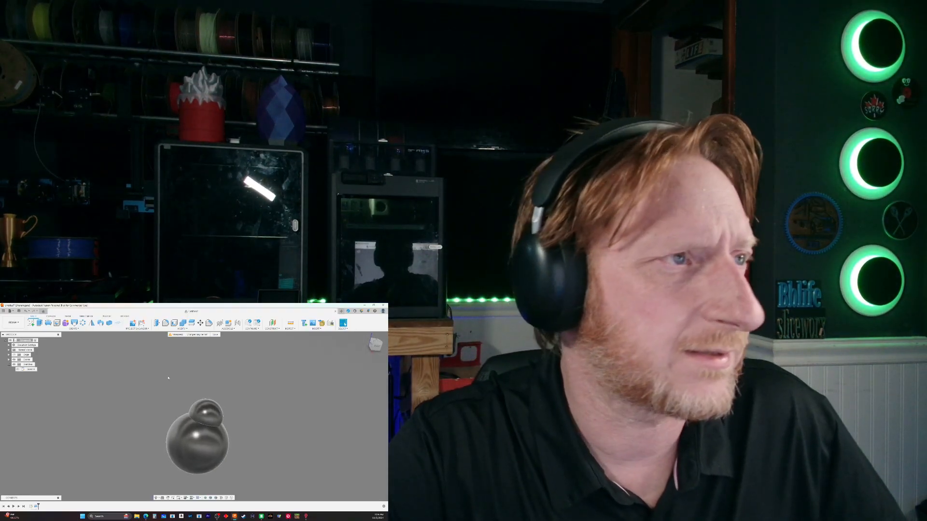
{"action": "middle_click_drag", "start_coordinate": [168, 378], "coordinate": [295, 420], "text": "shift"}
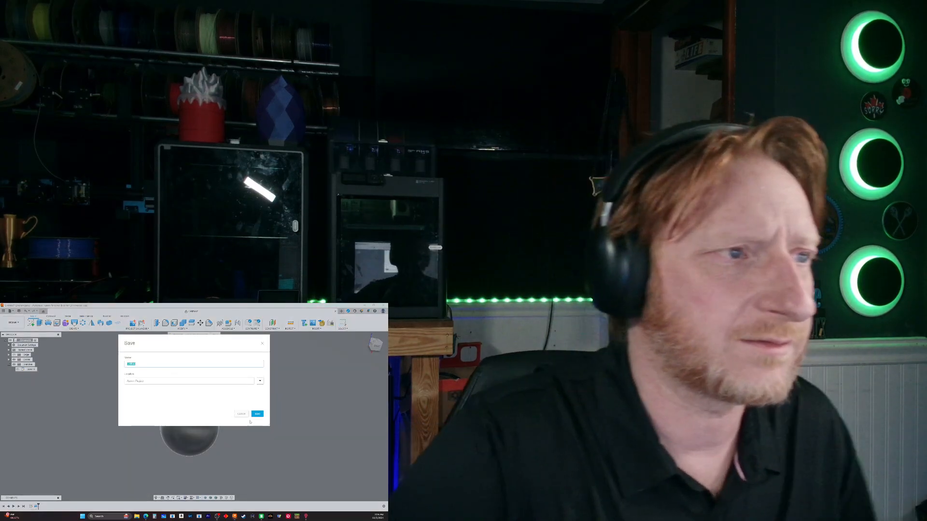
Save the design under its default name and close Fusion
{"action": "left_click", "coordinate": [256, 415]}
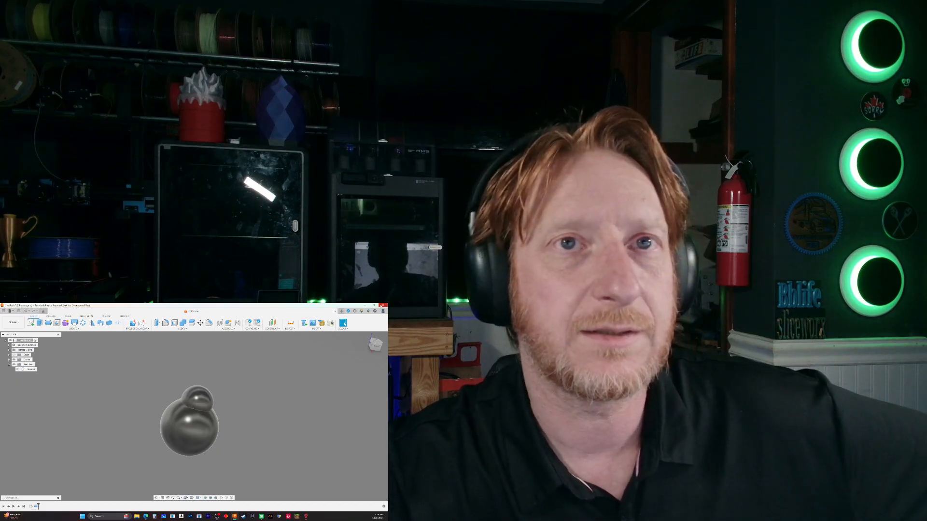
{"action": "left_click", "coordinate": [382, 305]}
{"action": "left_click", "coordinate": [216, 421]}
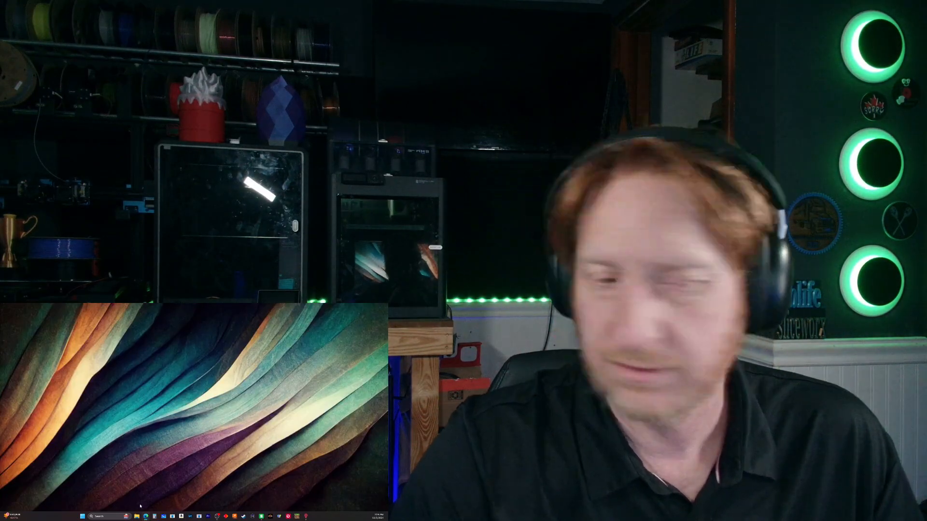
Find and launch Blender 4.2.3.0 from the desktop, and maximize its window
{"action": "left_click", "coordinate": [102, 516]}
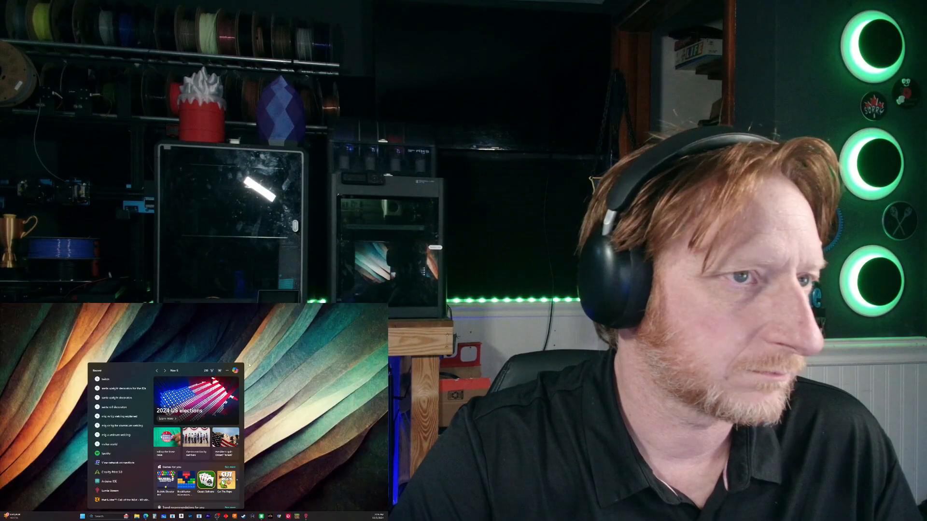
{"action": "left_click", "coordinate": [84, 516]}
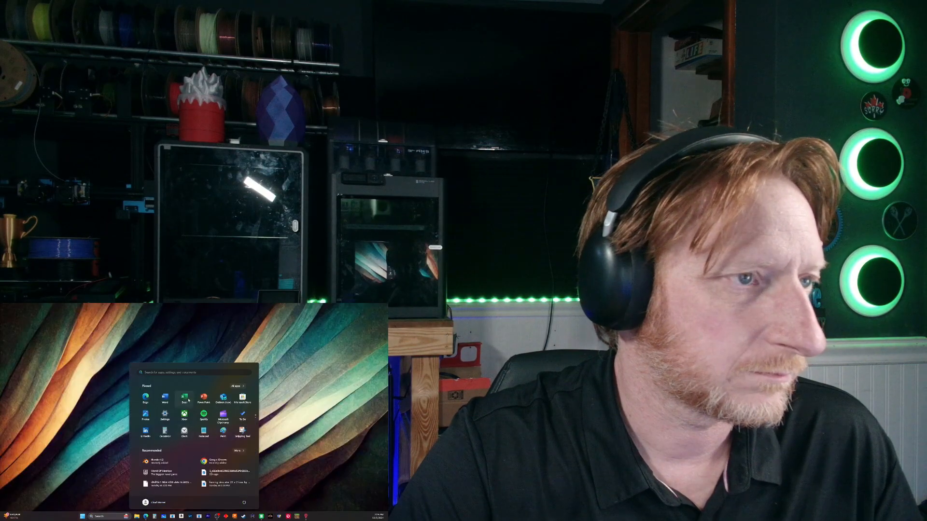
{"action": "left_click", "coordinate": [179, 373]}
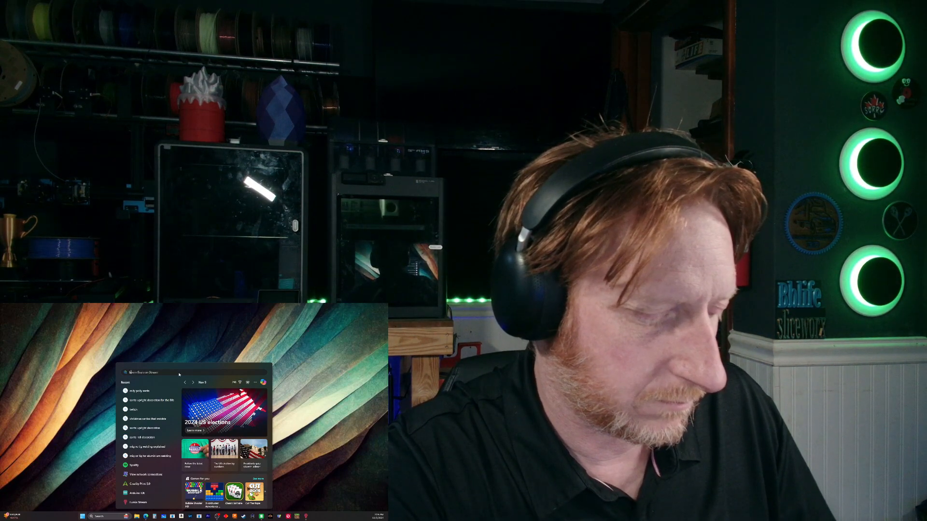
{"action": "type", "text": "bl"}
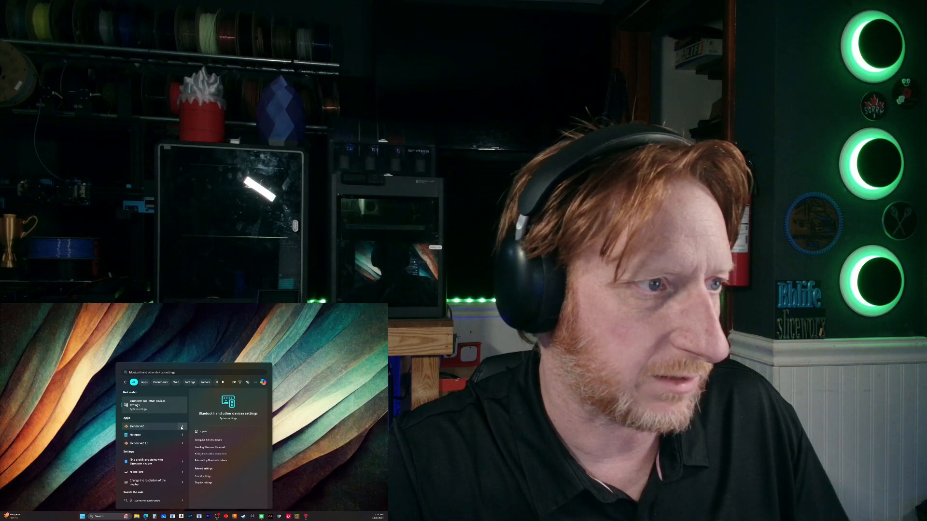
{"action": "left_click", "coordinate": [181, 428]}
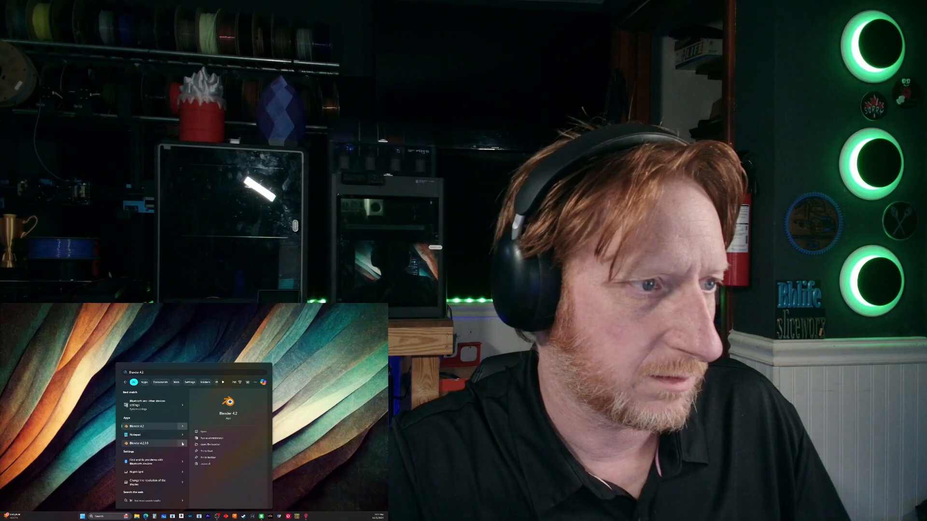
{"action": "left_click", "coordinate": [183, 443]}
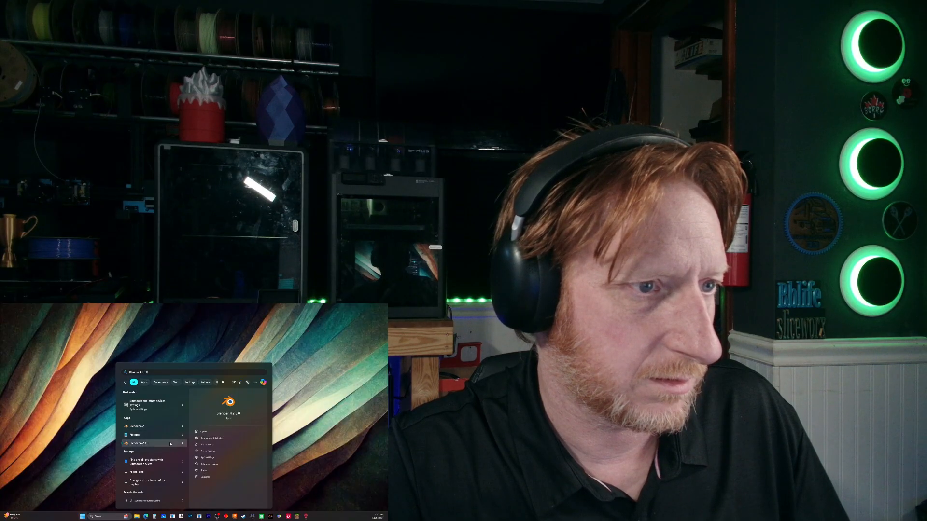
{"action": "left_click", "coordinate": [170, 444]}
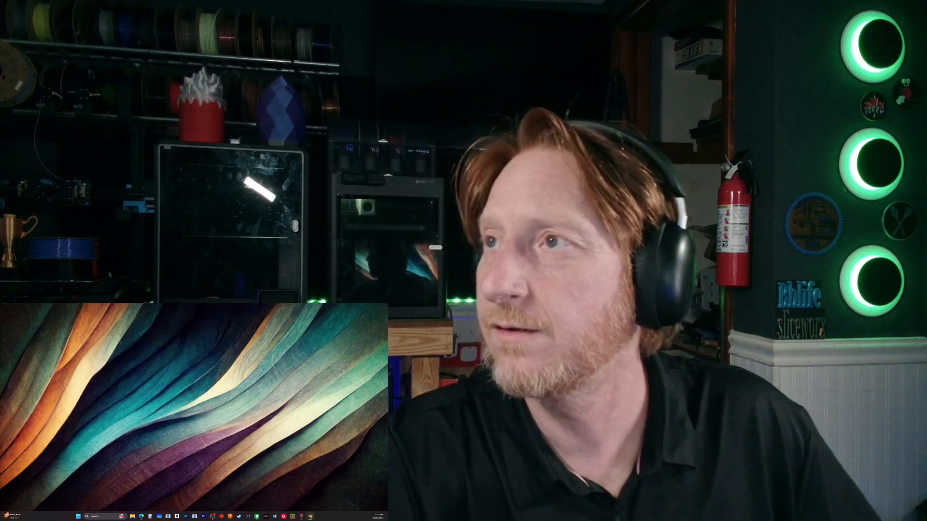
{"action": "left_click_drag", "start_coordinate": [235, 337], "coordinate": [217, 304]}
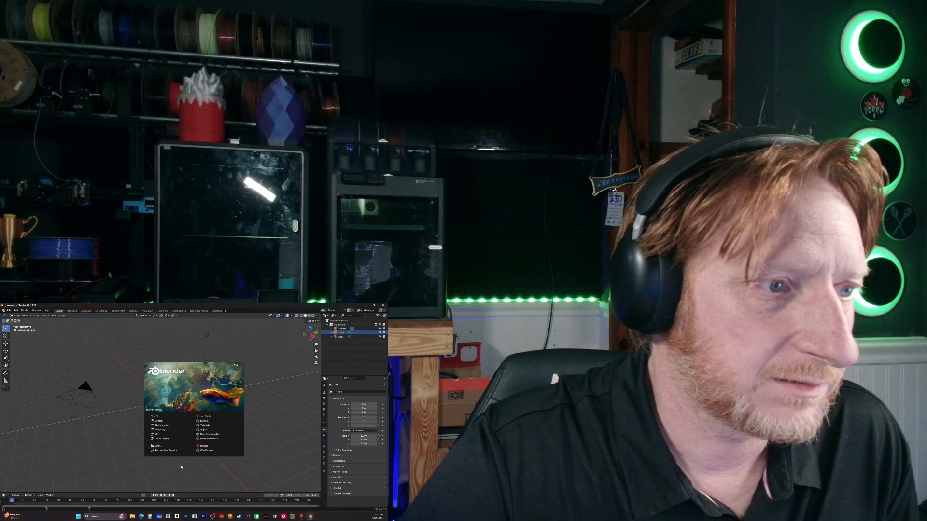
{"action": "left_click", "coordinate": [158, 446]}
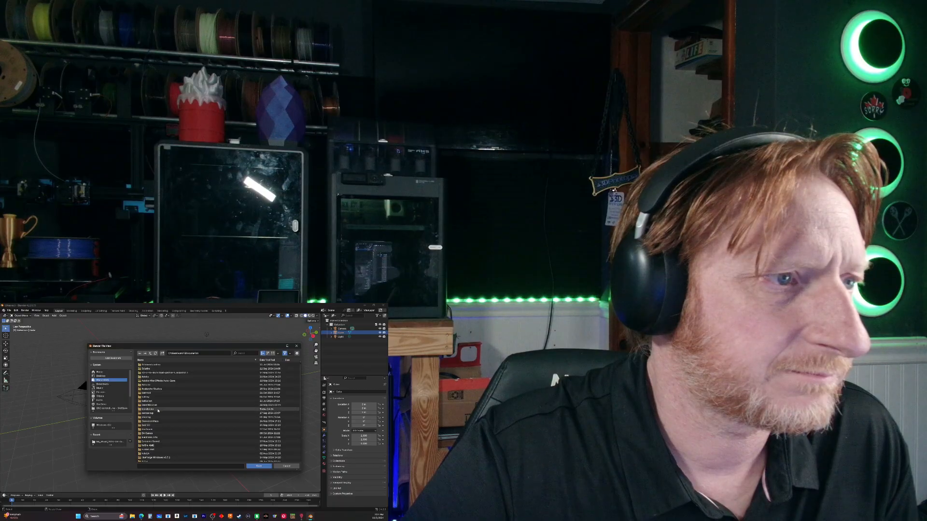
{"action": "left_click", "coordinate": [157, 410]}
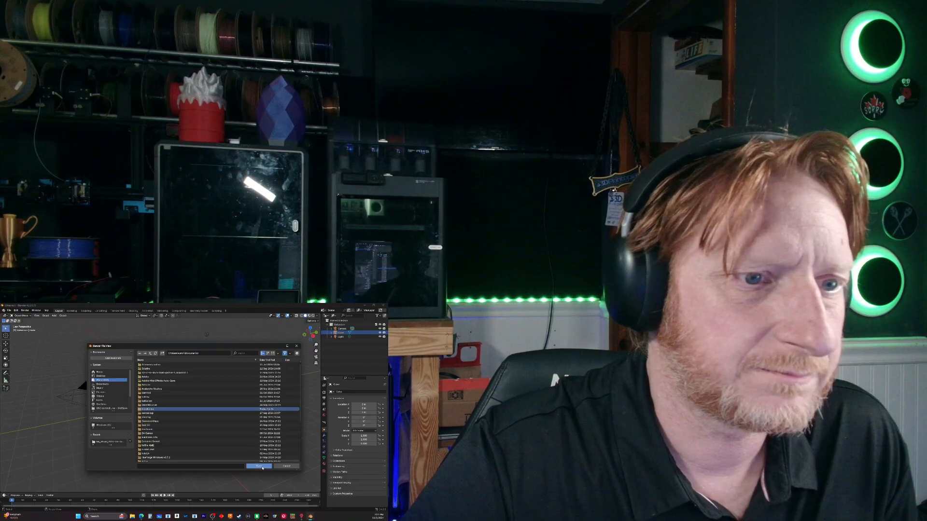
{"action": "left_click", "coordinate": [260, 466]}
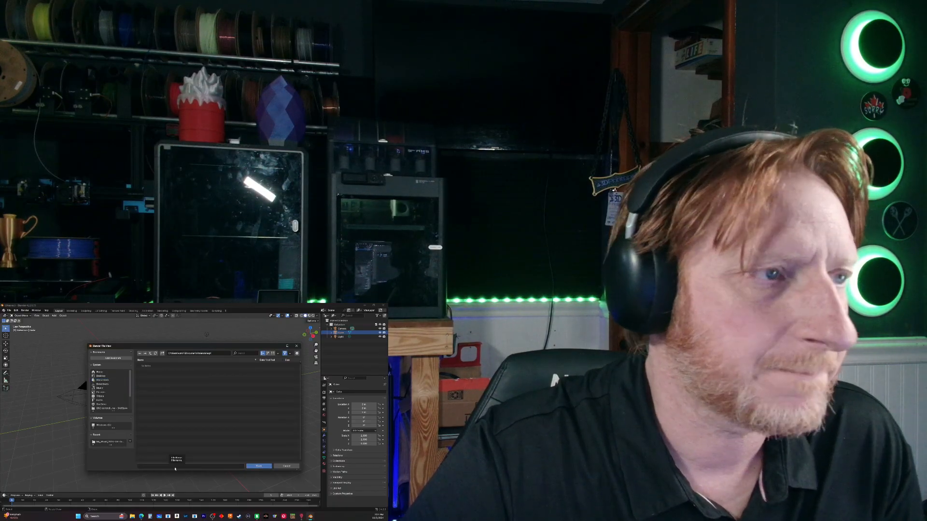
{"action": "left_click", "coordinate": [286, 466]}
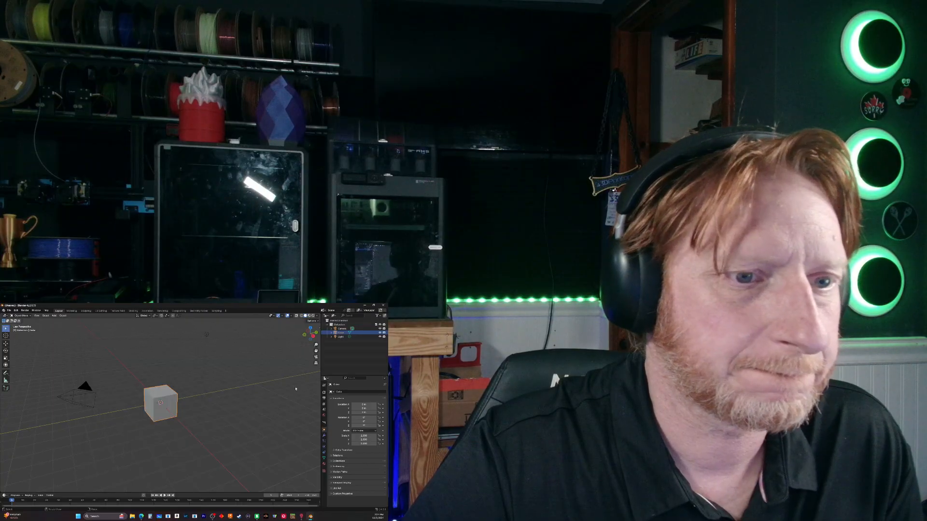
Import the exported OBJ file of the two-sphere body from the blenderorg folder in Documents into the scene
{"action": "left_click", "coordinate": [9, 311]}
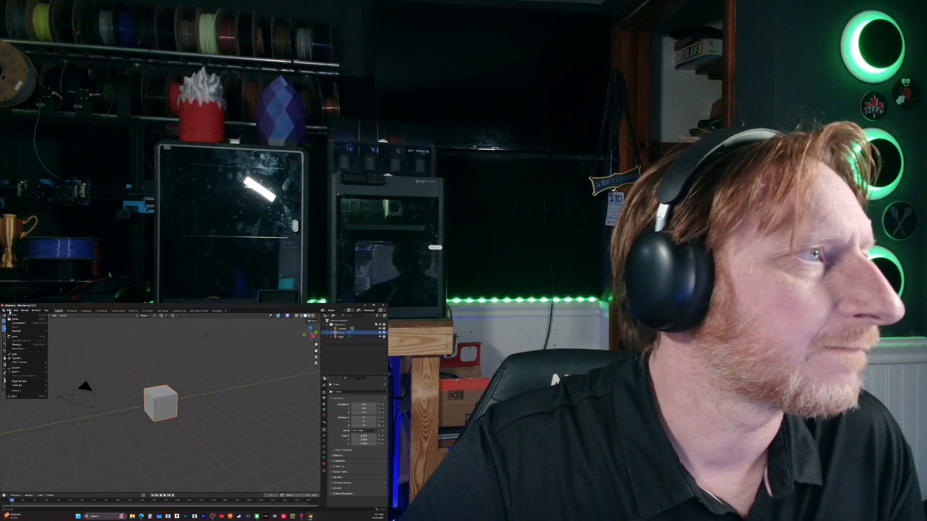
{"action": "mouse_move", "coordinate": [22, 369]}
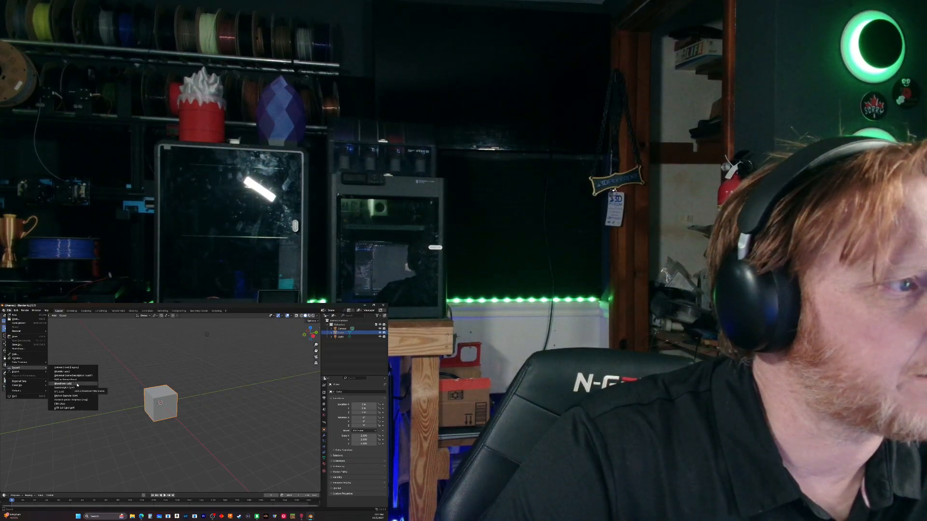
{"action": "left_click", "coordinate": [77, 385]}
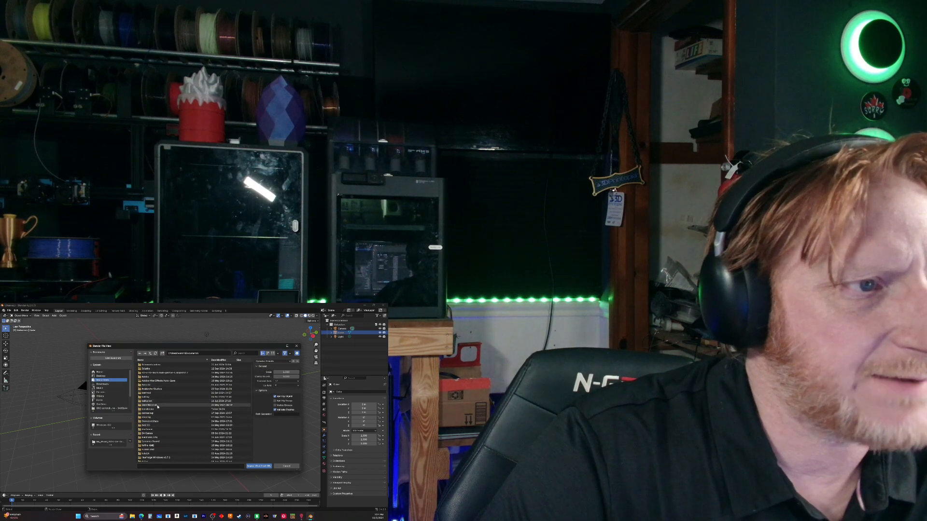
{"action": "left_click", "coordinate": [154, 409]}
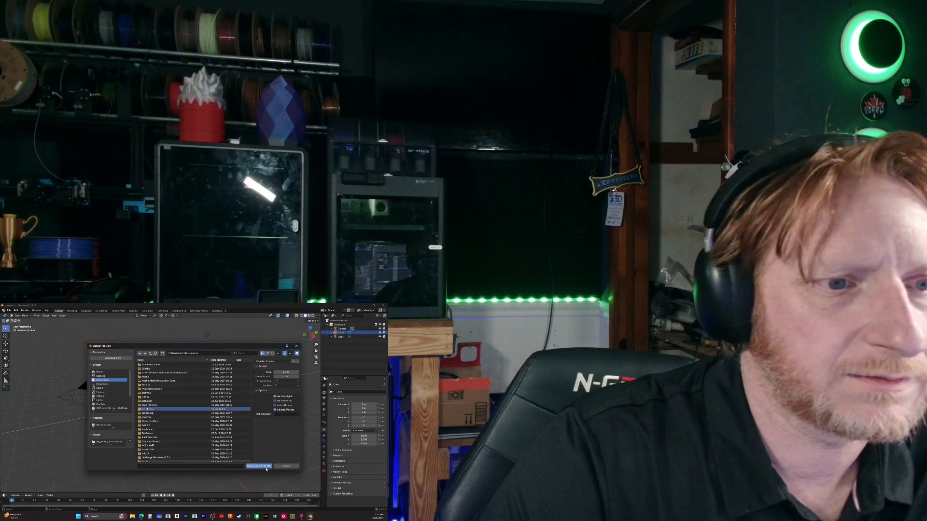
{"action": "left_click", "coordinate": [263, 466]}
{"action": "left_click", "coordinate": [265, 467]}
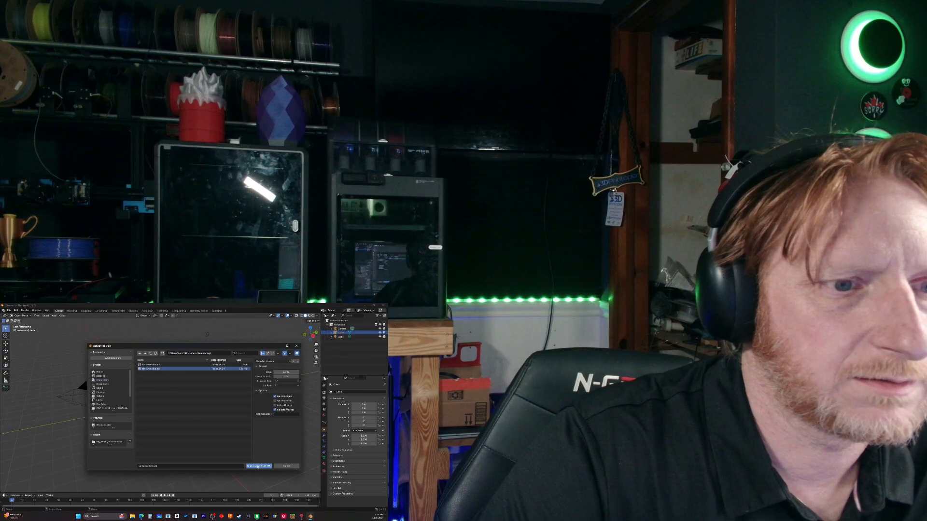
{"action": "left_click", "coordinate": [258, 467]}
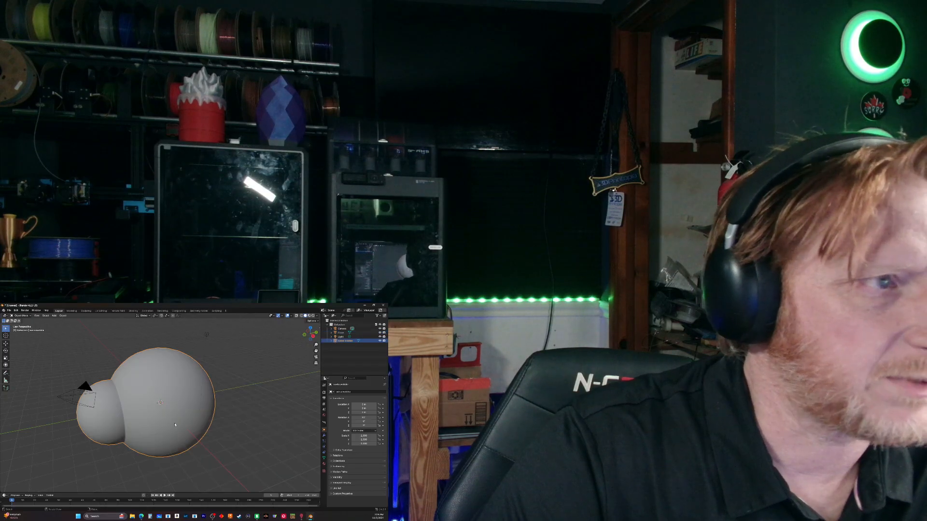
Apply Shade Smooth to the imported two-sphere body
{"action": "left_click_drag", "start_coordinate": [252, 425], "coordinate": [247, 434]}
{"action": "right_click", "coordinate": [243, 446]}
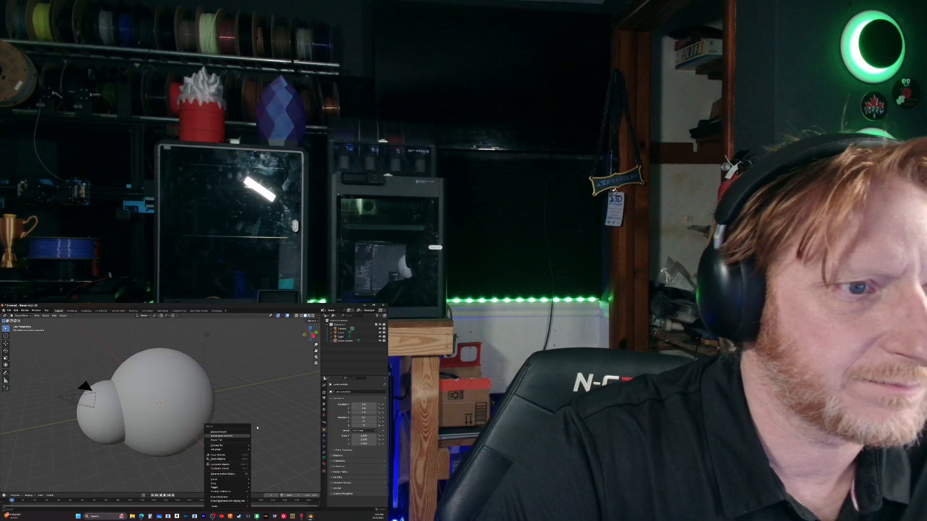
{"action": "right_click", "coordinate": [193, 405]}
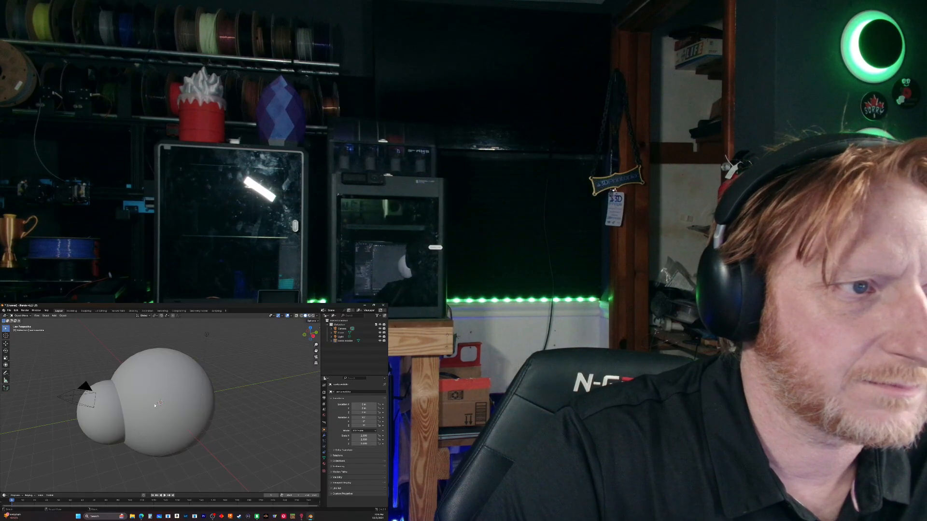
{"action": "left_click", "coordinate": [155, 405]}
{"action": "right_click", "coordinate": [170, 405]}
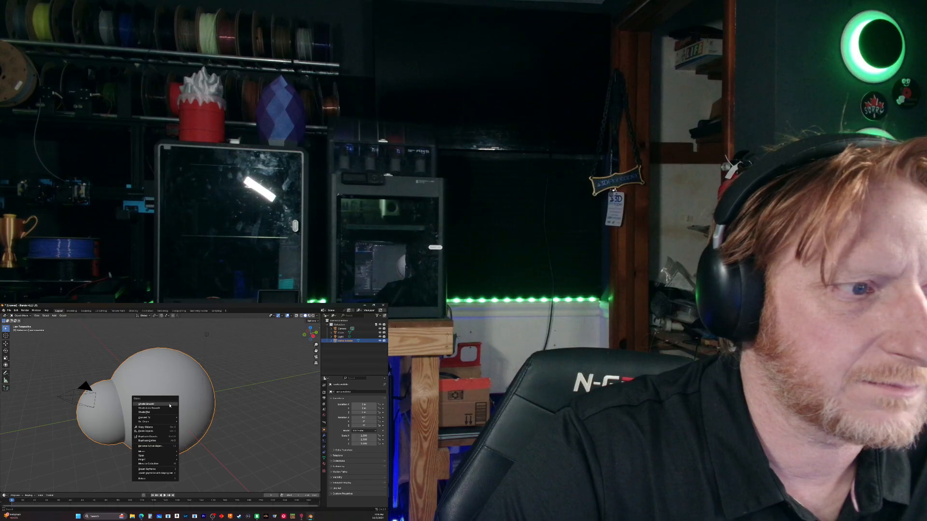
{"action": "left_click", "coordinate": [169, 405]}
{"action": "left_click", "coordinate": [4, 495]}
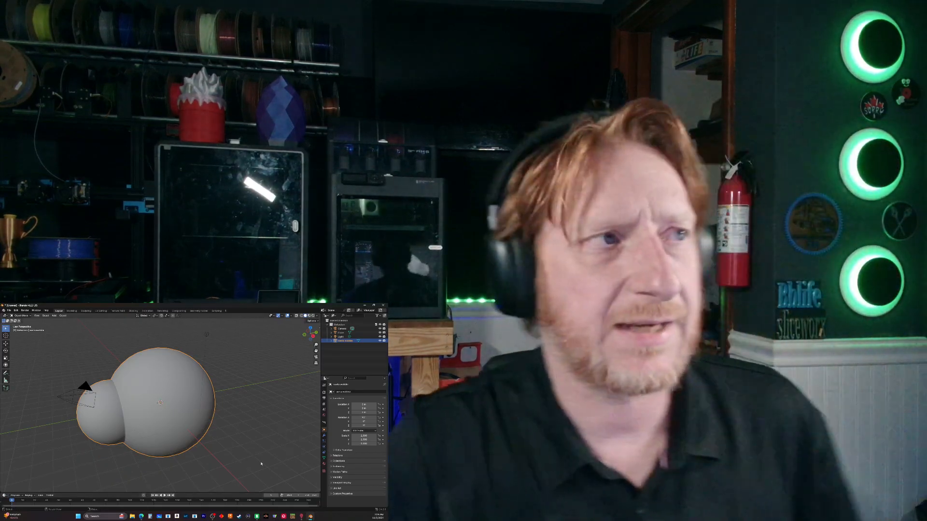
Switch the two-sphere body from Object Mode to Sculpt Mode
{"action": "left_click", "coordinate": [21, 316]}
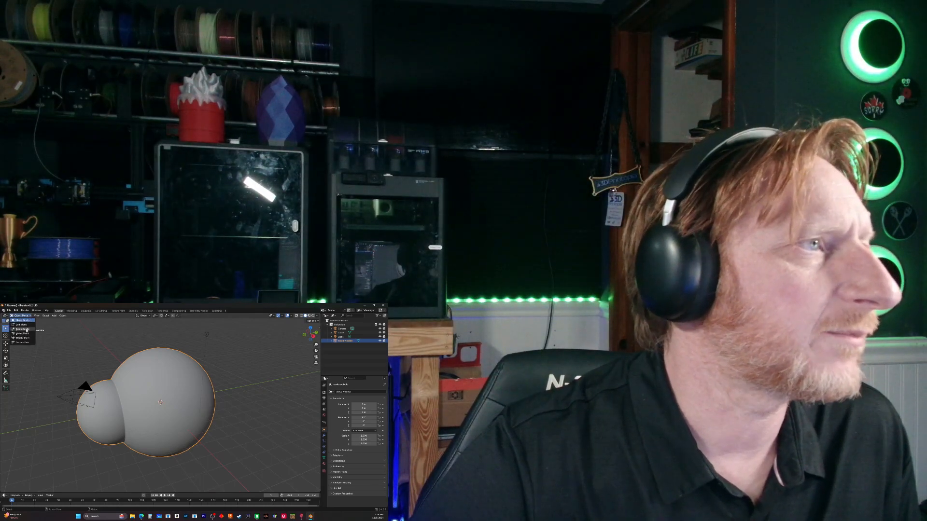
{"action": "left_click", "coordinate": [23, 329]}
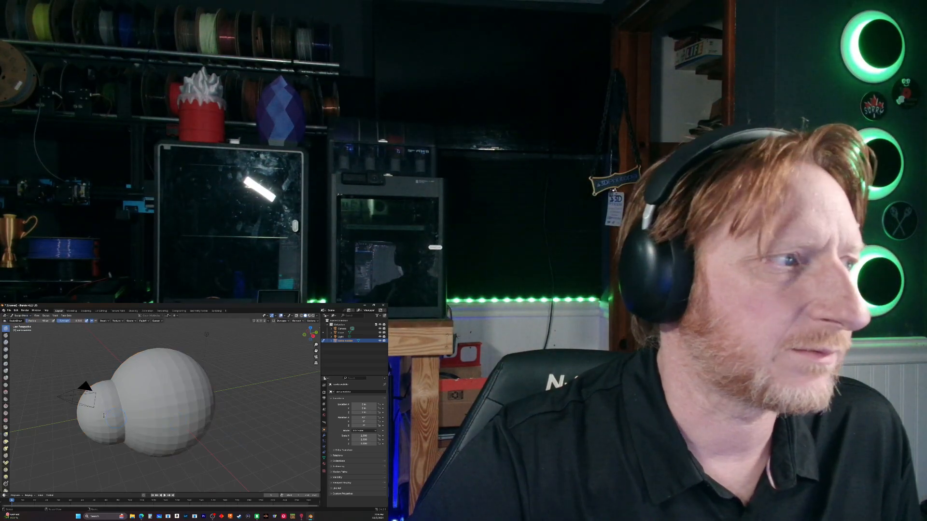
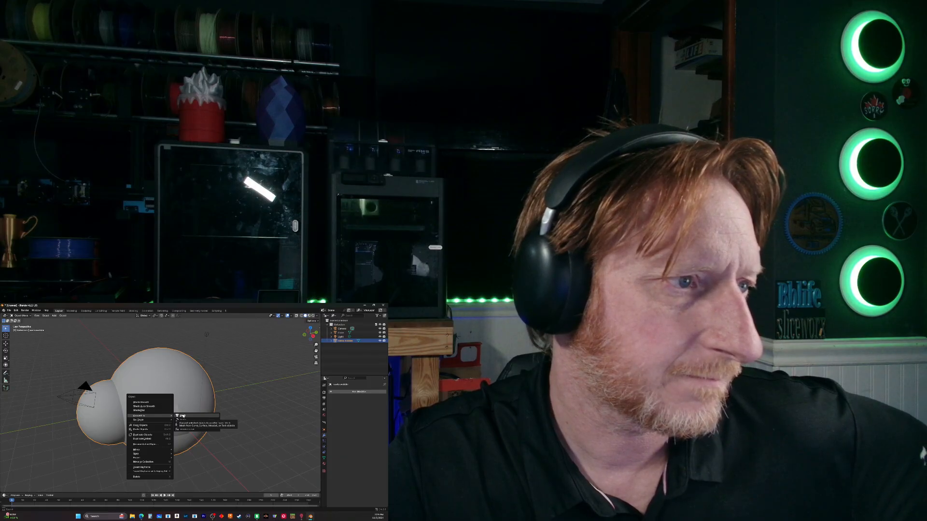
{"action": "mouse_move", "coordinate": [168, 421]}
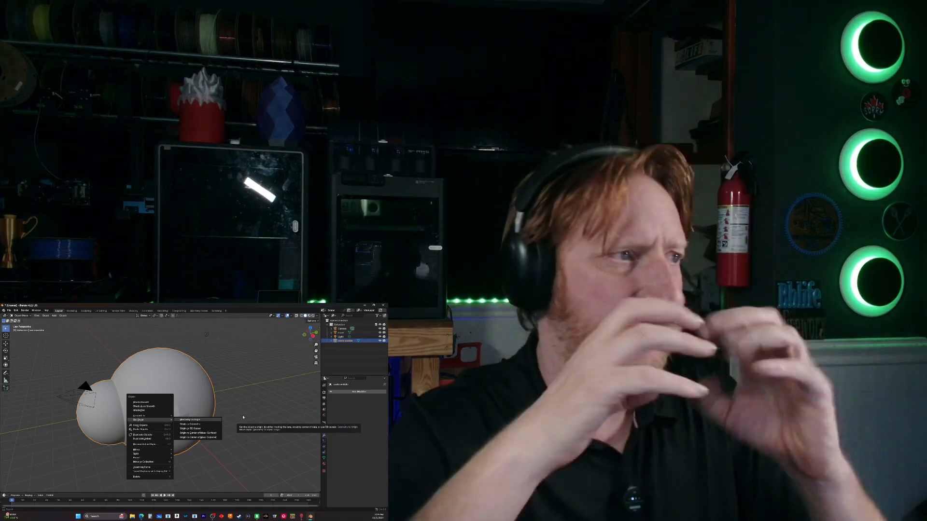
Add a Subdivision Surface modifier to the two-sphere body and set its subdivision type to Simple
{"action": "left_click", "coordinate": [359, 392]}
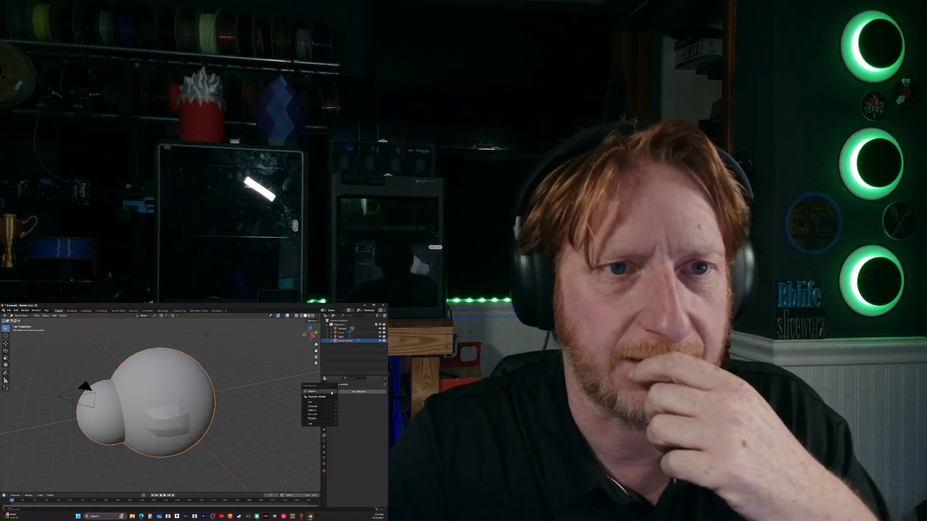
{"action": "mouse_move", "coordinate": [328, 407]}
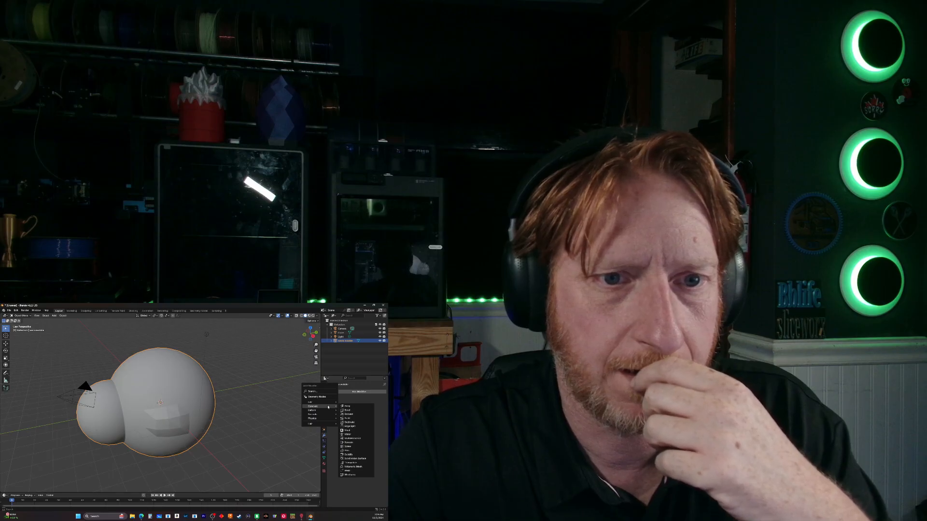
{"action": "left_click", "coordinate": [359, 459]}
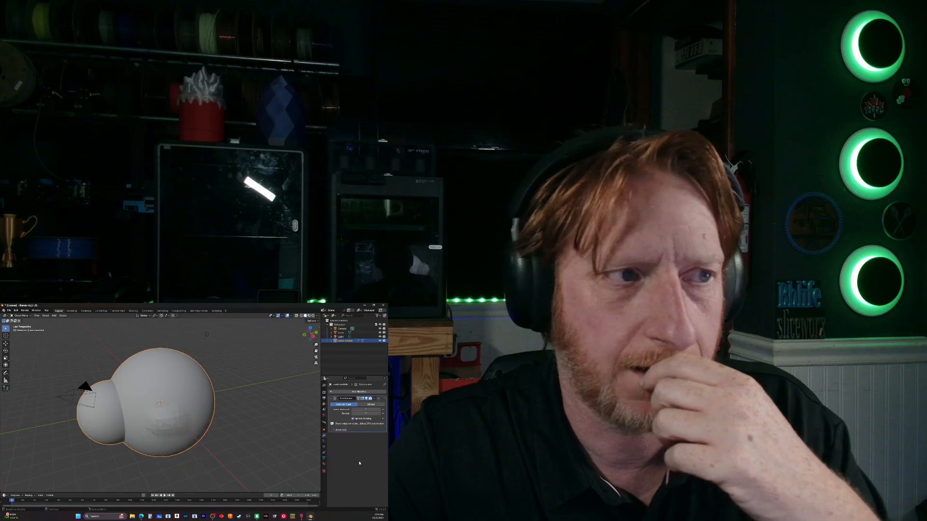
{"action": "scroll", "coordinate": [158, 407], "scroll_direction": "down", "scroll_amount": 4}
{"action": "scroll", "coordinate": [159, 407], "scroll_direction": "up", "scroll_amount": 8}
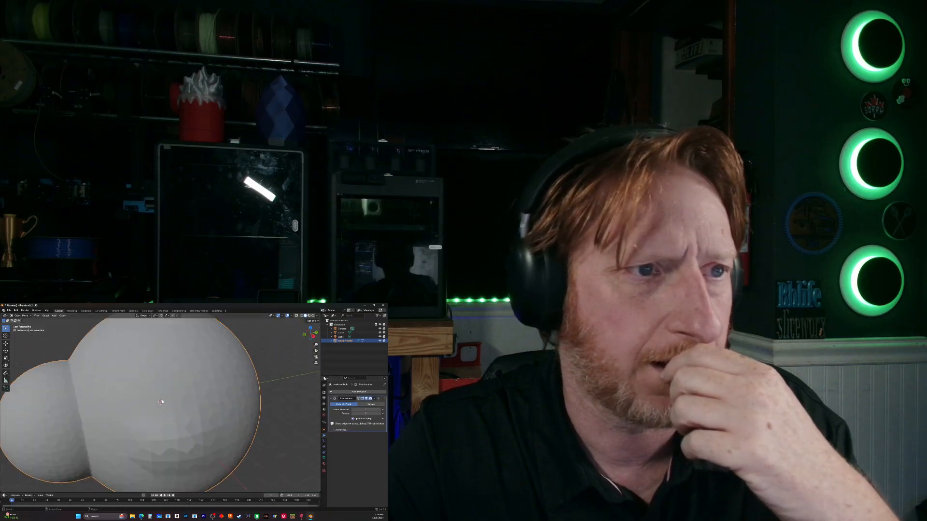
{"action": "scroll", "coordinate": [159, 407], "scroll_direction": "down", "scroll_amount": 5}
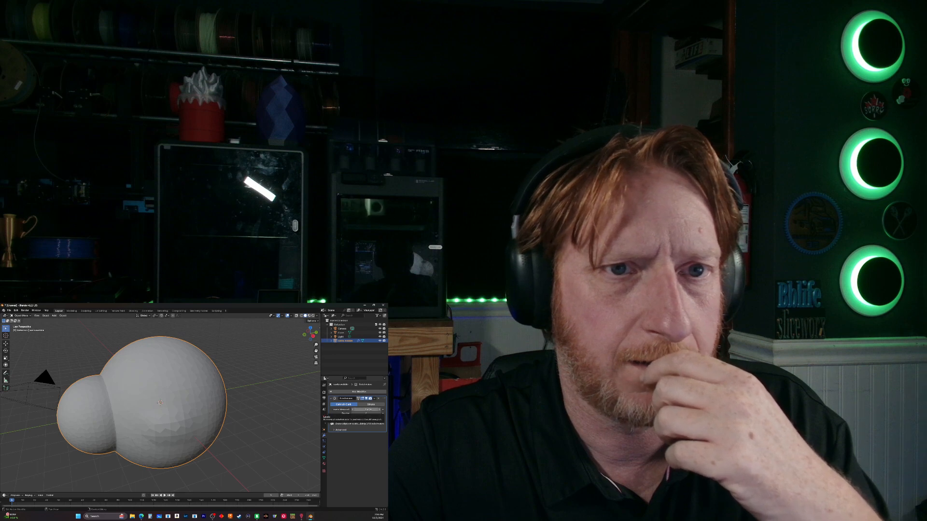
{"action": "left_click", "coordinate": [371, 404]}
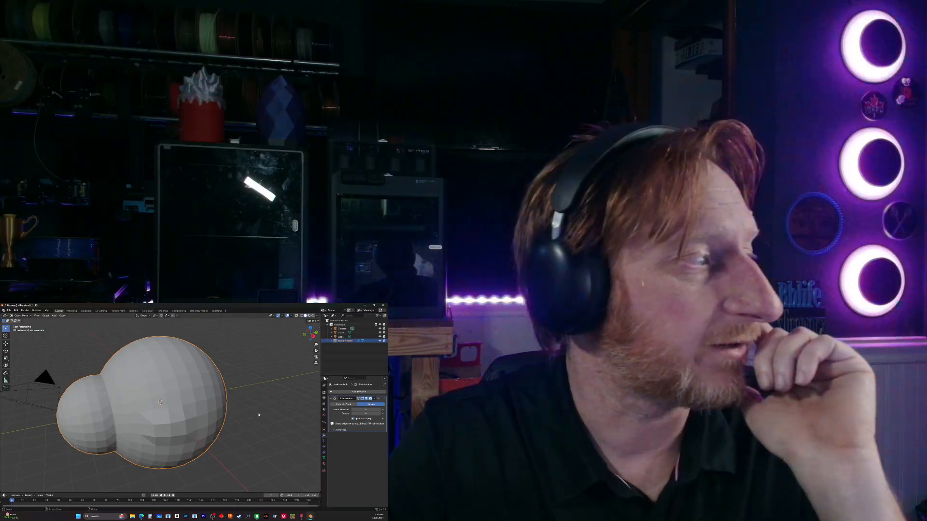
Remove the Subdivision Surface modifier from the two-sphere body
{"action": "right_click", "coordinate": [256, 421]}
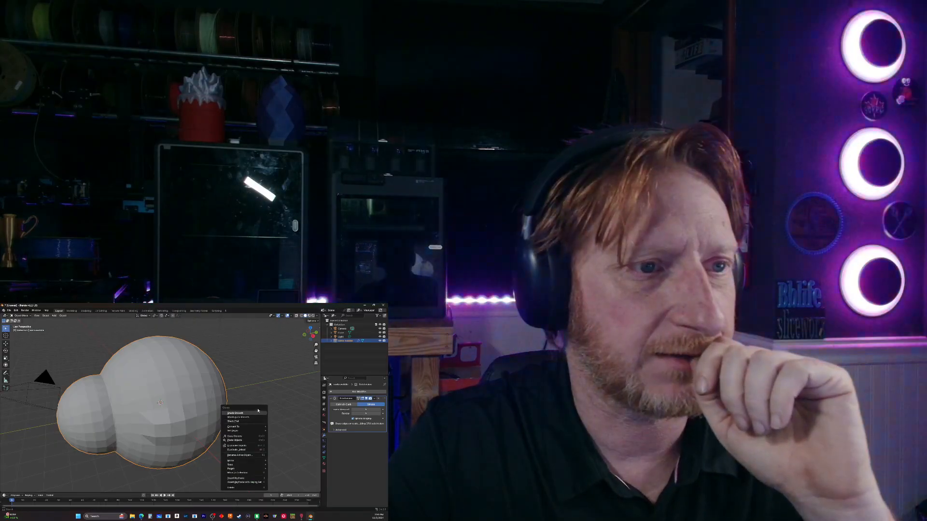
{"action": "left_click", "coordinate": [271, 379]}
{"action": "mouse_move", "coordinate": [271, 379]}
{"action": "middle_mouse_down"}
{"action": "mouse_move", "coordinate": [290, 372]}
{"action": "mouse_move", "coordinate": [283, 377]}
{"action": "middle_mouse_up"}
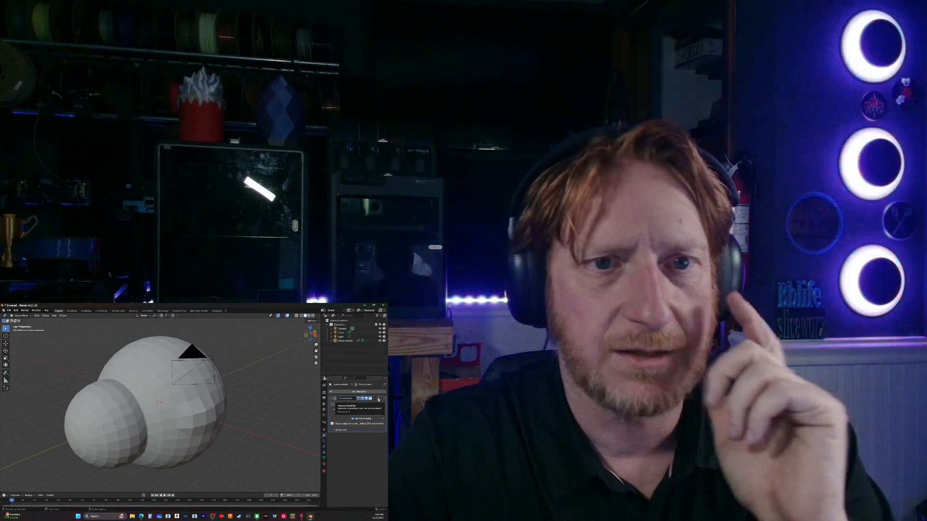
{"action": "left_click", "coordinate": [378, 399]}
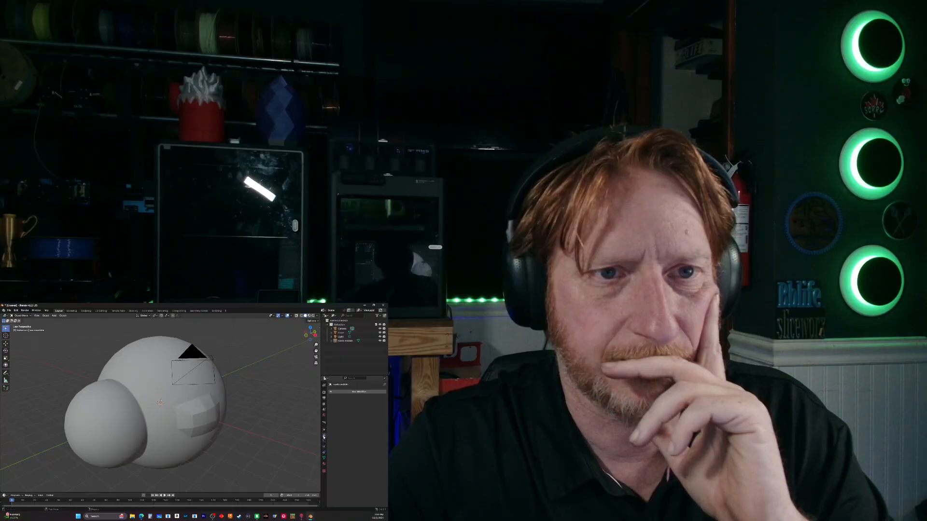
{"action": "left_click", "coordinate": [331, 394]}
{"action": "mouse_move", "coordinate": [322, 389]}
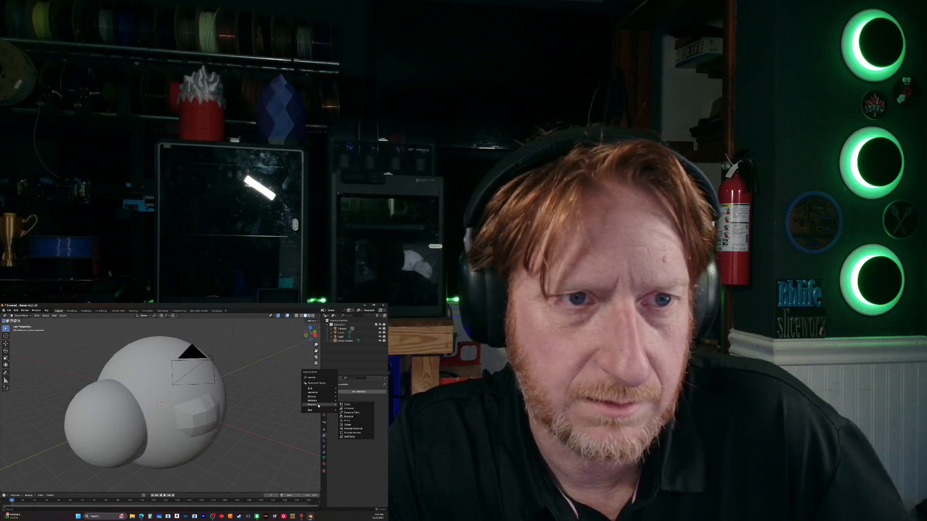
{"action": "mouse_move", "coordinate": [350, 411]}
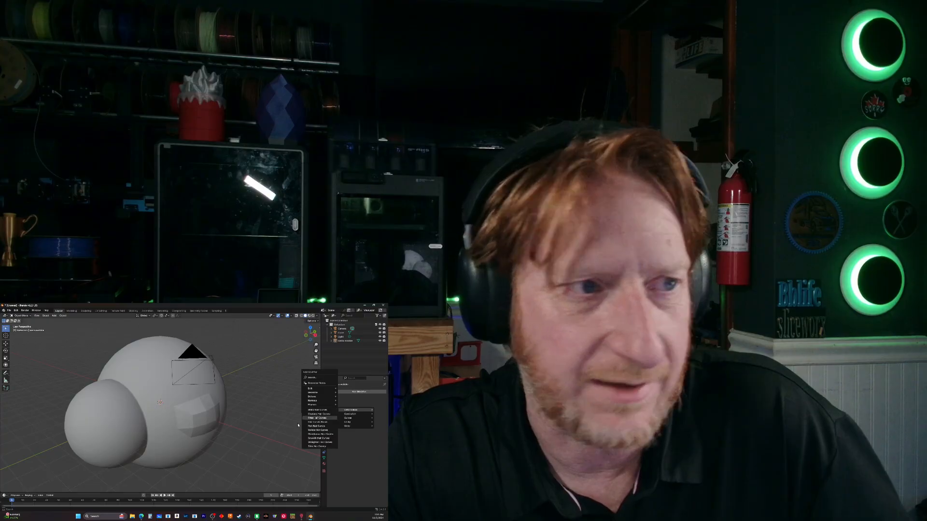
{"action": "right_click", "coordinate": [253, 445]}
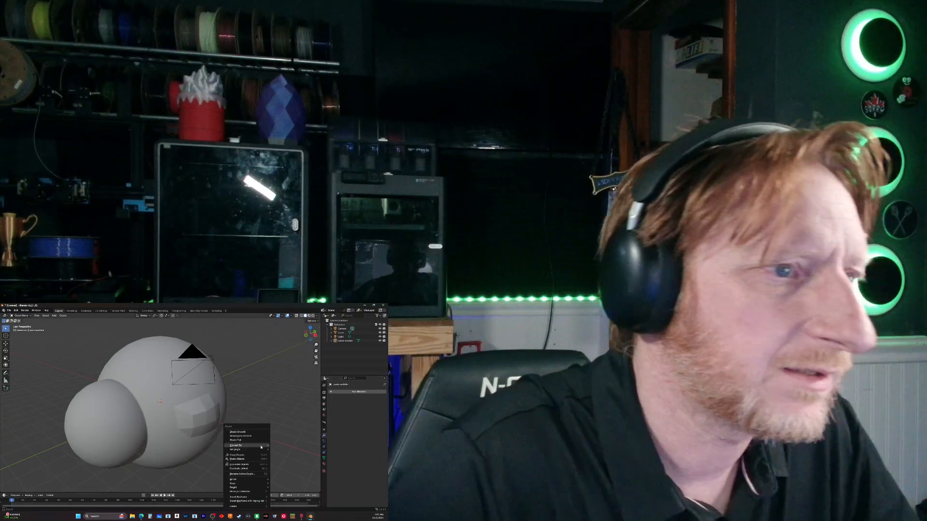
{"action": "right_click", "coordinate": [259, 387]}
{"action": "right_click", "coordinate": [175, 409]}
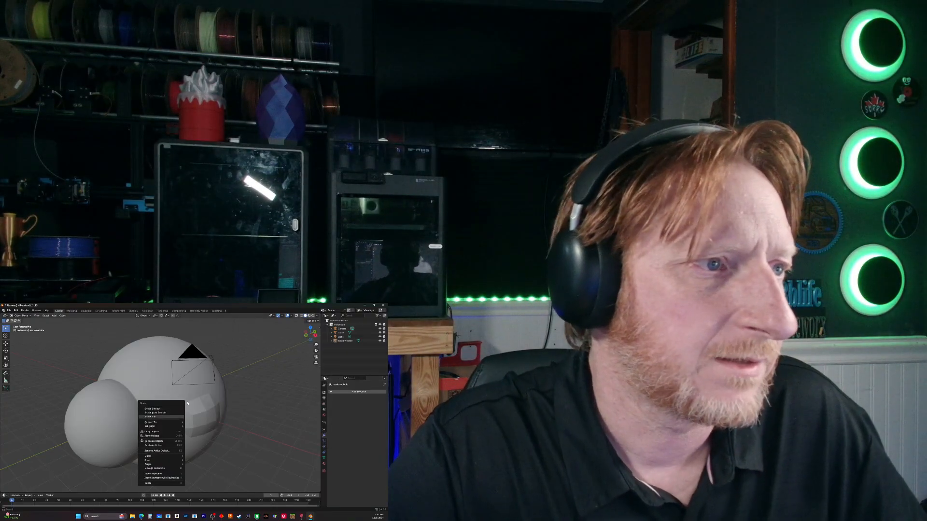
{"action": "right_click", "coordinate": [175, 409]}
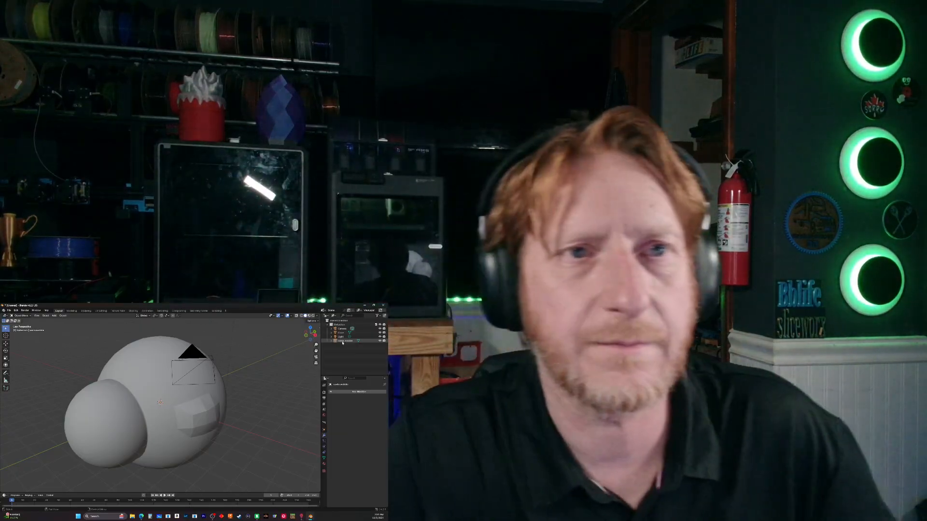
Select the imported santa wobble object and convert it to a mesh
{"action": "left_click", "coordinate": [342, 341]}
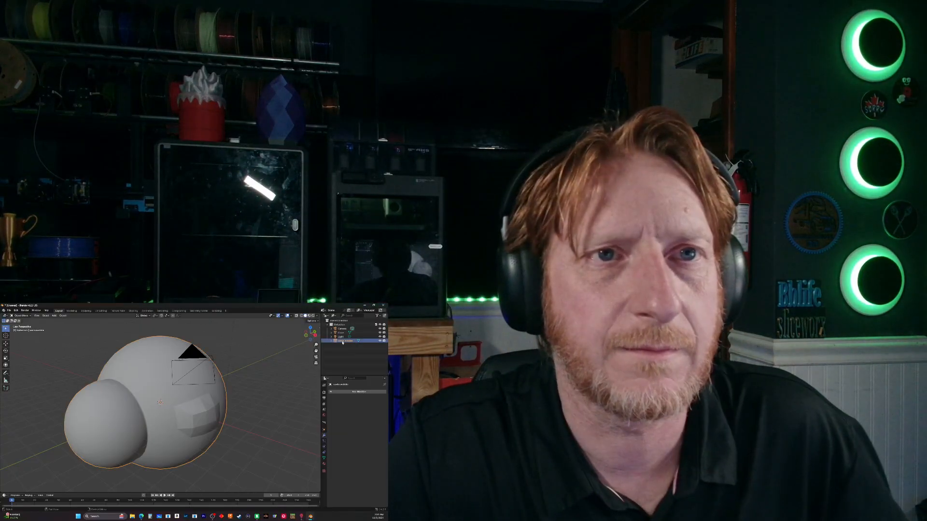
{"action": "right_click", "coordinate": [163, 411]}
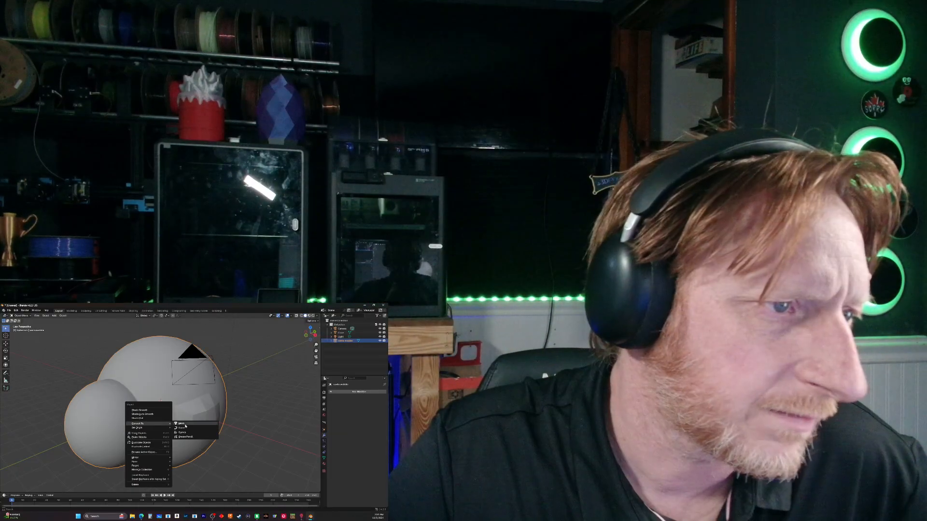
{"action": "left_click", "coordinate": [181, 423]}
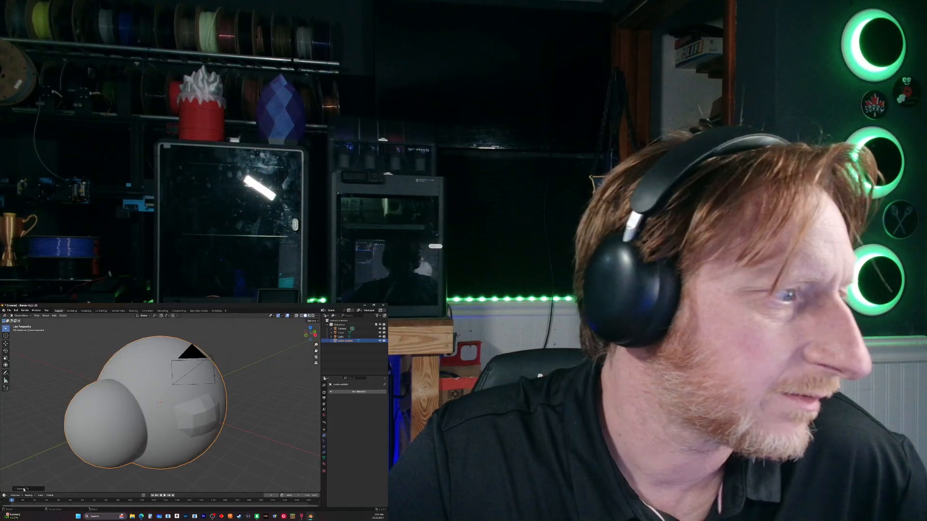
Enter Edit Mode on the body and try to subdivide its mesh with nothing selected
{"action": "left_click", "coordinate": [21, 316]}
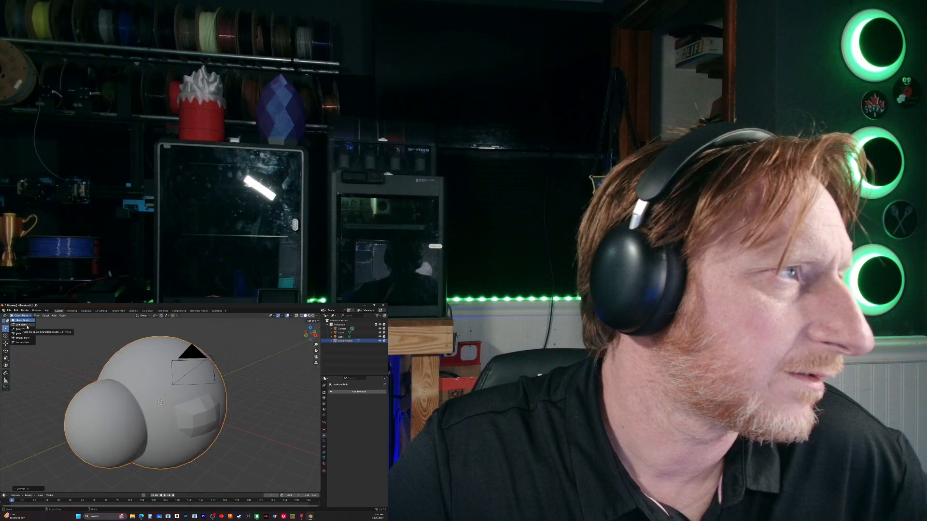
{"action": "left_click", "coordinate": [24, 325]}
{"action": "right_click", "coordinate": [172, 416]}
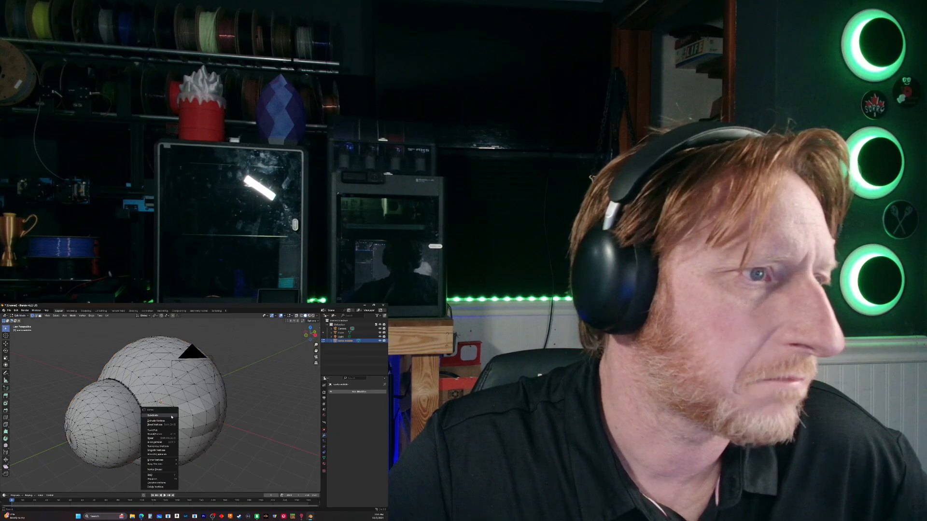
{"action": "left_click", "coordinate": [172, 416]}
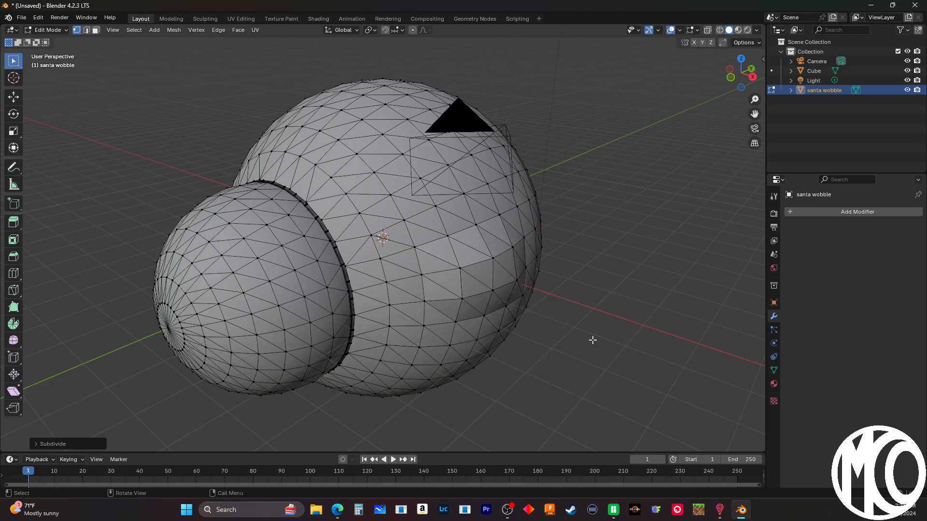
{"action": "right_click", "coordinate": [614, 340]}
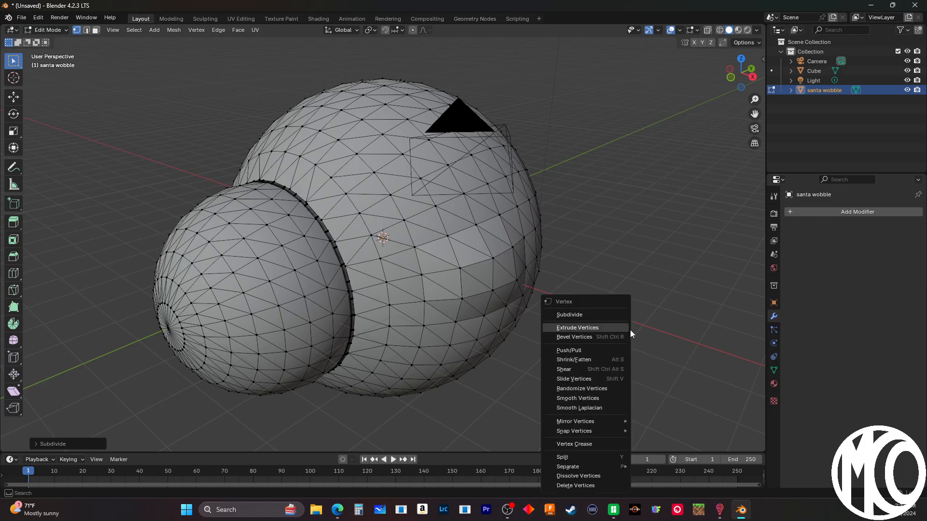
{"action": "left_click", "coordinate": [604, 317]}
Box-select the visible vertices across both spheres and subdivide them once
{"action": "left_click_drag", "start_coordinate": [113, 62], "coordinate": [613, 433]}
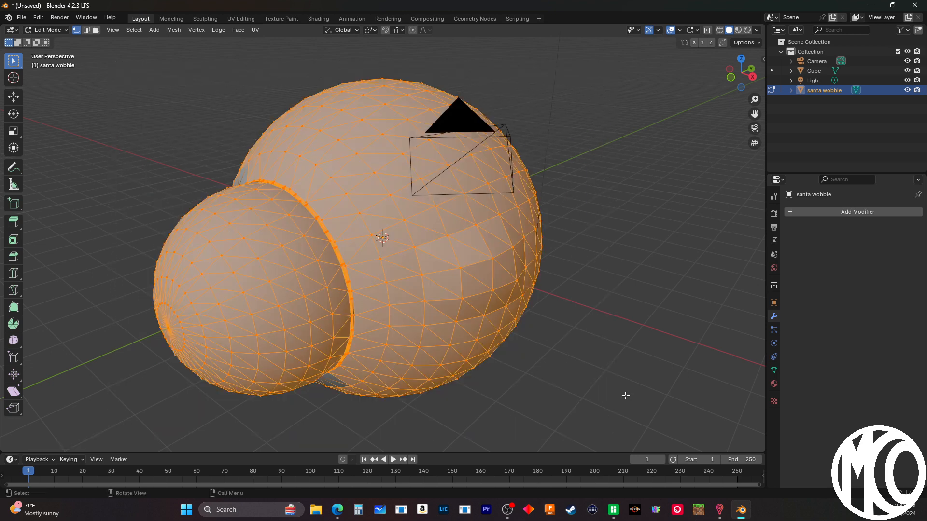
{"action": "right_click", "coordinate": [419, 424]}
{"action": "right_click", "coordinate": [435, 296]}
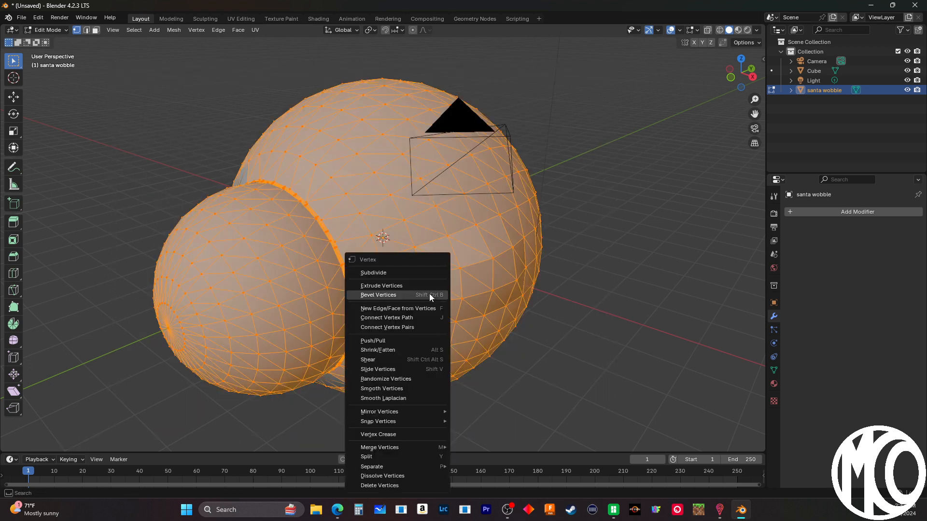
{"action": "left_click", "coordinate": [416, 273]}
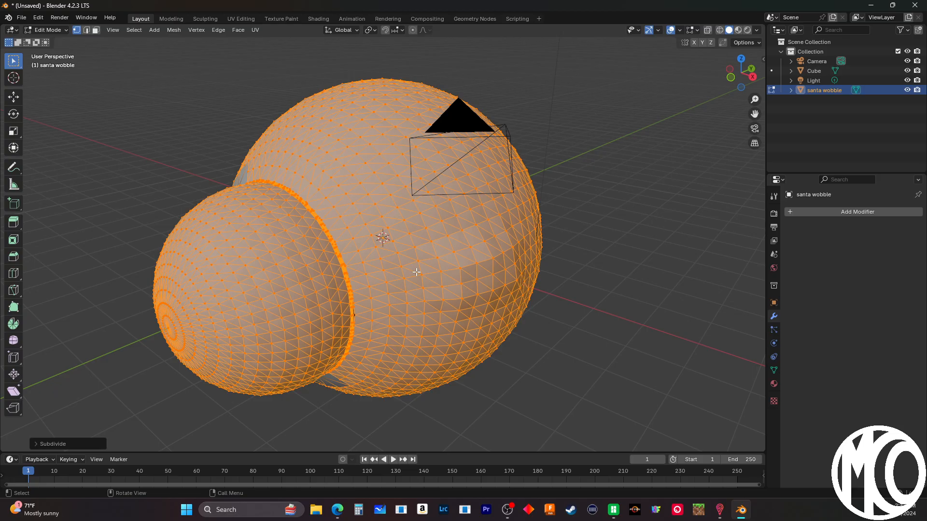
Subdivide the selected vertices of both spheres three more times and check the mesh from above
{"action": "right_click", "coordinate": [416, 273]}
{"action": "left_click", "coordinate": [416, 272]}
{"action": "right_click", "coordinate": [417, 272]}
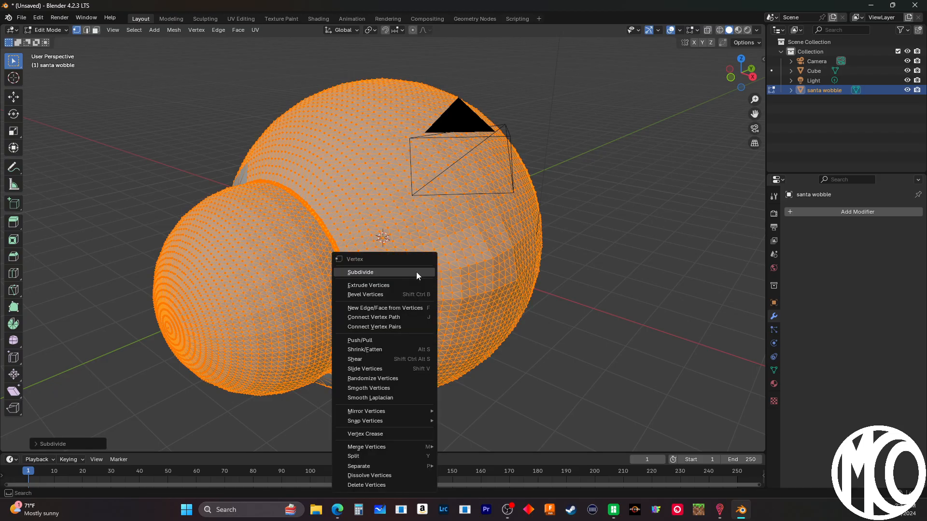
{"action": "left_click", "coordinate": [417, 272]}
{"action": "right_click", "coordinate": [416, 271]}
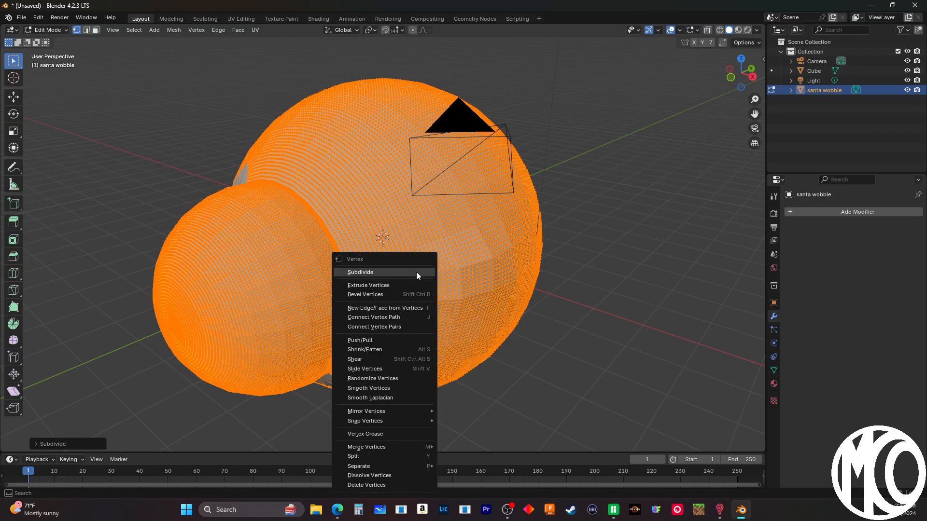
{"action": "left_click", "coordinate": [416, 272]}
{"action": "middle_click_drag", "start_coordinate": [590, 362], "coordinate": [607, 382]}
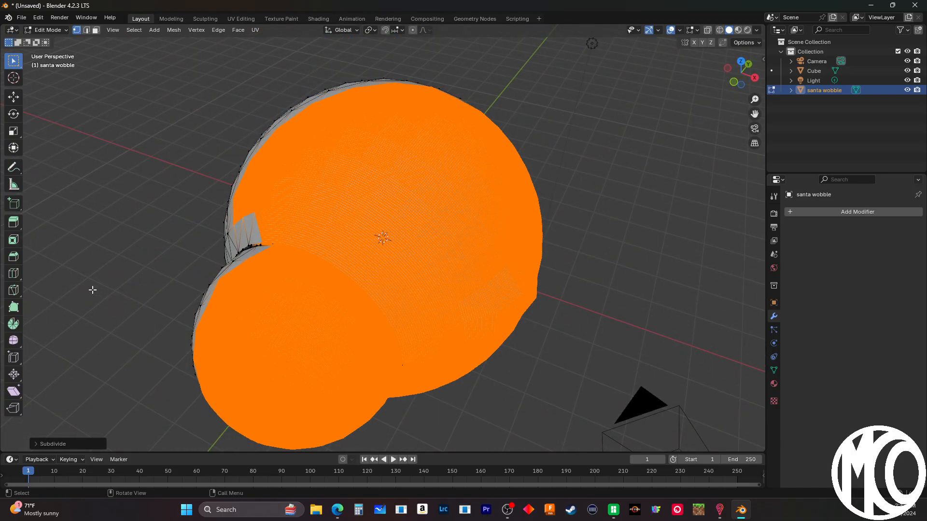
Switch the subdivided santa wobble body from Edit Mode to Sculpt Mode
{"action": "middle_click_drag", "start_coordinate": [92, 285], "coordinate": [99, 268]}
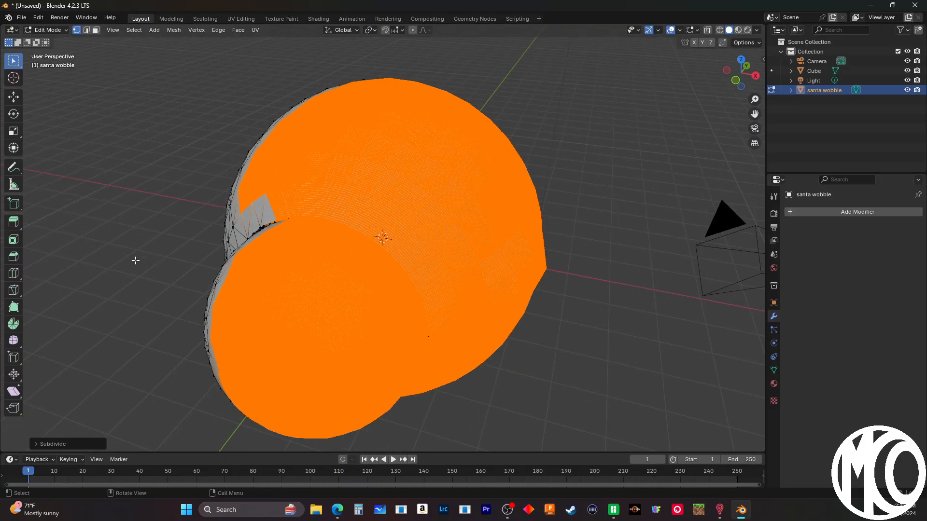
{"action": "scroll", "coordinate": [357, 196], "scroll_direction": "down", "scroll_amount": 4}
{"action": "scroll", "coordinate": [356, 195], "scroll_direction": "up", "scroll_amount": 8}
{"action": "scroll", "coordinate": [270, 139], "scroll_direction": "down", "scroll_amount": 7}
{"action": "left_click", "coordinate": [47, 29]}
{"action": "left_click", "coordinate": [51, 63]}
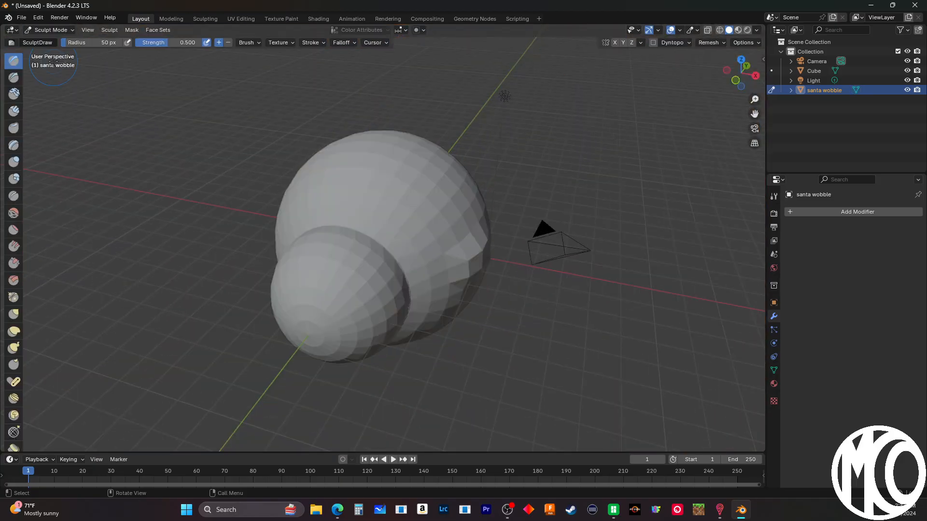
{"action": "right_click", "coordinate": [500, 351]}
{"action": "middle_click_drag", "start_coordinate": [338, 227], "coordinate": [437, 238]}
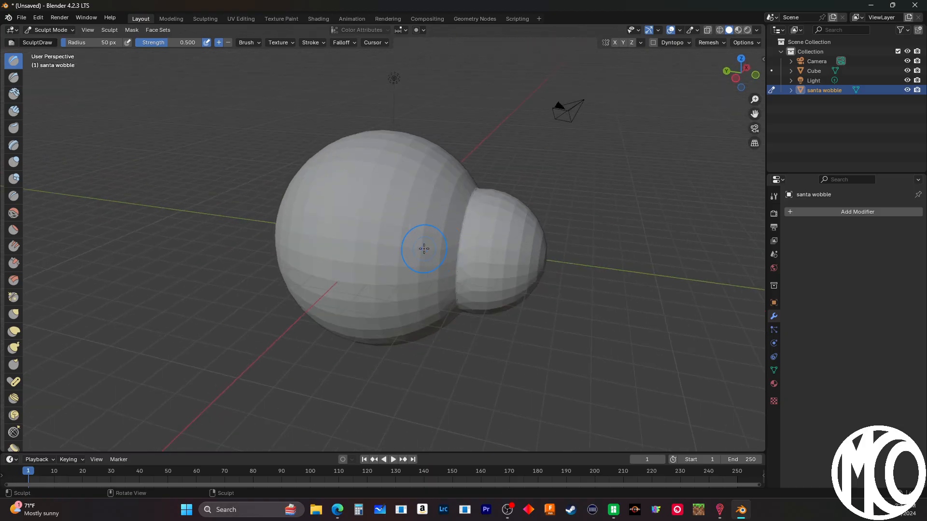
{"action": "right_click", "coordinate": [408, 246]}
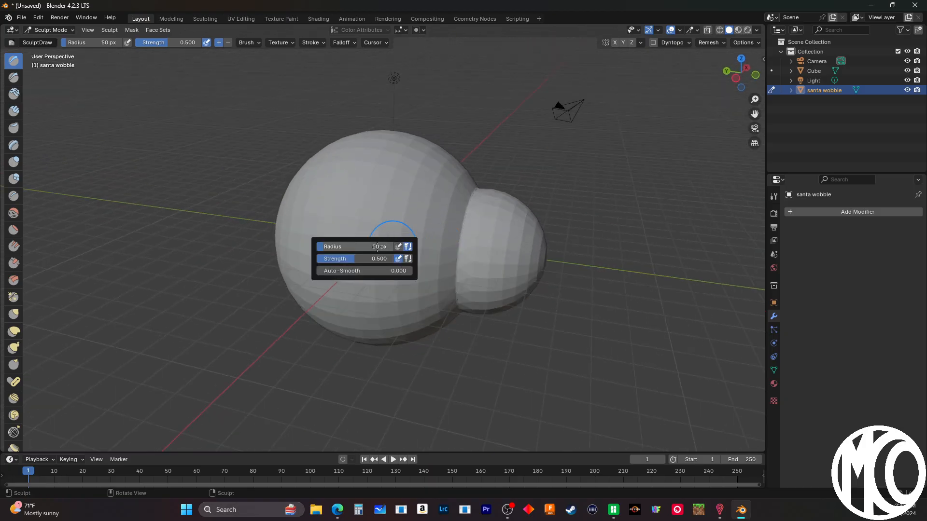
{"action": "left_click", "coordinate": [374, 271]}
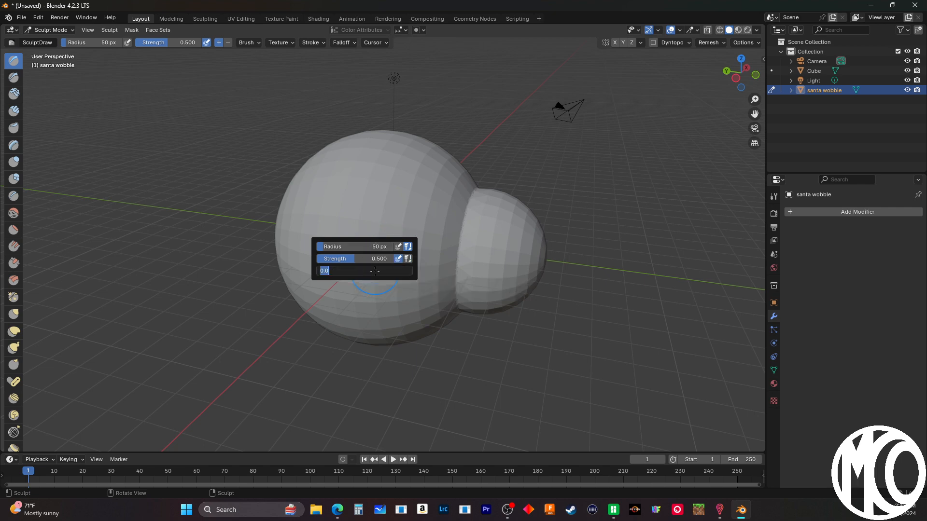
{"action": "left_click", "coordinate": [379, 202]}
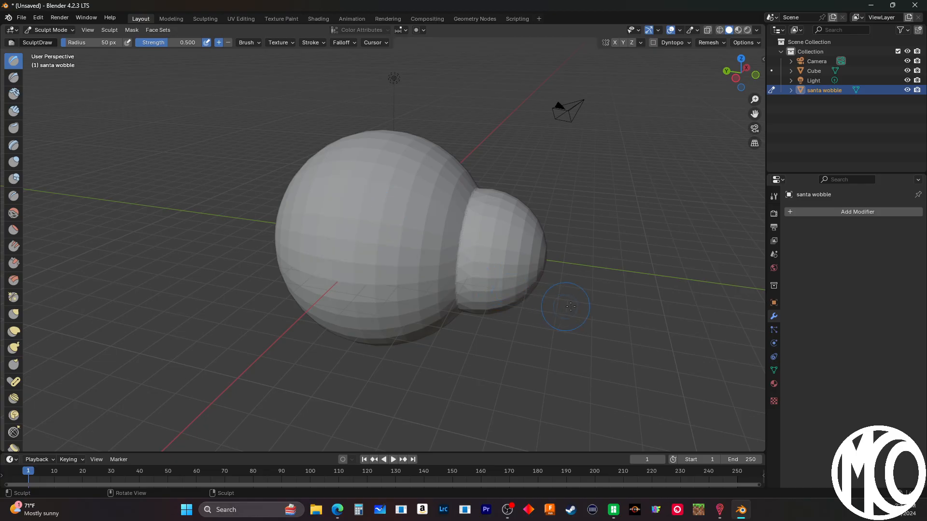
{"action": "right_click", "coordinate": [632, 309]}
Enable Y-axis symmetry and sculpt a trial Draw stroke across the upper part of the large sphere
{"action": "left_click", "coordinate": [622, 42]}
{"action": "right_click", "coordinate": [398, 238]}
{"action": "mouse_move", "coordinate": [453, 189]}
{"action": "left_mouse_down"}
{"action": "mouse_move", "coordinate": [422, 174]}
{"action": "mouse_move", "coordinate": [374, 178]}
{"action": "mouse_move", "coordinate": [356, 195]}
{"action": "mouse_move", "coordinate": [367, 176]}
{"action": "mouse_move", "coordinate": [436, 169]}
{"action": "mouse_move", "coordinate": [385, 155]}
{"action": "mouse_move", "coordinate": [367, 186]}
{"action": "mouse_move", "coordinate": [422, 162]}
{"action": "mouse_move", "coordinate": [466, 193]}
{"action": "mouse_move", "coordinate": [441, 172]}
{"action": "mouse_move", "coordinate": [352, 186]}
{"action": "mouse_move", "coordinate": [334, 232]}
{"action": "mouse_move", "coordinate": [413, 152]}
{"action": "mouse_move", "coordinate": [472, 166]}
{"action": "mouse_move", "coordinate": [440, 144]}
{"action": "mouse_move", "coordinate": [448, 177]}
{"action": "mouse_move", "coordinate": [437, 260]}
{"action": "mouse_move", "coordinate": [417, 229]}
{"action": "mouse_move", "coordinate": [437, 159]}
{"action": "mouse_move", "coordinate": [357, 127]}
{"action": "left_mouse_up"}
{"action": "scroll", "coordinate": [386, 174], "scroll_direction": "down", "scroll_amount": 5}
{"action": "scroll", "coordinate": [395, 175], "scroll_direction": "up", "scroll_amount": 15}
{"action": "scroll", "coordinate": [395, 175], "scroll_direction": "down", "scroll_amount": 12}
{"action": "right_click", "coordinate": [603, 181]}
{"action": "middle_click_drag", "start_coordinate": [621, 325], "coordinate": [476, 303]}
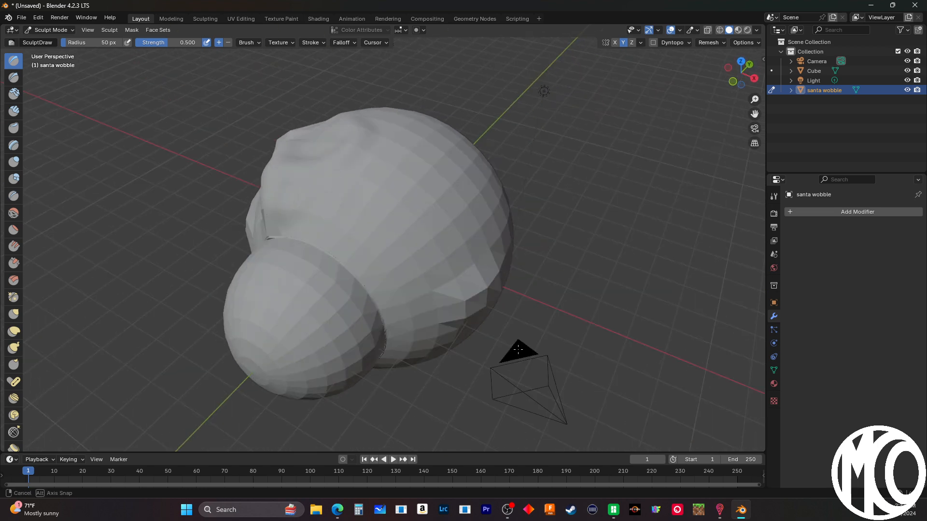
Sculpt several more trial Draw strokes over the large sphere, running one down to where it meets the small sphere
{"action": "mouse_move", "coordinate": [341, 168]}
{"action": "left_mouse_down"}
{"action": "mouse_move", "coordinate": [386, 236]}
{"action": "mouse_move", "coordinate": [436, 222]}
{"action": "mouse_move", "coordinate": [350, 209]}
{"action": "mouse_move", "coordinate": [429, 209]}
{"action": "mouse_move", "coordinate": [410, 209]}
{"action": "left_mouse_up"}
{"action": "scroll", "coordinate": [410, 209], "scroll_direction": "down", "scroll_amount": 5}
{"action": "scroll", "coordinate": [389, 261], "scroll_direction": "up", "scroll_amount": 12}
{"action": "scroll", "coordinate": [409, 246], "scroll_direction": "down", "scroll_amount": 6}
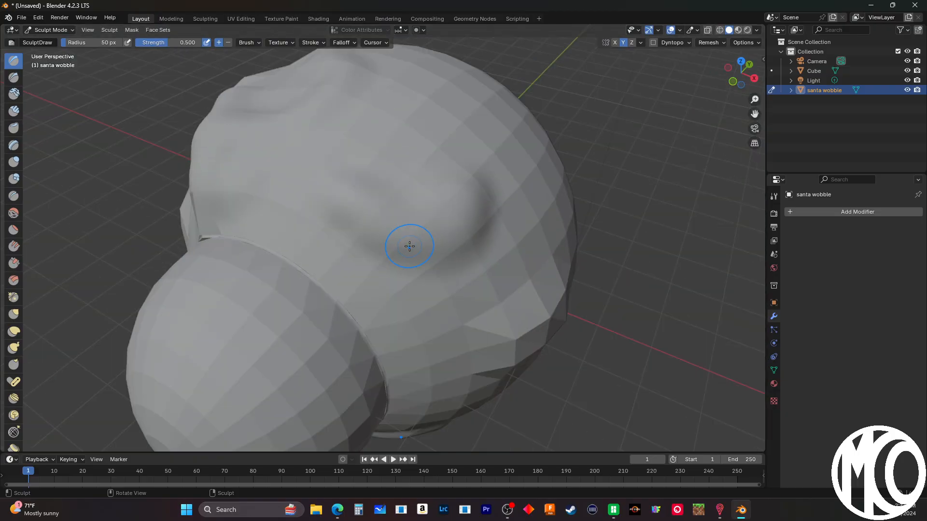
{"action": "mouse_move", "coordinate": [436, 241]}
{"action": "left_mouse_down"}
{"action": "mouse_move", "coordinate": [461, 273]}
{"action": "mouse_move", "coordinate": [492, 241]}
{"action": "left_mouse_up"}
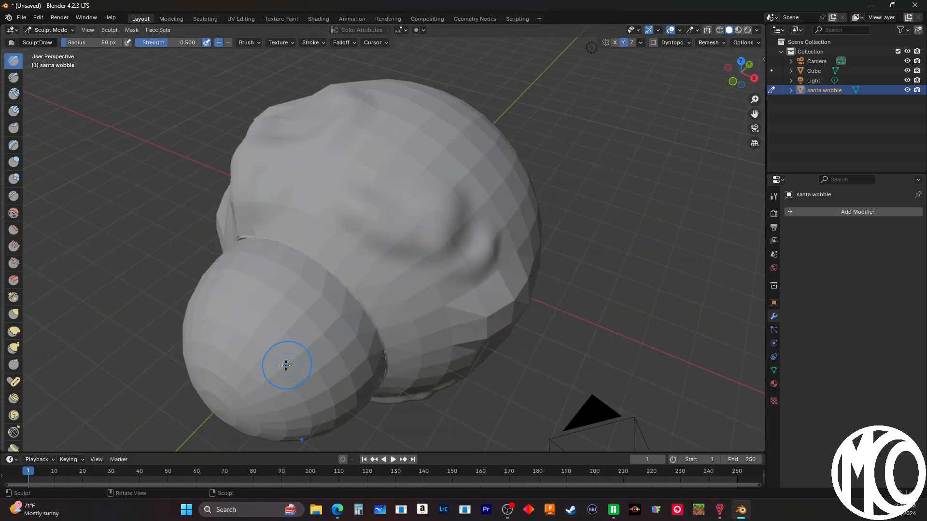
{"action": "left_click_drag", "start_coordinate": [463, 173], "coordinate": [417, 174]}
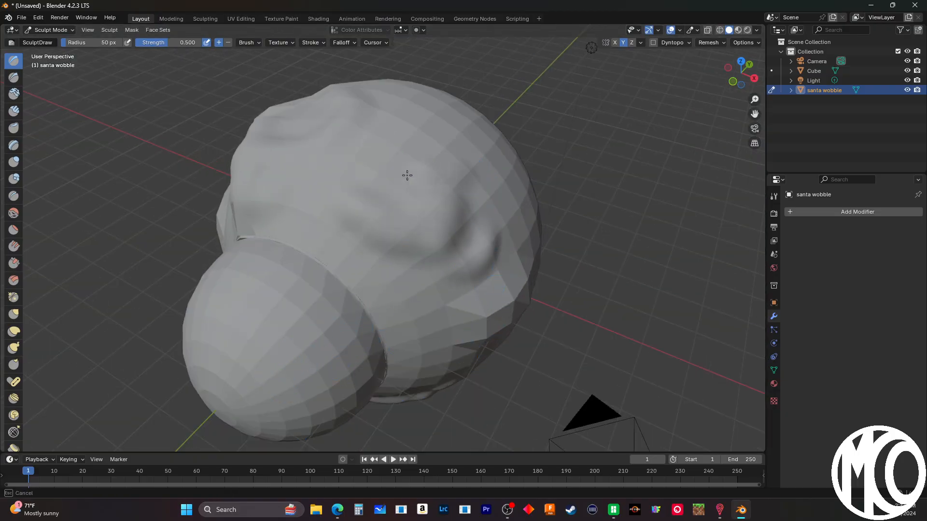
{"action": "mouse_move", "coordinate": [309, 179]}
{"action": "left_mouse_down"}
{"action": "mouse_move", "coordinate": [449, 251]}
{"action": "mouse_move", "coordinate": [461, 280]}
{"action": "mouse_move", "coordinate": [425, 270]}
{"action": "mouse_move", "coordinate": [374, 298]}
{"action": "mouse_move", "coordinate": [401, 294]}
{"action": "mouse_move", "coordinate": [372, 285]}
{"action": "mouse_move", "coordinate": [392, 281]}
{"action": "left_mouse_up"}
{"action": "right_click", "coordinate": [585, 308]}
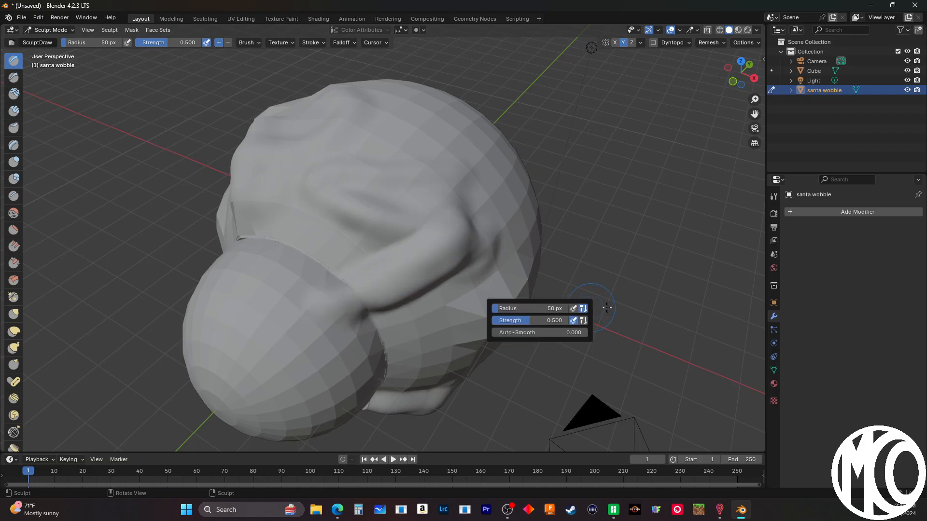
Try another Draw stroke on the large sphere's coarse, unsubdivided side
{"action": "mouse_move", "coordinate": [628, 295]}
{"action": "middle_mouse_down"}
{"action": "mouse_move", "coordinate": [708, 242]}
{"action": "mouse_move", "coordinate": [633, 322]}
{"action": "mouse_move", "coordinate": [710, 248]}
{"action": "middle_mouse_up"}
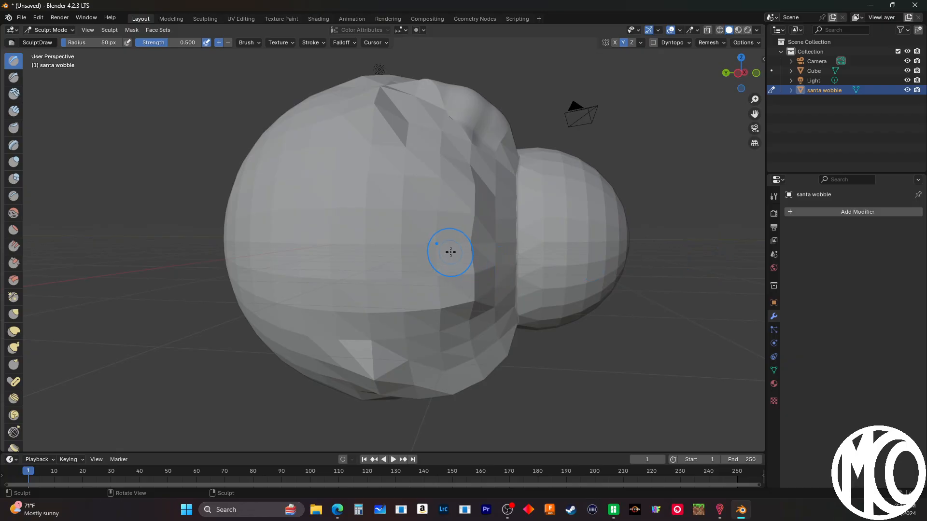
{"action": "left_click_drag", "start_coordinate": [437, 271], "coordinate": [406, 272]}
{"action": "scroll", "coordinate": [386, 268], "scroll_direction": "up", "scroll_amount": 6}
{"action": "scroll", "coordinate": [379, 265], "scroll_direction": "down", "scroll_amount": 12}
{"action": "scroll", "coordinate": [392, 268], "scroll_direction": "up", "scroll_amount": 3}
{"action": "right_click", "coordinate": [597, 289]}
{"action": "right_click", "coordinate": [543, 339]}
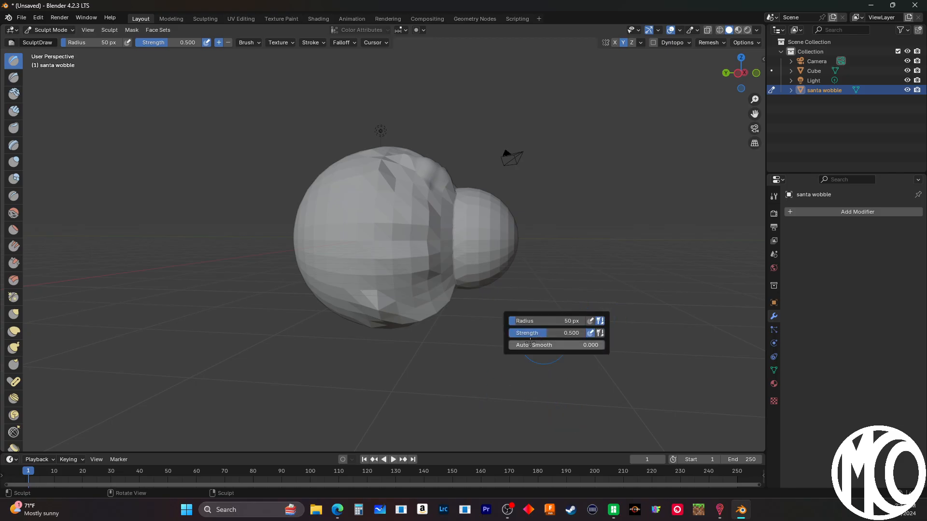
Create a new file from the Sculpting template without saving the current one
{"action": "left_click", "coordinate": [21, 18]}
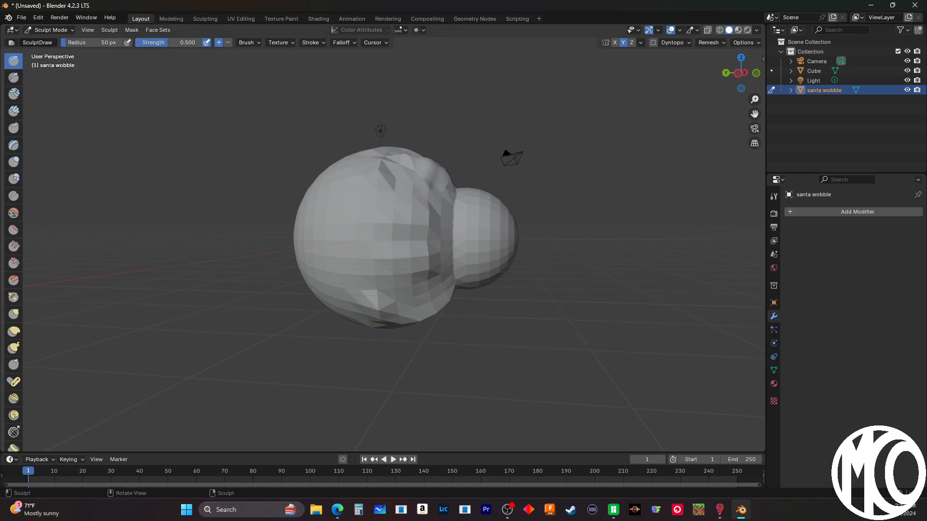
{"action": "left_click", "coordinate": [21, 18]}
{"action": "mouse_move", "coordinate": [24, 29]}
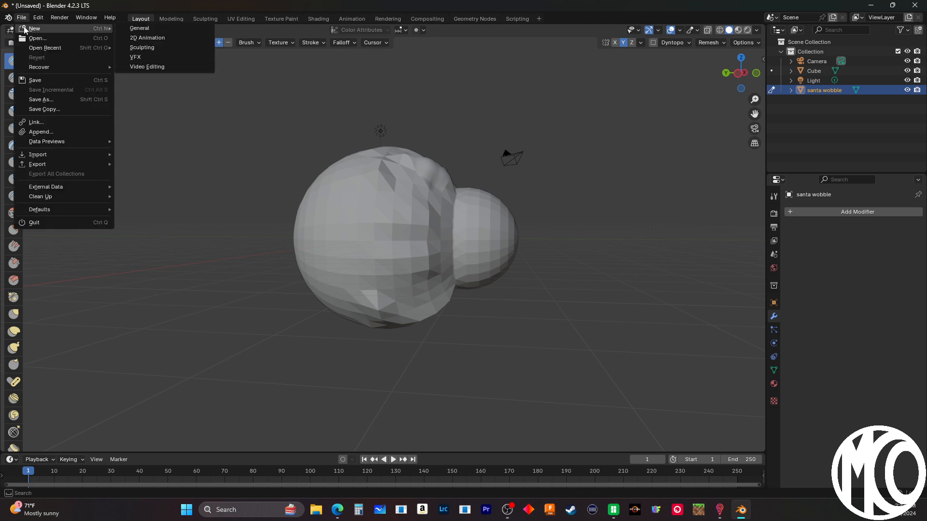
{"action": "left_click", "coordinate": [162, 47]}
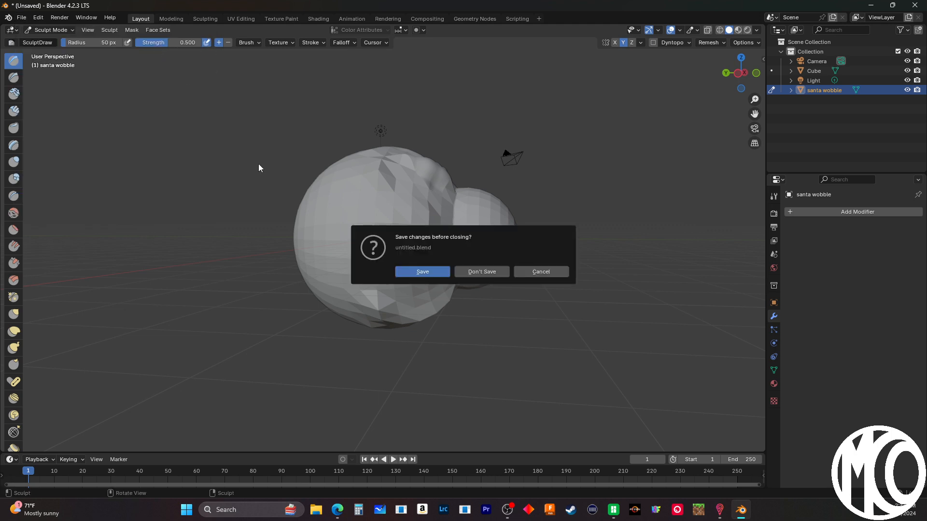
{"action": "left_click", "coordinate": [475, 273]}
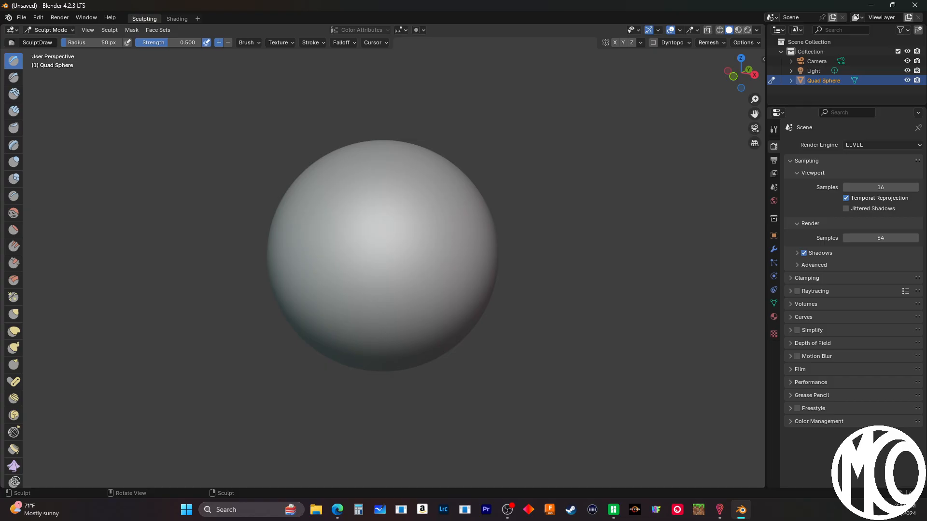
{"action": "left_click", "coordinate": [719, 510]}
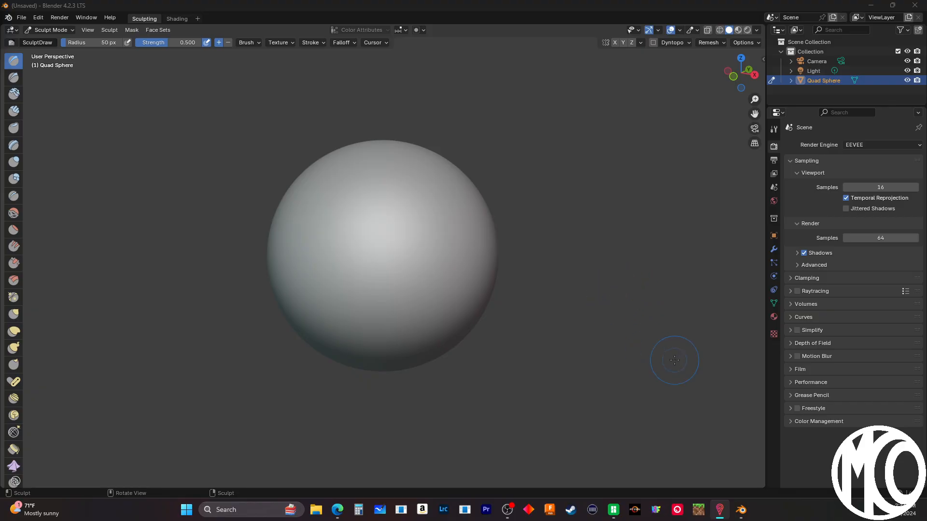
{"action": "right_click", "coordinate": [623, 322]}
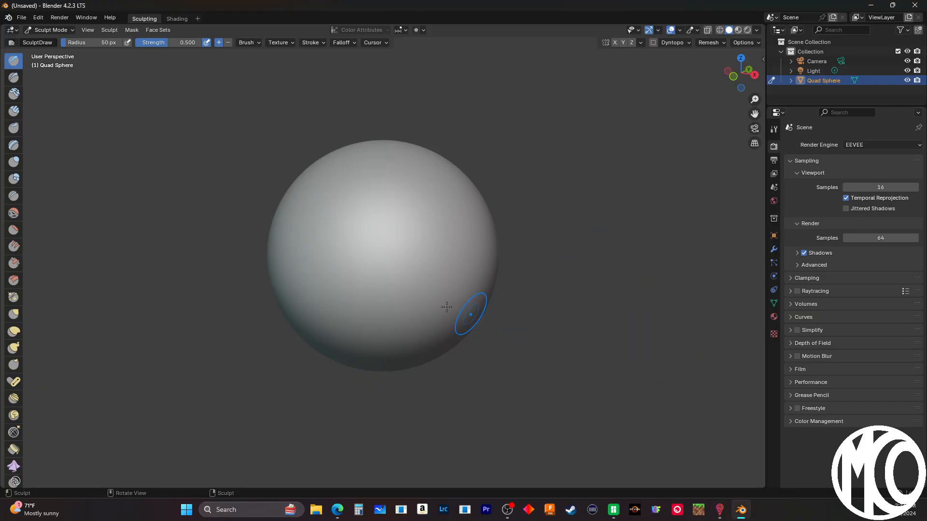
{"action": "scroll", "coordinate": [519, 411], "scroll_direction": "up", "scroll_amount": 4}
{"action": "scroll", "coordinate": [514, 413], "scroll_direction": "down", "scroll_amount": 4}
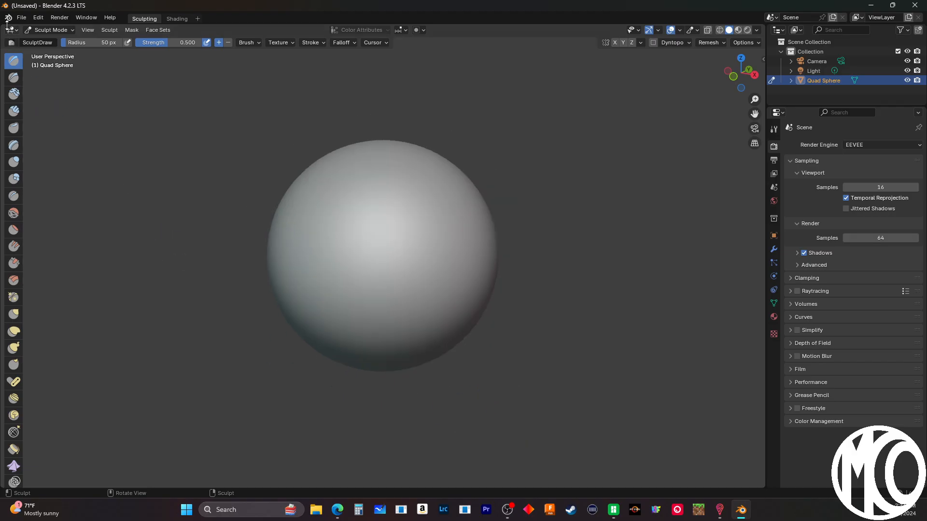